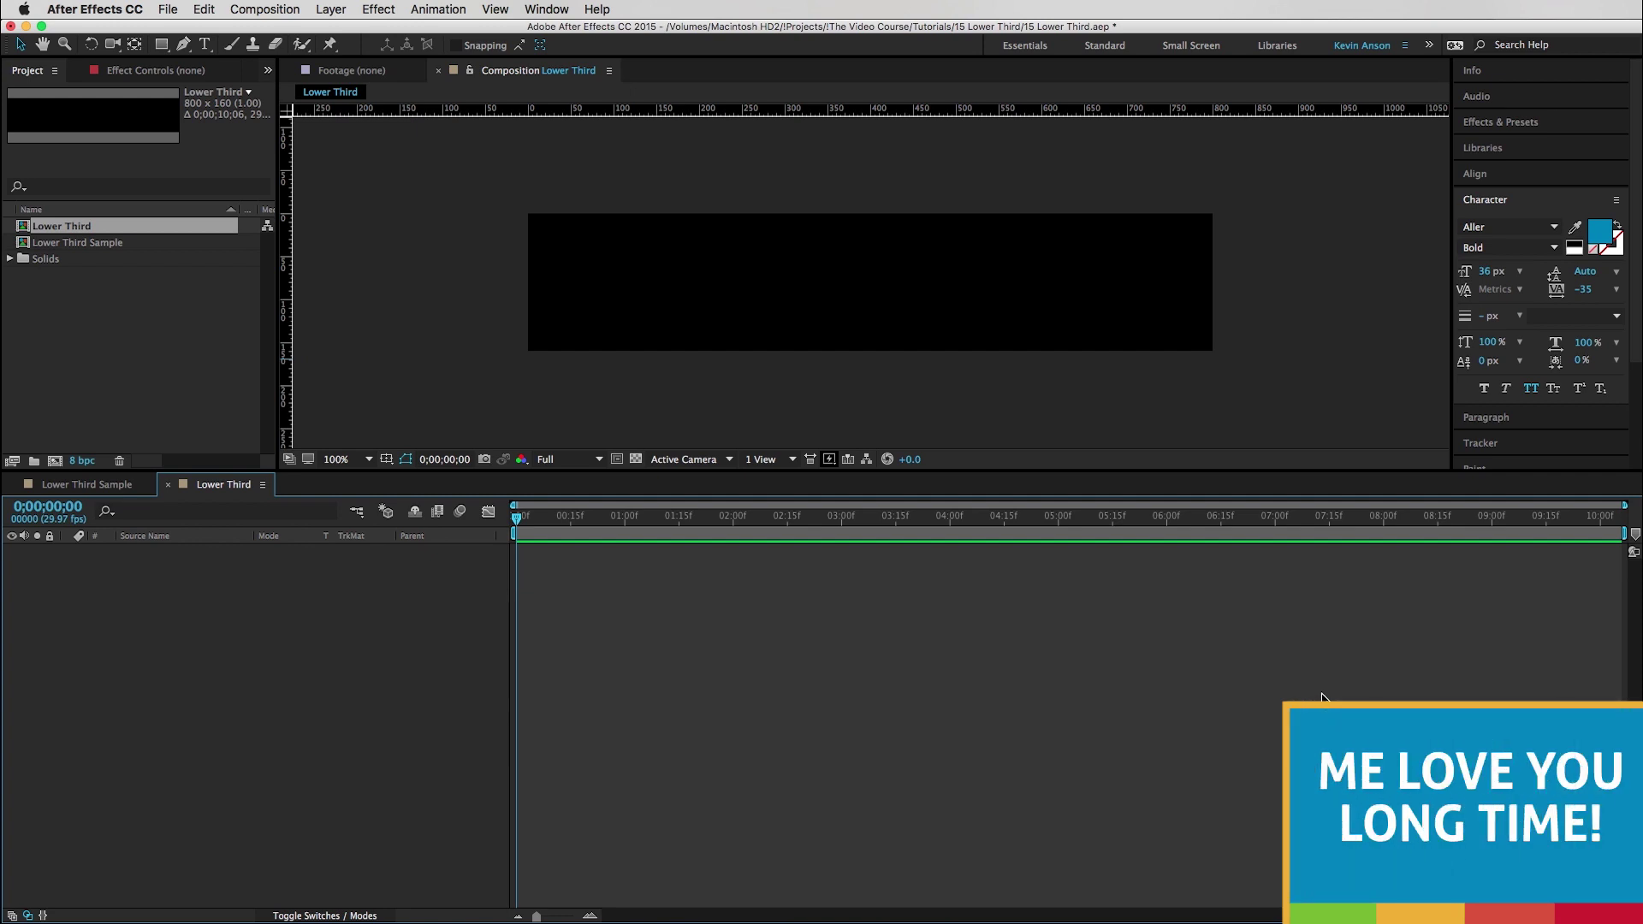
- Add a text layer reading 'Jonathan Anderson' in the Lower Third composition
key(super+t)
click(584, 237)
text(Jon)
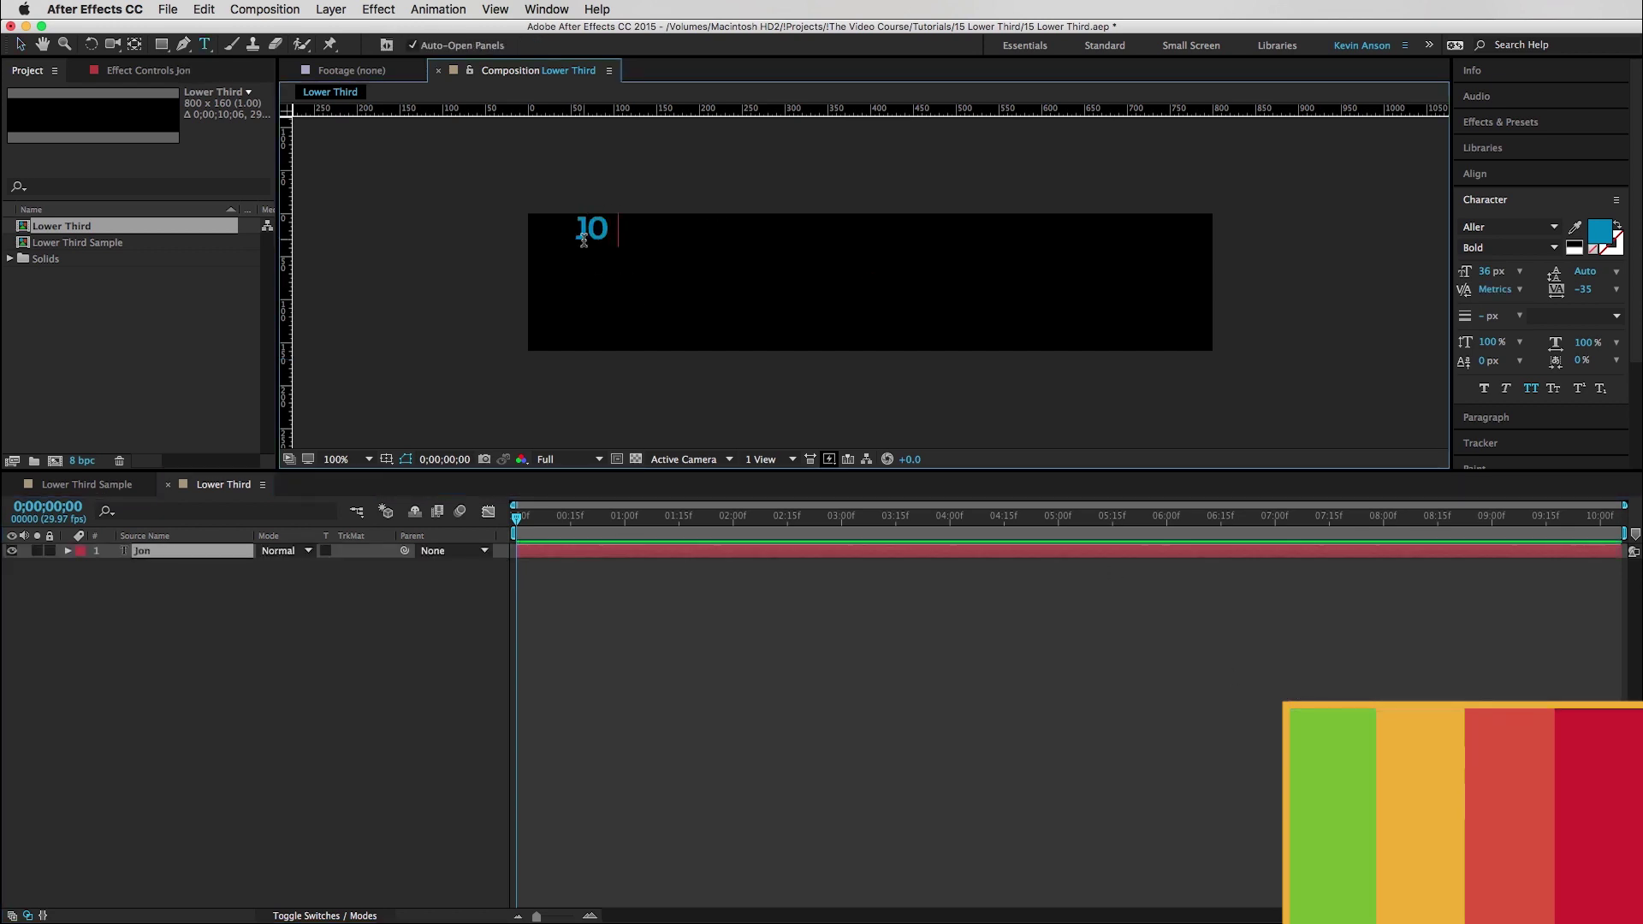
text(athan Anderson)
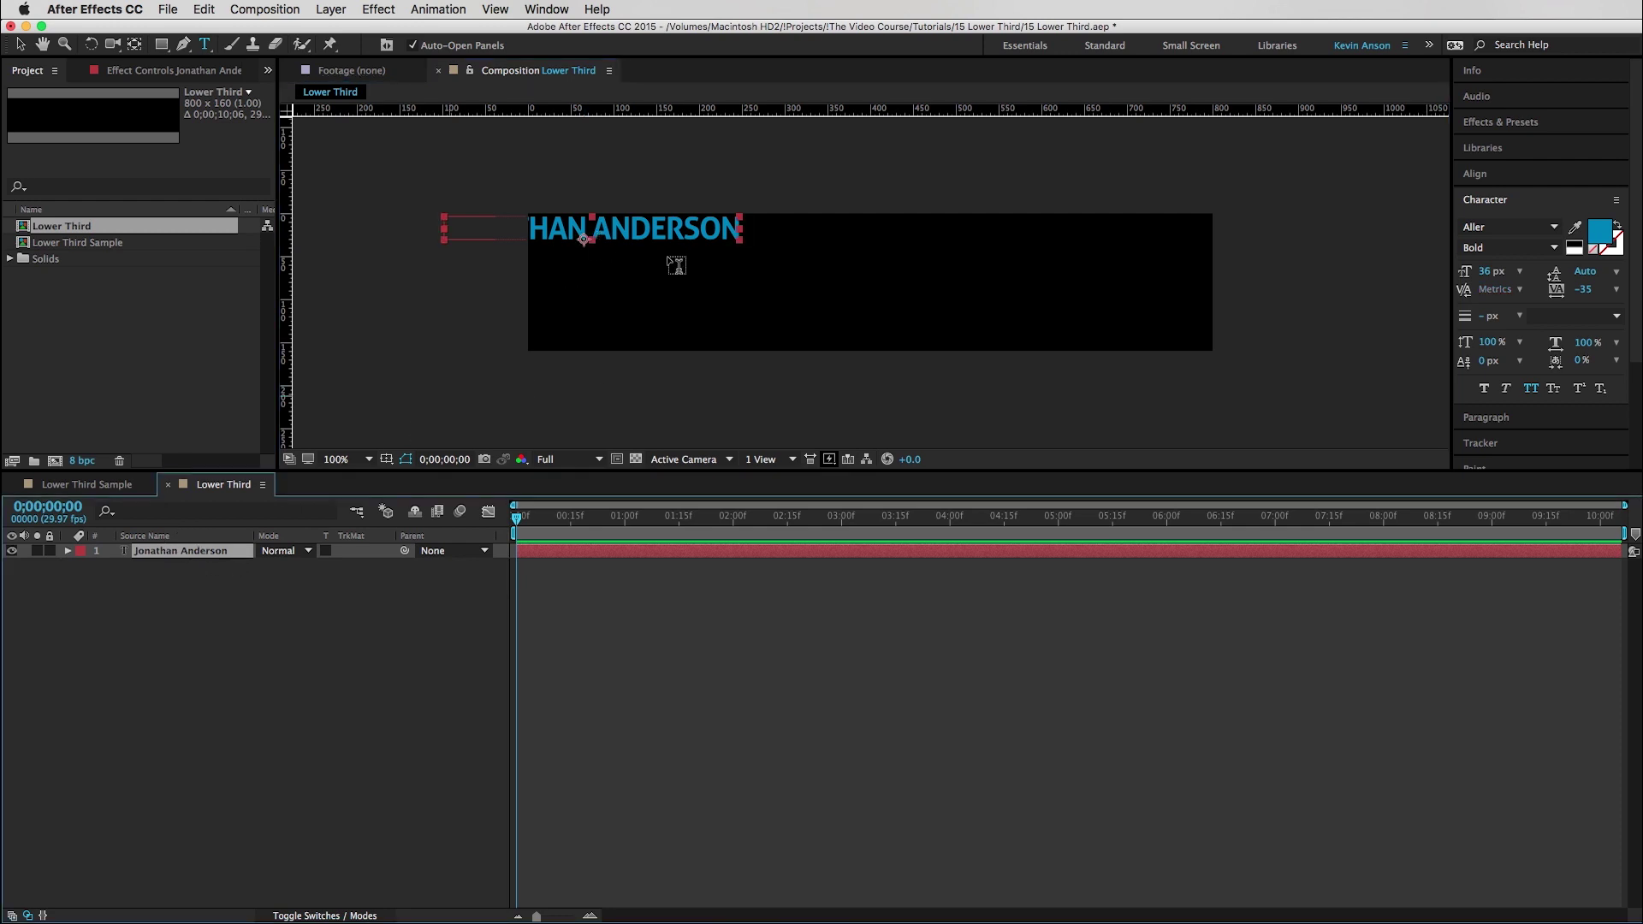
drag(669, 248, 946, 266)
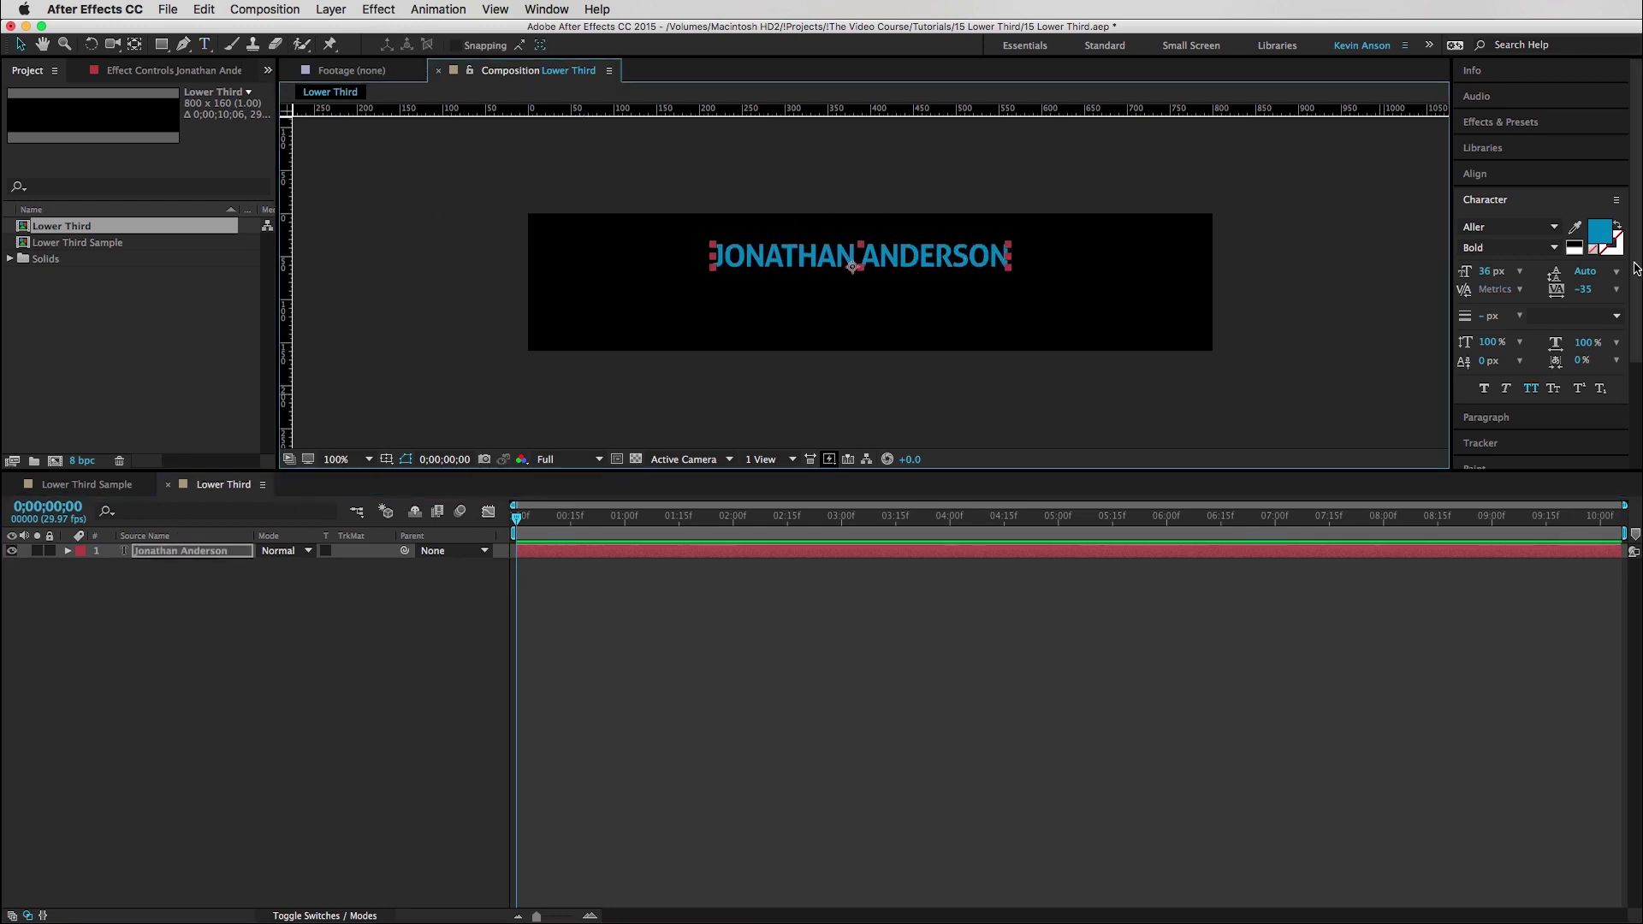
- Make the name white and All Caps, then scale it up across most of the frame
click(1575, 247)
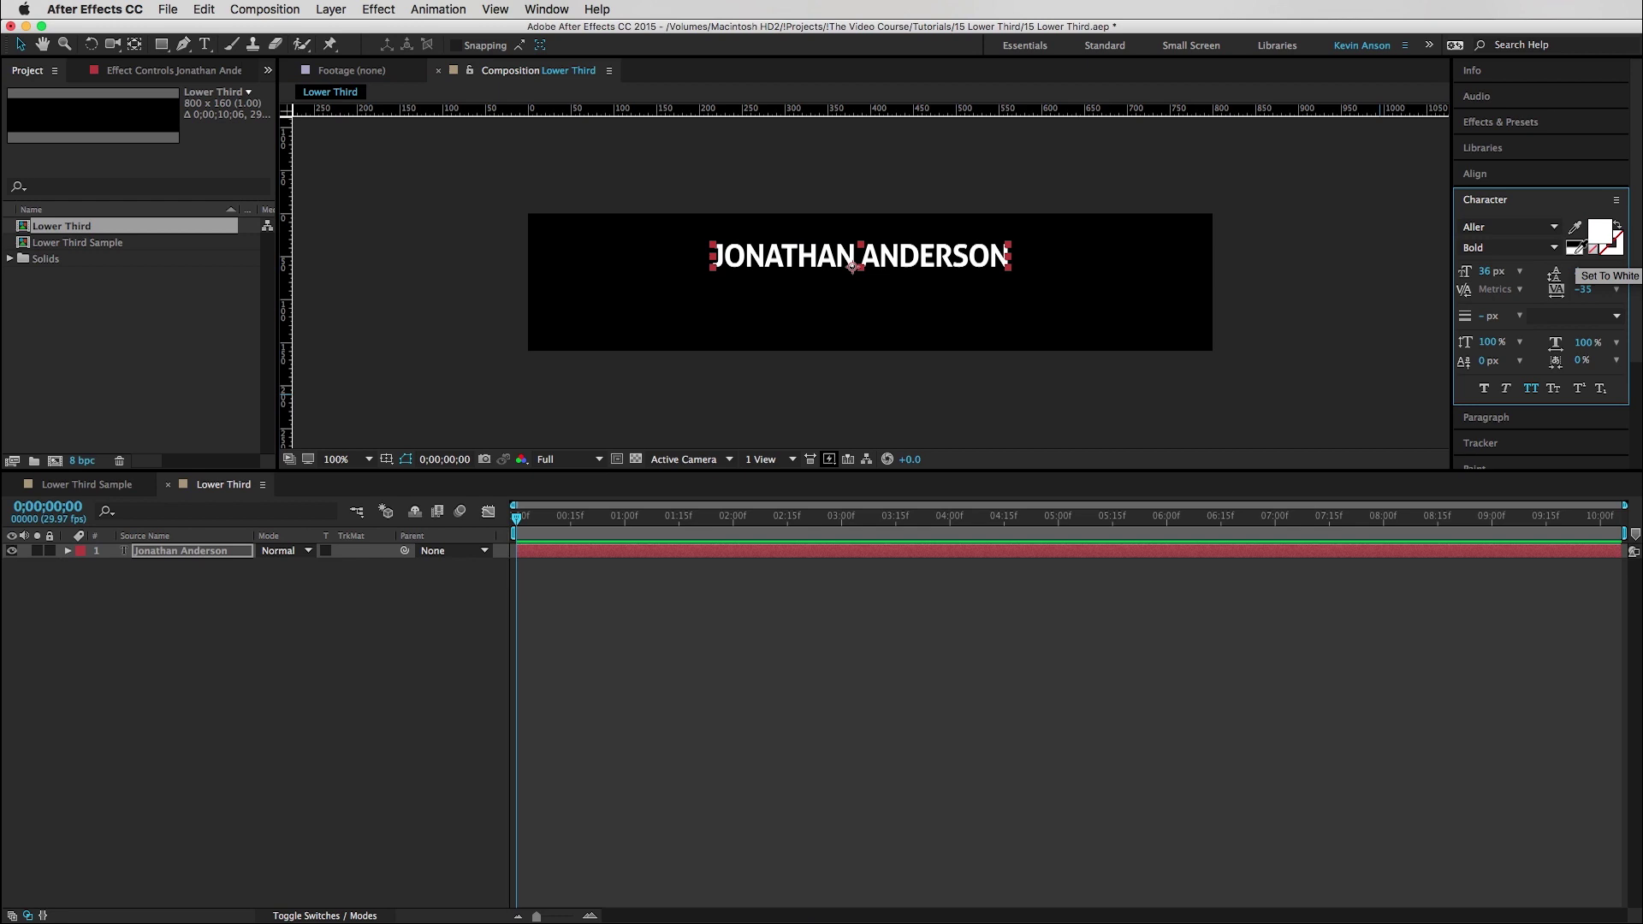
click(1531, 389)
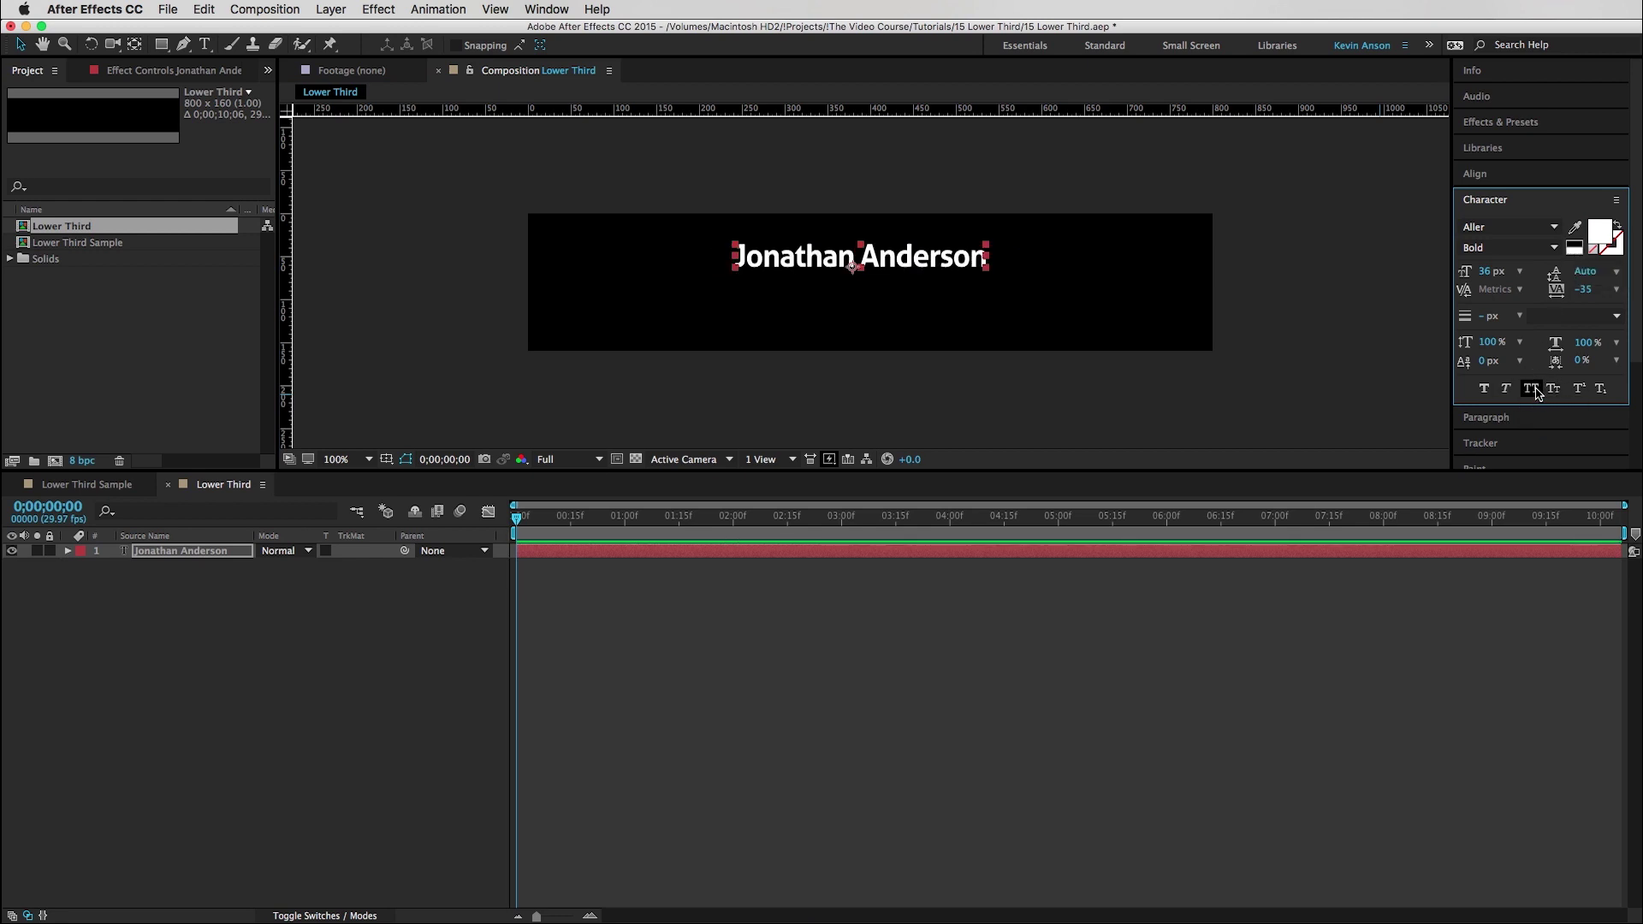
click(1532, 391)
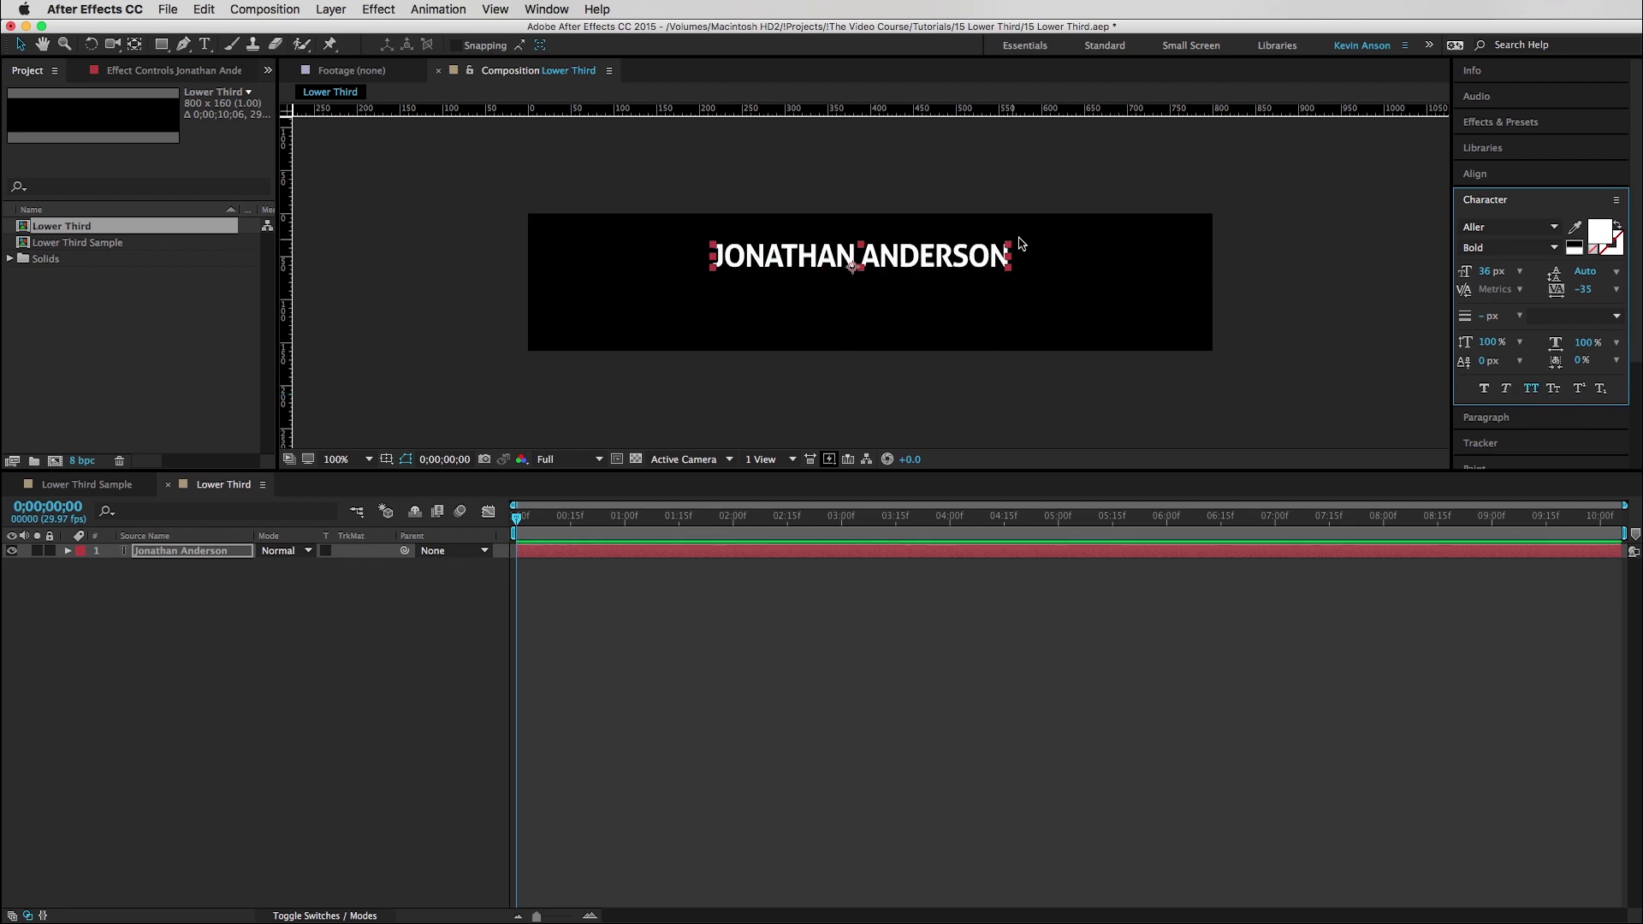
drag(1010, 250, 1148, 211)
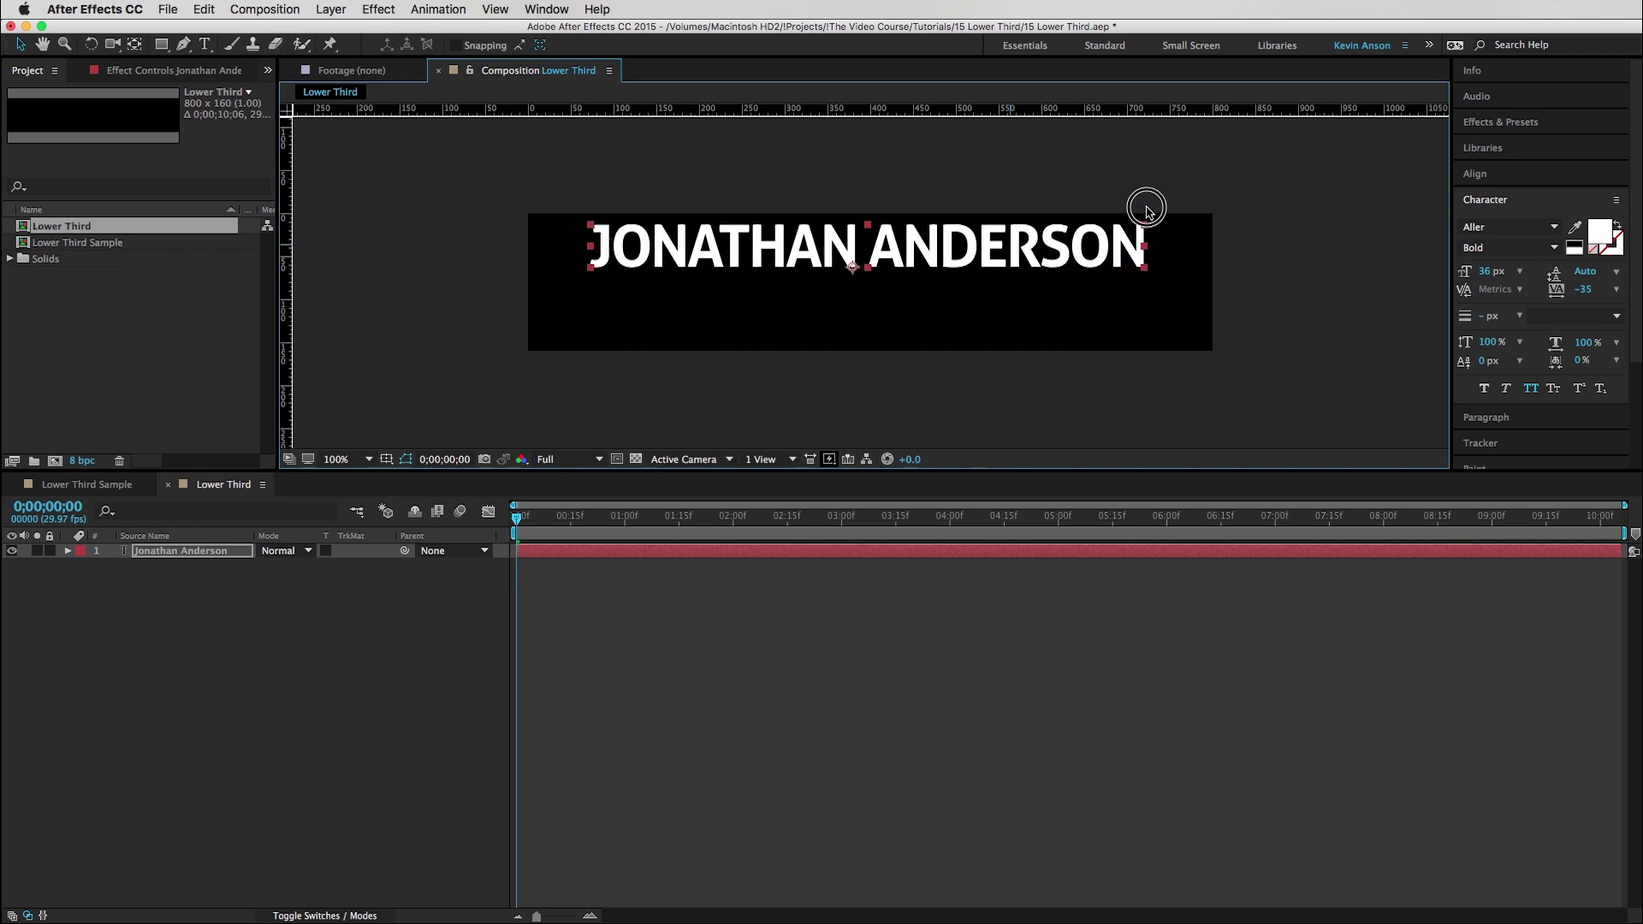
drag(1059, 249, 1159, 228)
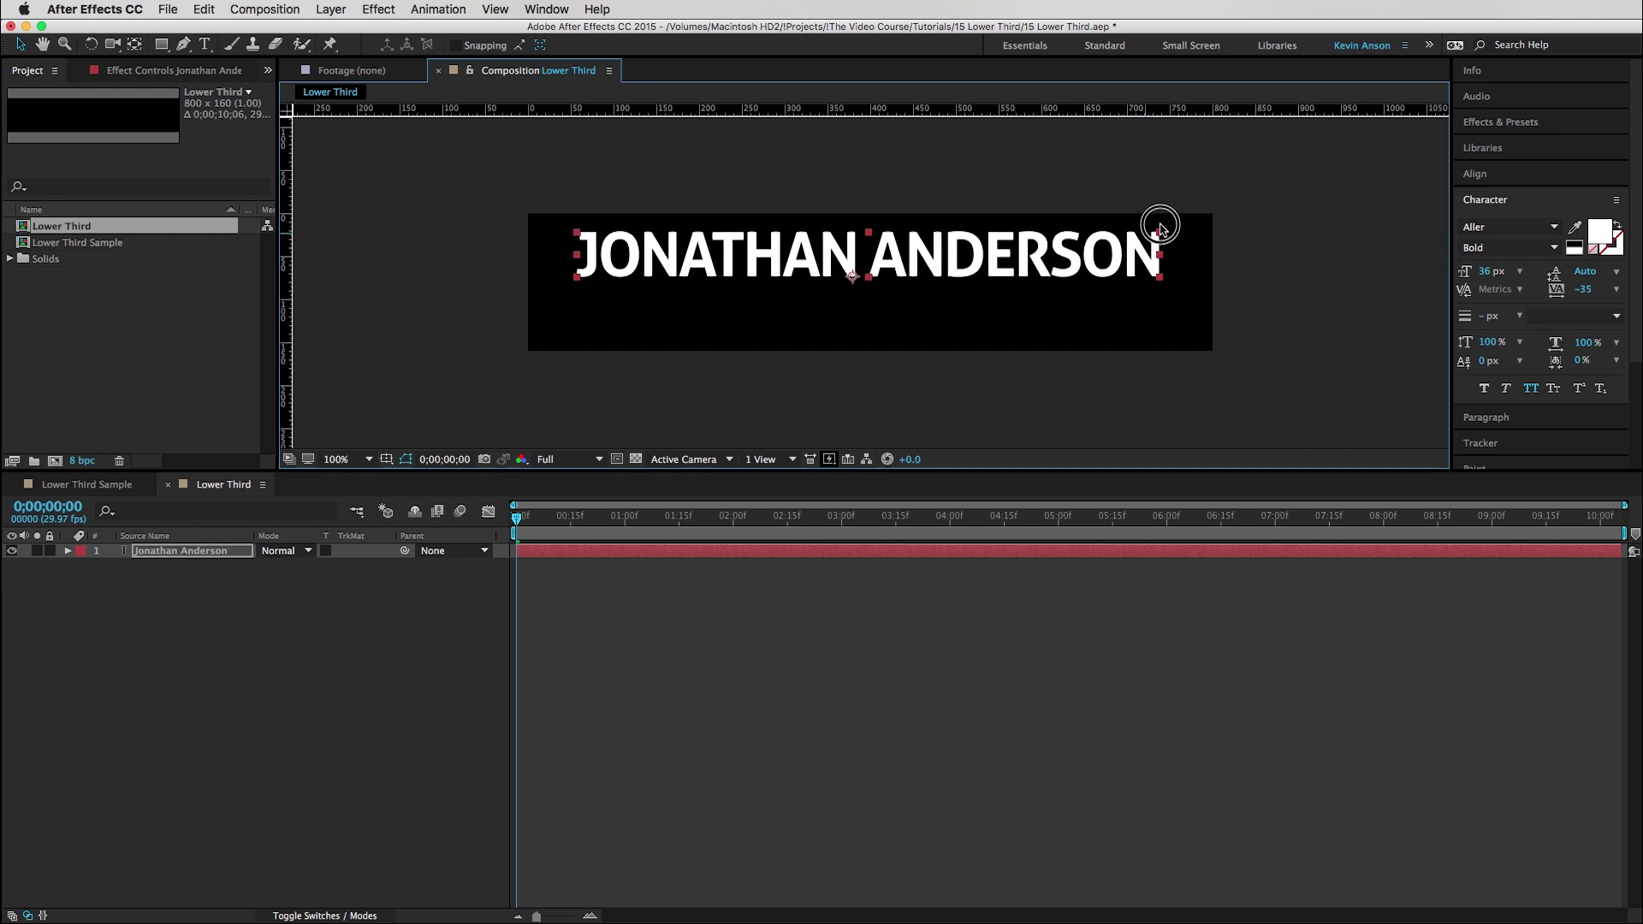
click(144, 638)
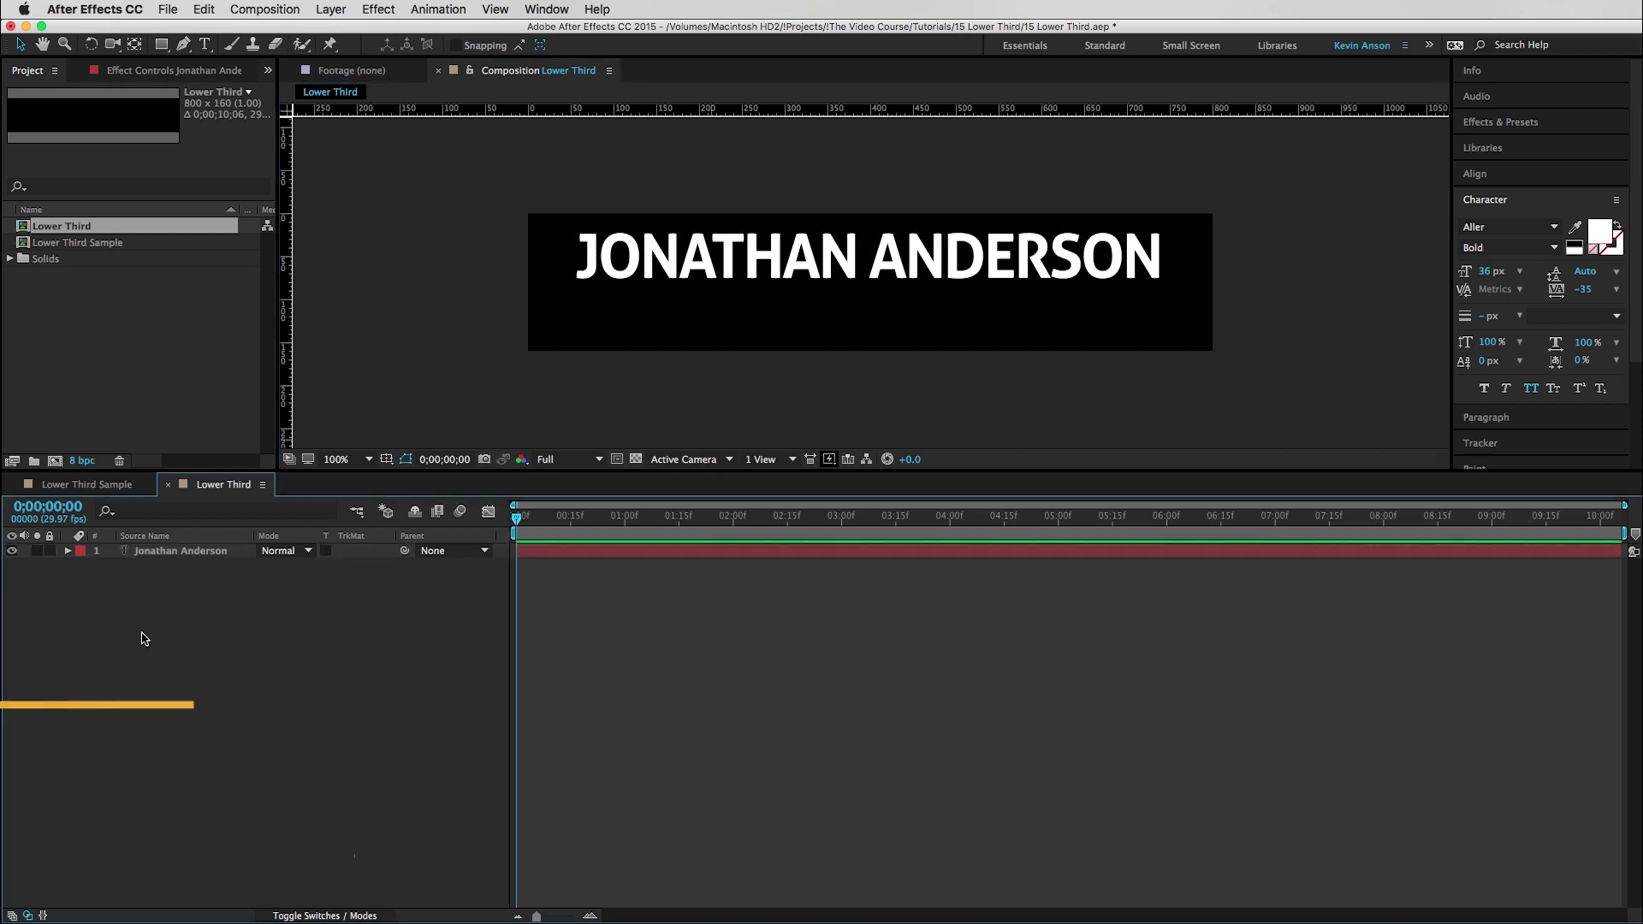
click(210, 552)
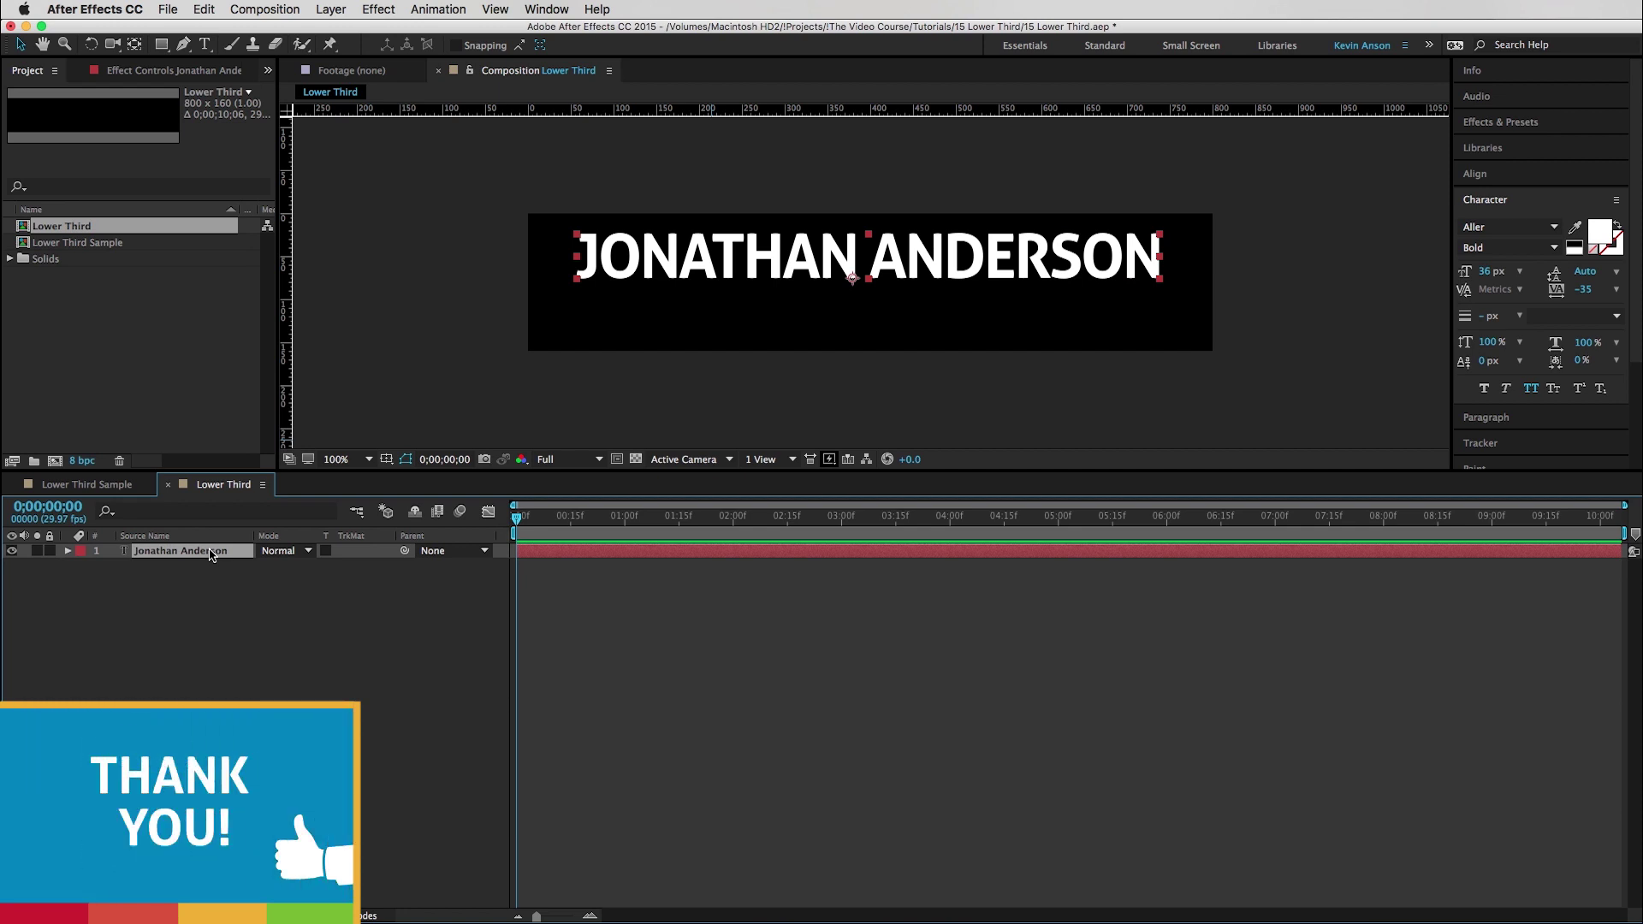
- Duplicate the name layer and retype the copy as 'Visual Effects Supervisor'
key(super+d)
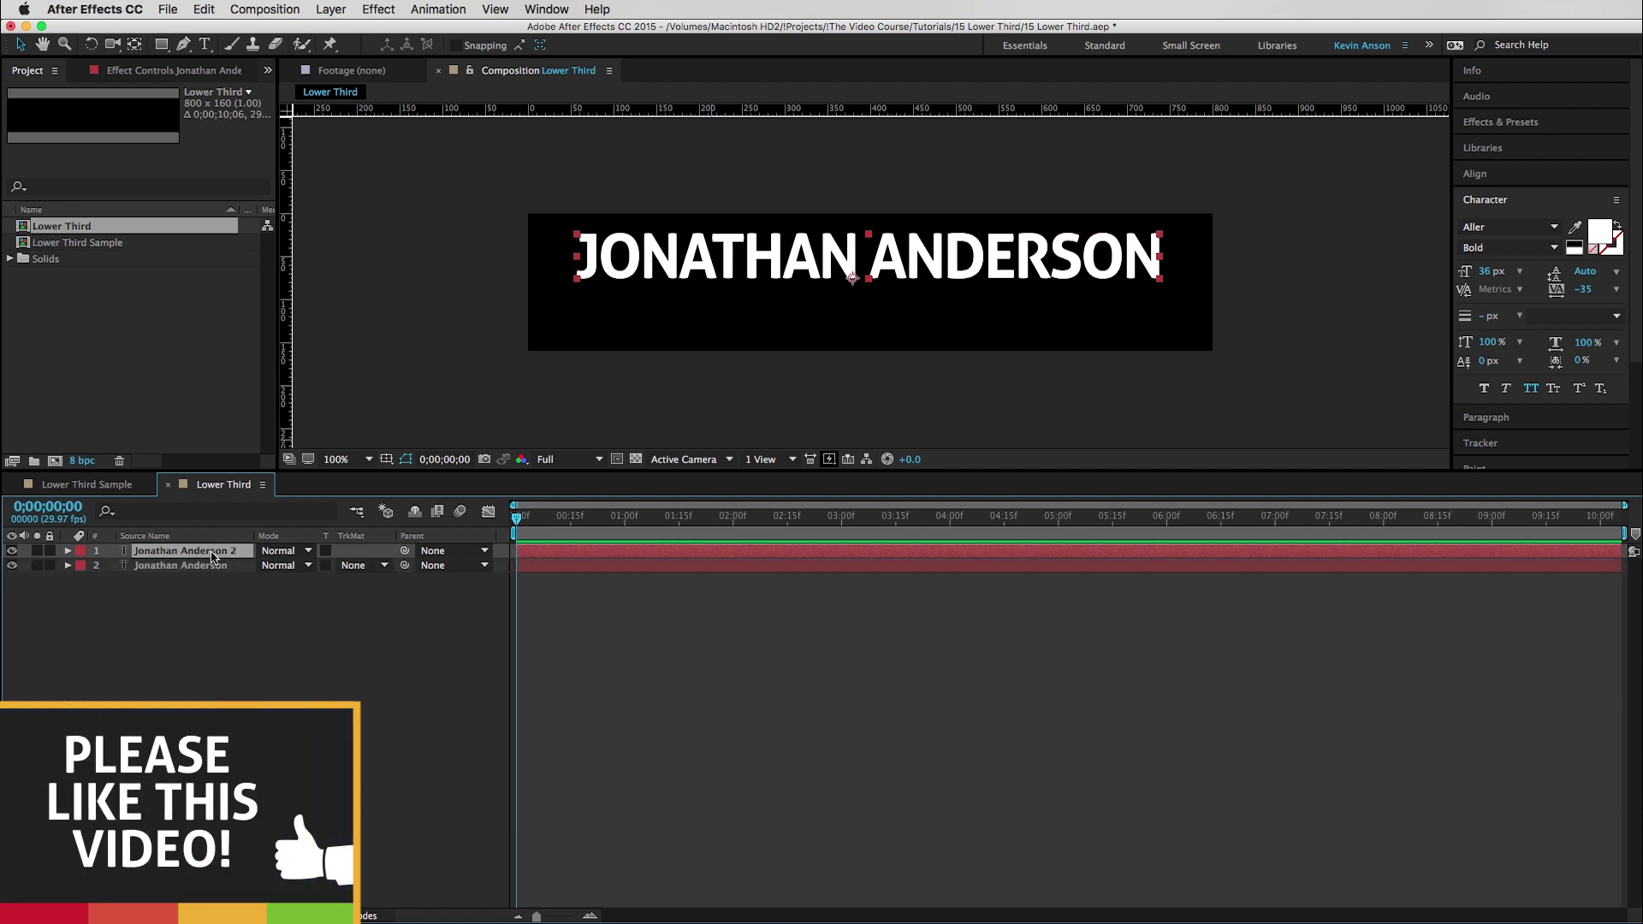
click(212, 552)
double_click(212, 552)
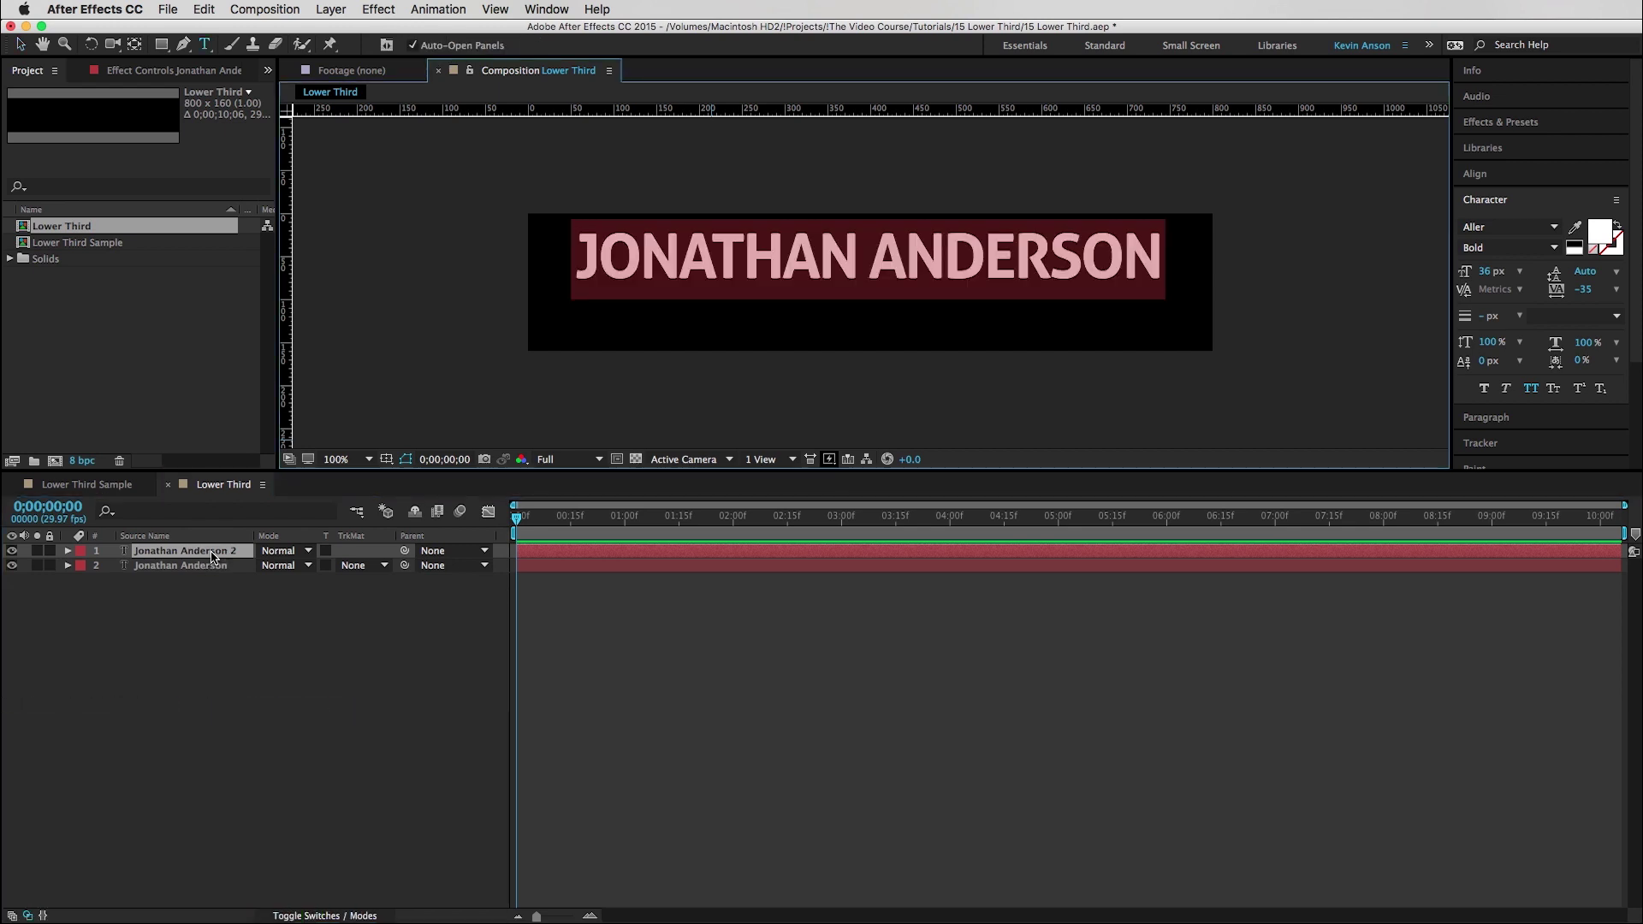
text(Visual Ef)
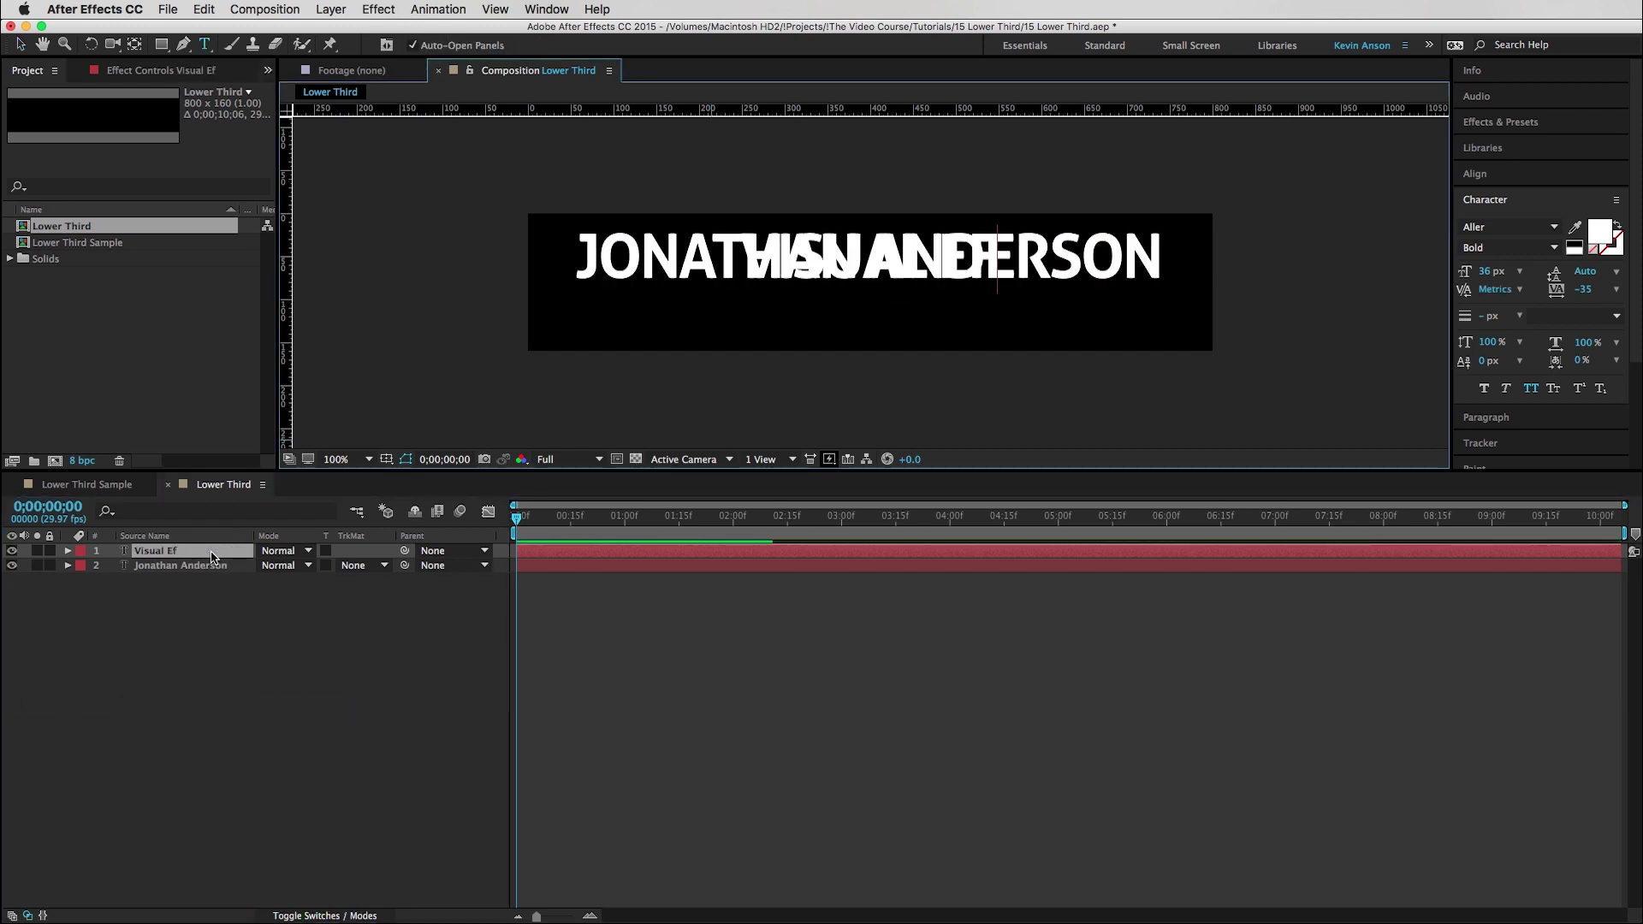
text(fects Superv)
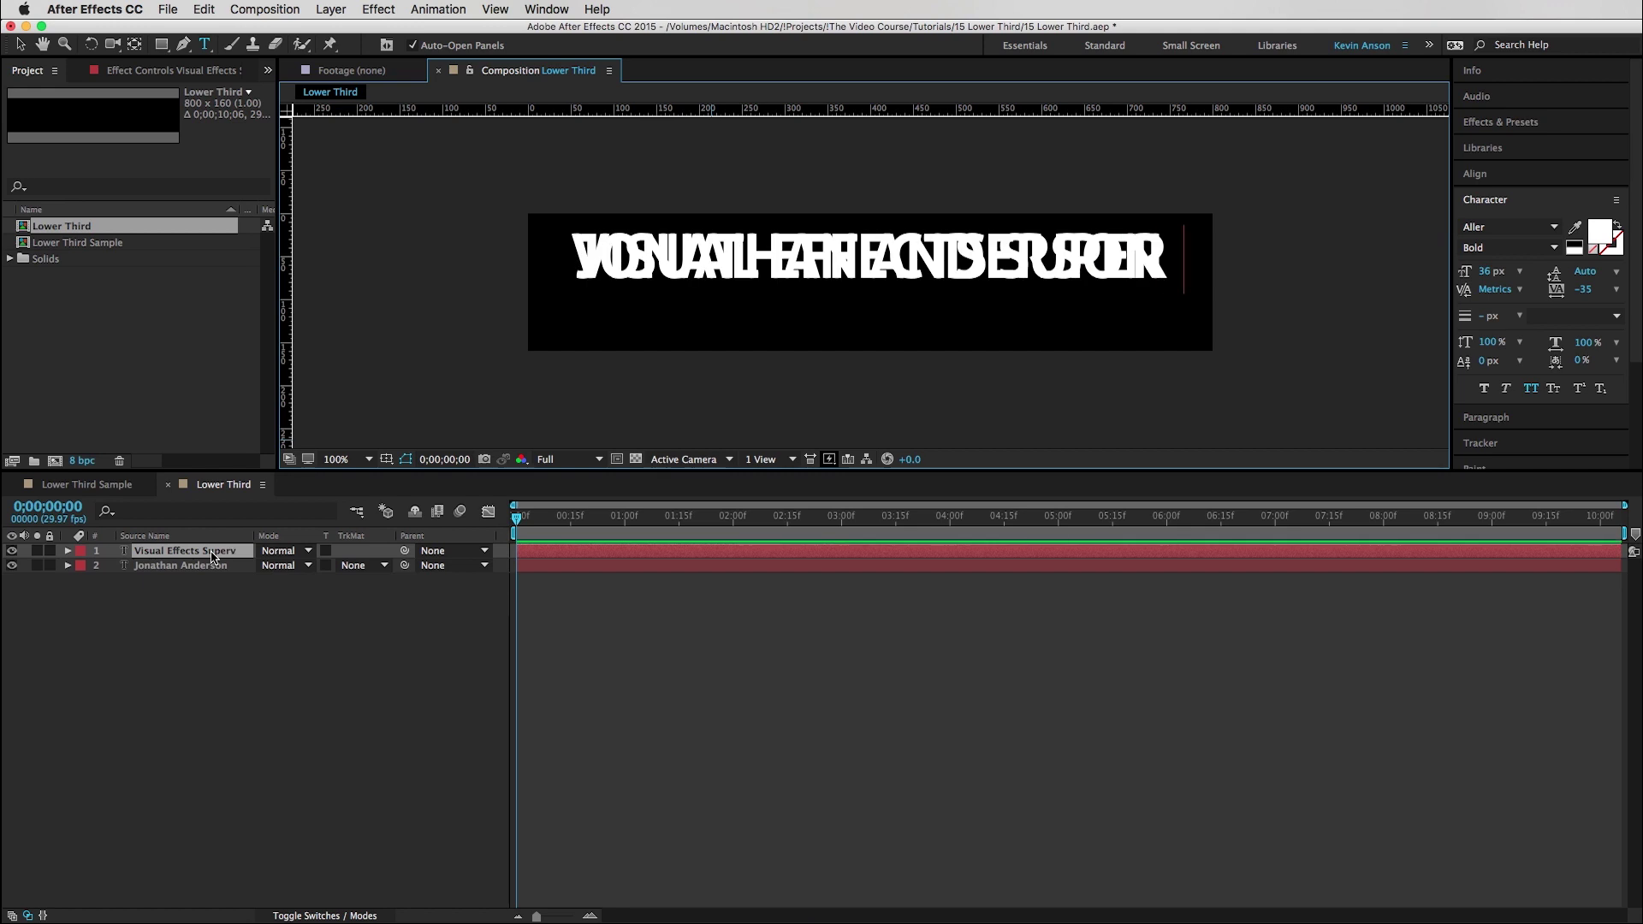
text(isor)
click(220, 550)
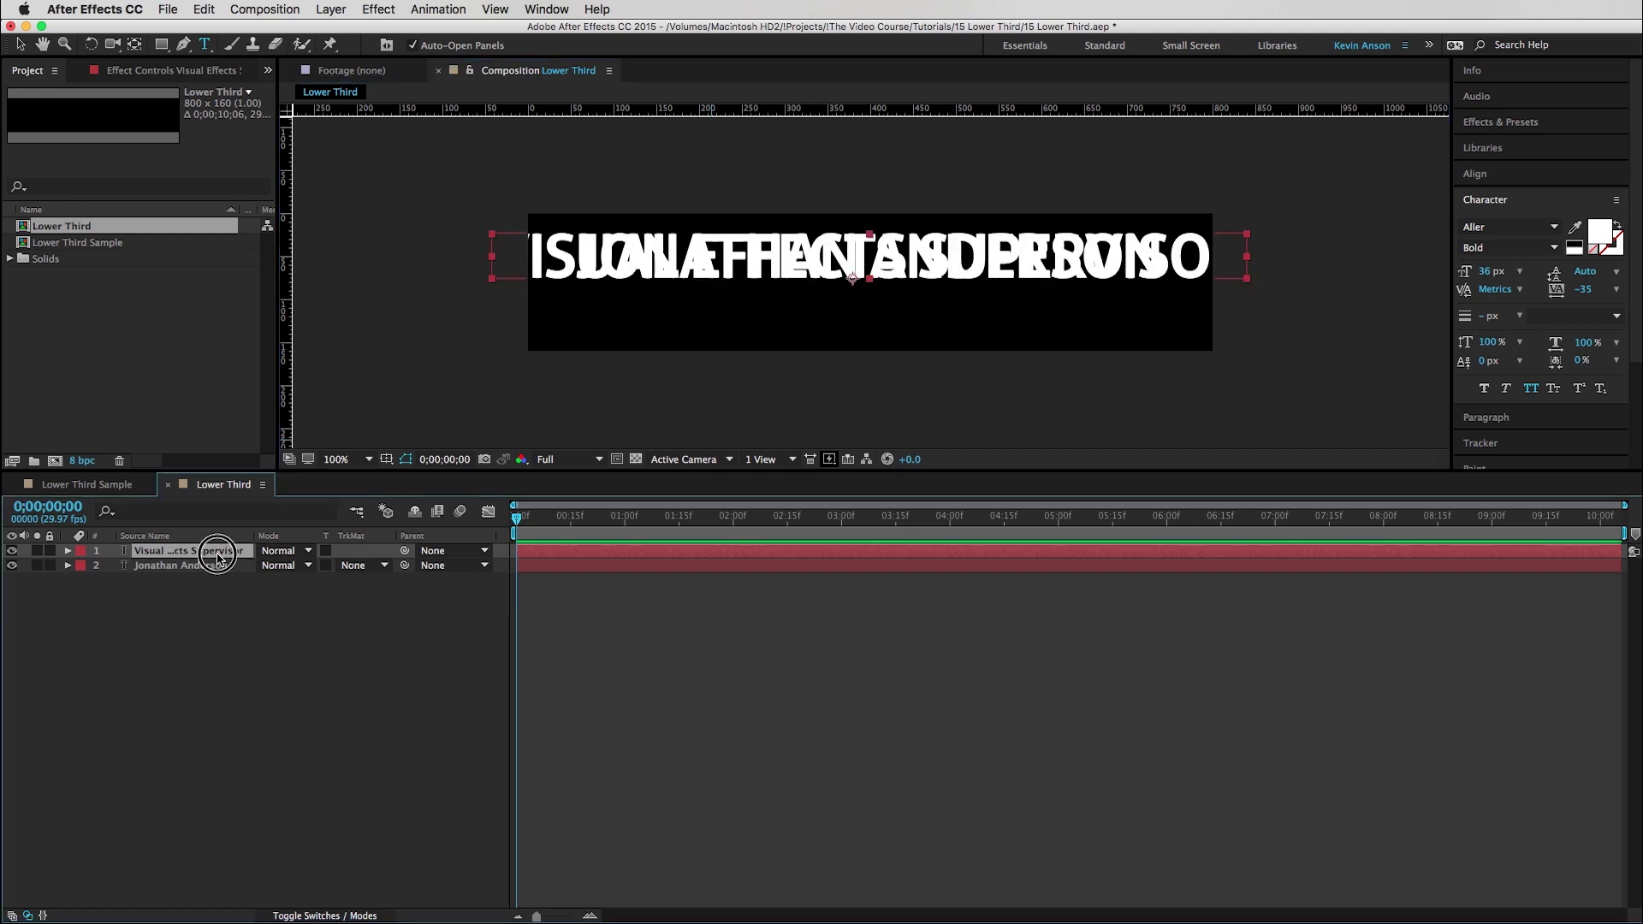
- Shrink the subtitle to about 81% and move it below the name
key(v)
key(alt+KP_Subtract)
key(alt+KP_Subtract)
key(alt+KP_Subtract)
key(alt+KP_Subtract)
key(alt+KP_Subtract)
key(alt+KP_Subtract)
key(alt+KP_Subtract)
key(alt+KP_Subtract)
key(alt+KP_Subtract)
key(alt+KP_Subtract)
key(alt+KP_Subtract)
key(alt+KP_Subtract)
key(alt+KP_Subtract)
key(alt+KP_Subtract)
key(alt+KP_Subtract)
key(alt+KP_Subtract)
key(alt+KP_Subtract)
key(alt+KP_Subtract)
key(alt+KP_Subtract)
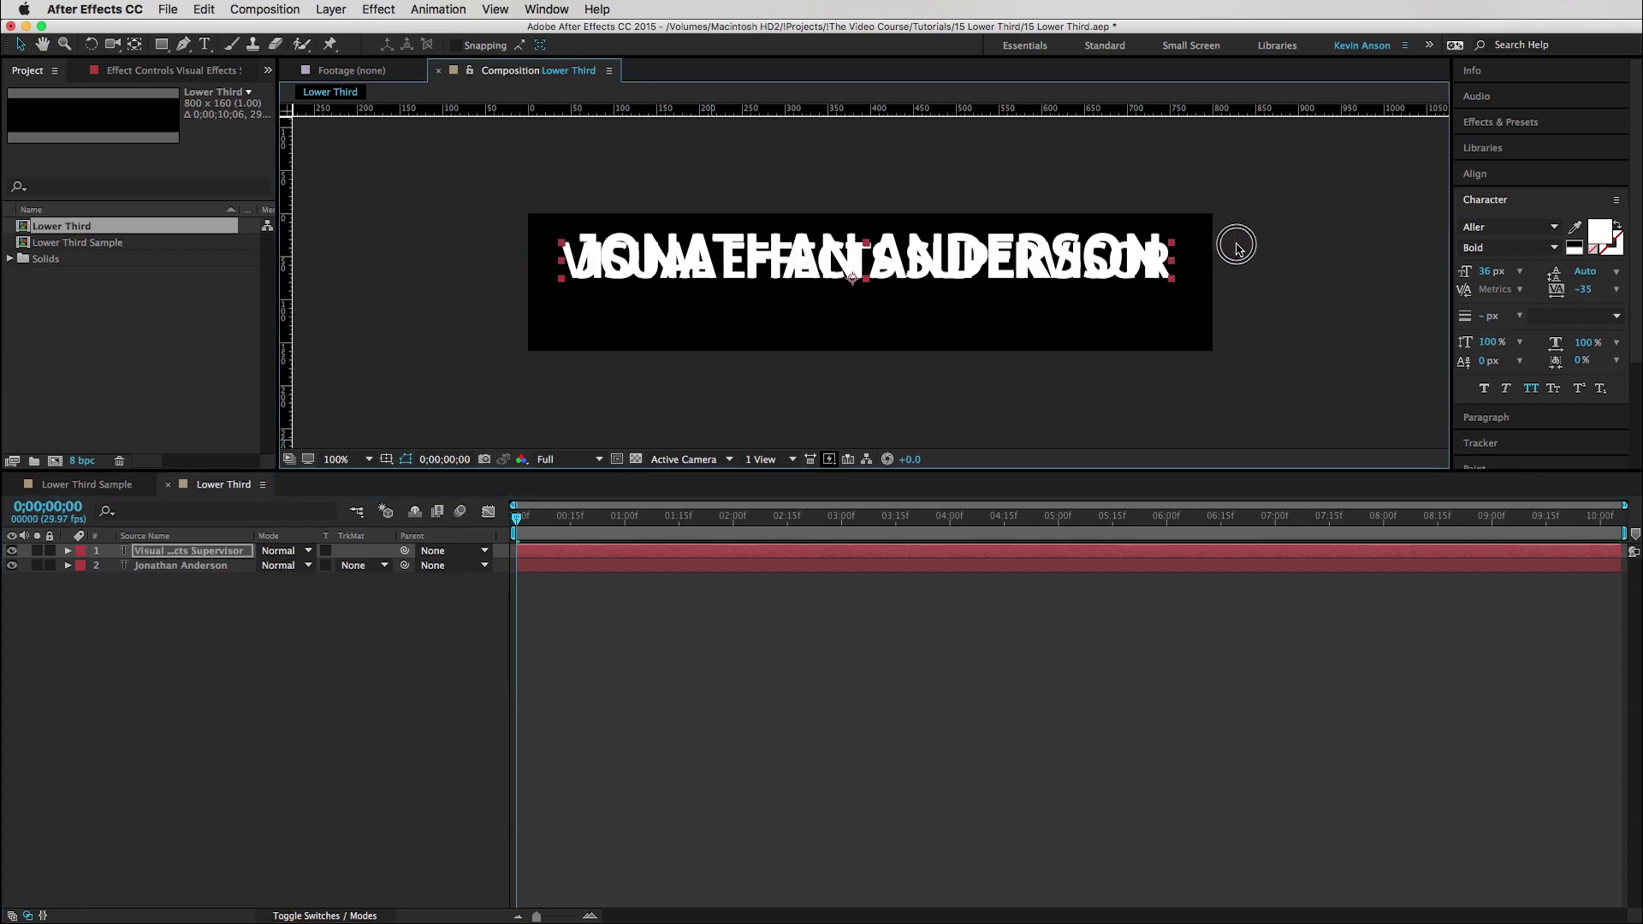
drag(1138, 265, 1132, 315)
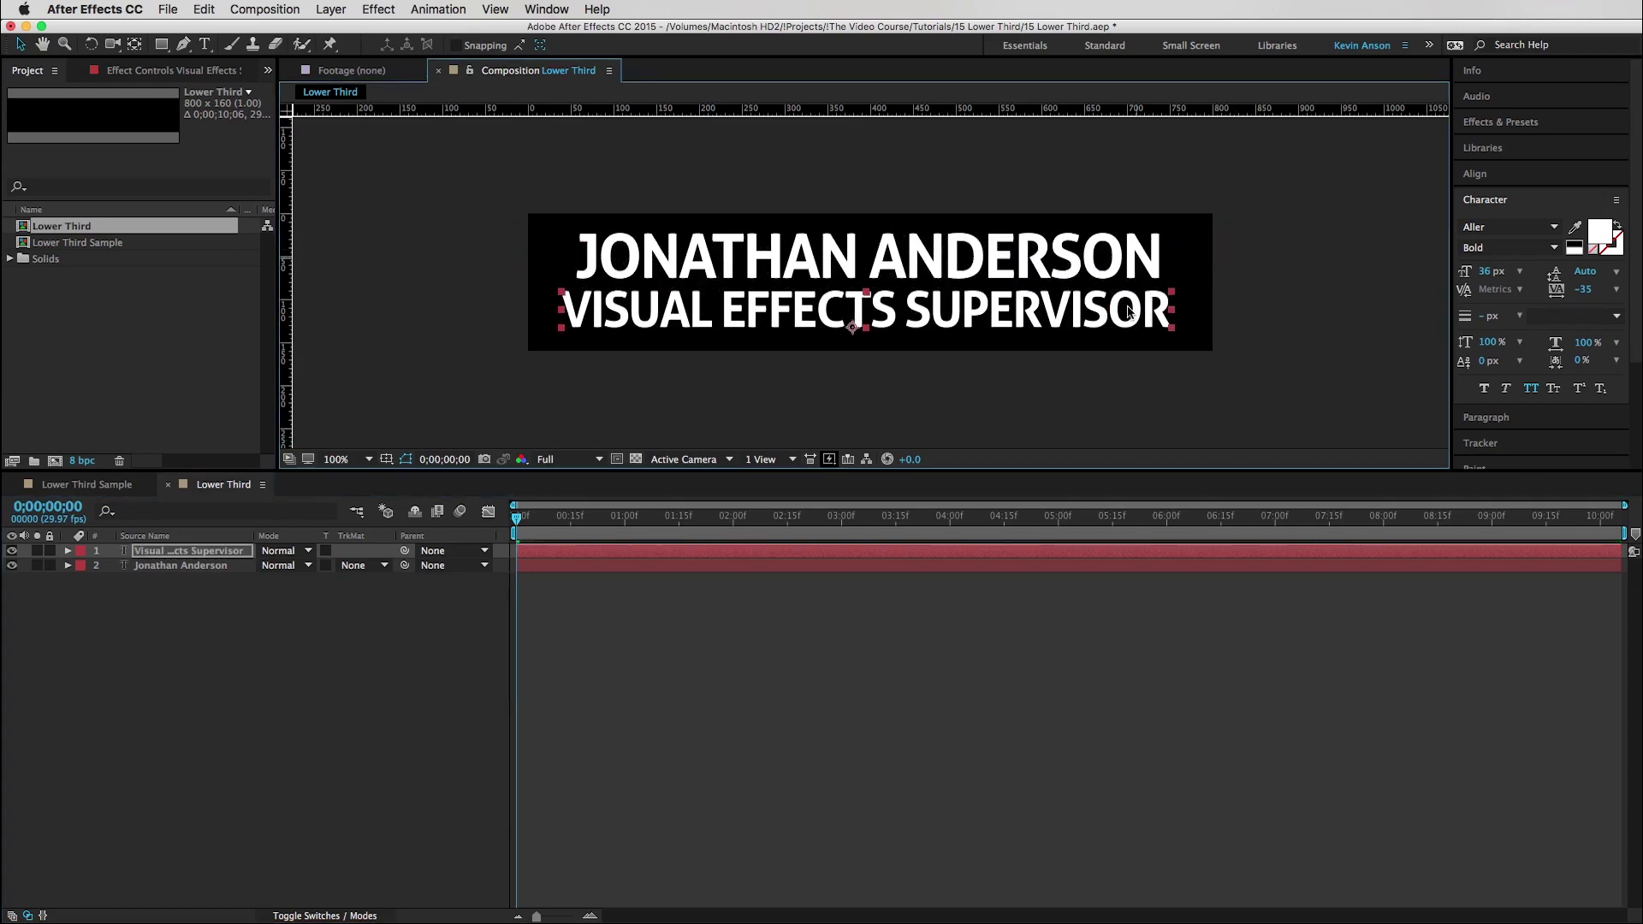
- Set the subtitle font to Aller Light and align it left under the name
click(1555, 228)
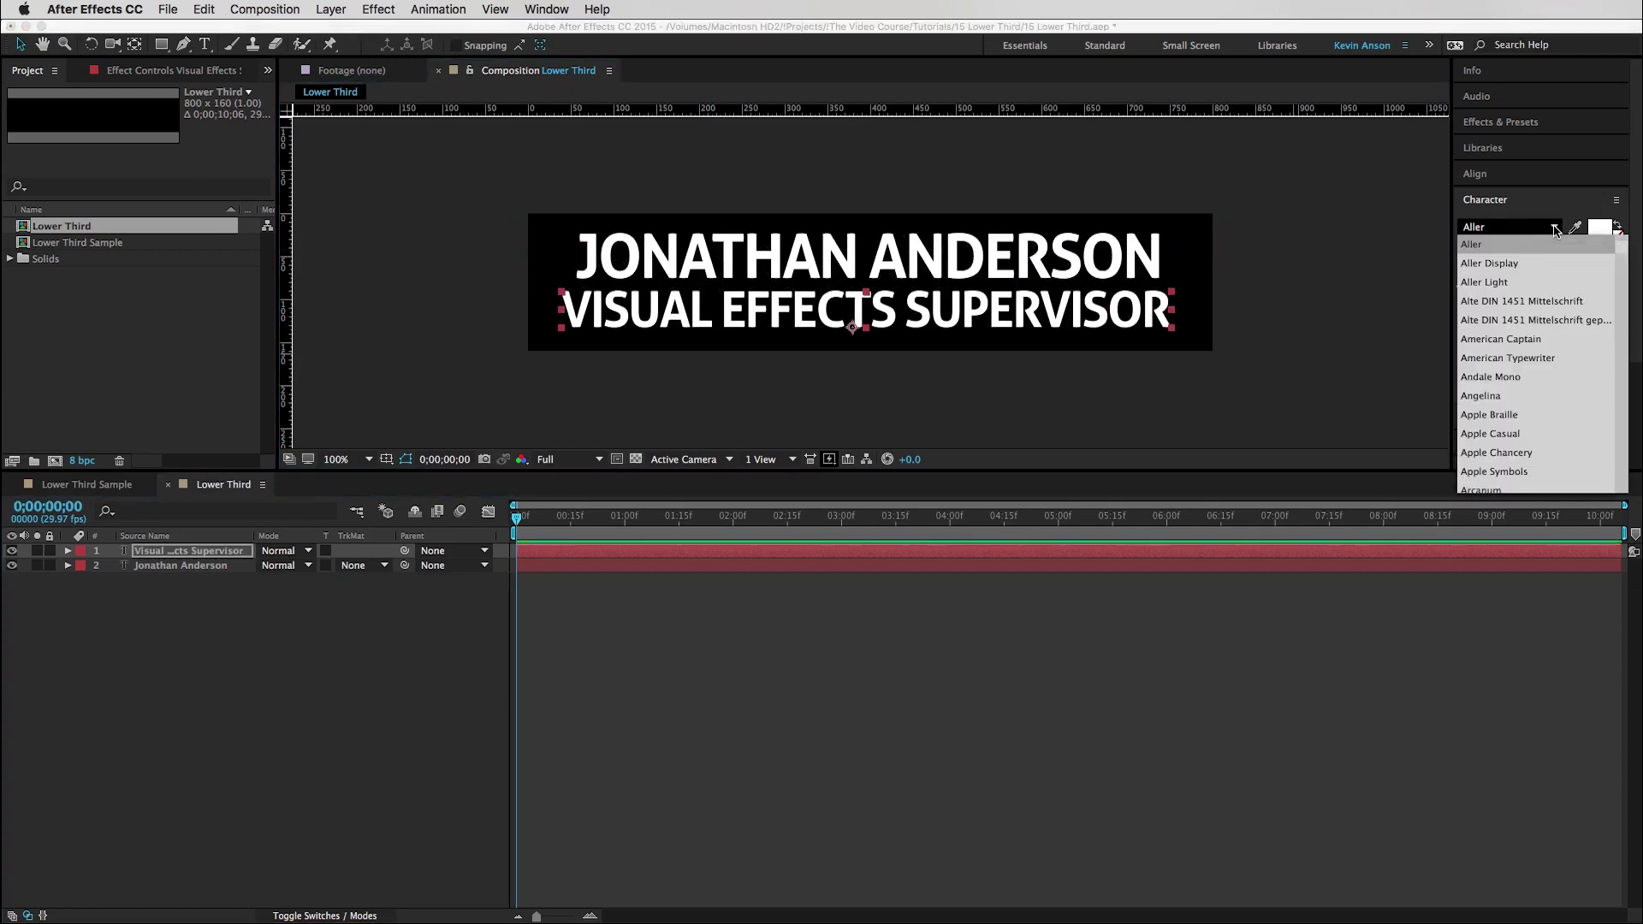
click(1488, 261)
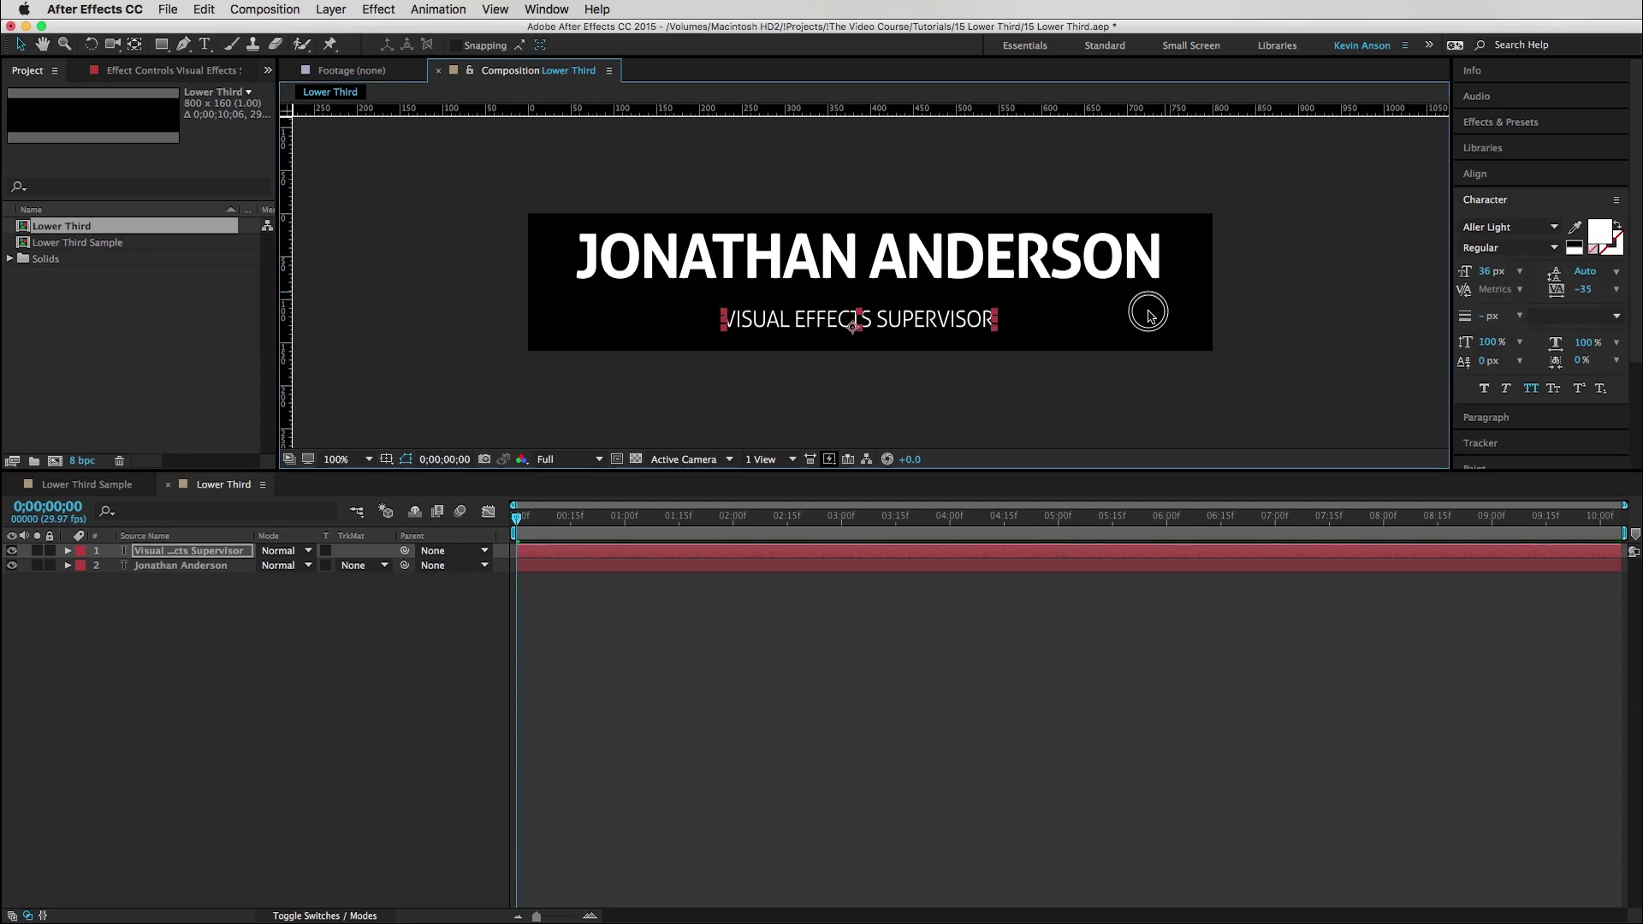
drag(945, 322, 803, 315)
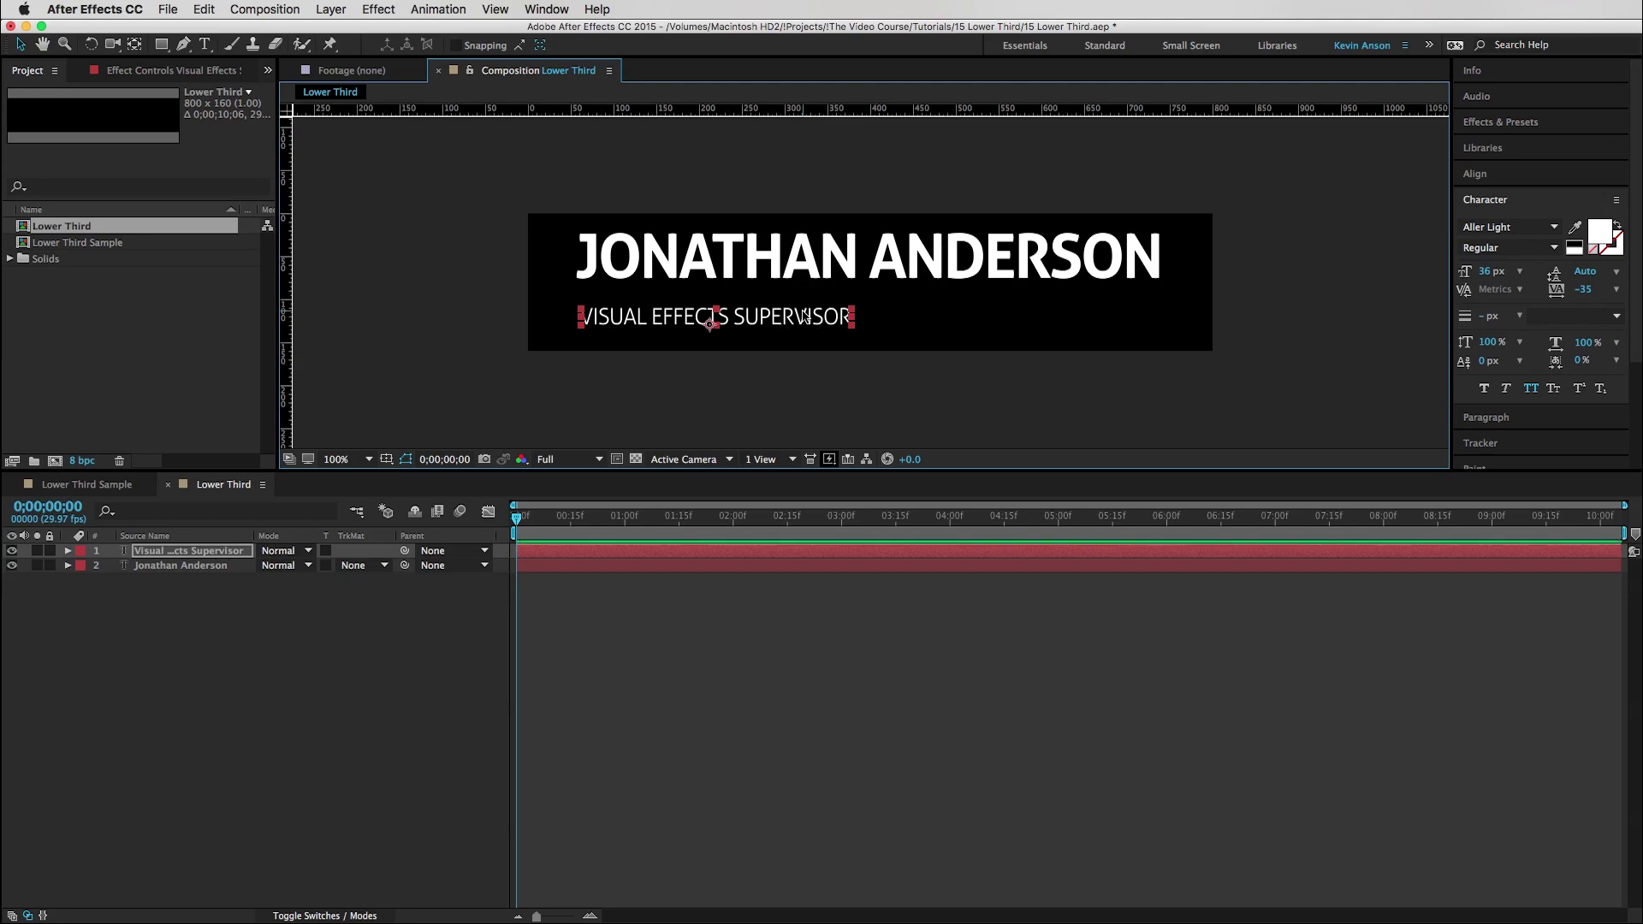
click(889, 690)
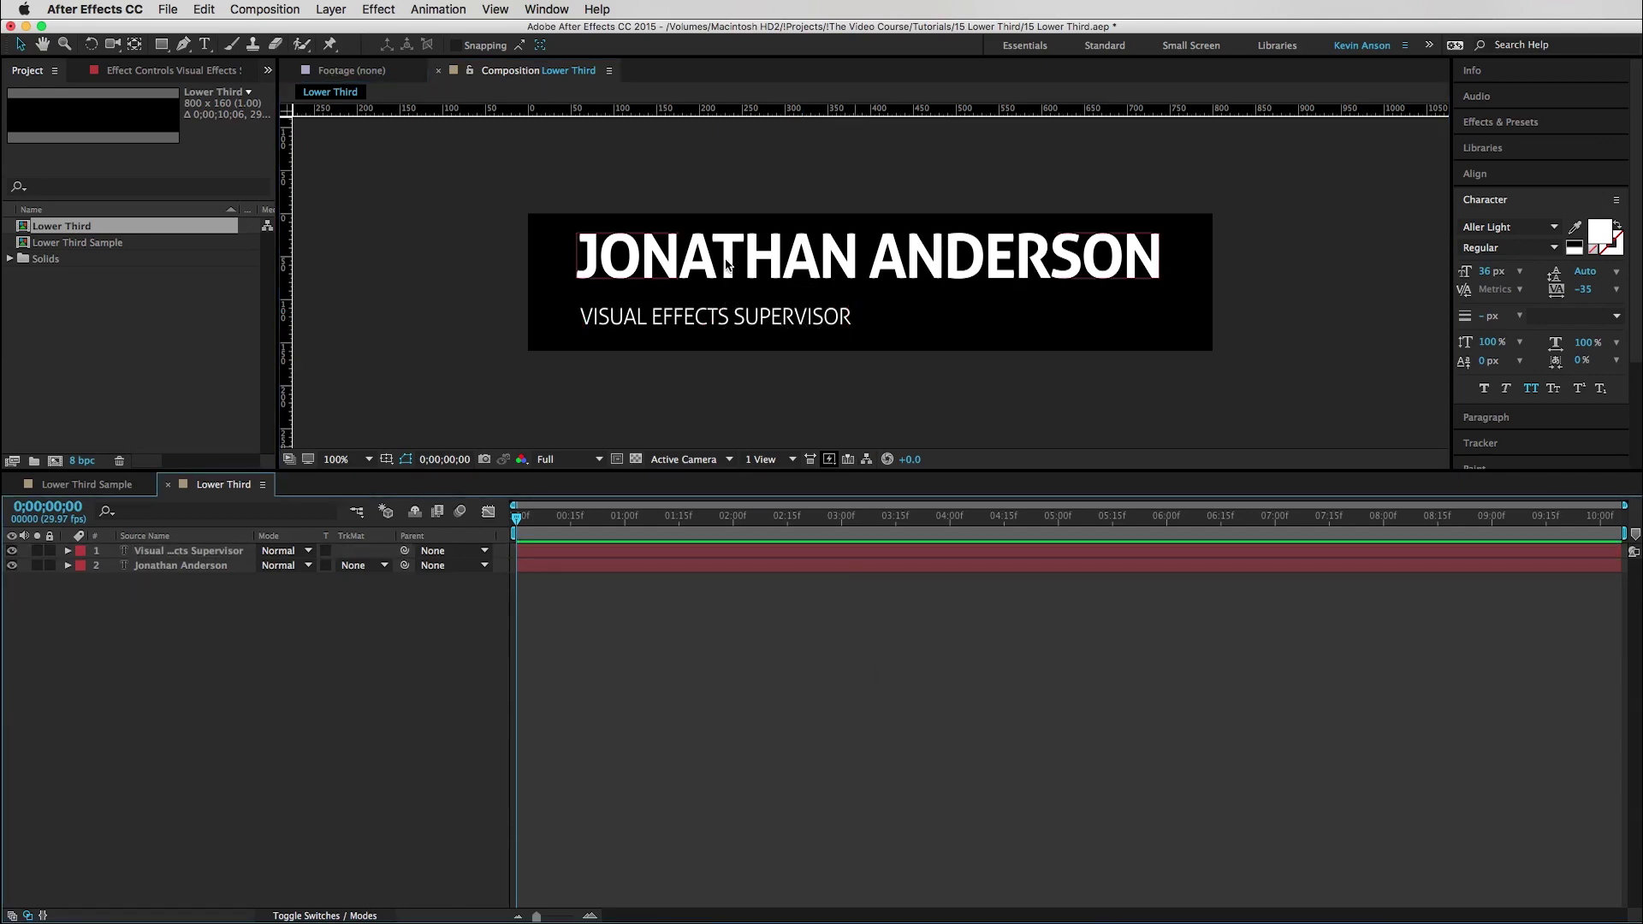
click(723, 322)
drag(832, 317, 834, 321)
click(984, 744)
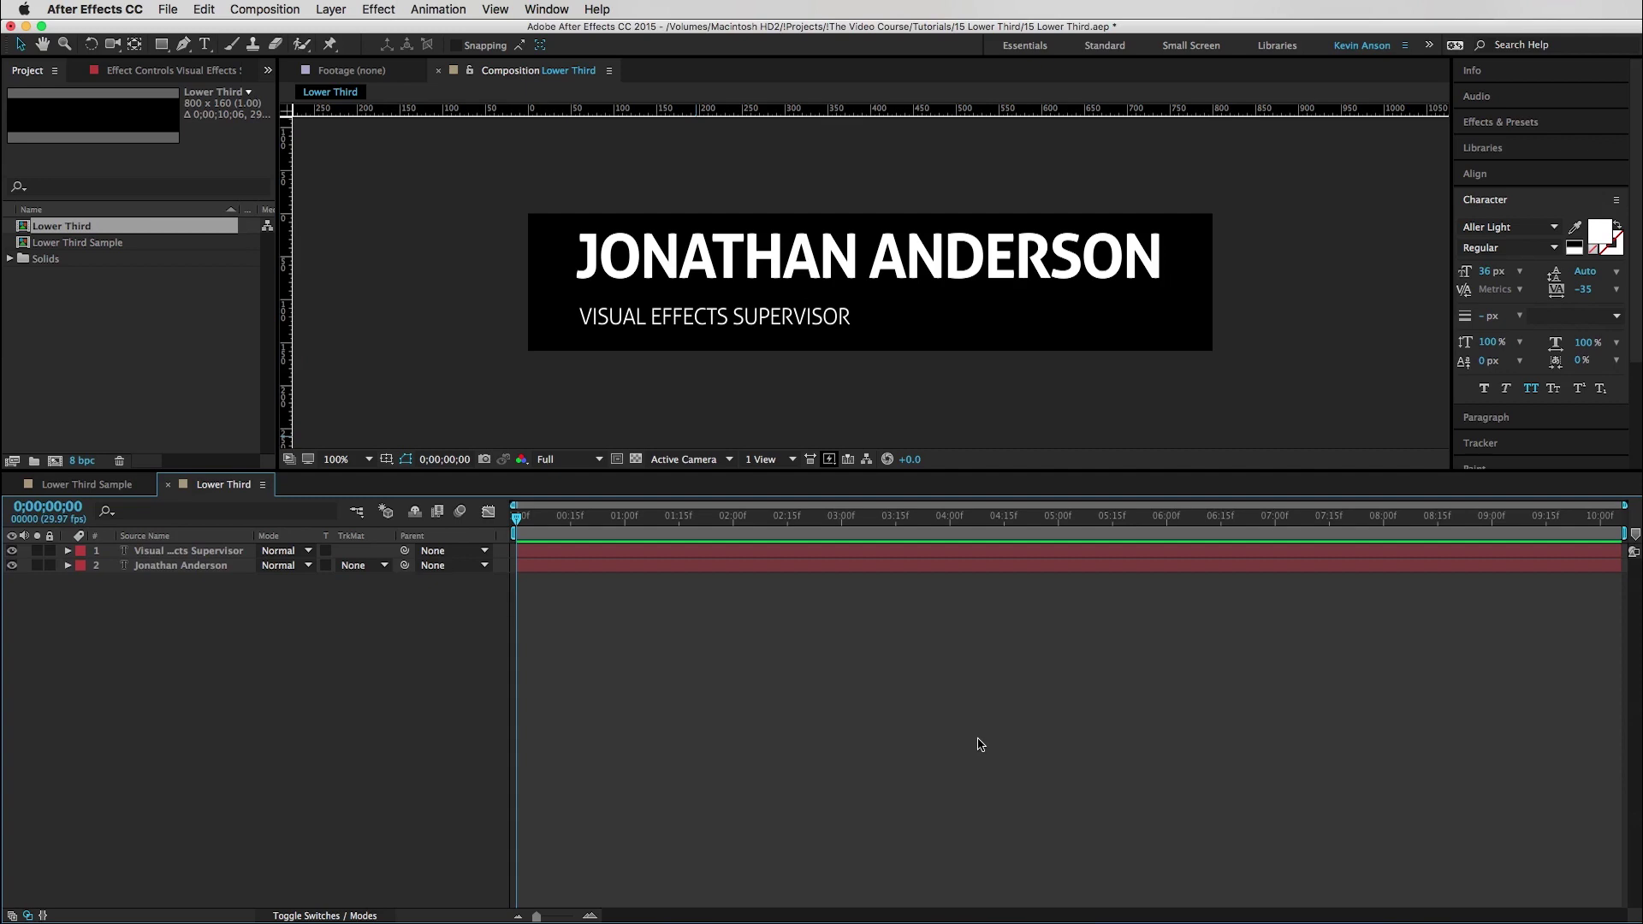
- Show the rulers and add a vertical guide at the name's left edge and a horizontal guide below it
click(496, 9)
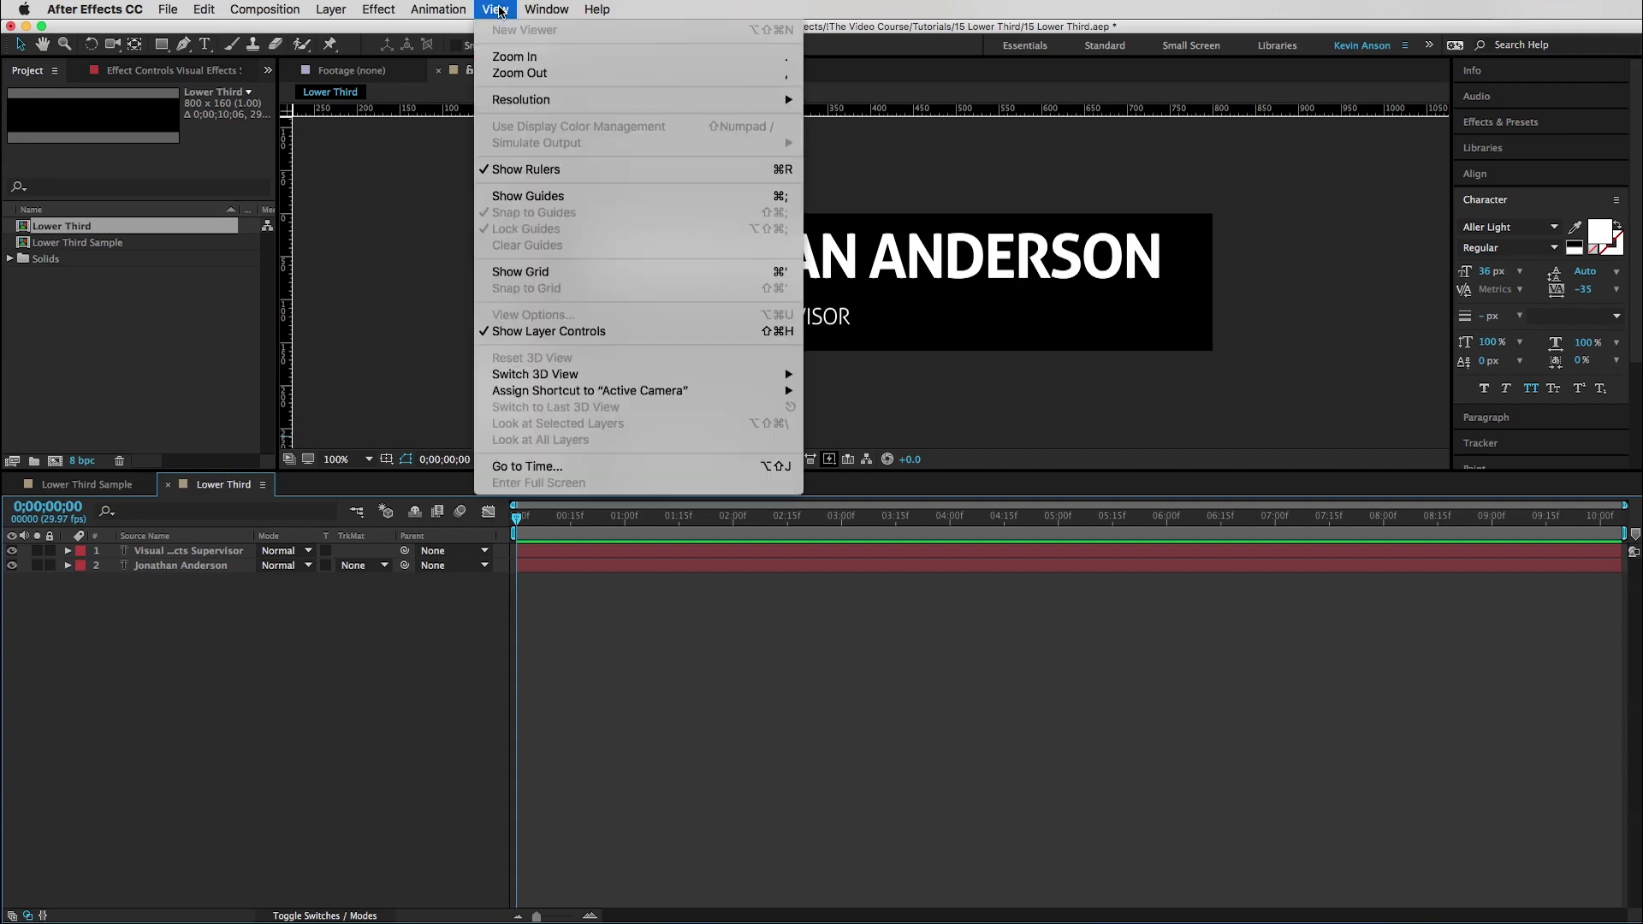
click(525, 170)
click(494, 9)
click(528, 169)
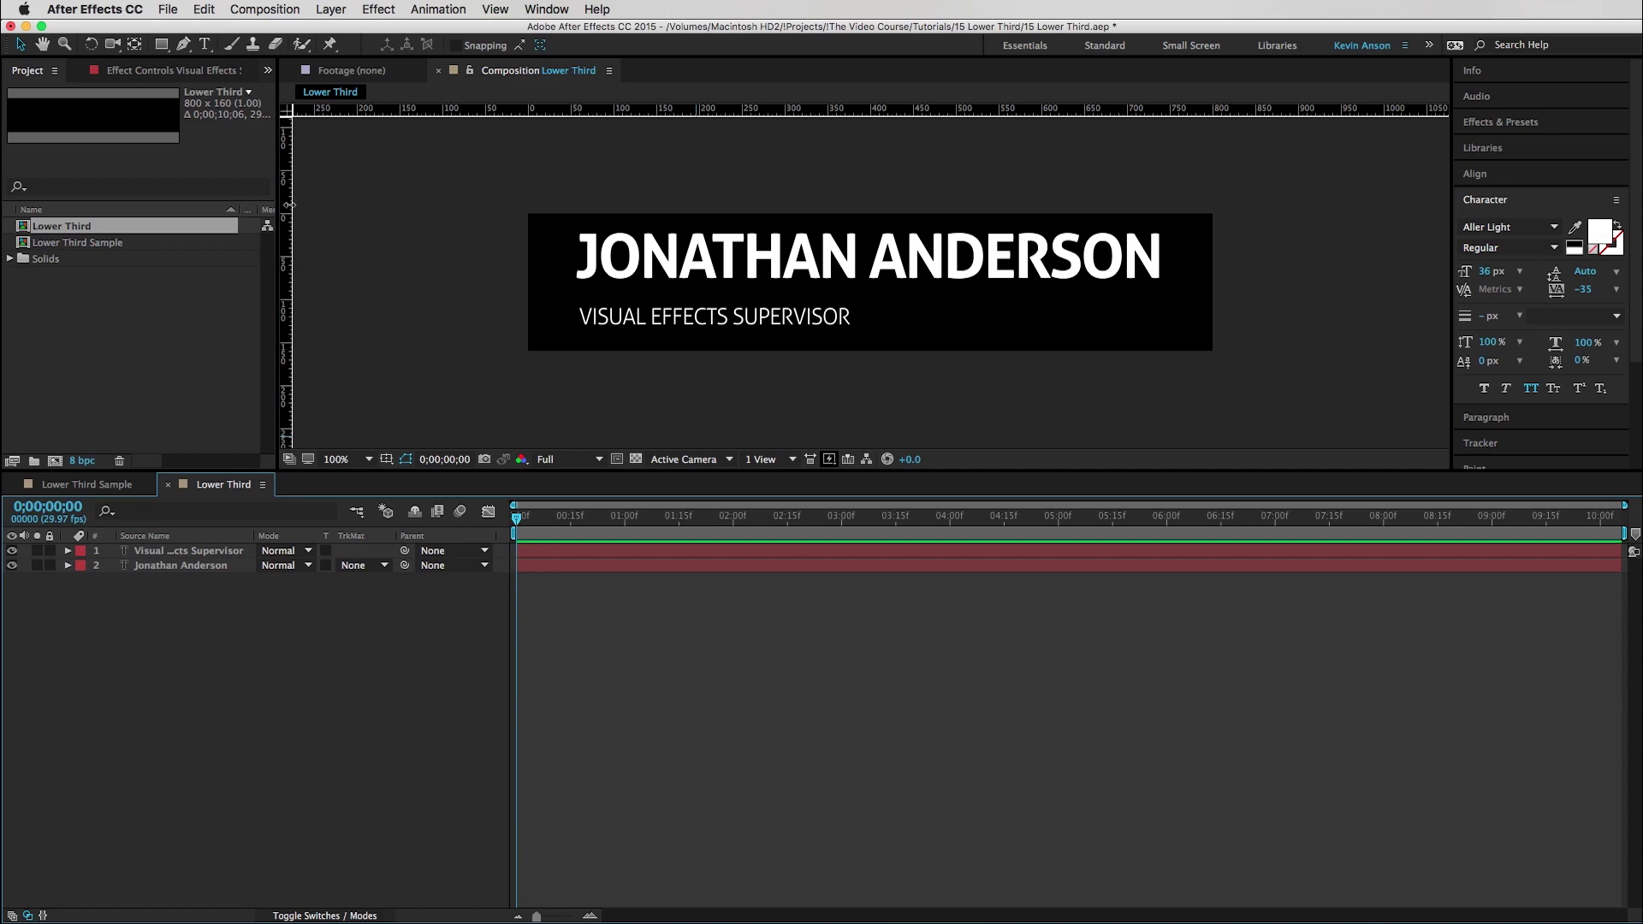
drag(289, 206, 567, 244)
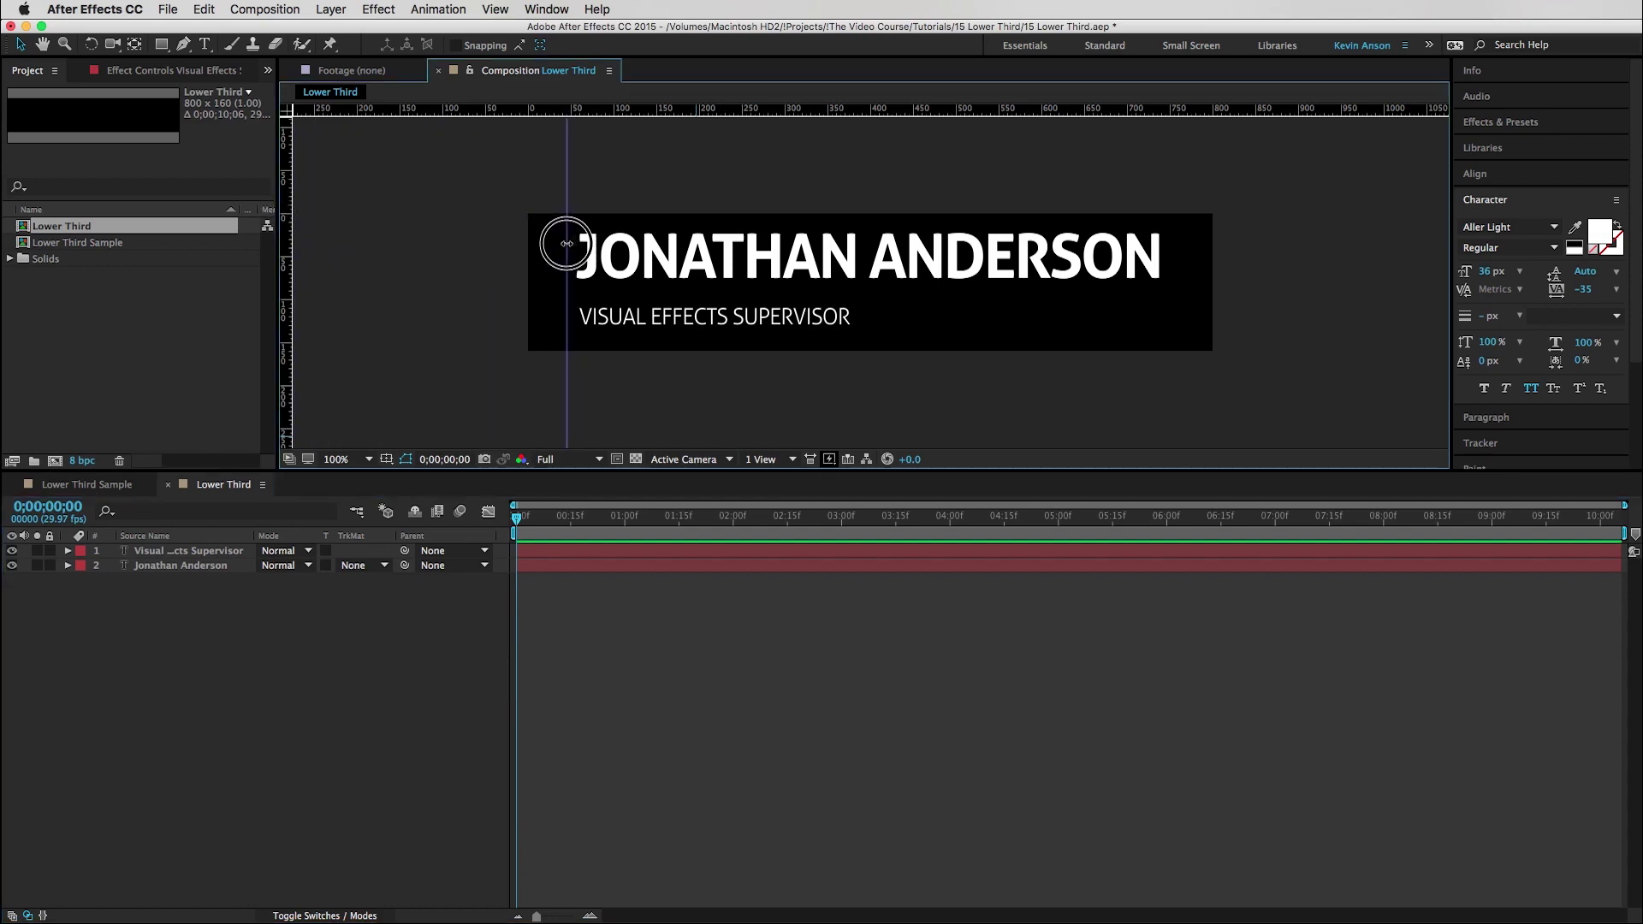
drag(566, 243, 567, 244)
drag(653, 109, 641, 291)
- Check the name animation in the Lower Third Sample composition, then return to Lower Third
click(114, 484)
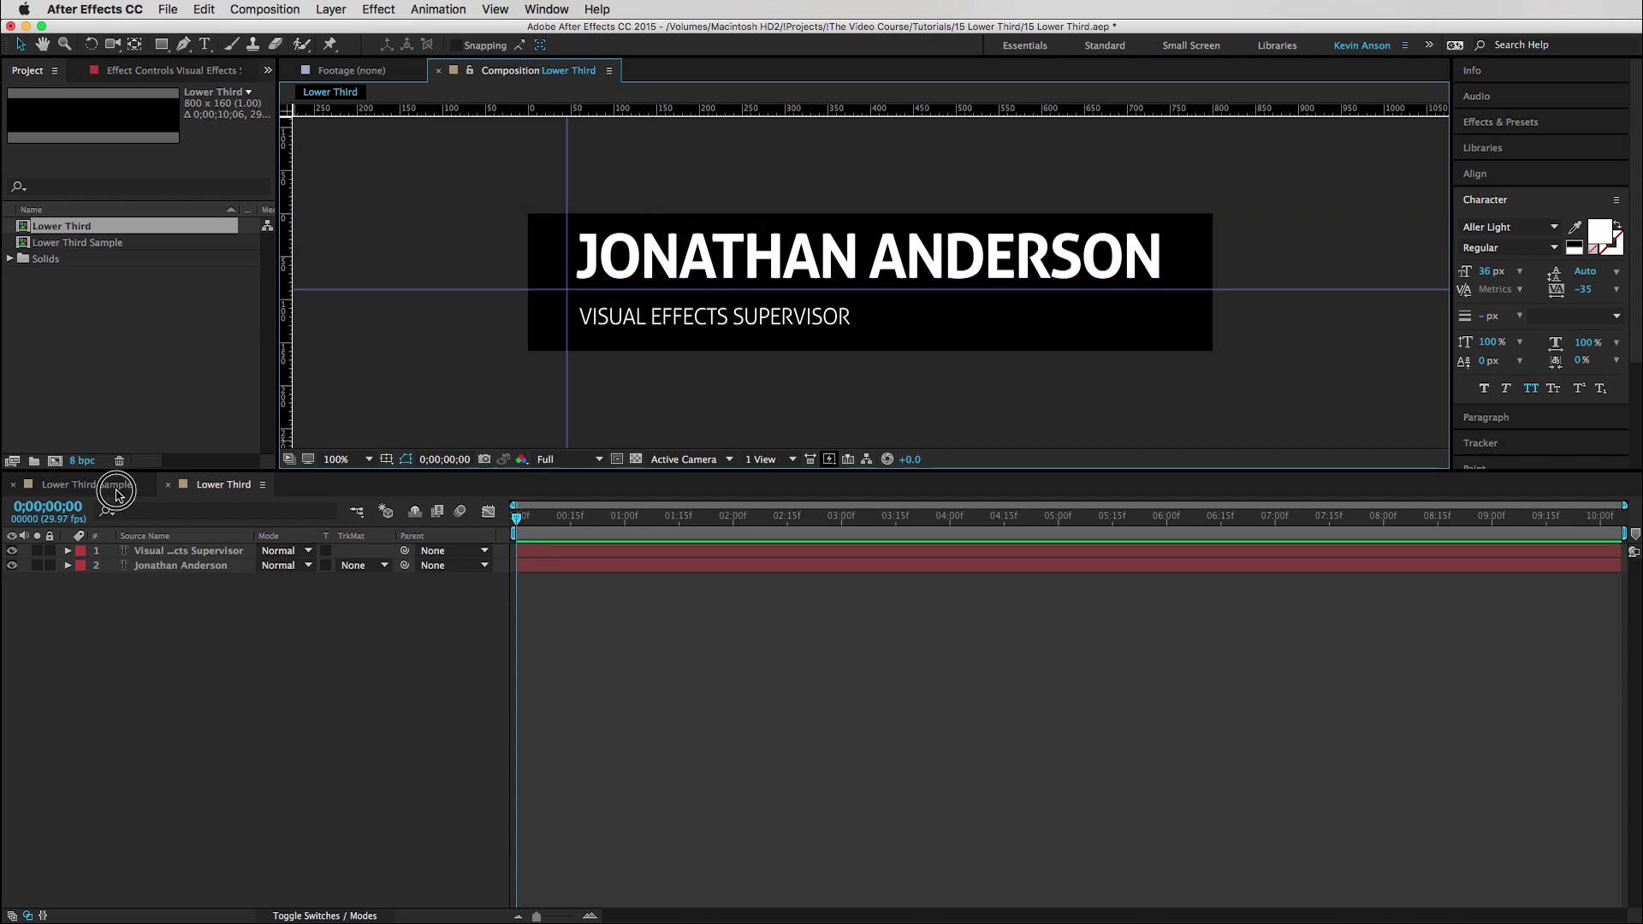
drag(697, 515, 750, 515)
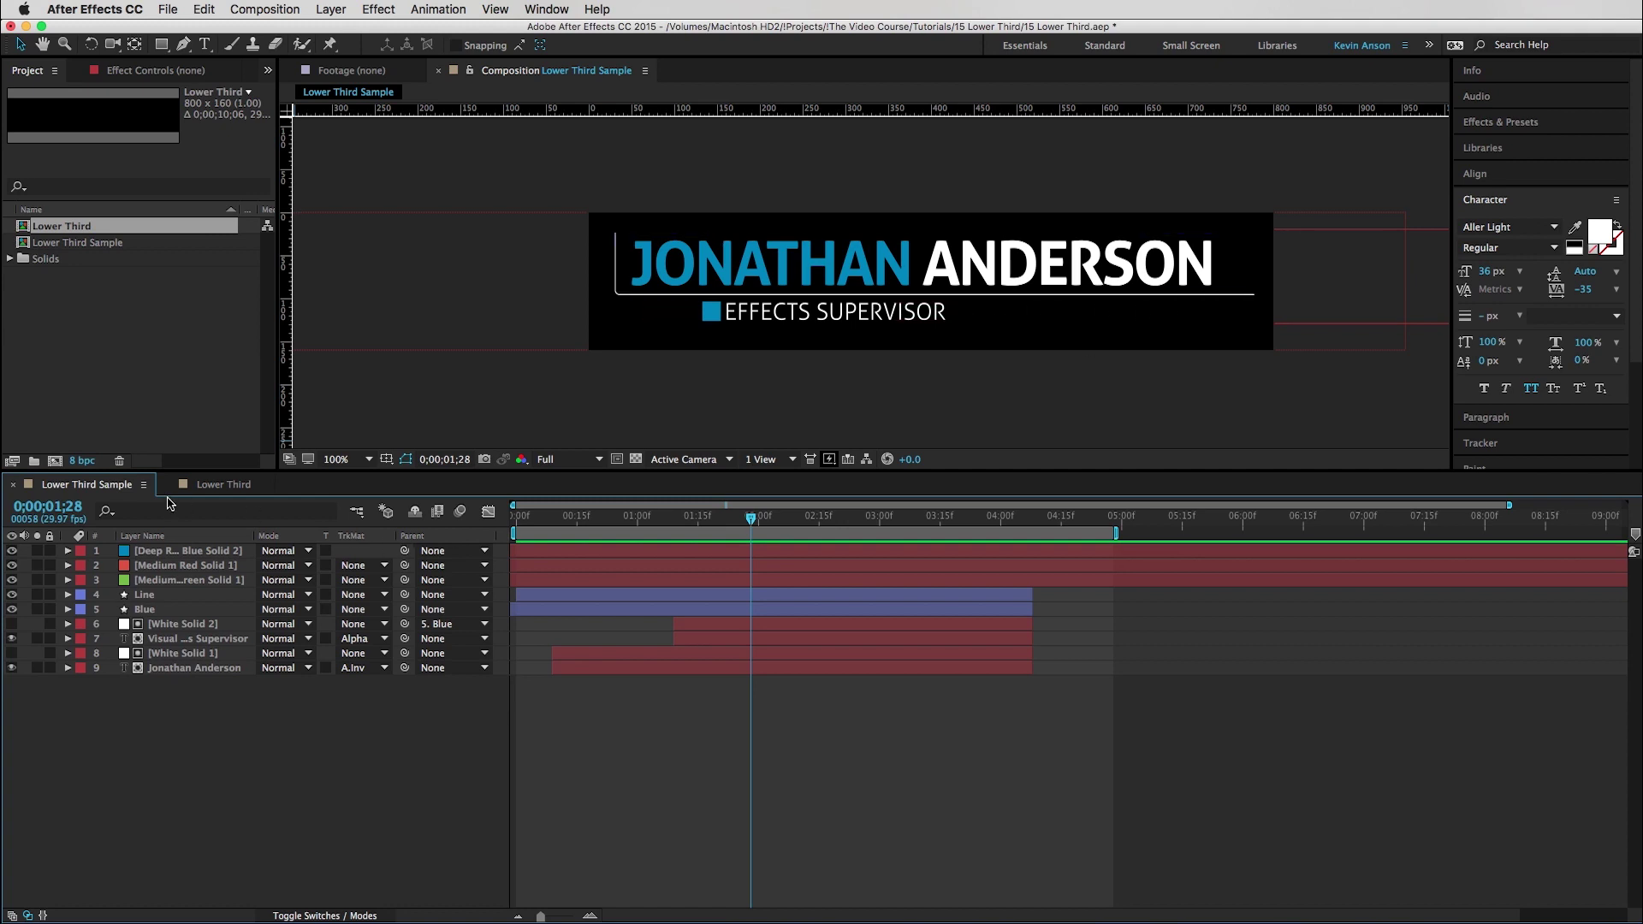
click(219, 485)
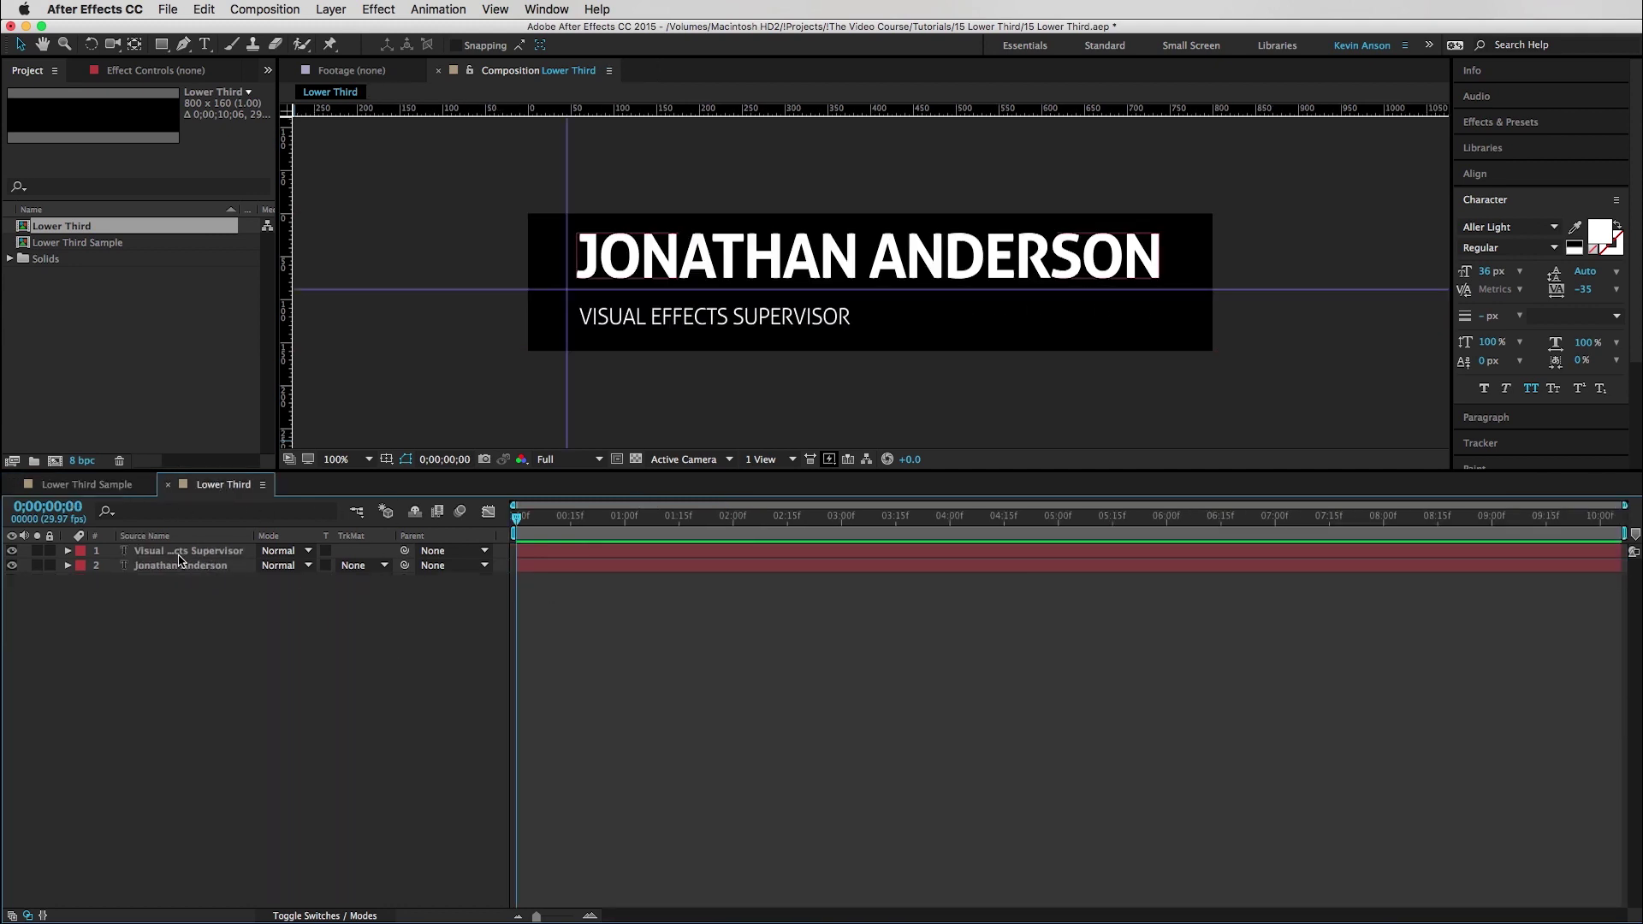
- Add a new empty shape layer to the Lower Third composition
click(329, 8)
mouse_move(359, 24)
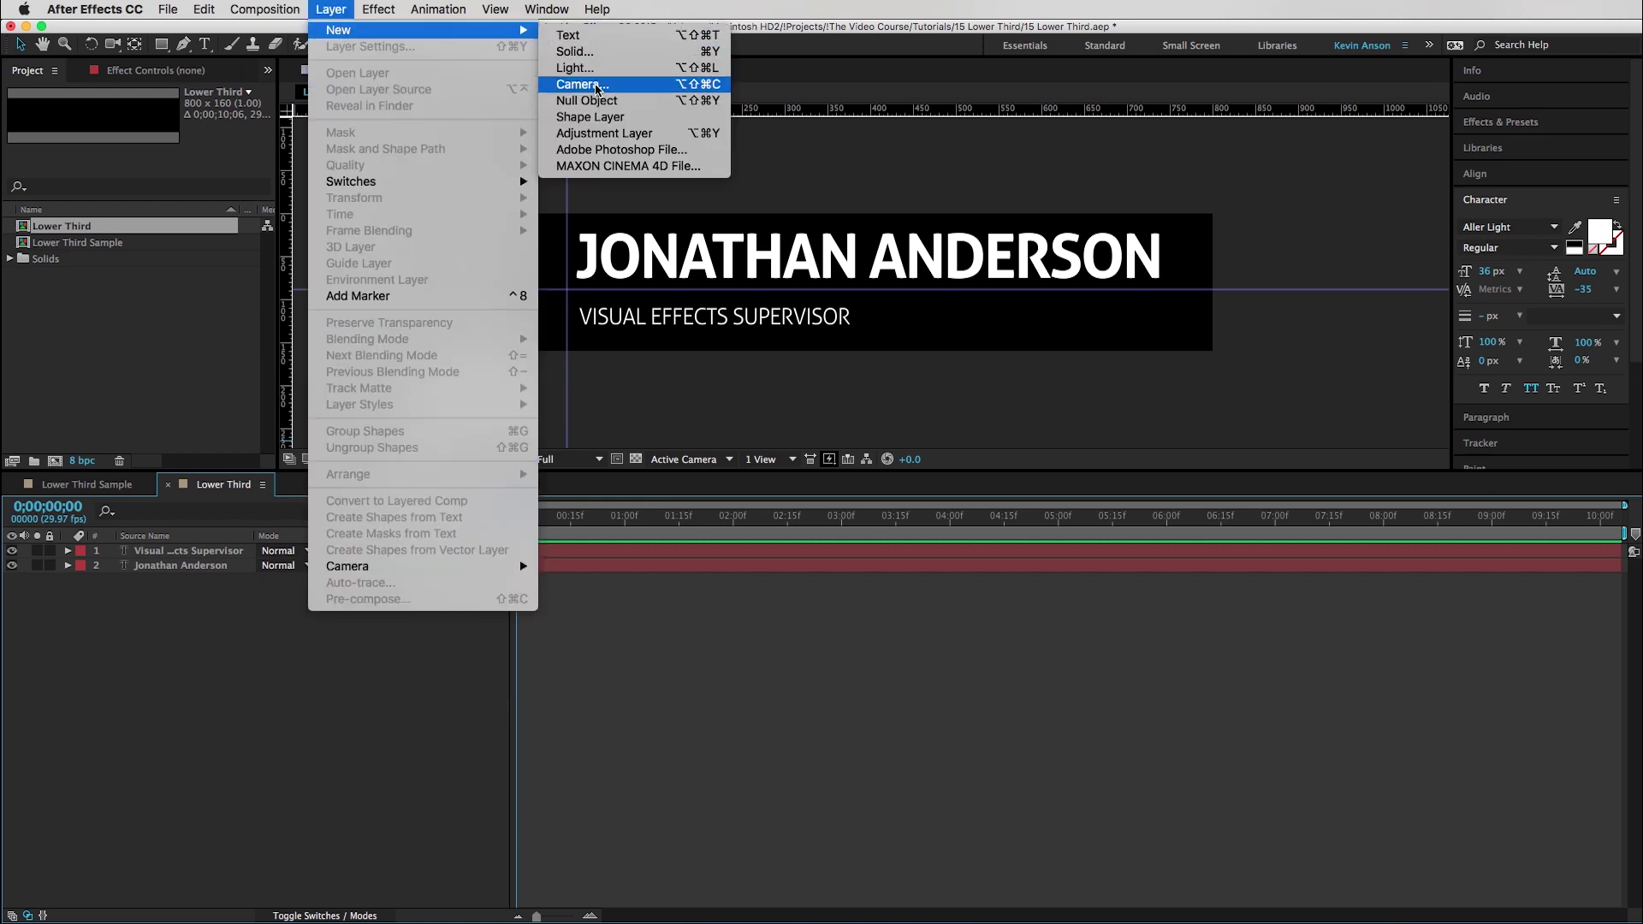
click(582, 117)
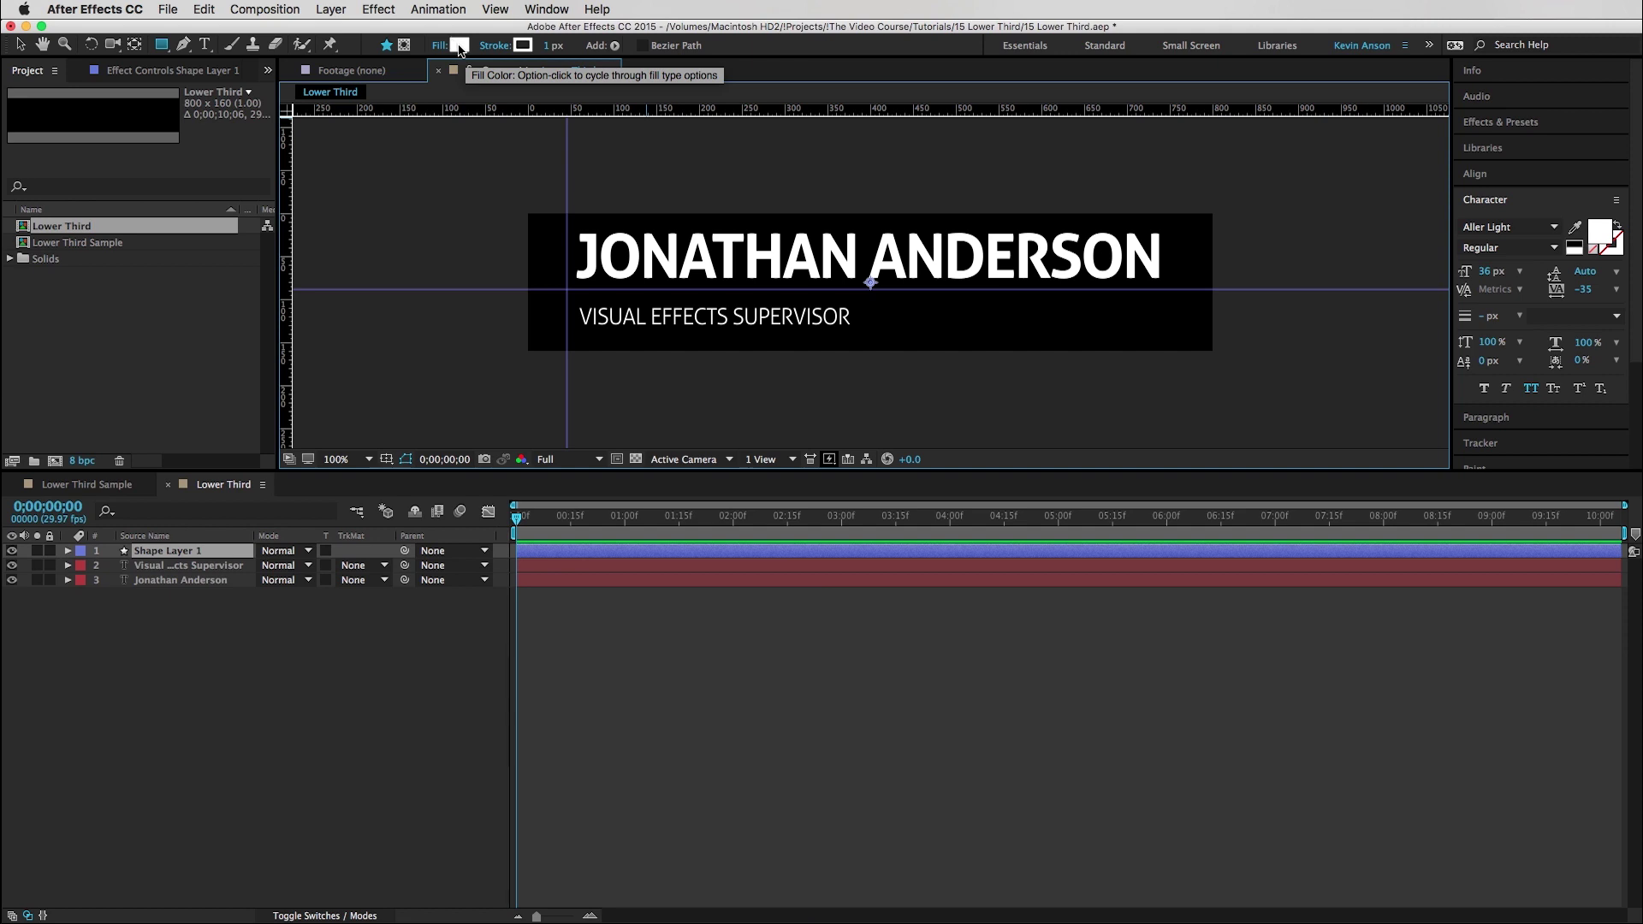
- Set the shape fill to None and keep a white stroke
alt+click(460, 46)
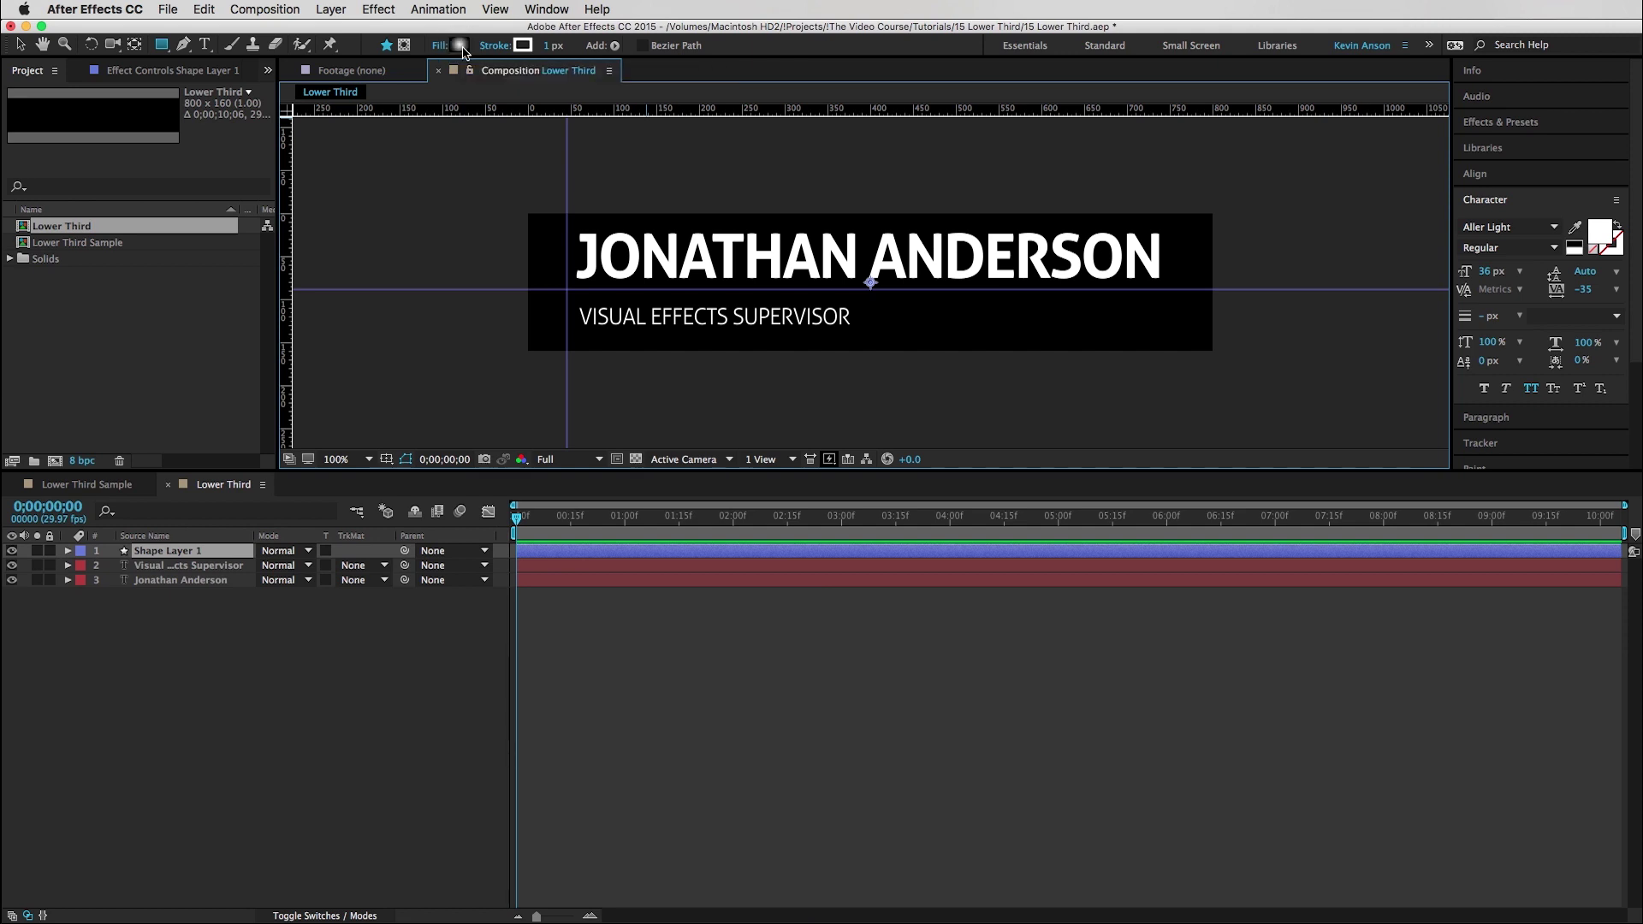
alt+click(462, 49)
alt+click(462, 49)
click(522, 47)
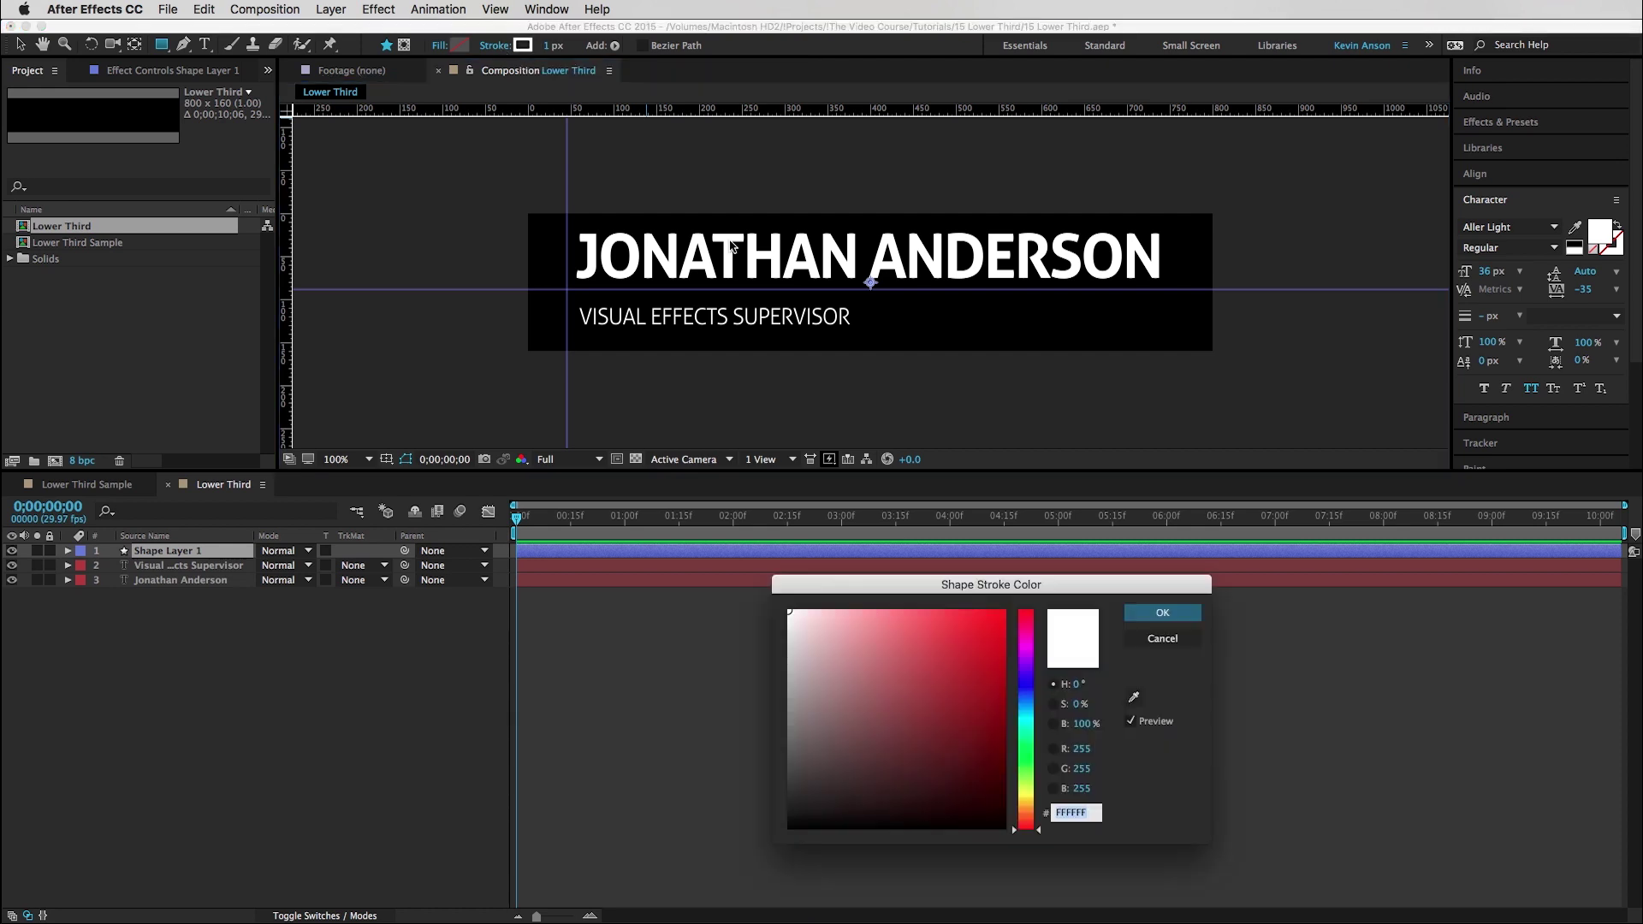
key(Return)
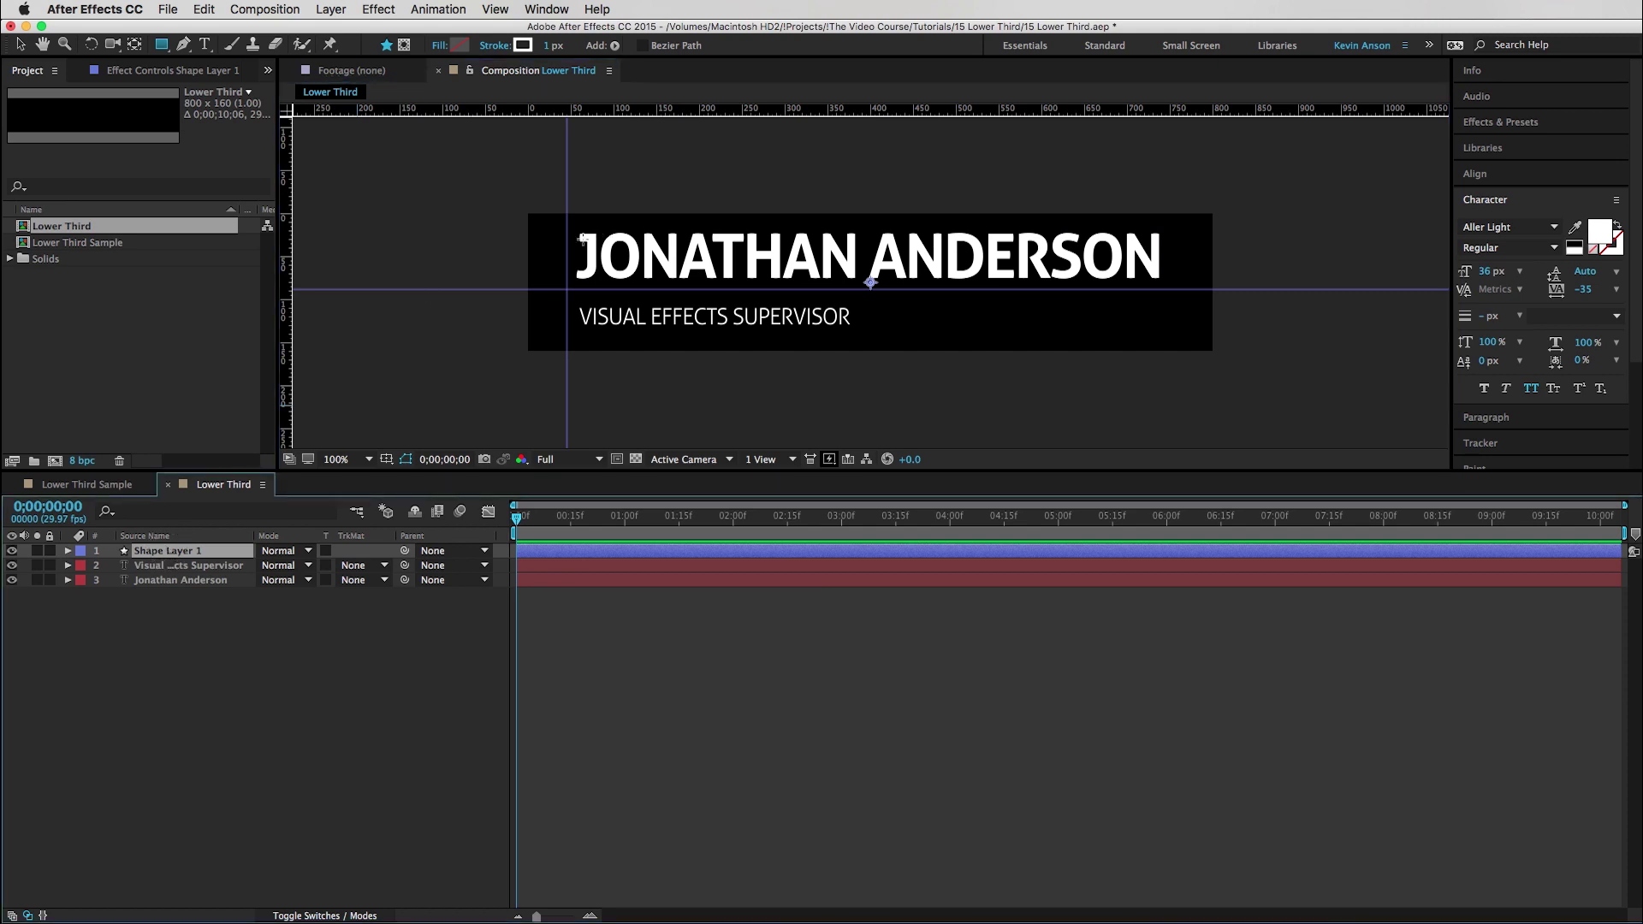
- Draw a three-point Pen path from the vertical guide, through the guide intersection, to the horizontal guide's right end
scroll(572, 243, up, 2)
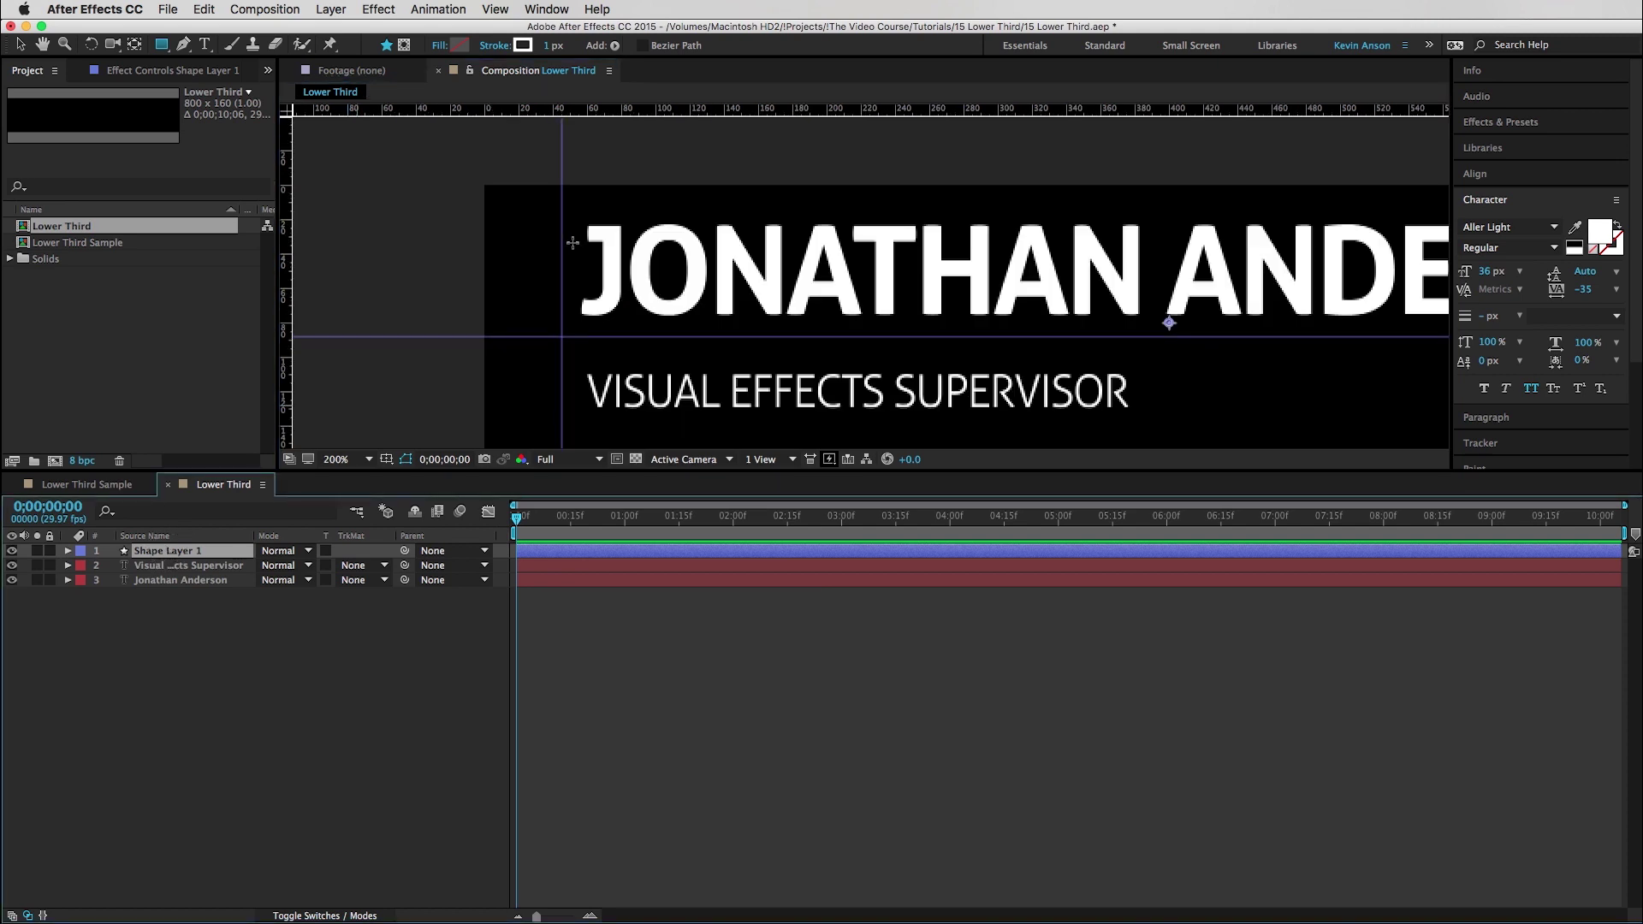
click(183, 44)
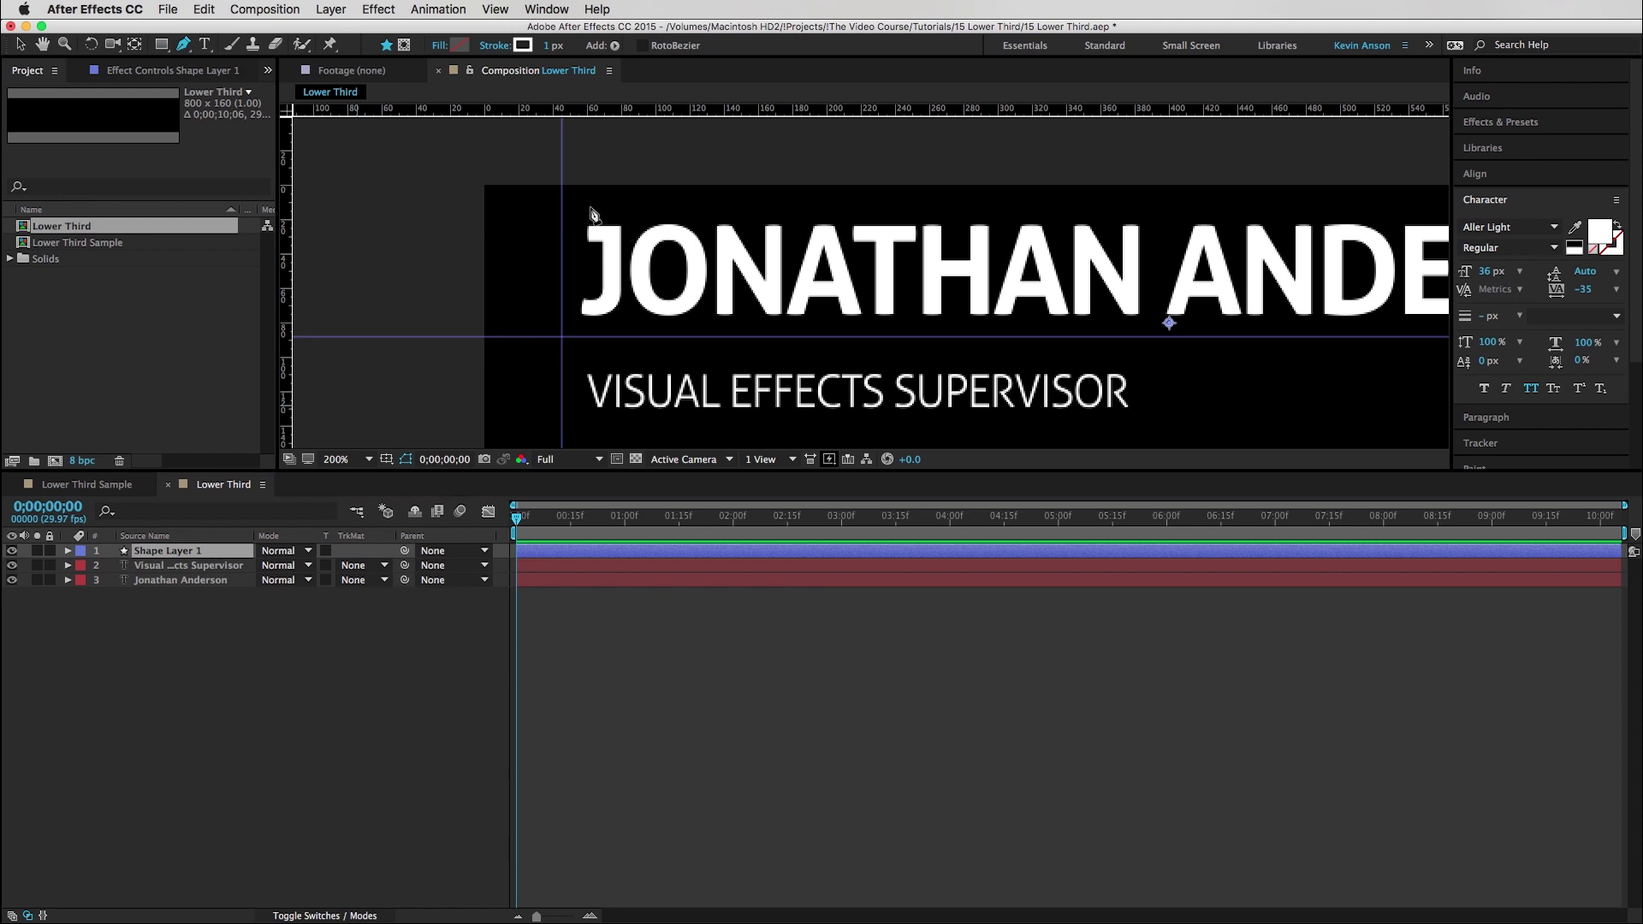
click(561, 203)
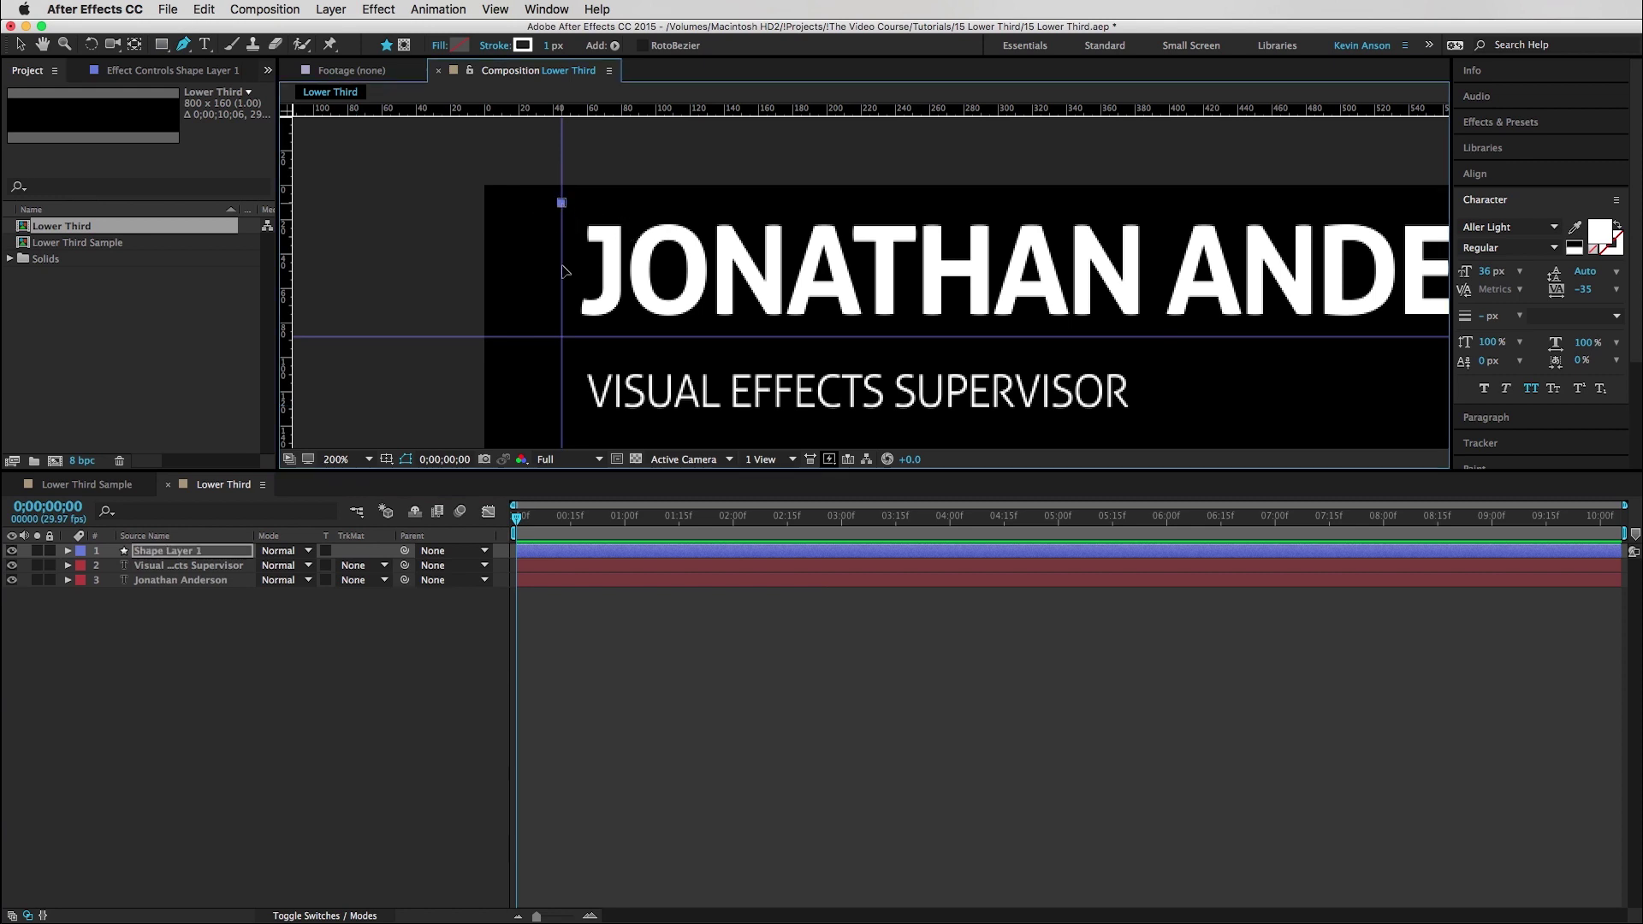
click(561, 336)
key(h)
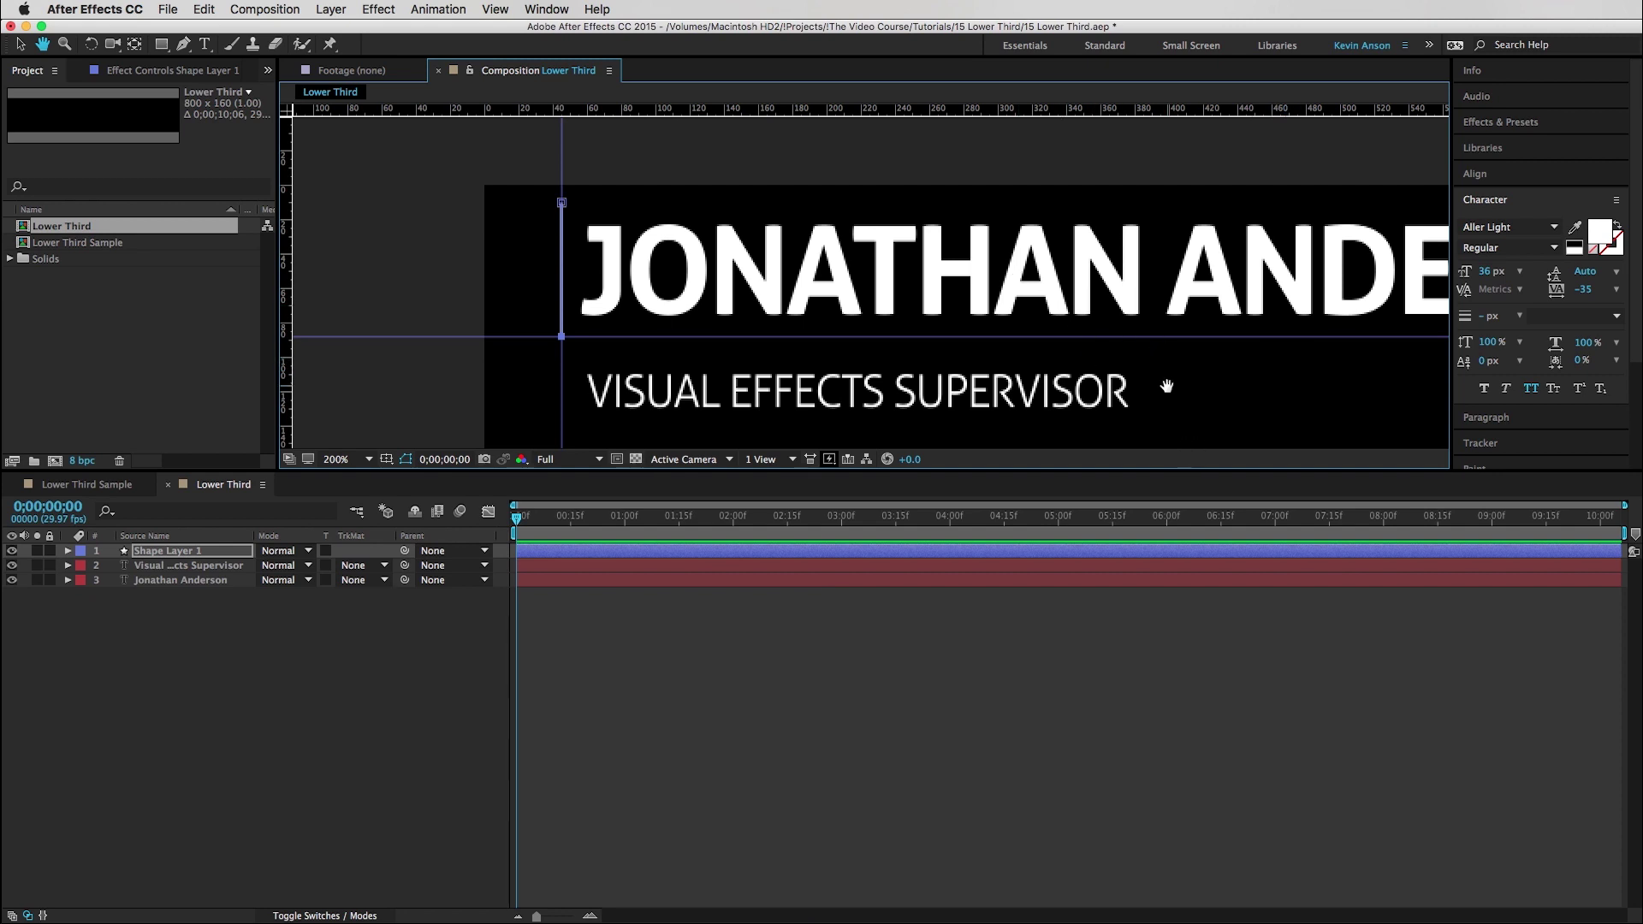
drag(1259, 379, 781, 356)
key(g)
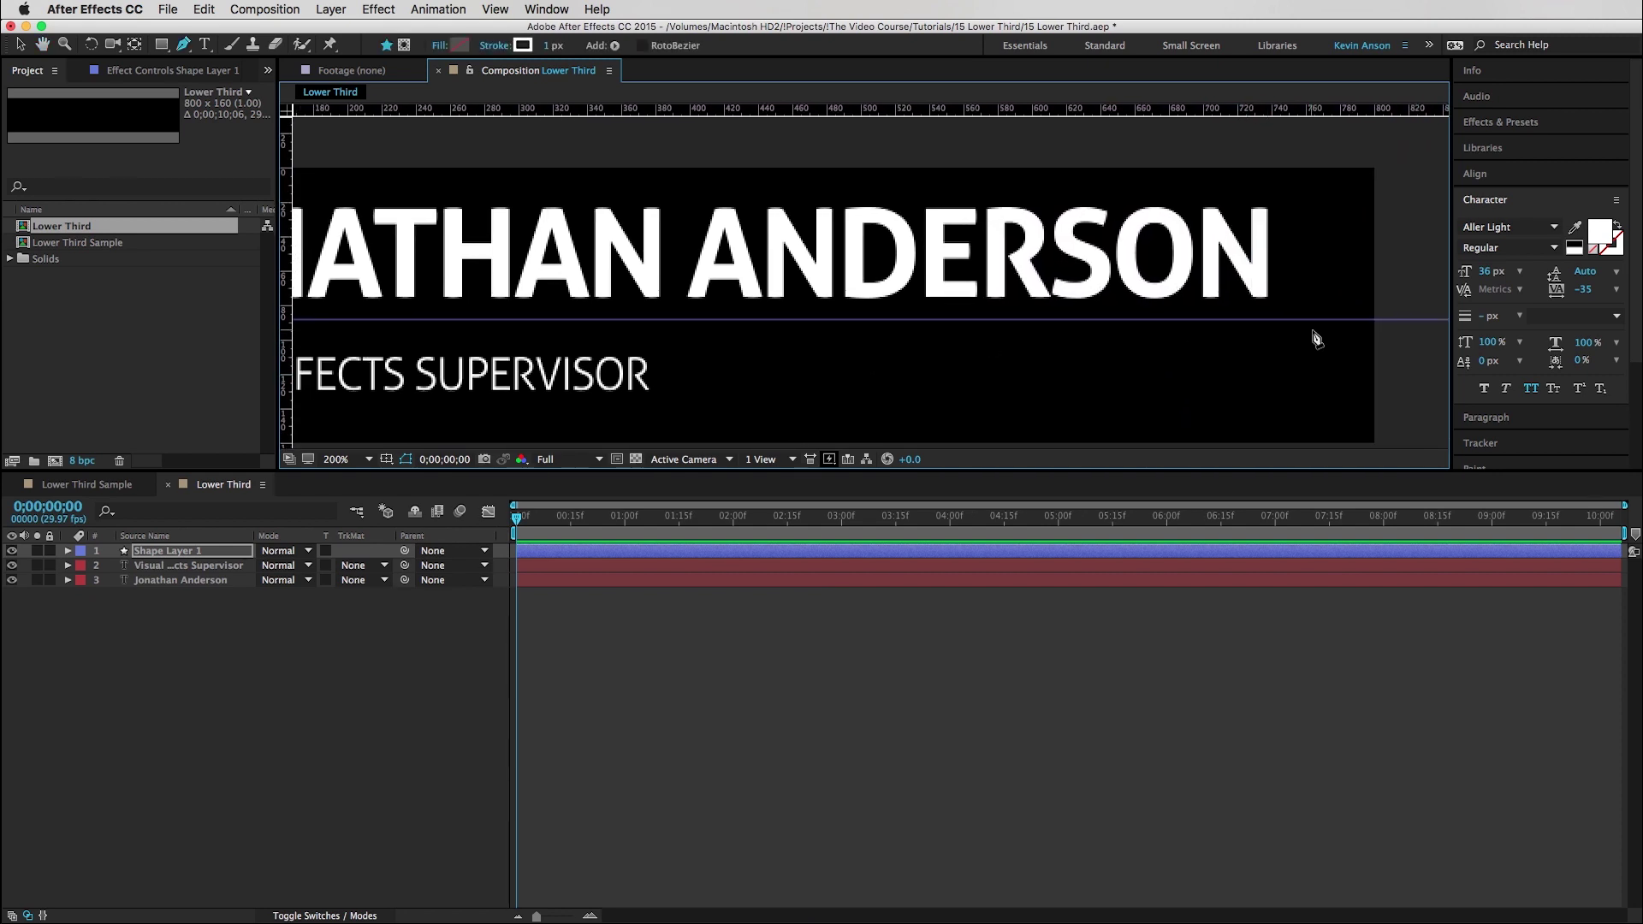
click(1325, 321)
key(h)
drag(947, 321, 1425, 342)
key(g)
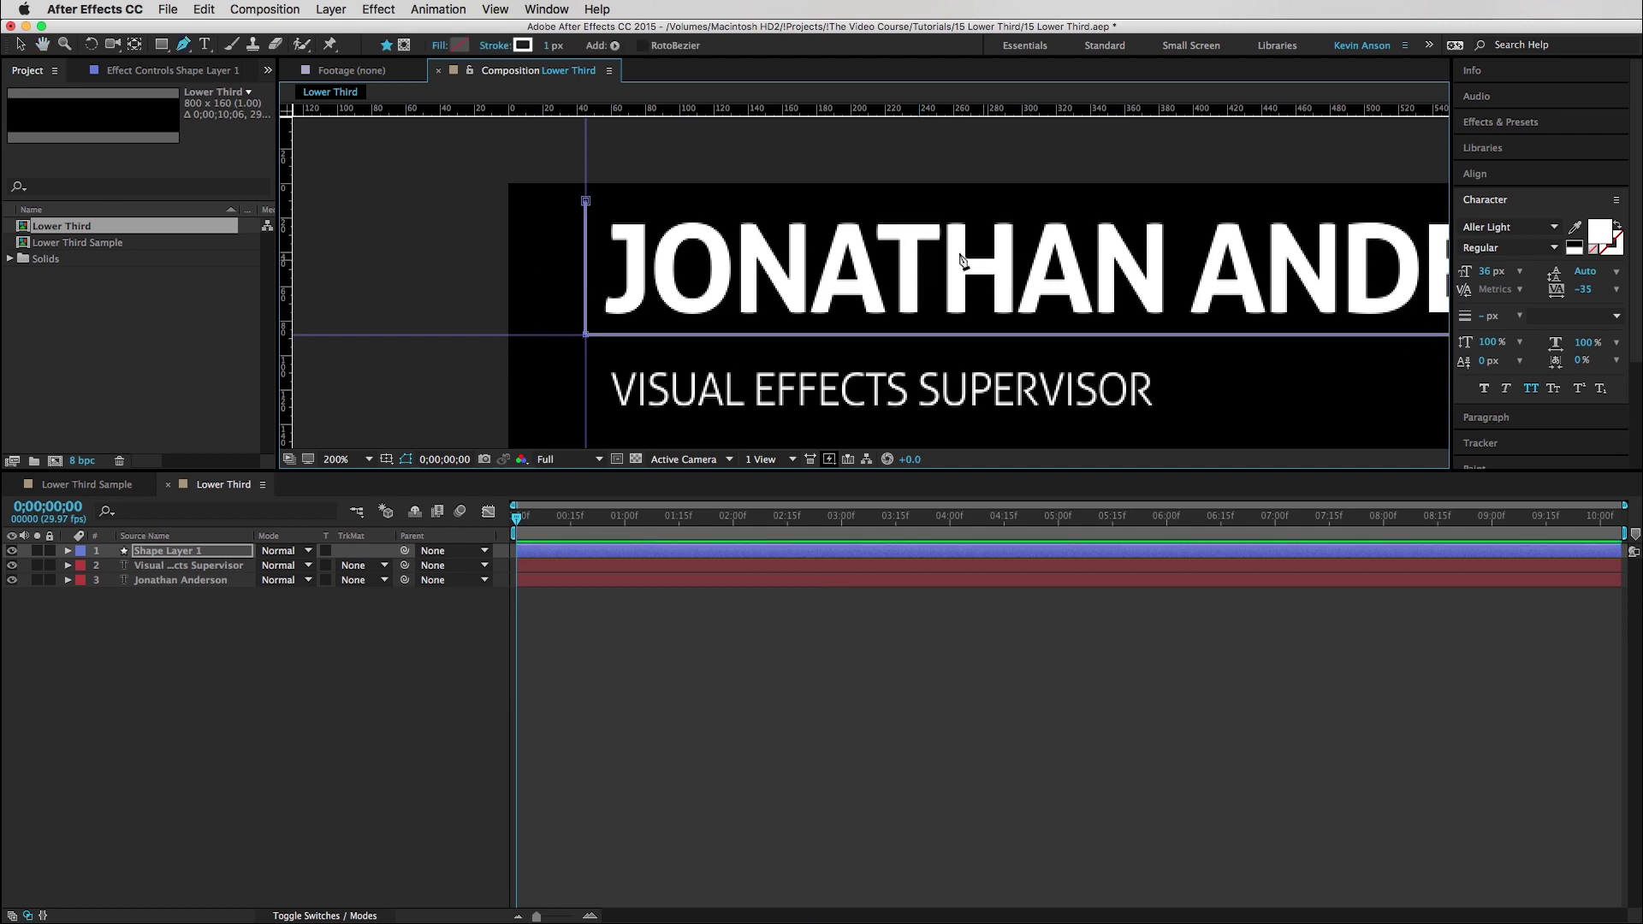
- Check the line's top, corner and end points, then zoom back out to the whole lower third
key(v)
click(587, 202)
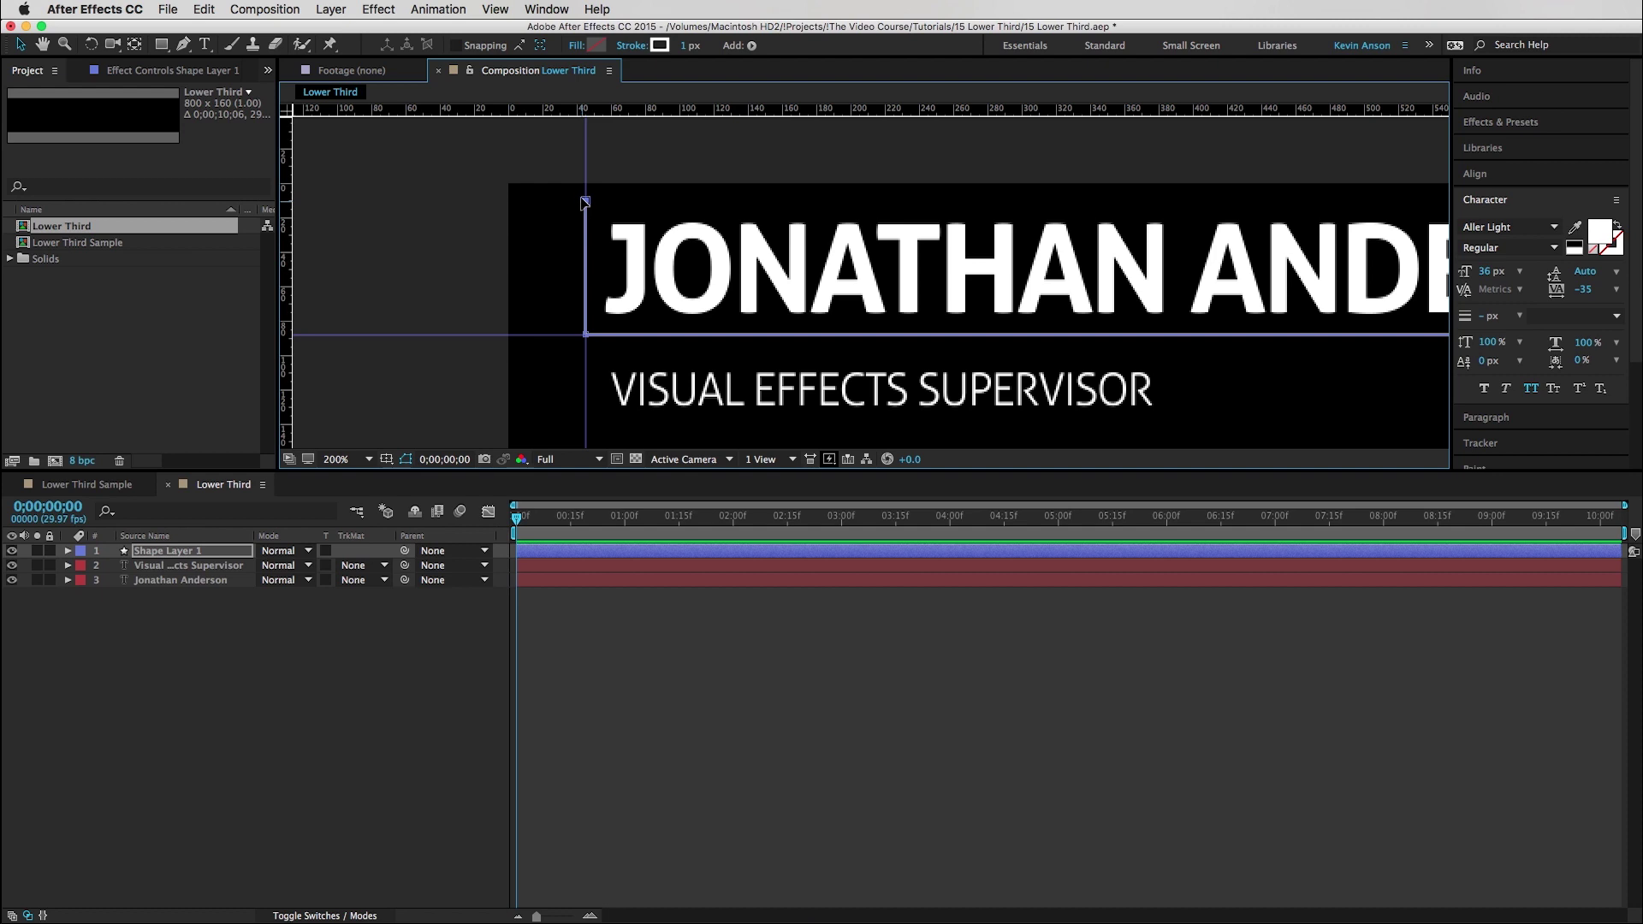
click(496, 9)
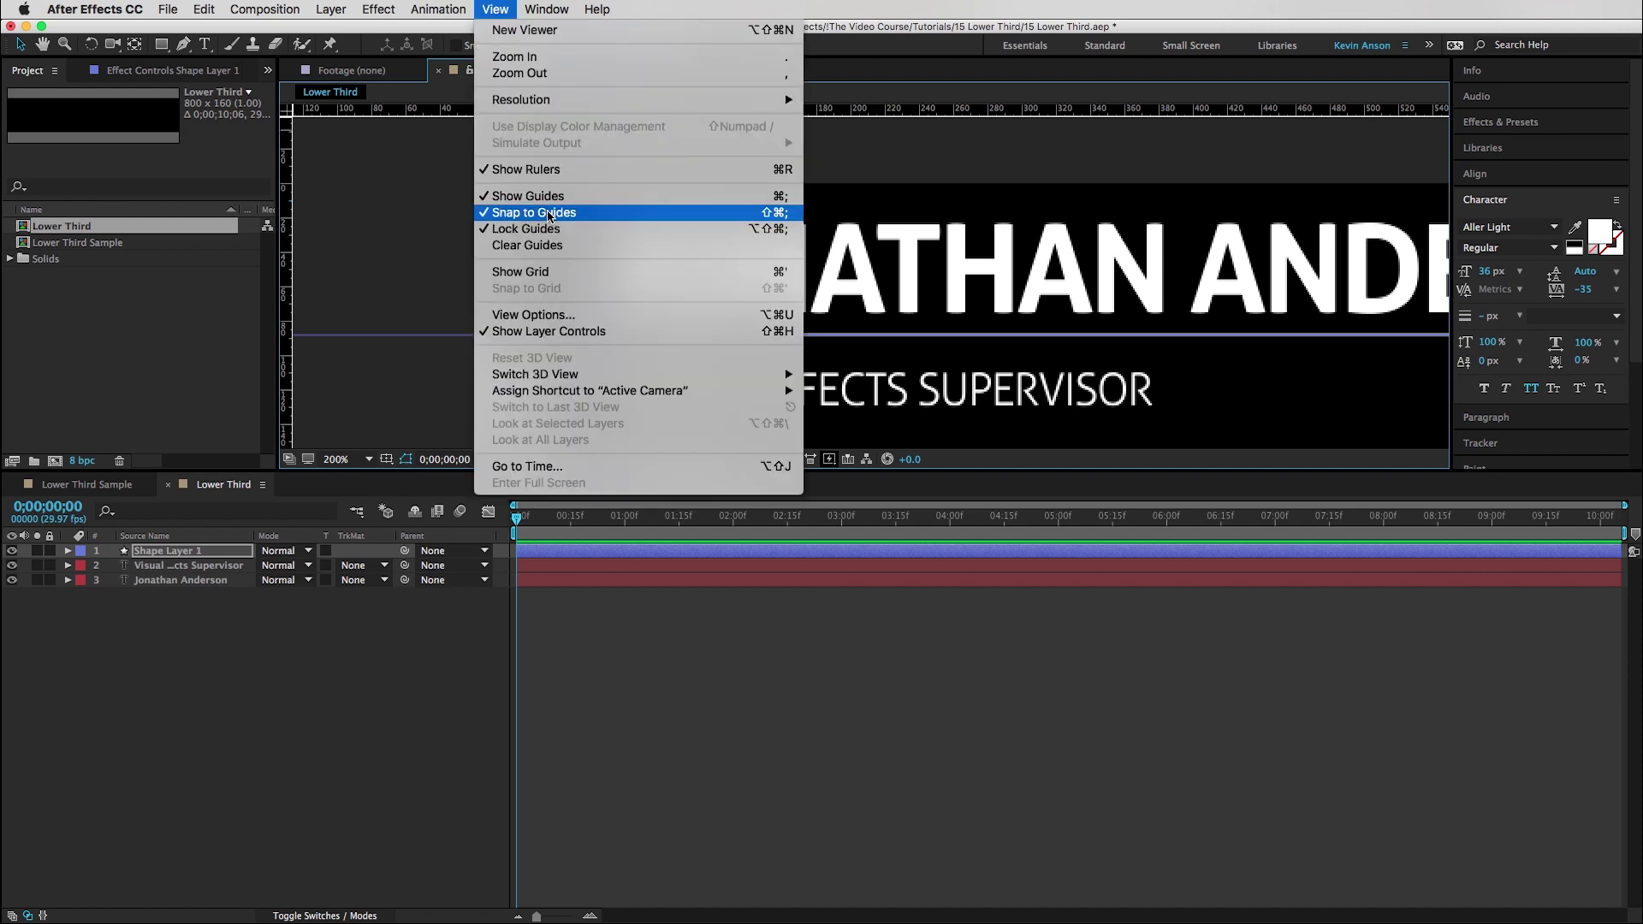
click(496, 9)
click(585, 202)
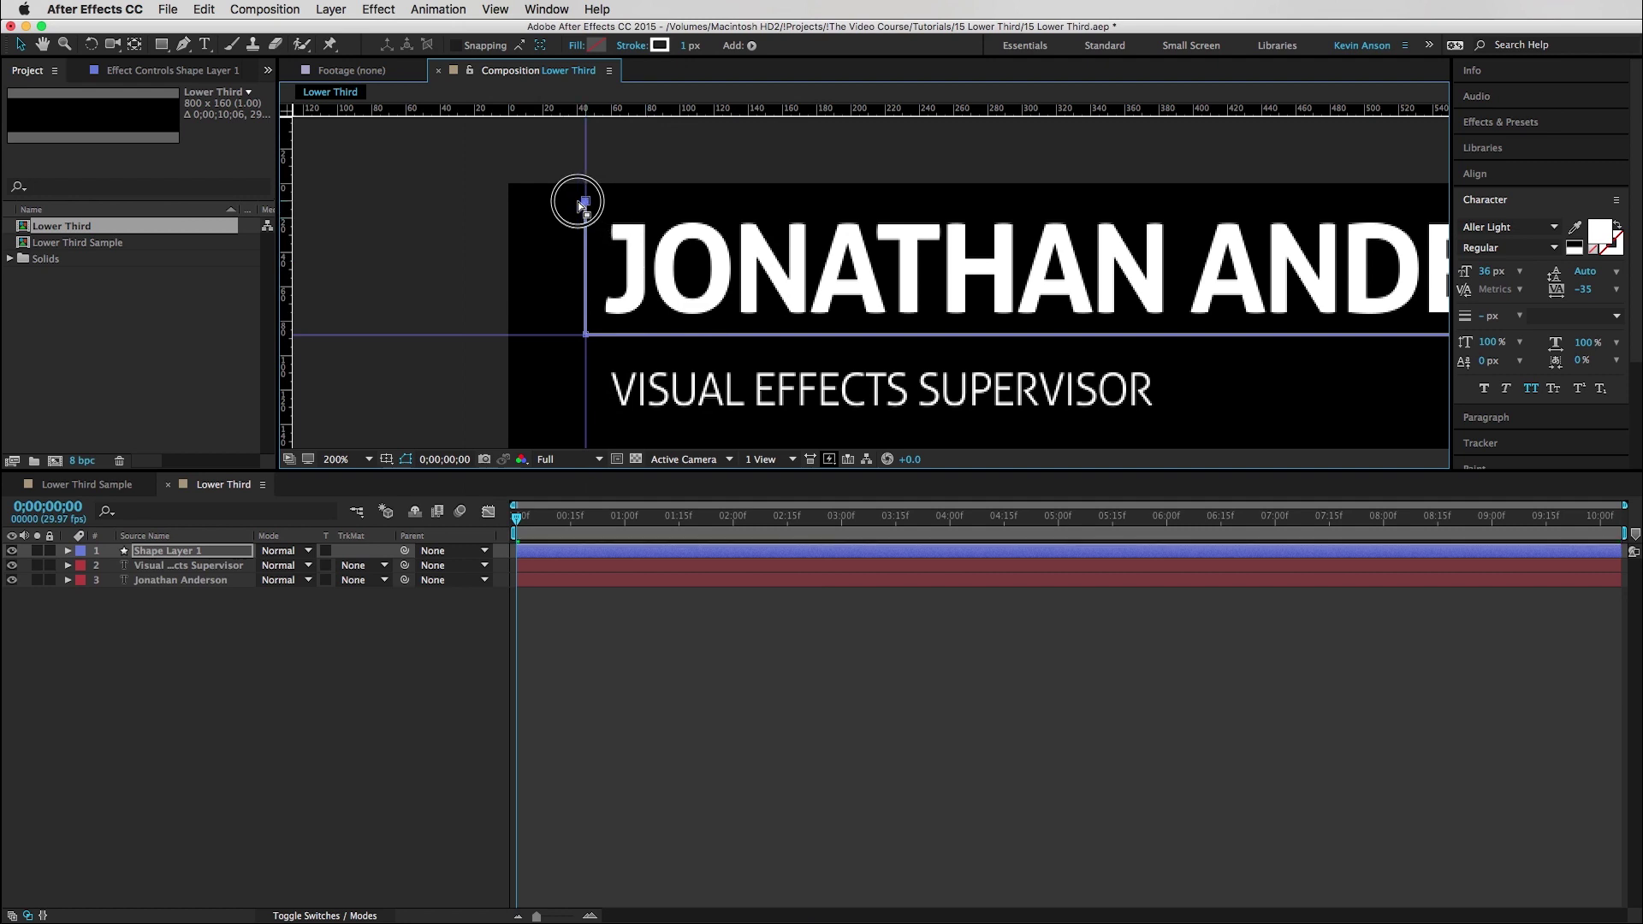
click(585, 203)
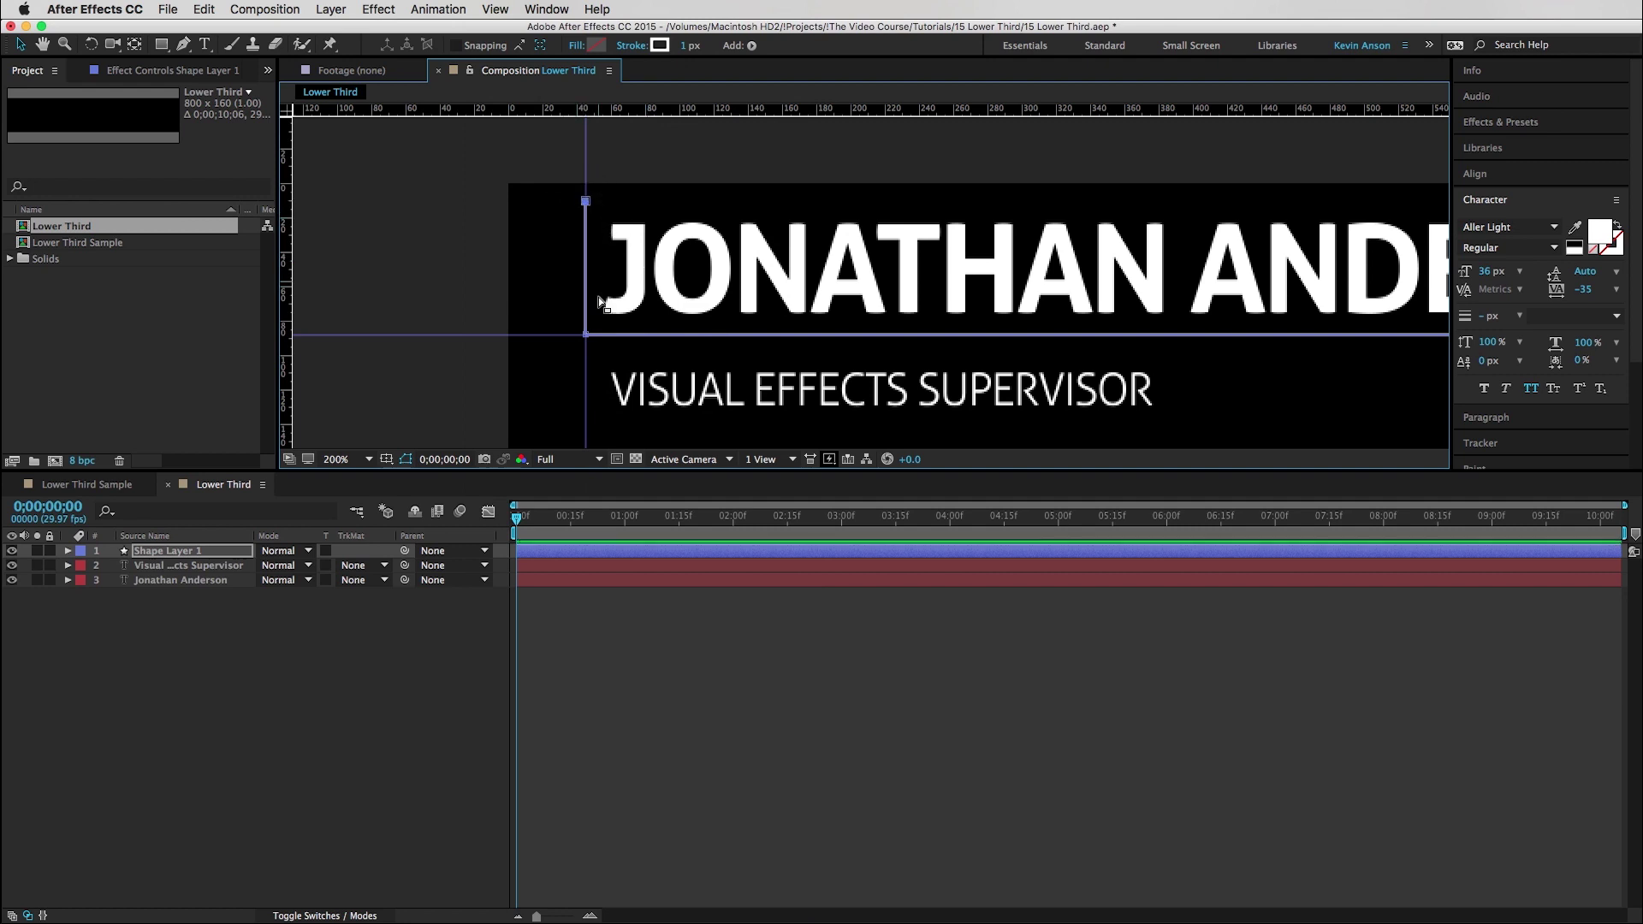
click(586, 334)
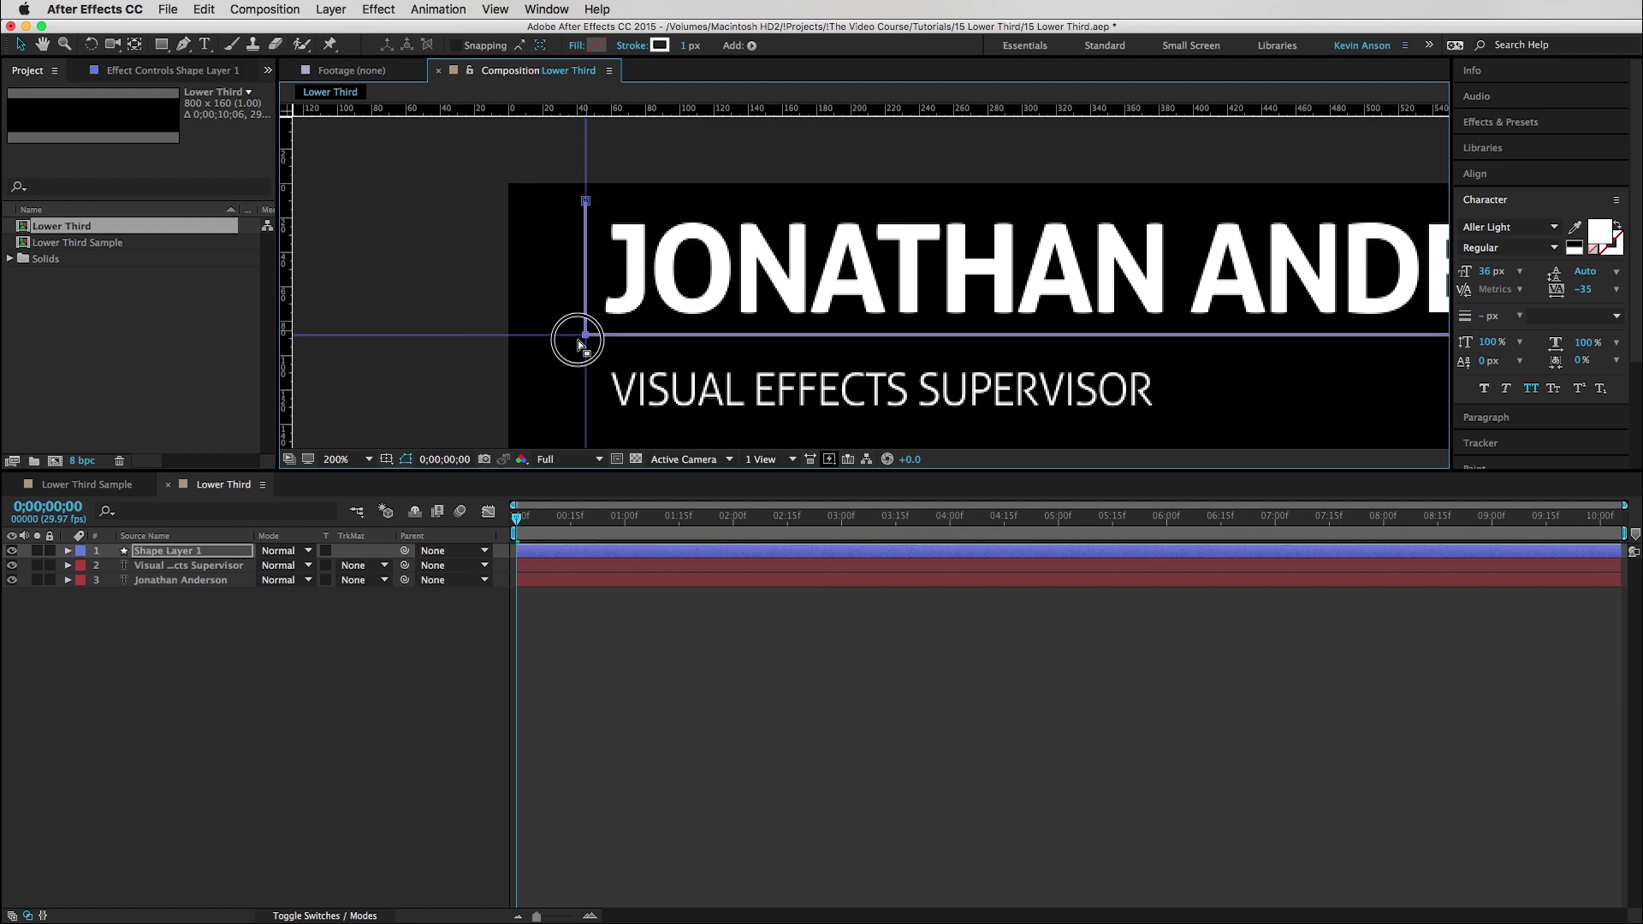
drag(1070, 323, 414, 256)
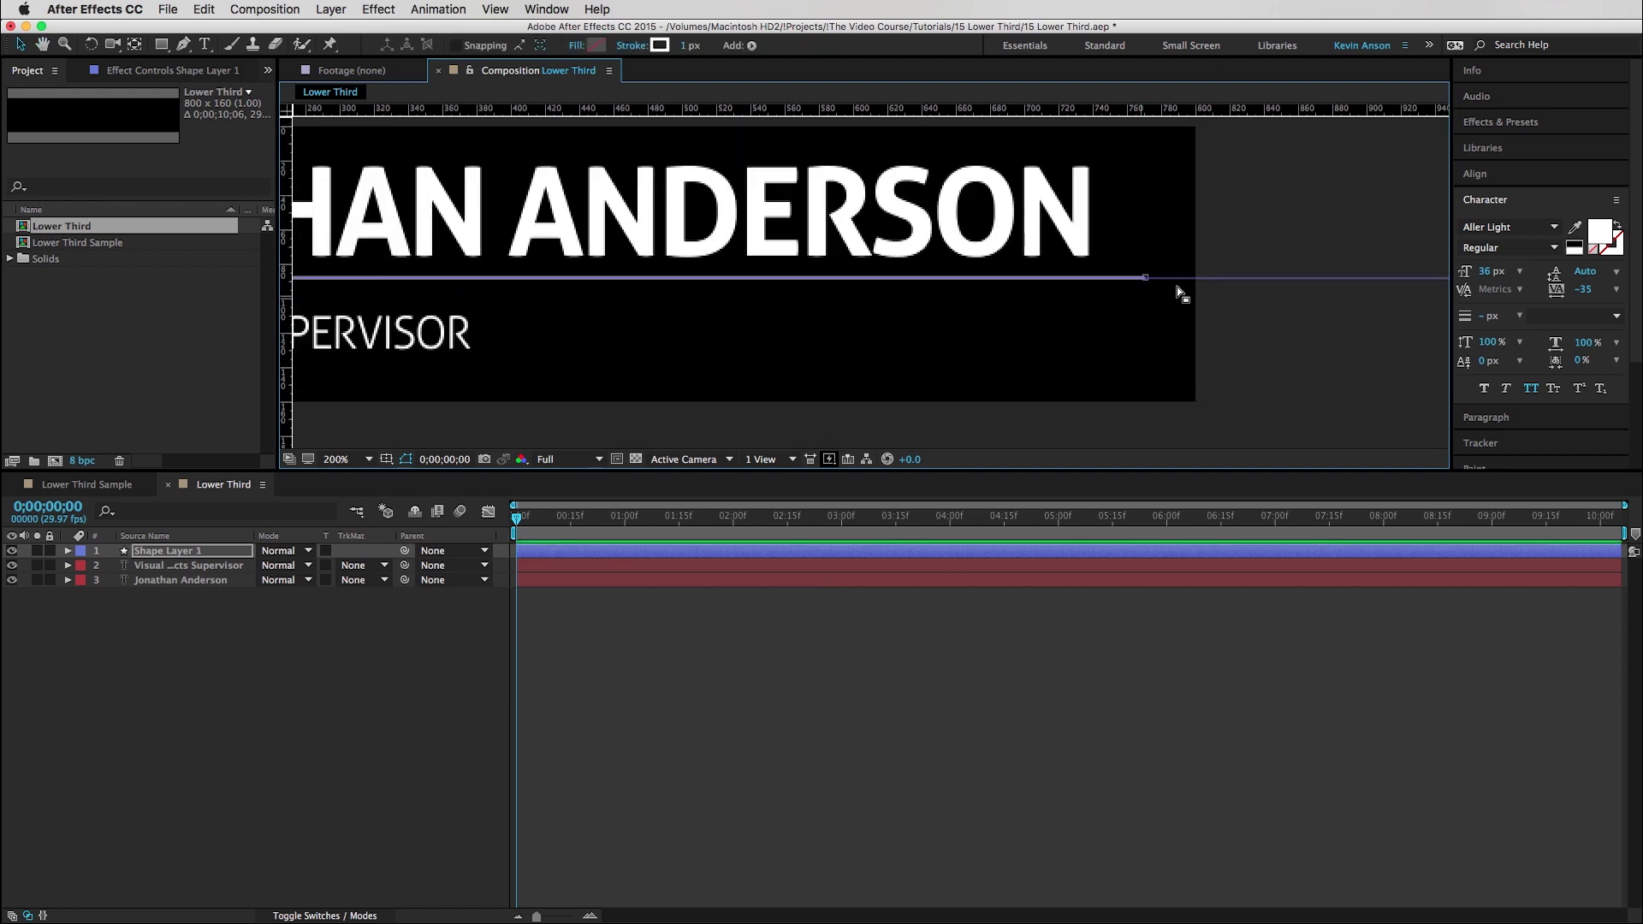
click(1147, 281)
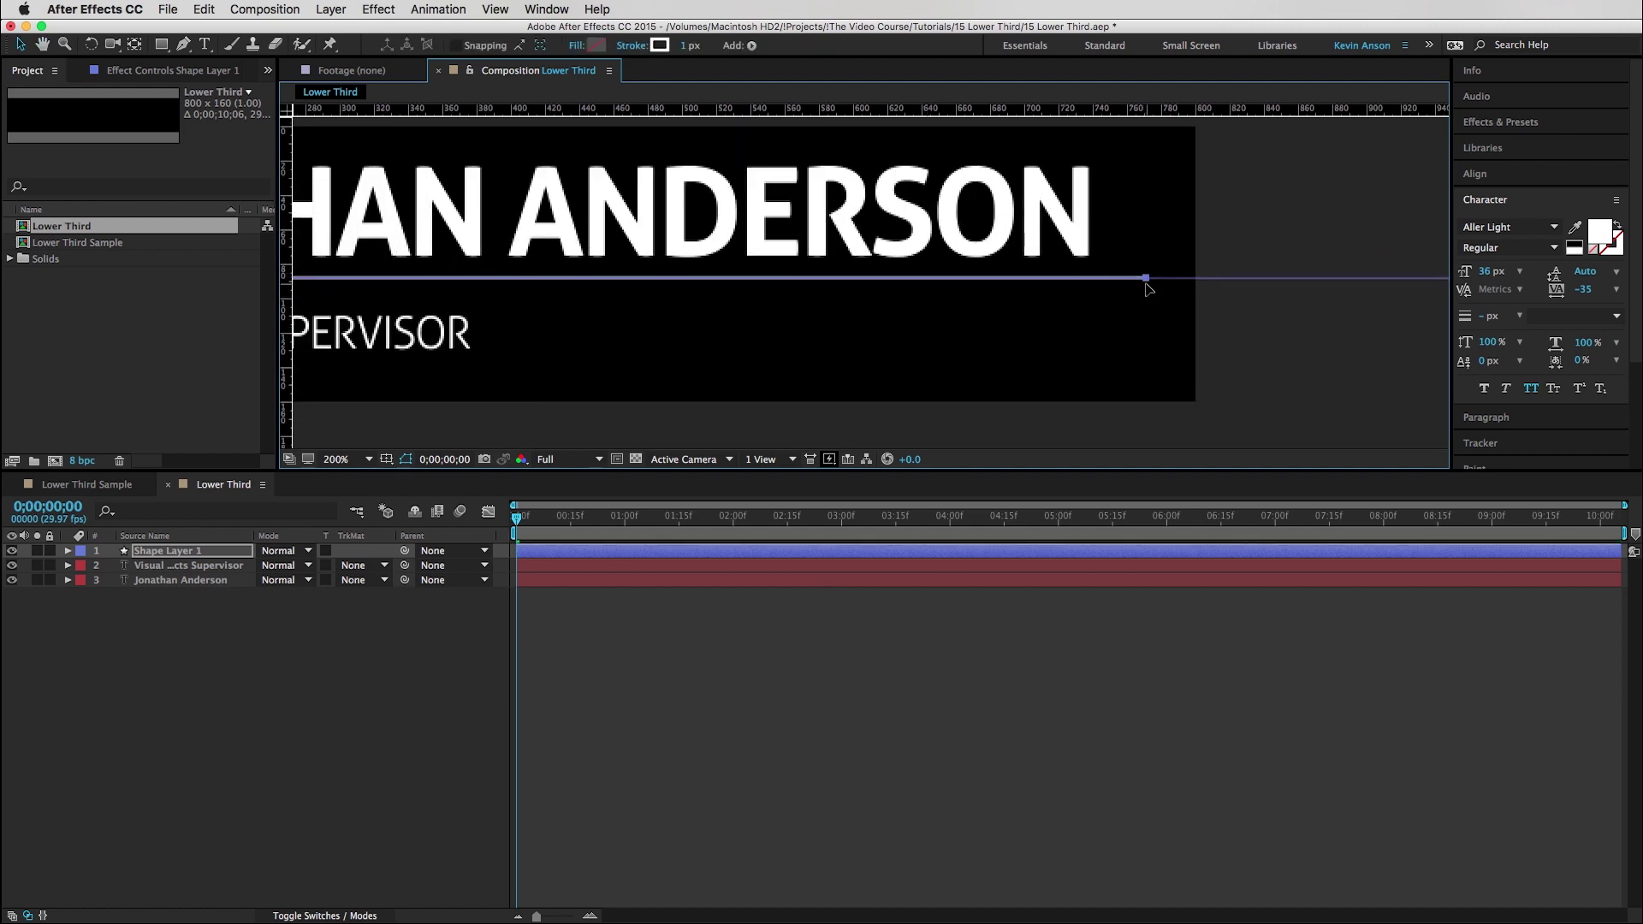
drag(859, 236, 1338, 274)
key(comma)
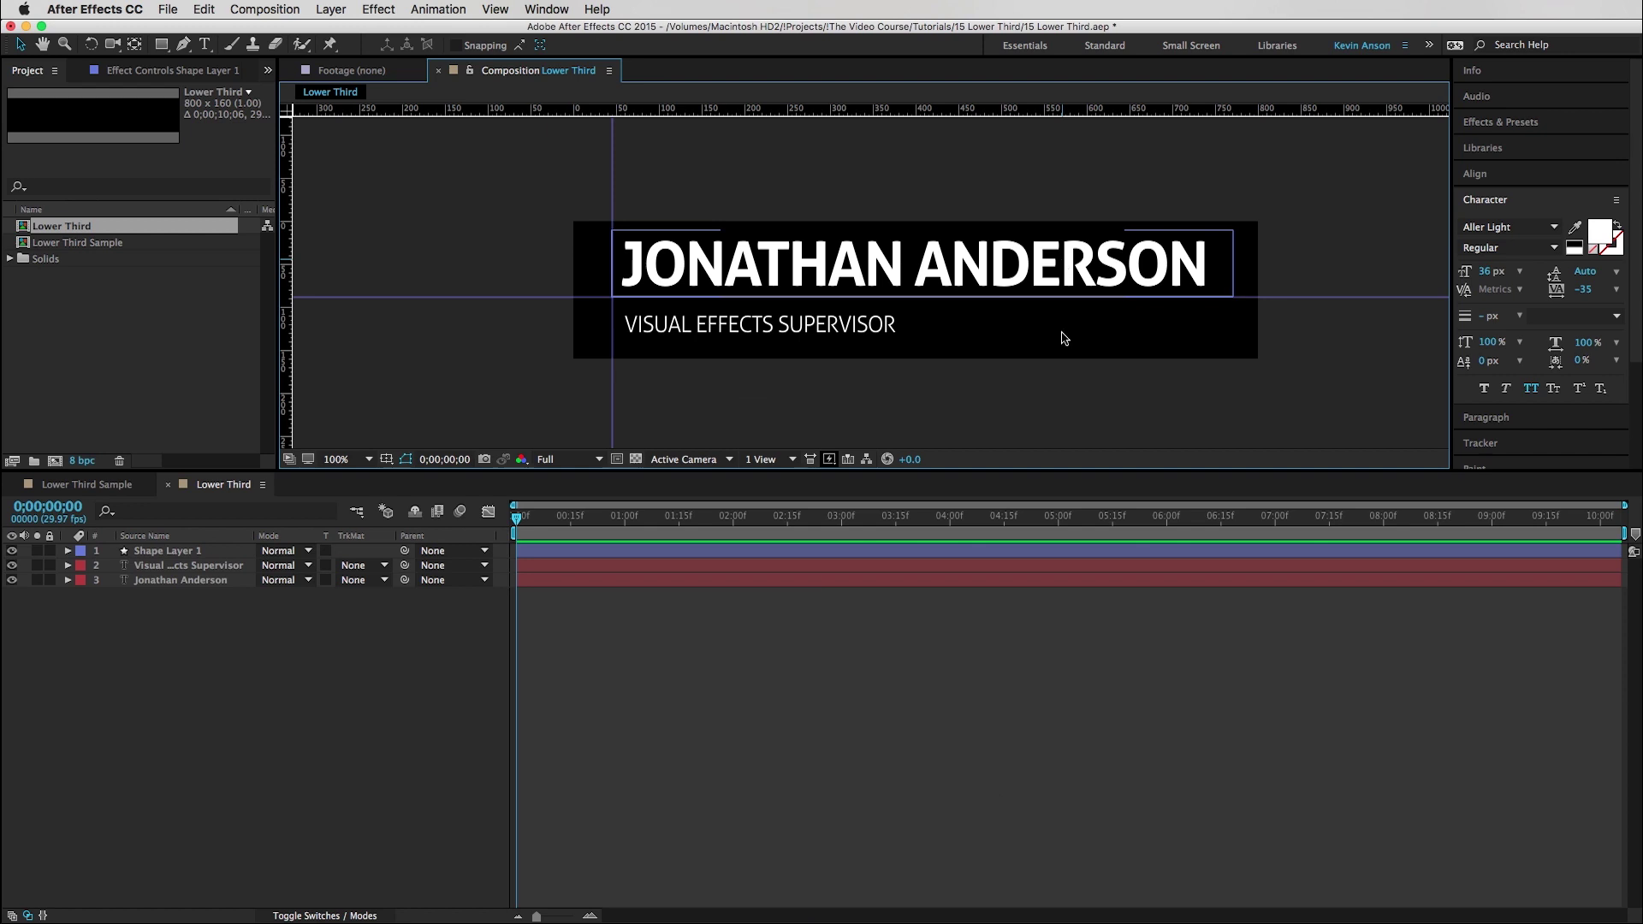
click(495, 8)
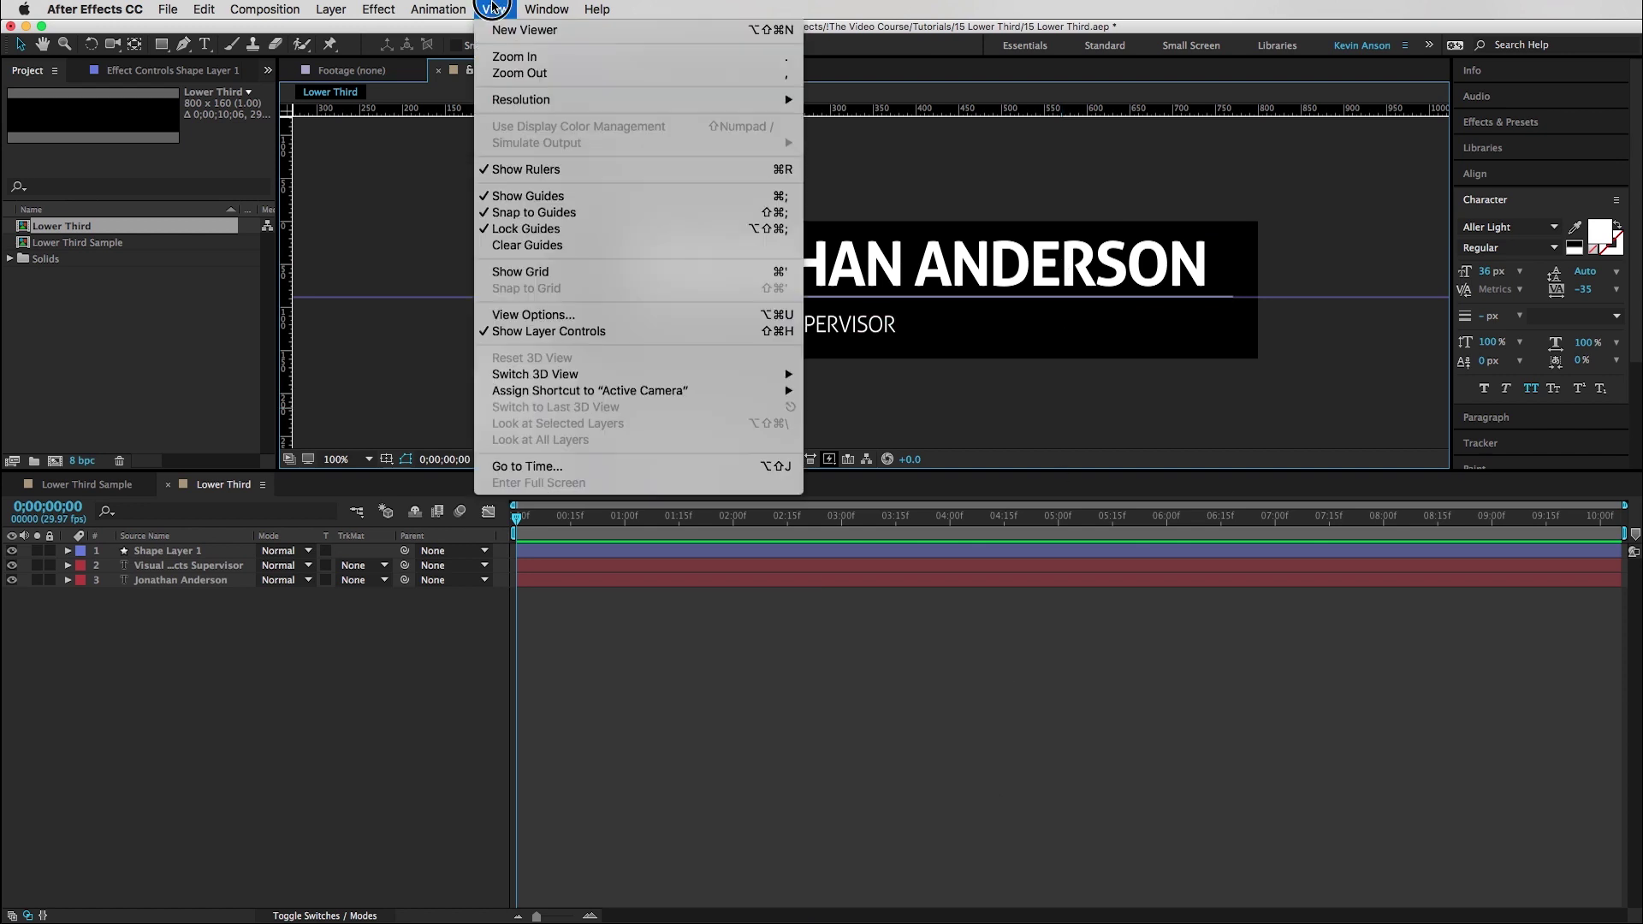
- Hide the guides and add a Round Corners operator to Shape Layer 1's contents
click(597, 203)
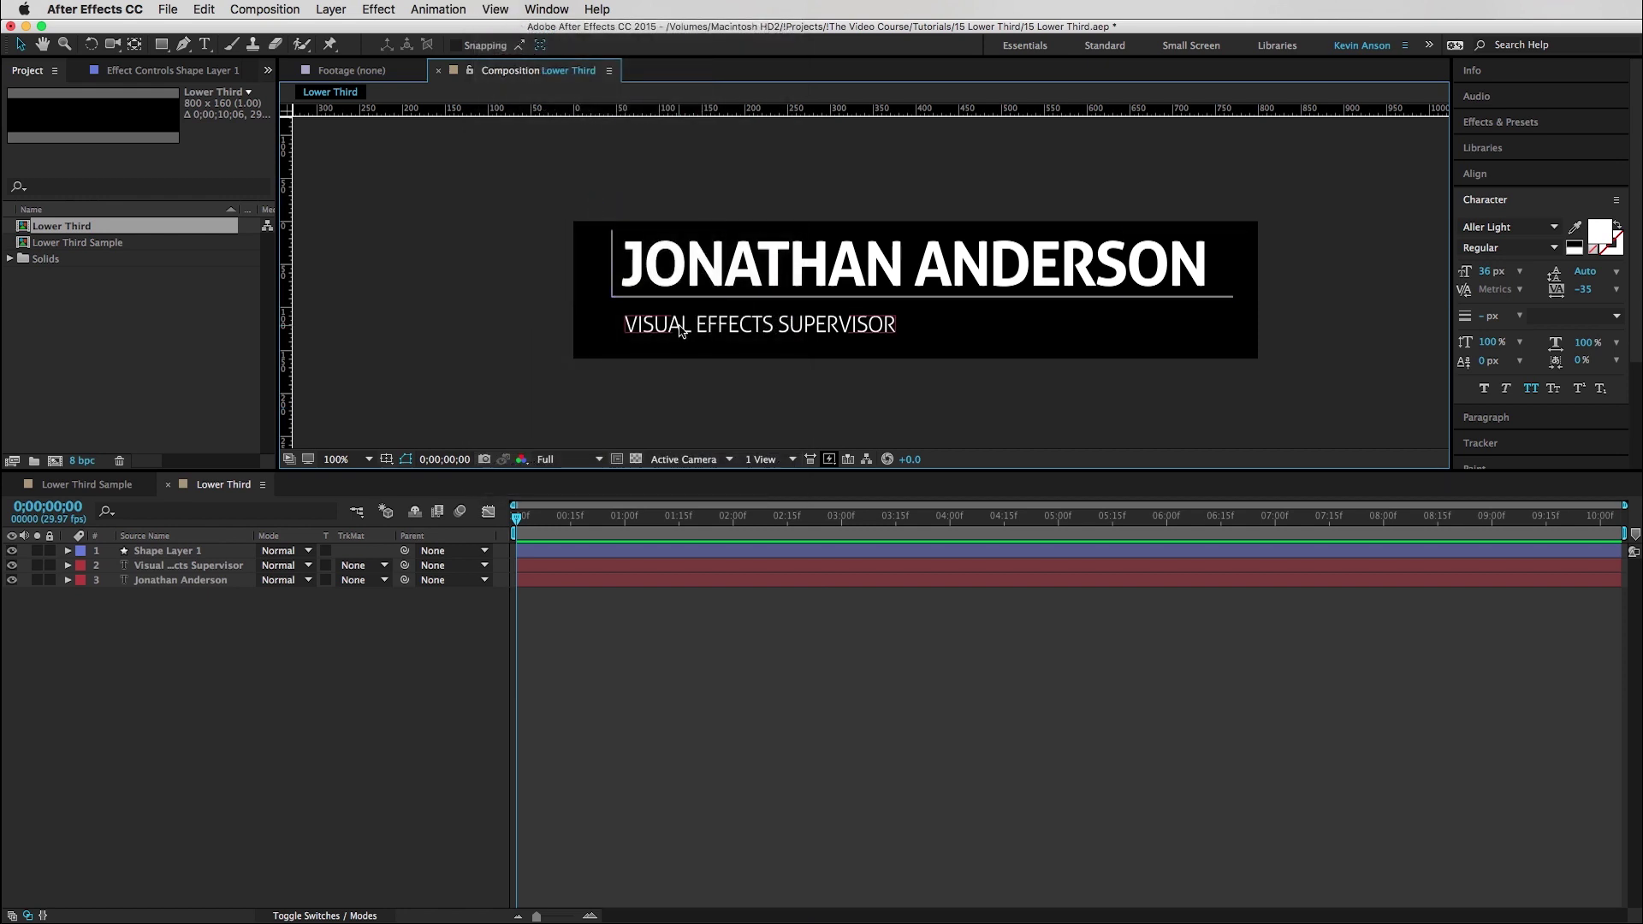
click(171, 551)
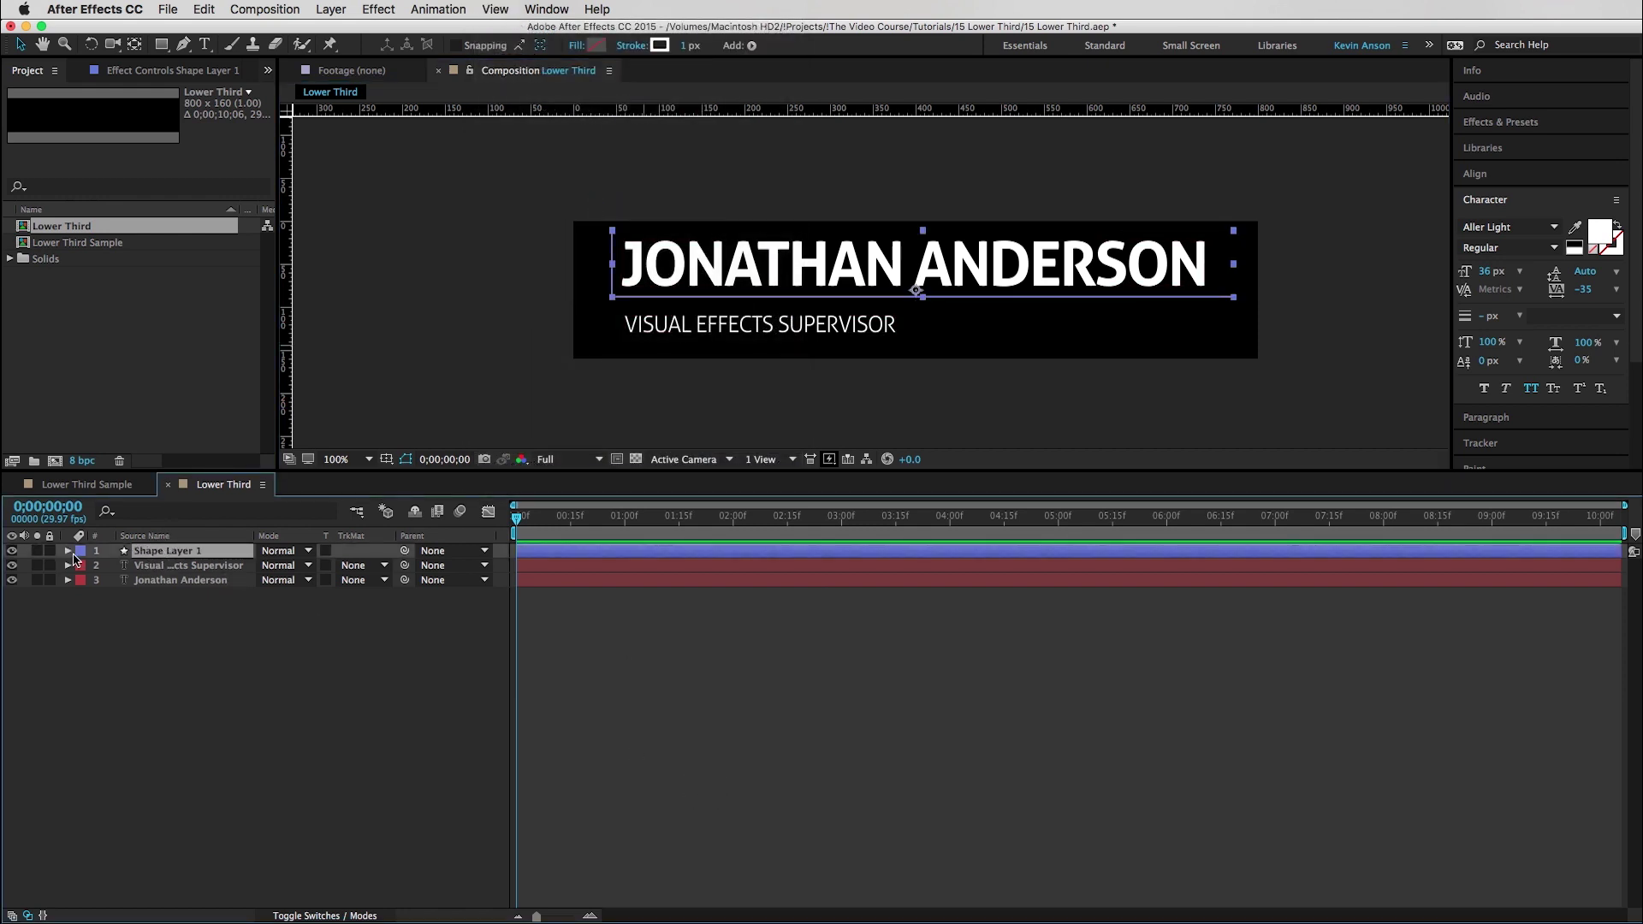
click(68, 551)
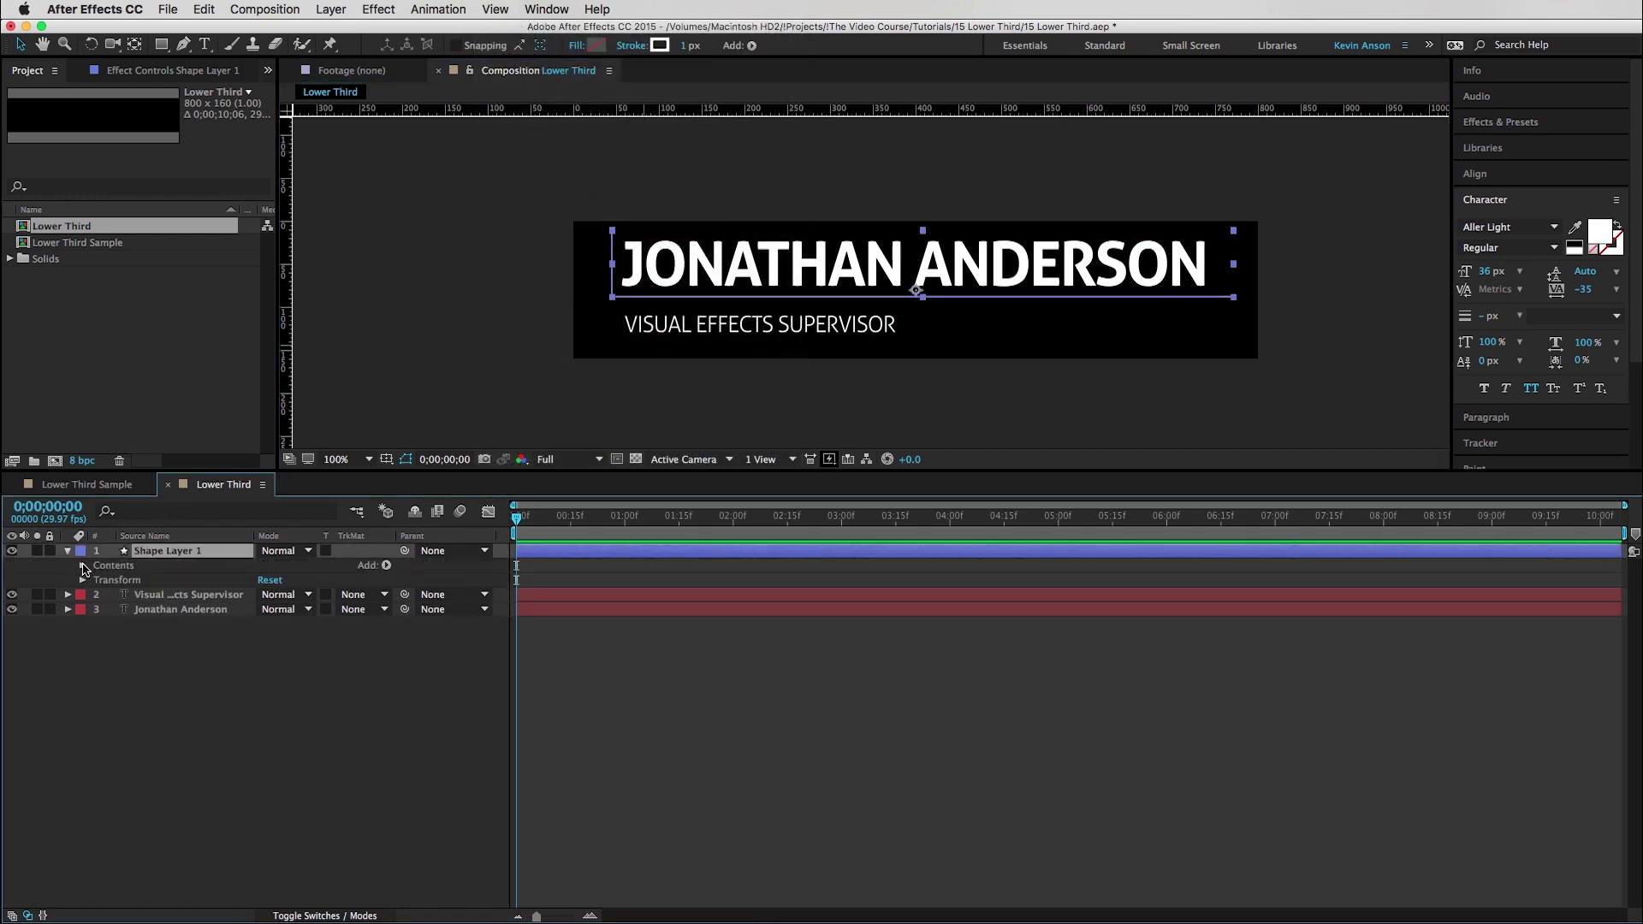
click(83, 565)
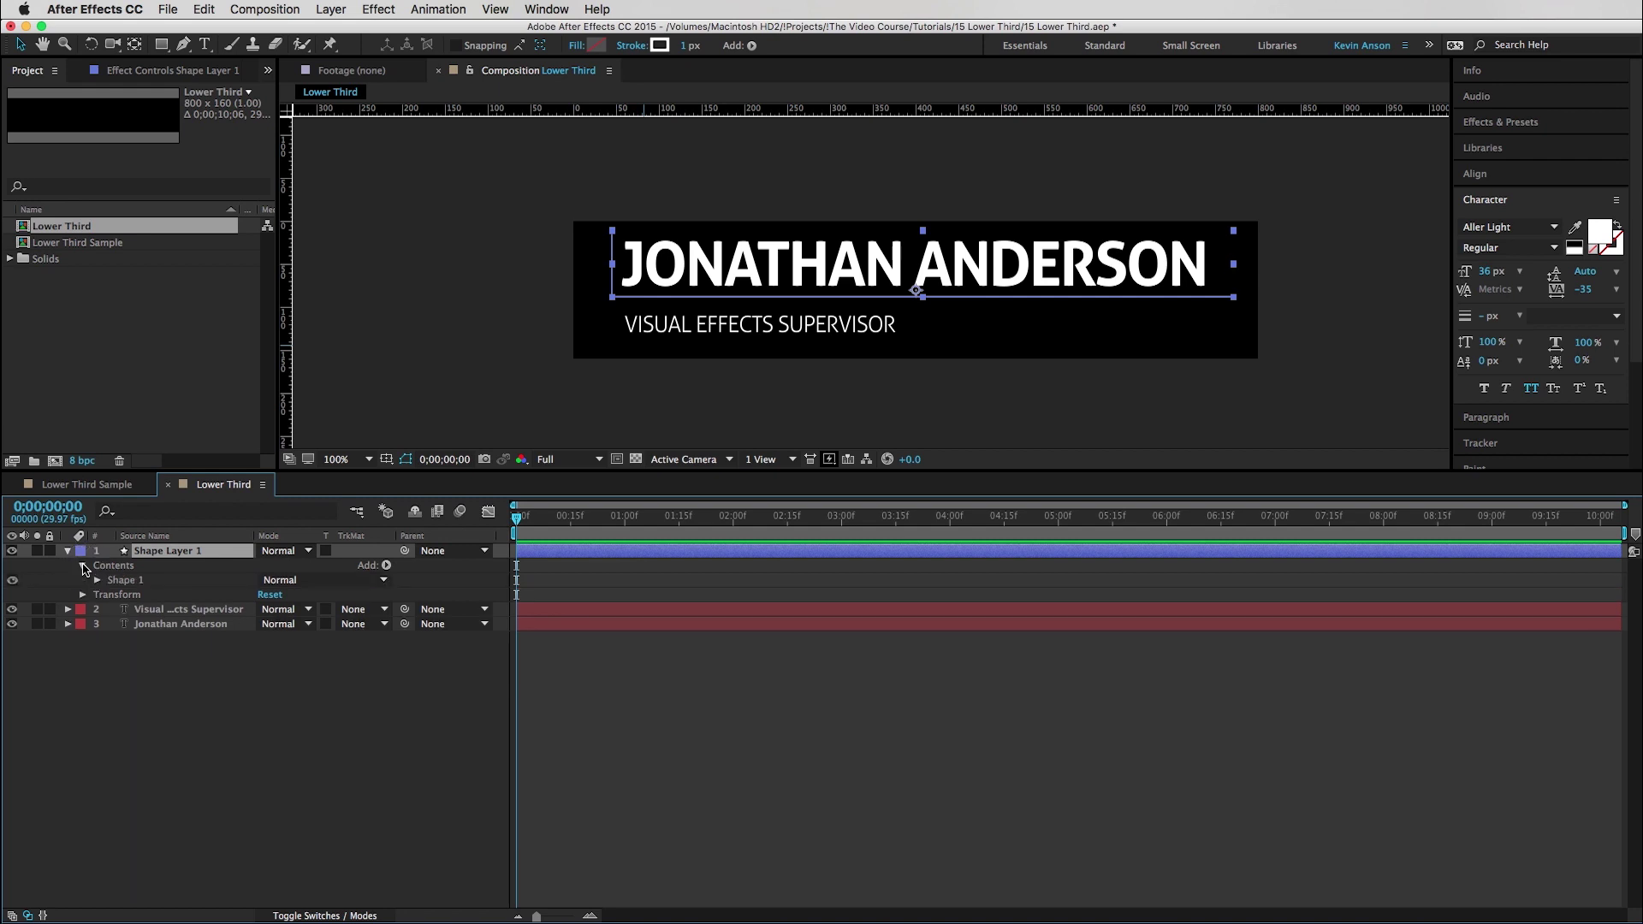
click(386, 565)
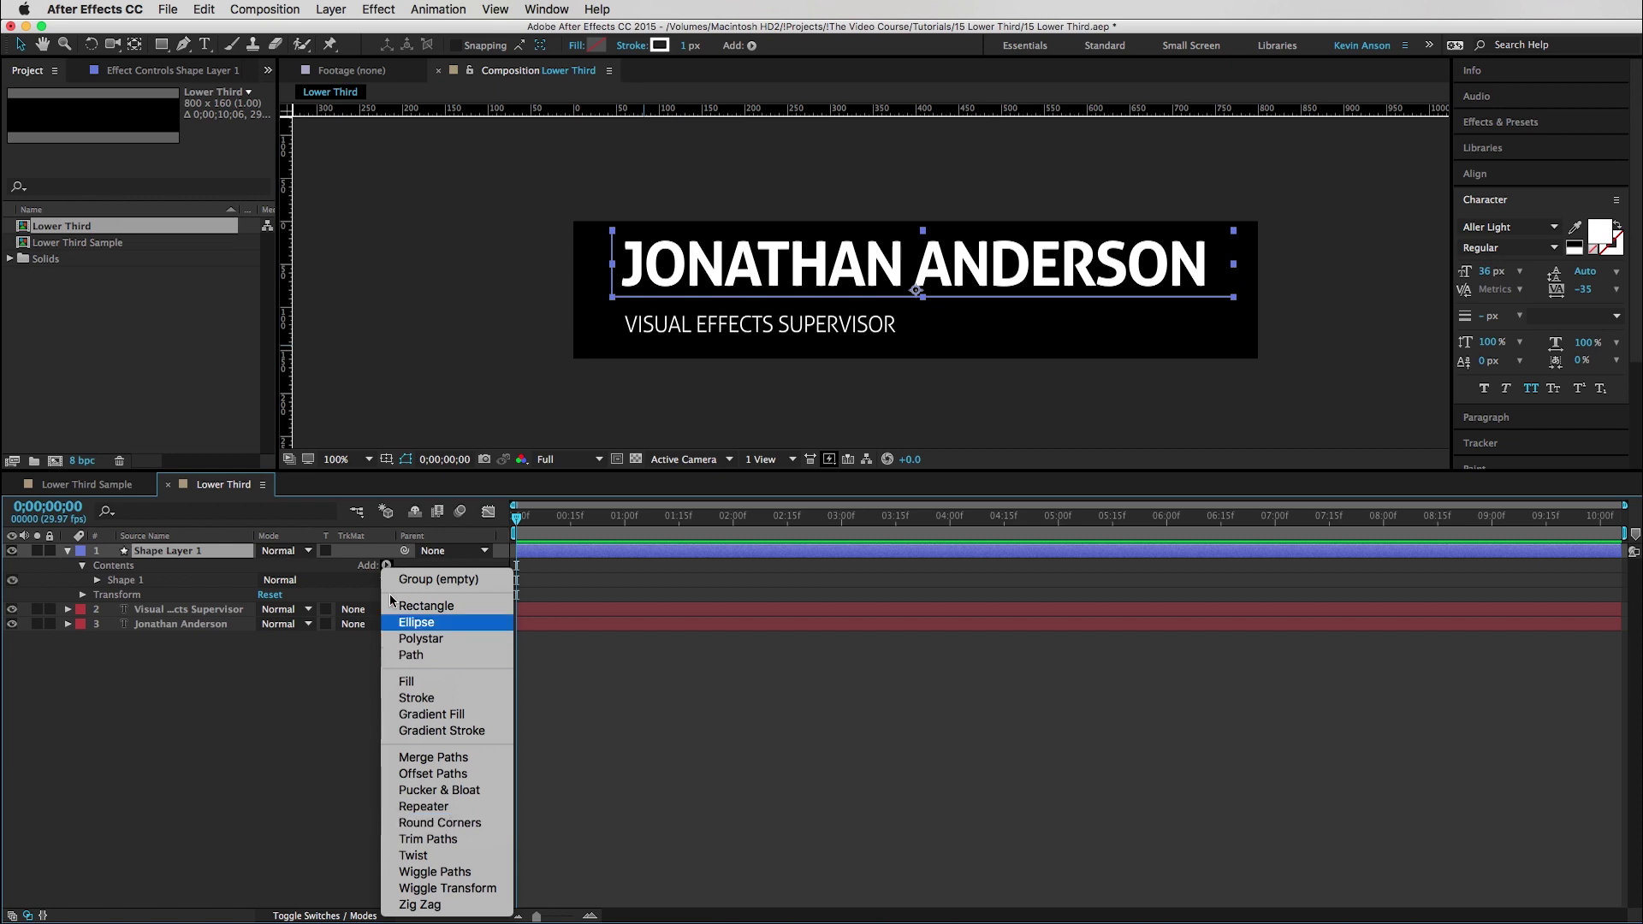
click(454, 823)
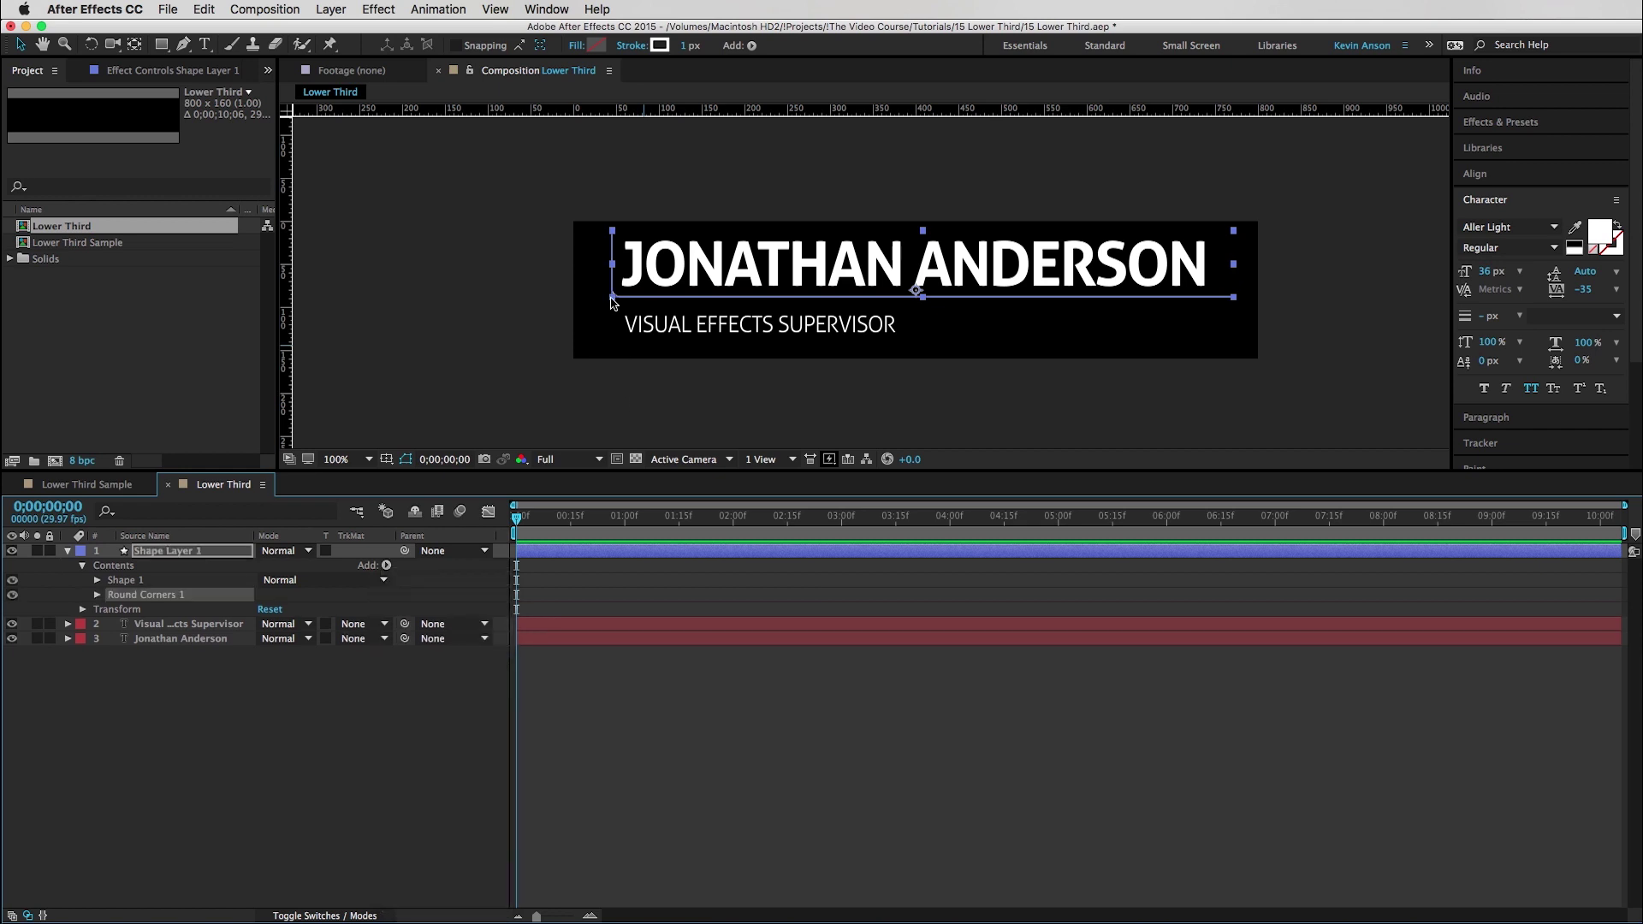
- Set the Round Corners radius to 5
scroll(613, 299, up, 1)
scroll(613, 299, up, 1)
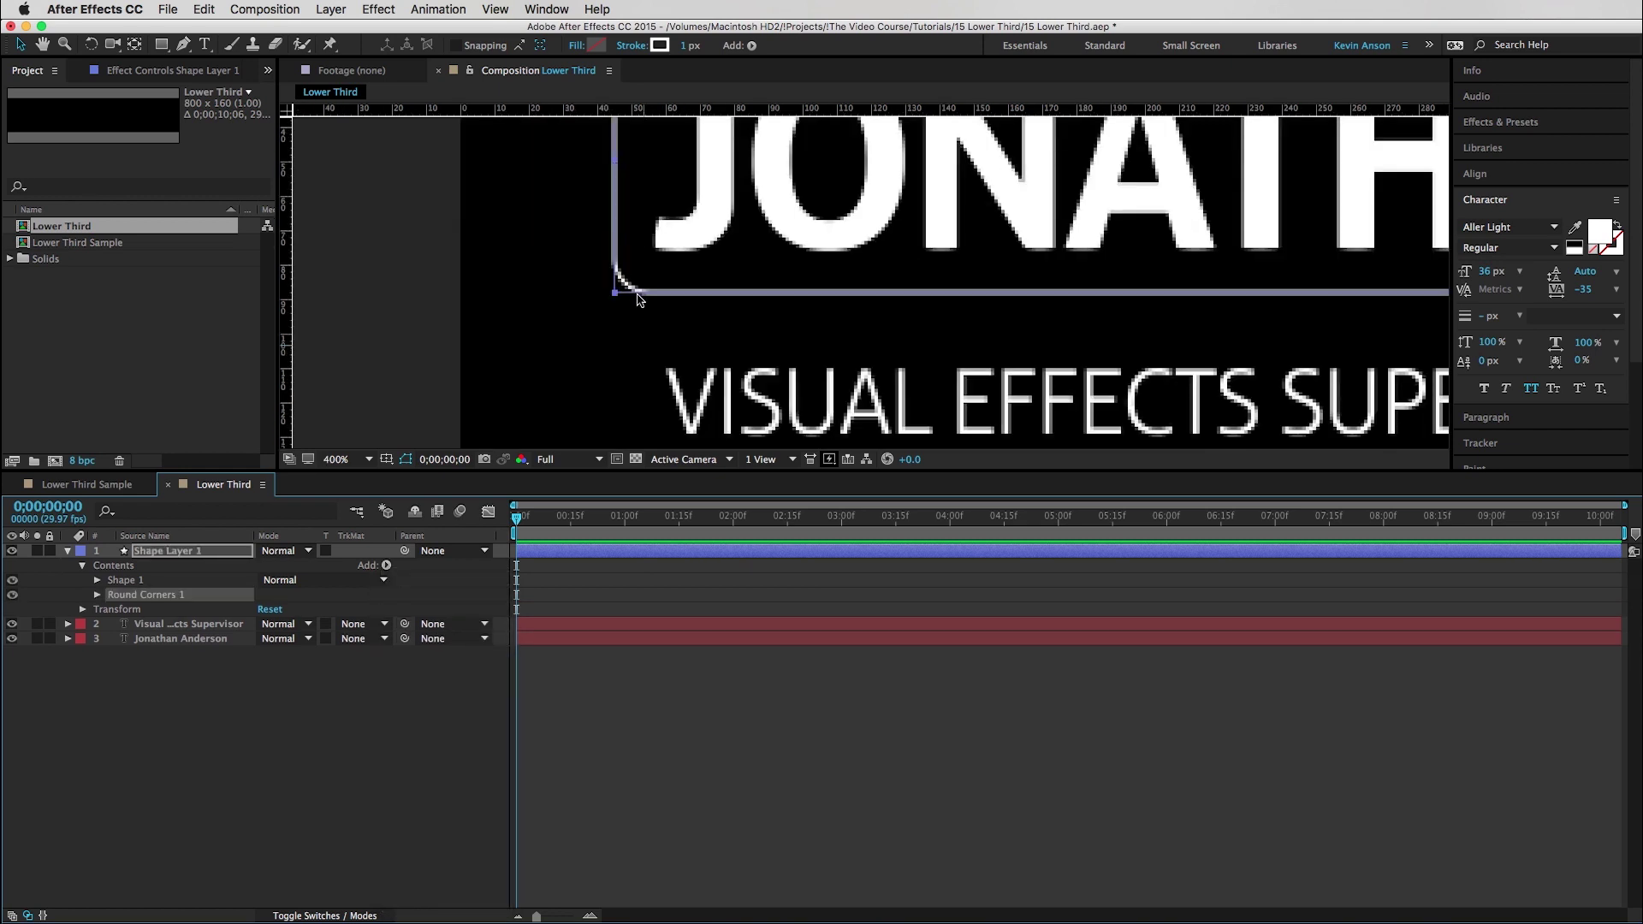
click(97, 595)
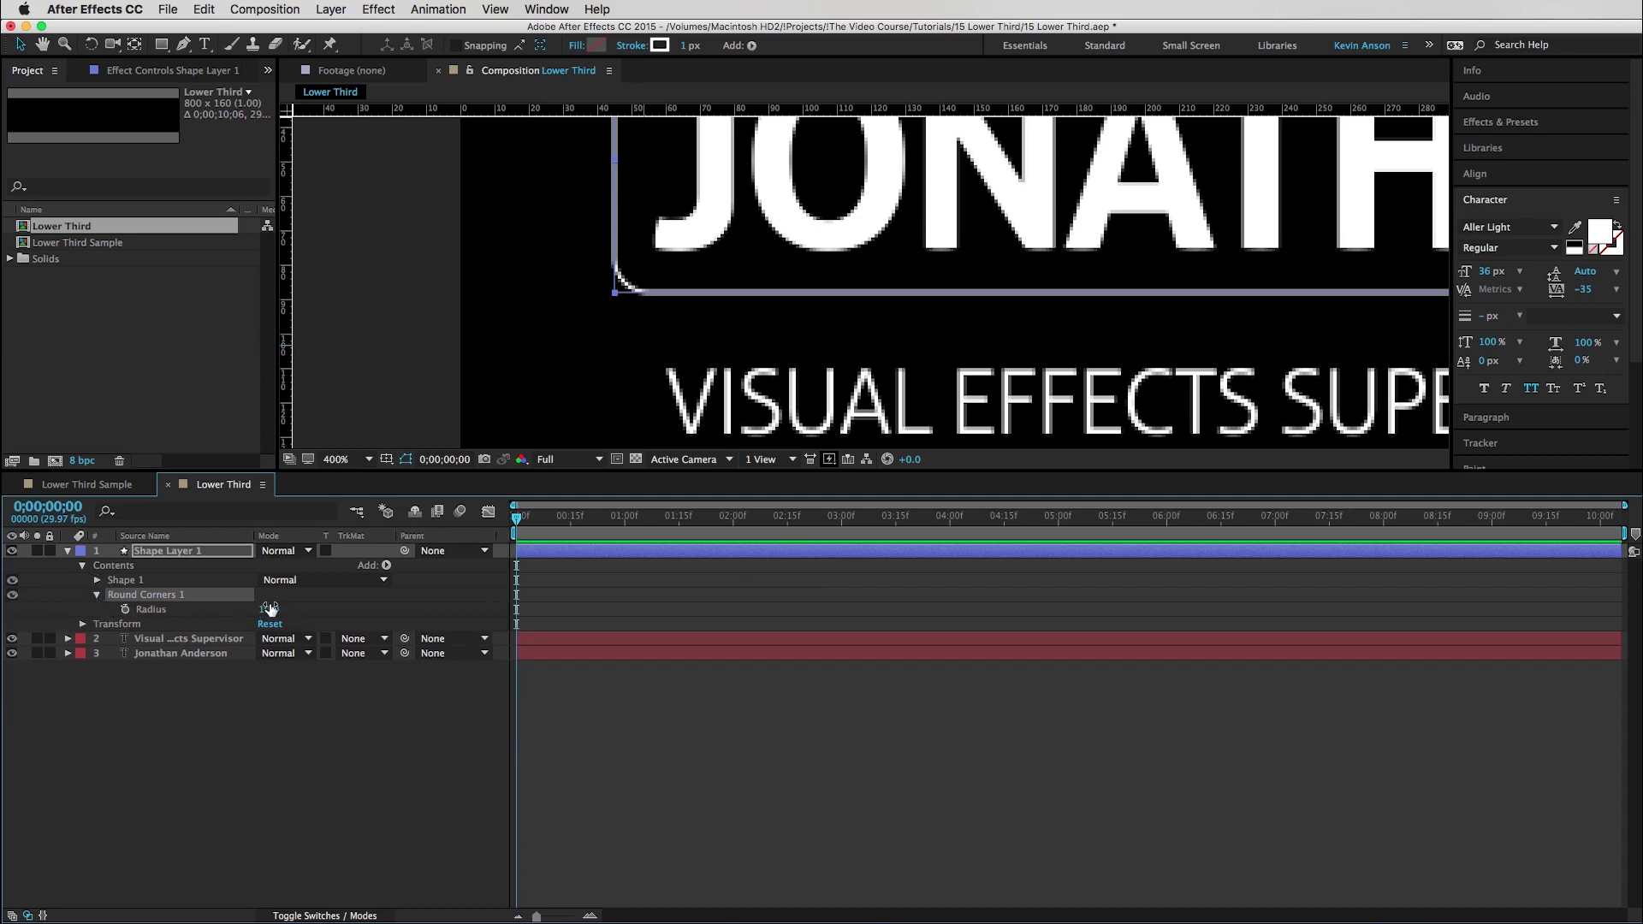
click(268, 609)
text(5)
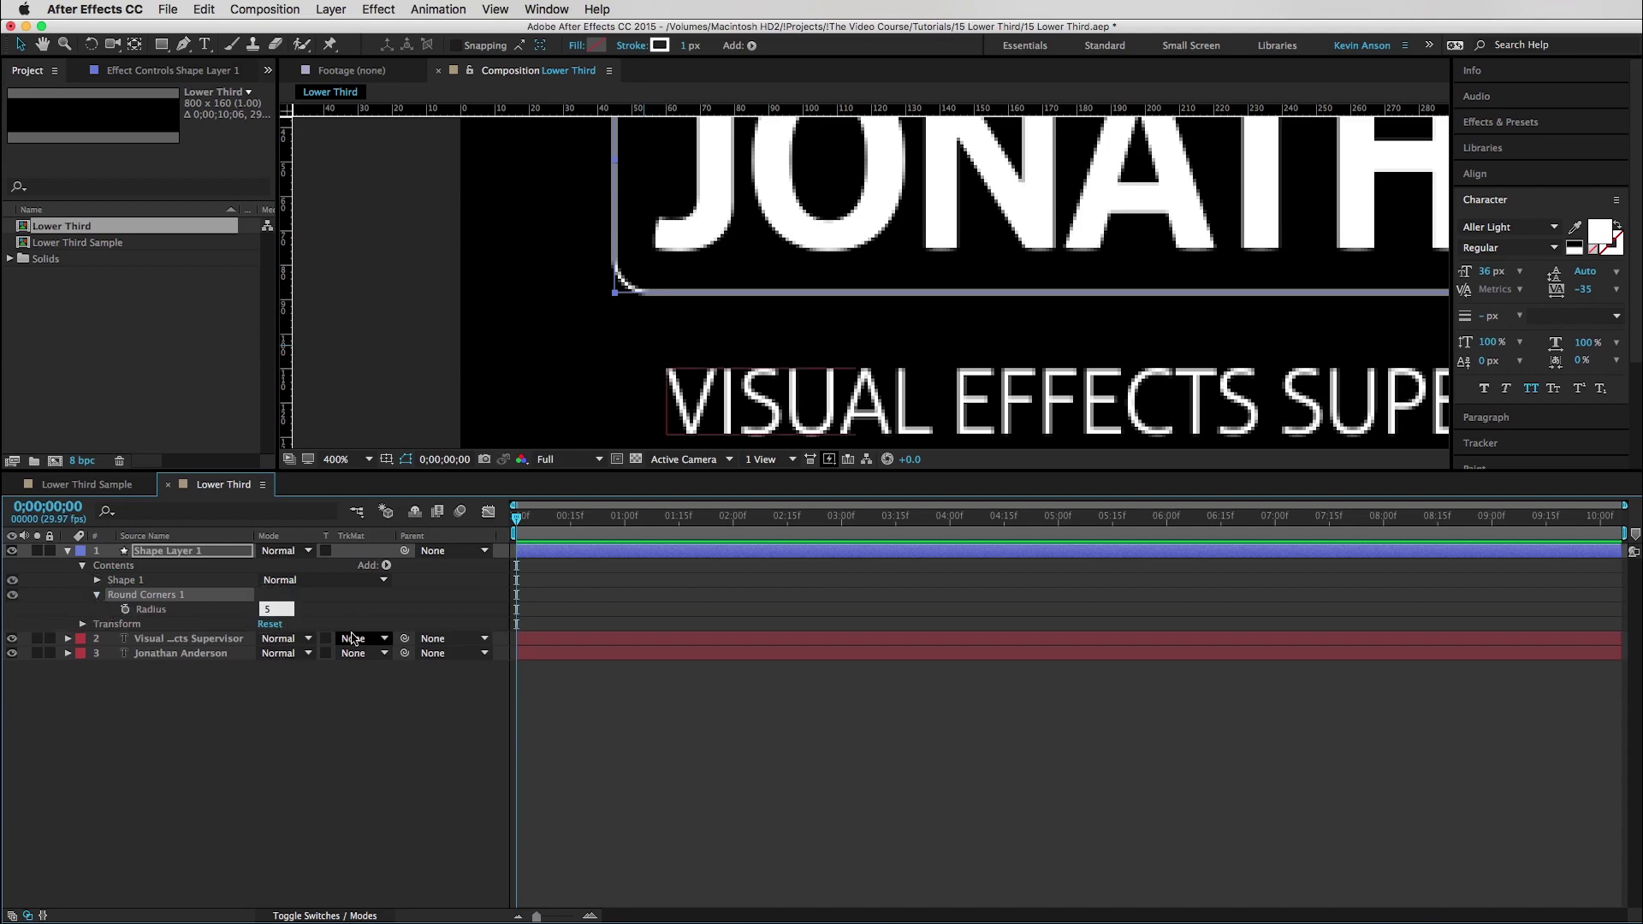
key(Return)
click(809, 774)
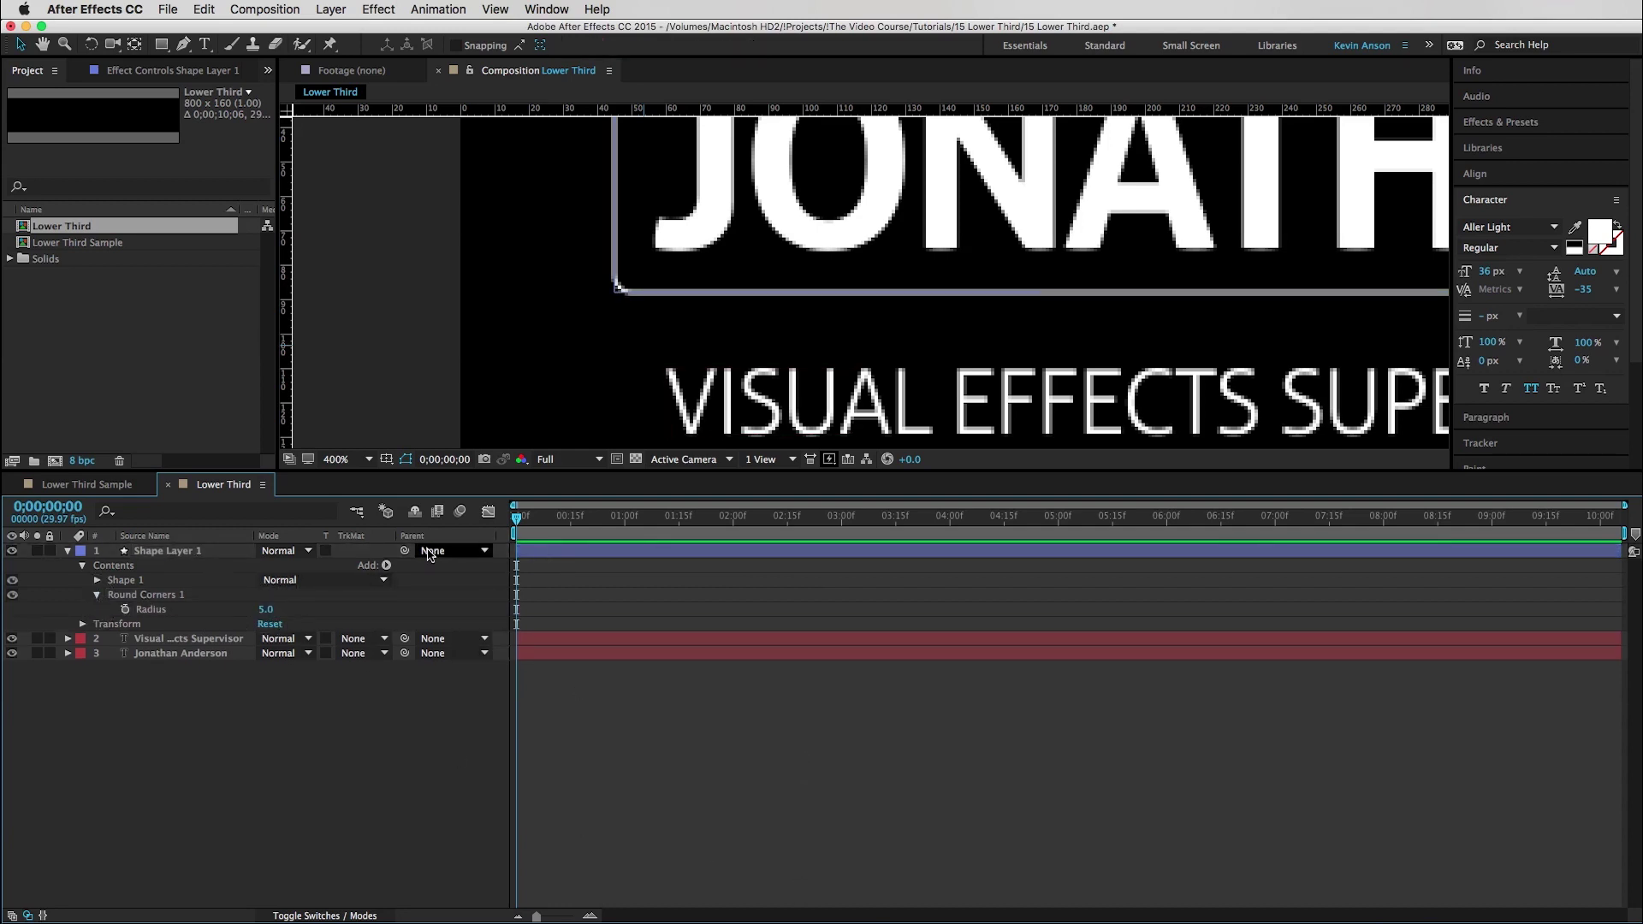
click(385, 564)
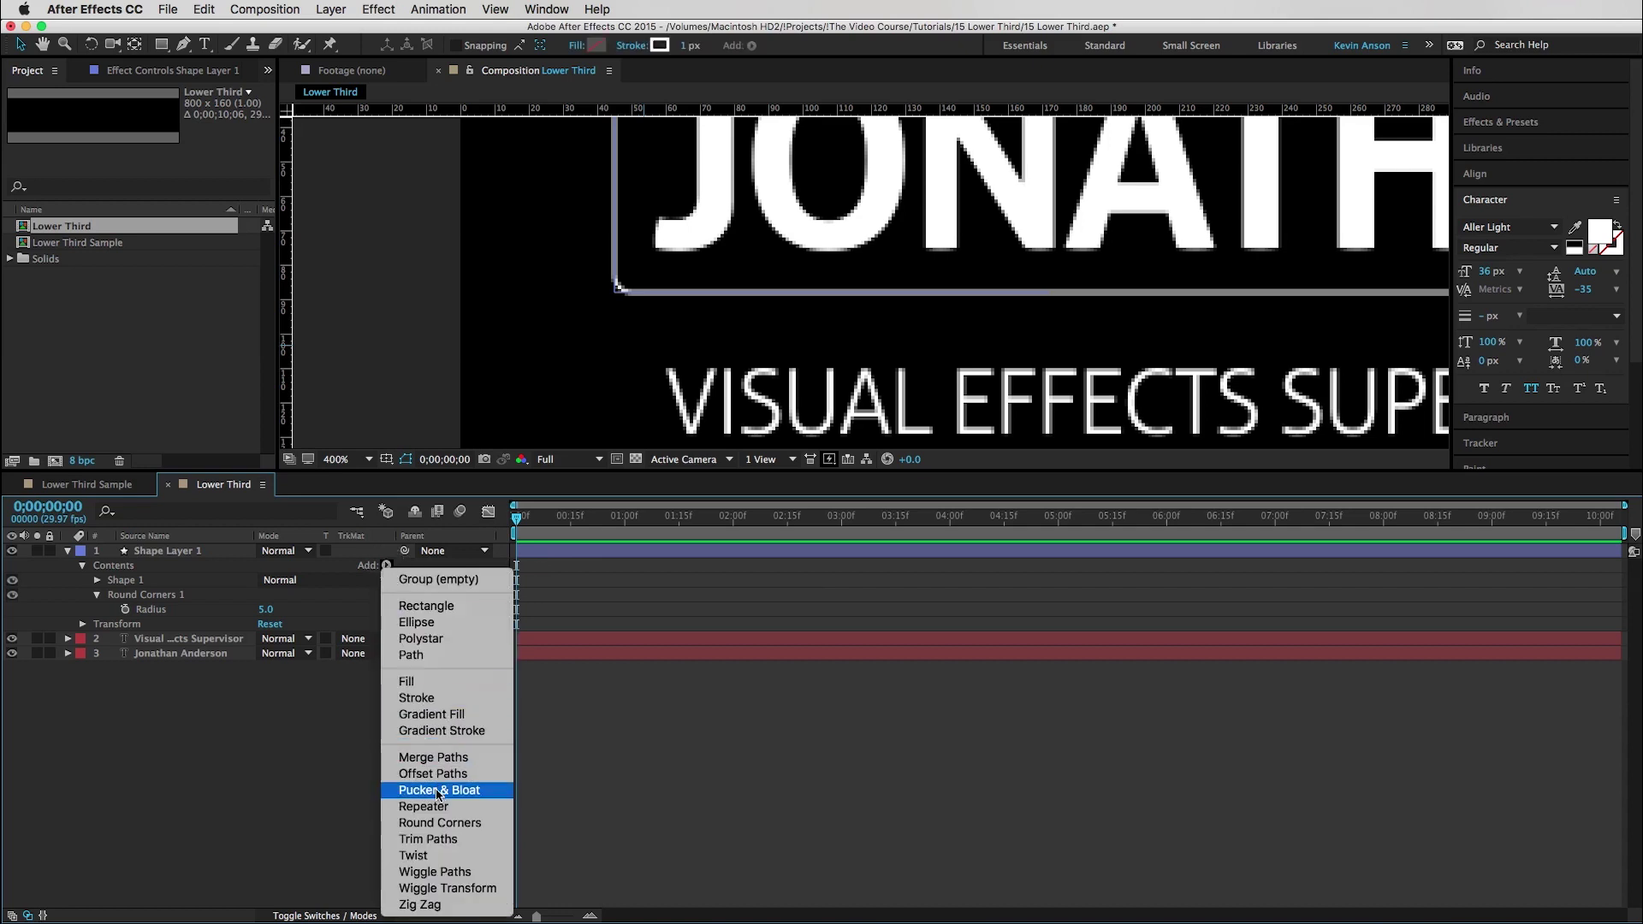
- Add Trim Paths to Shape Layer 1 and drag its End down to 0%
click(451, 838)
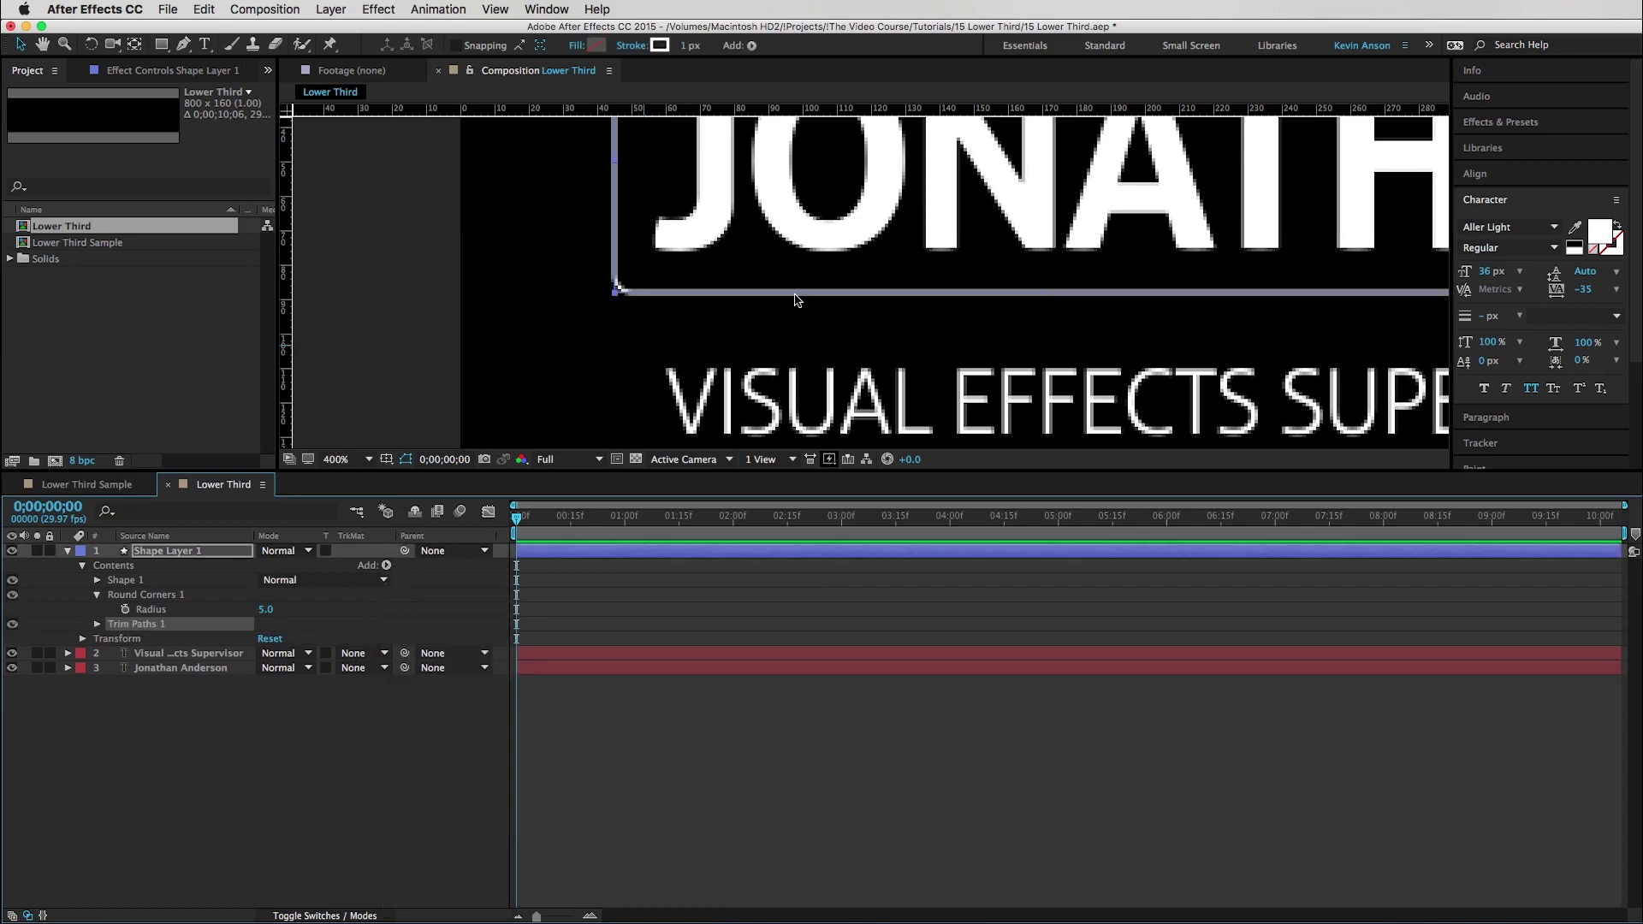
scroll(796, 300, down, 2)
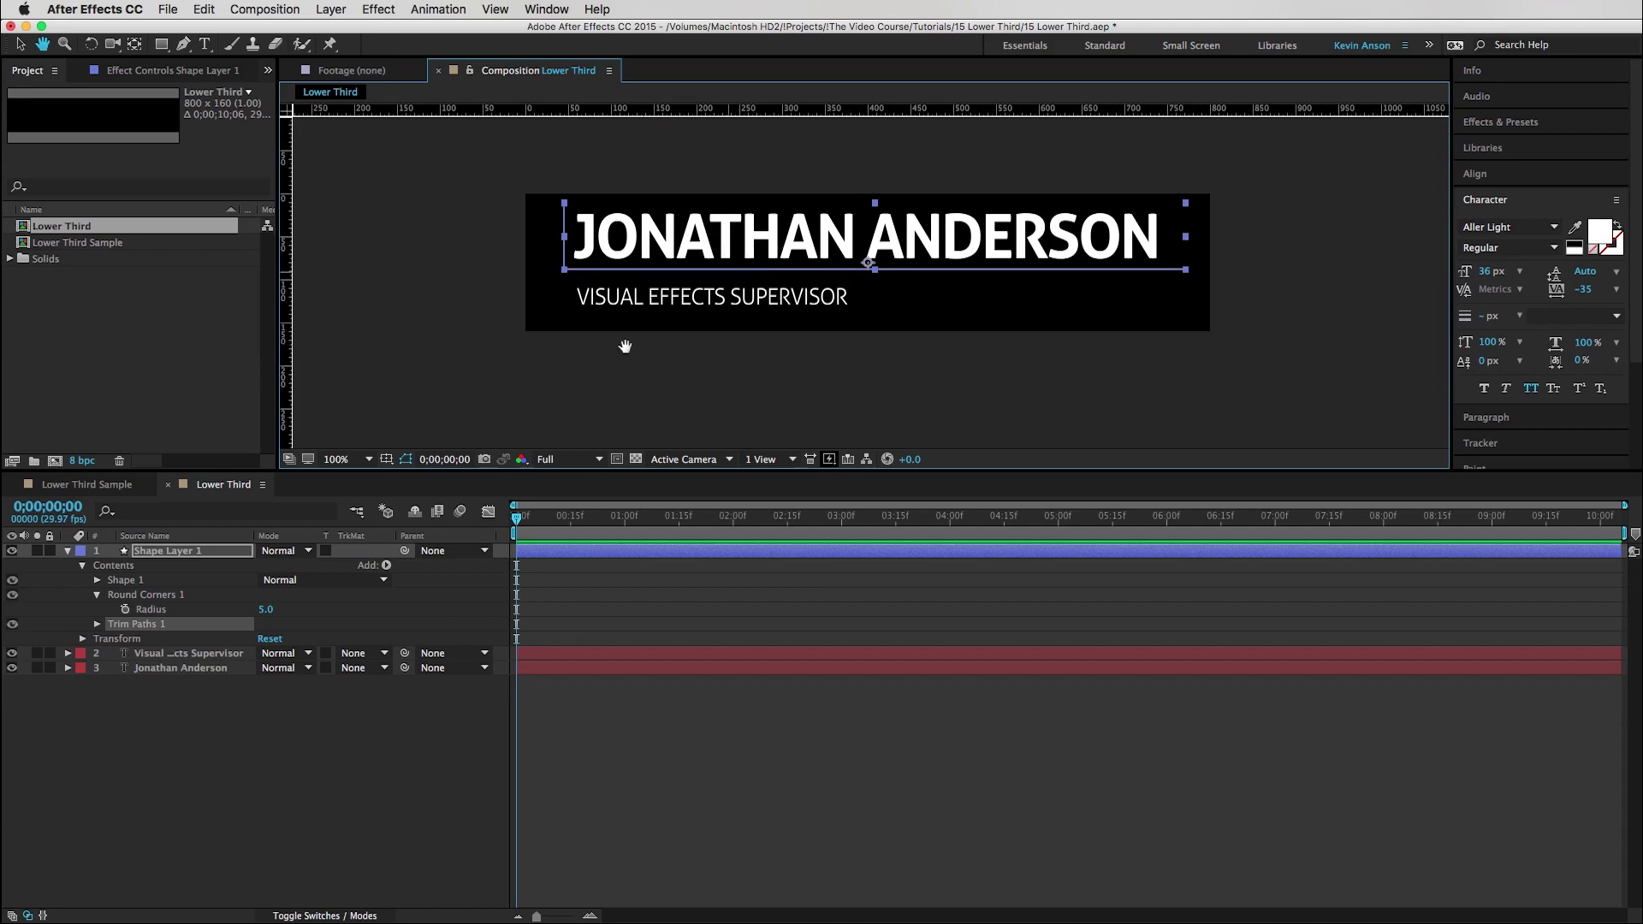
click(139, 747)
click(97, 624)
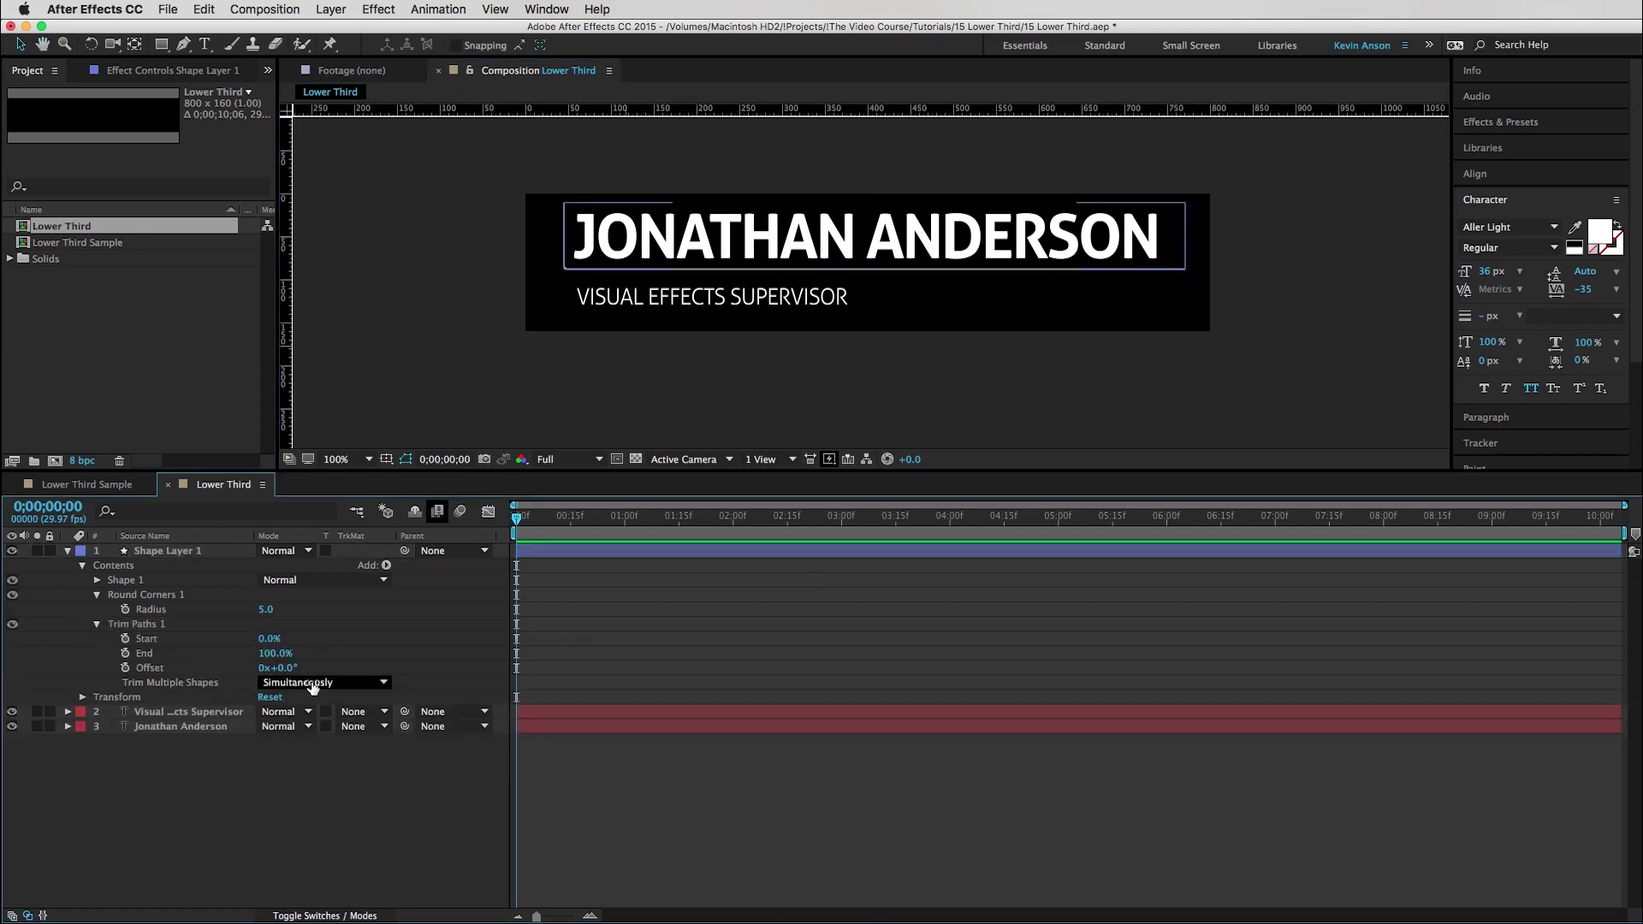
mouse_move(268, 656)
mouse_down()
mouse_move(292, 630)
mouse_move(270, 671)
mouse_up()
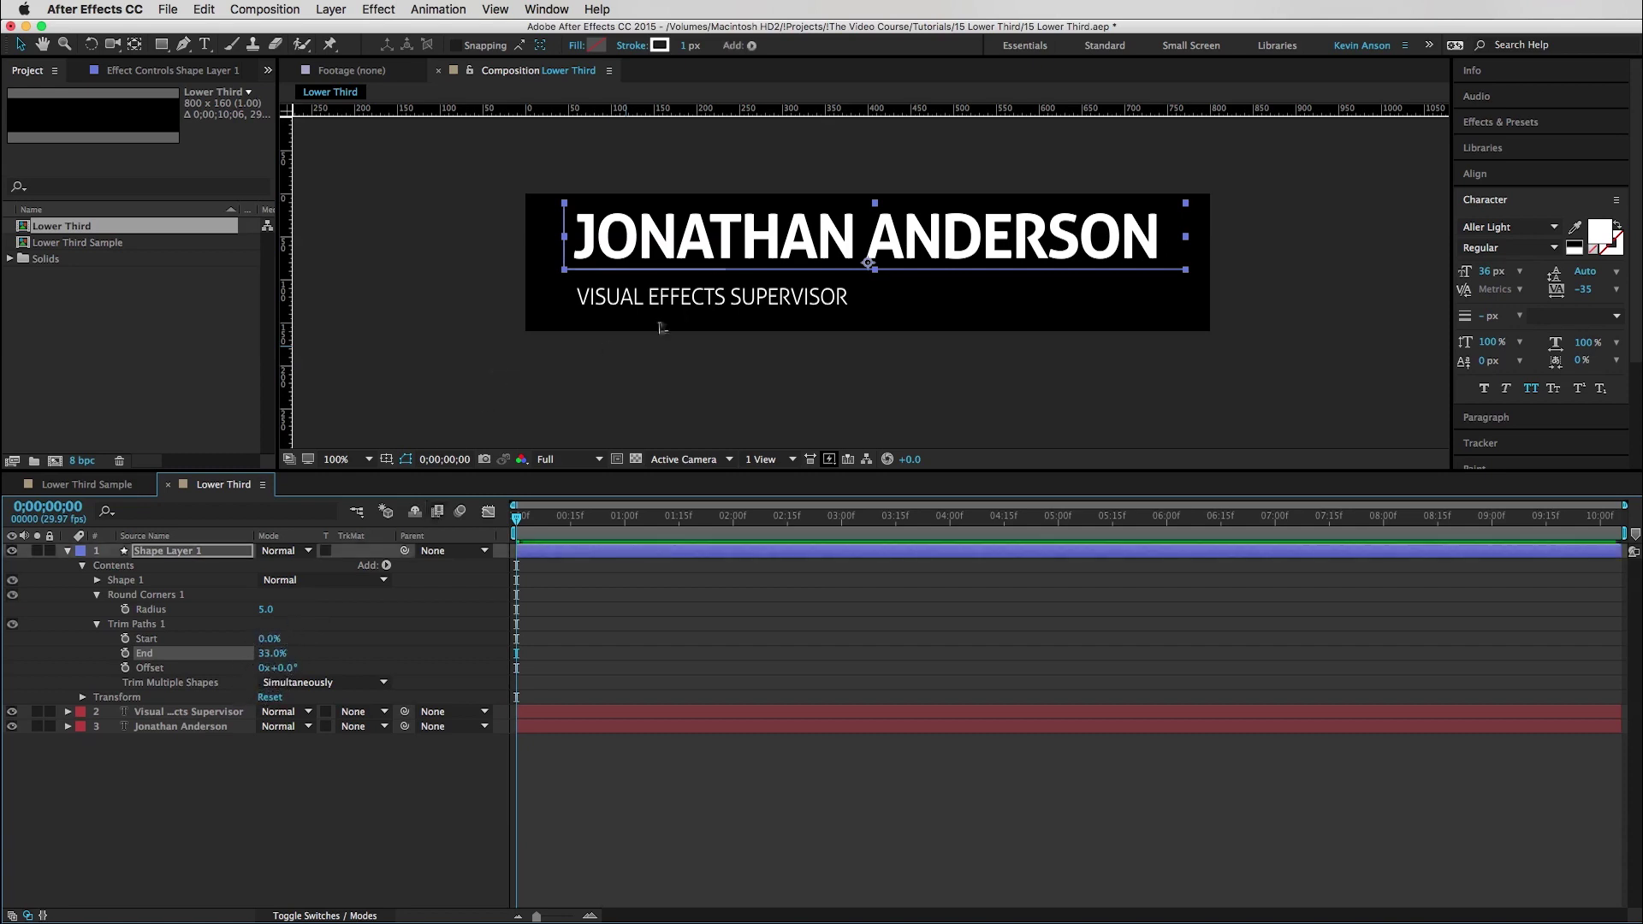
scroll(652, 349, up, 2)
mouse_move(271, 653)
mouse_down()
mouse_move(258, 666)
mouse_move(270, 618)
mouse_move(252, 682)
mouse_up()
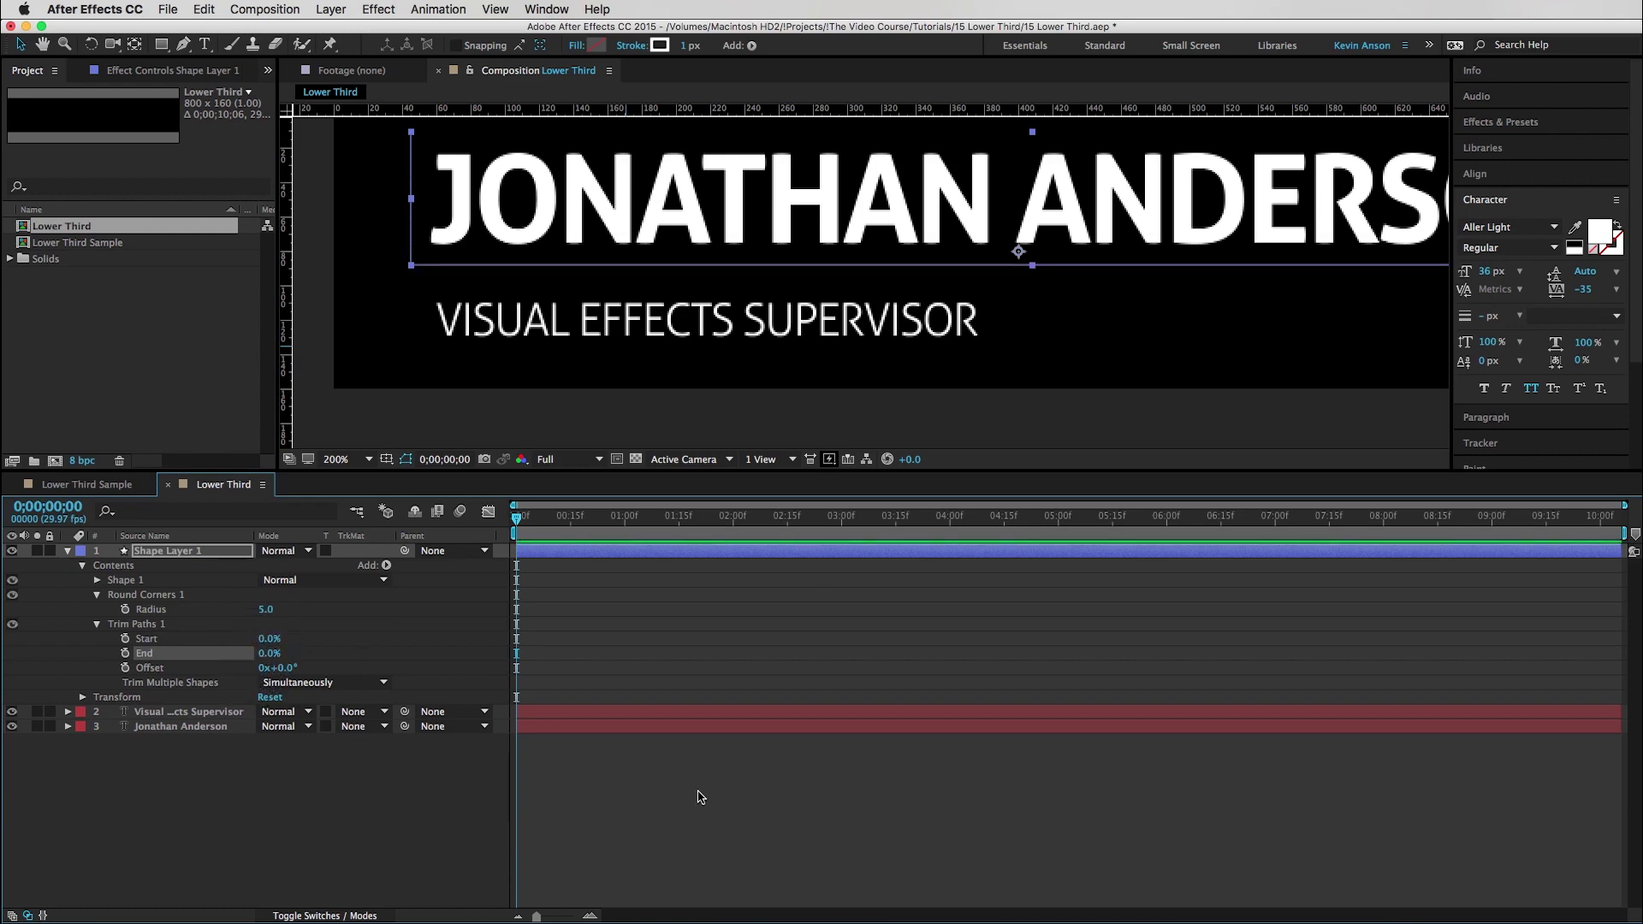
- Keyframe the Trim Paths End from 0% at the start to 100% at 0;00;01;10
click(609, 773)
click(126, 654)
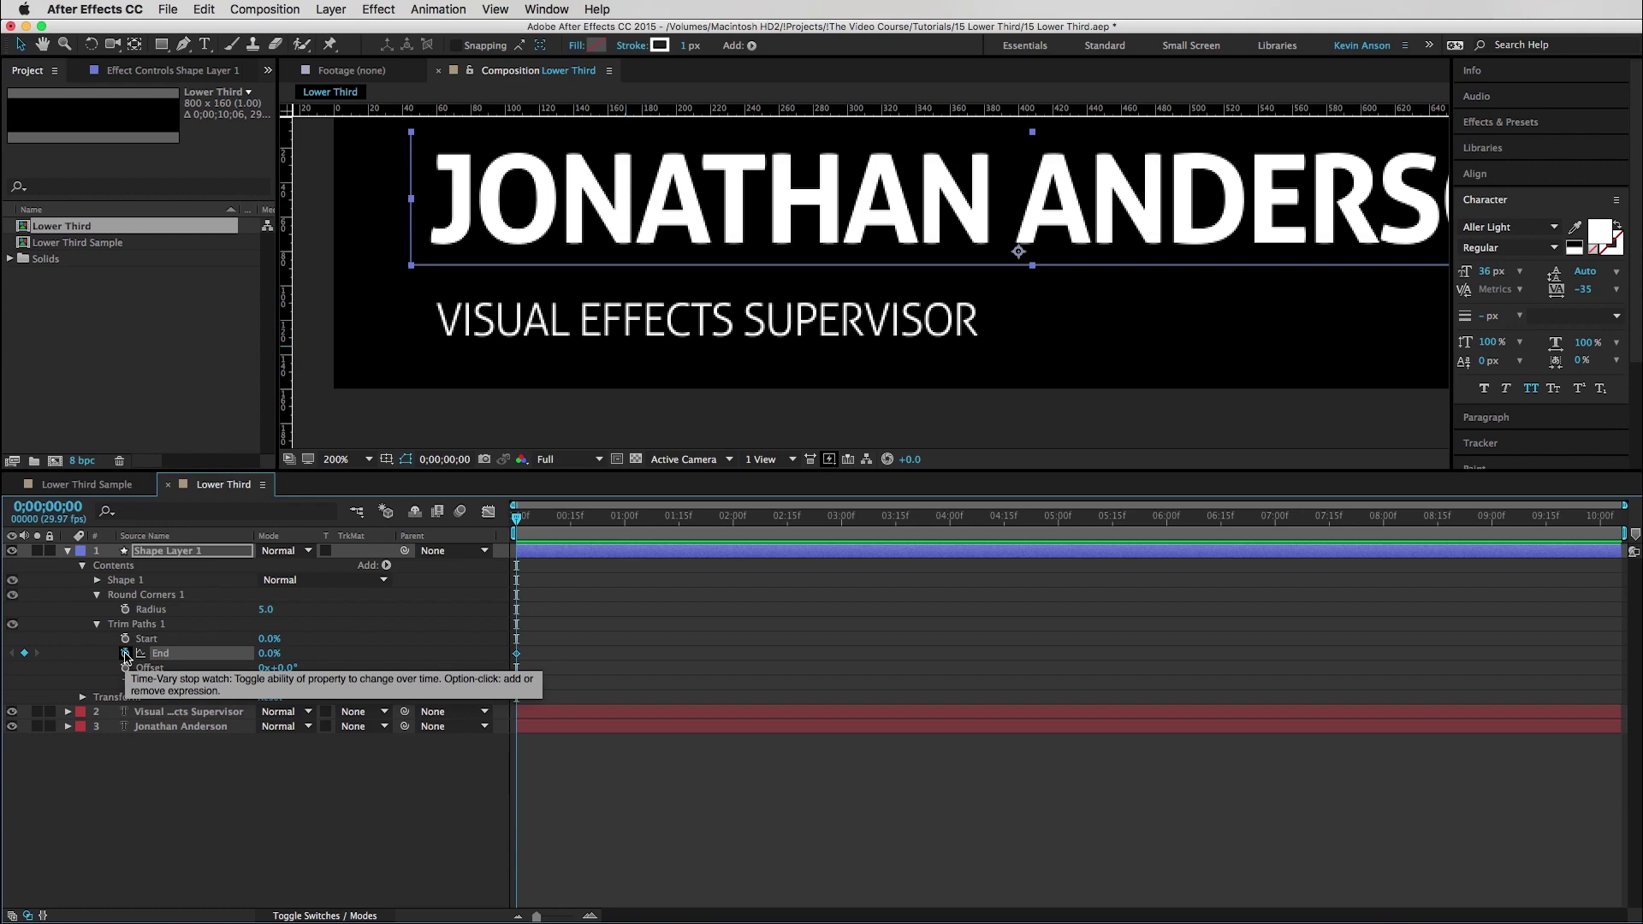
key(shift+Page_Down)
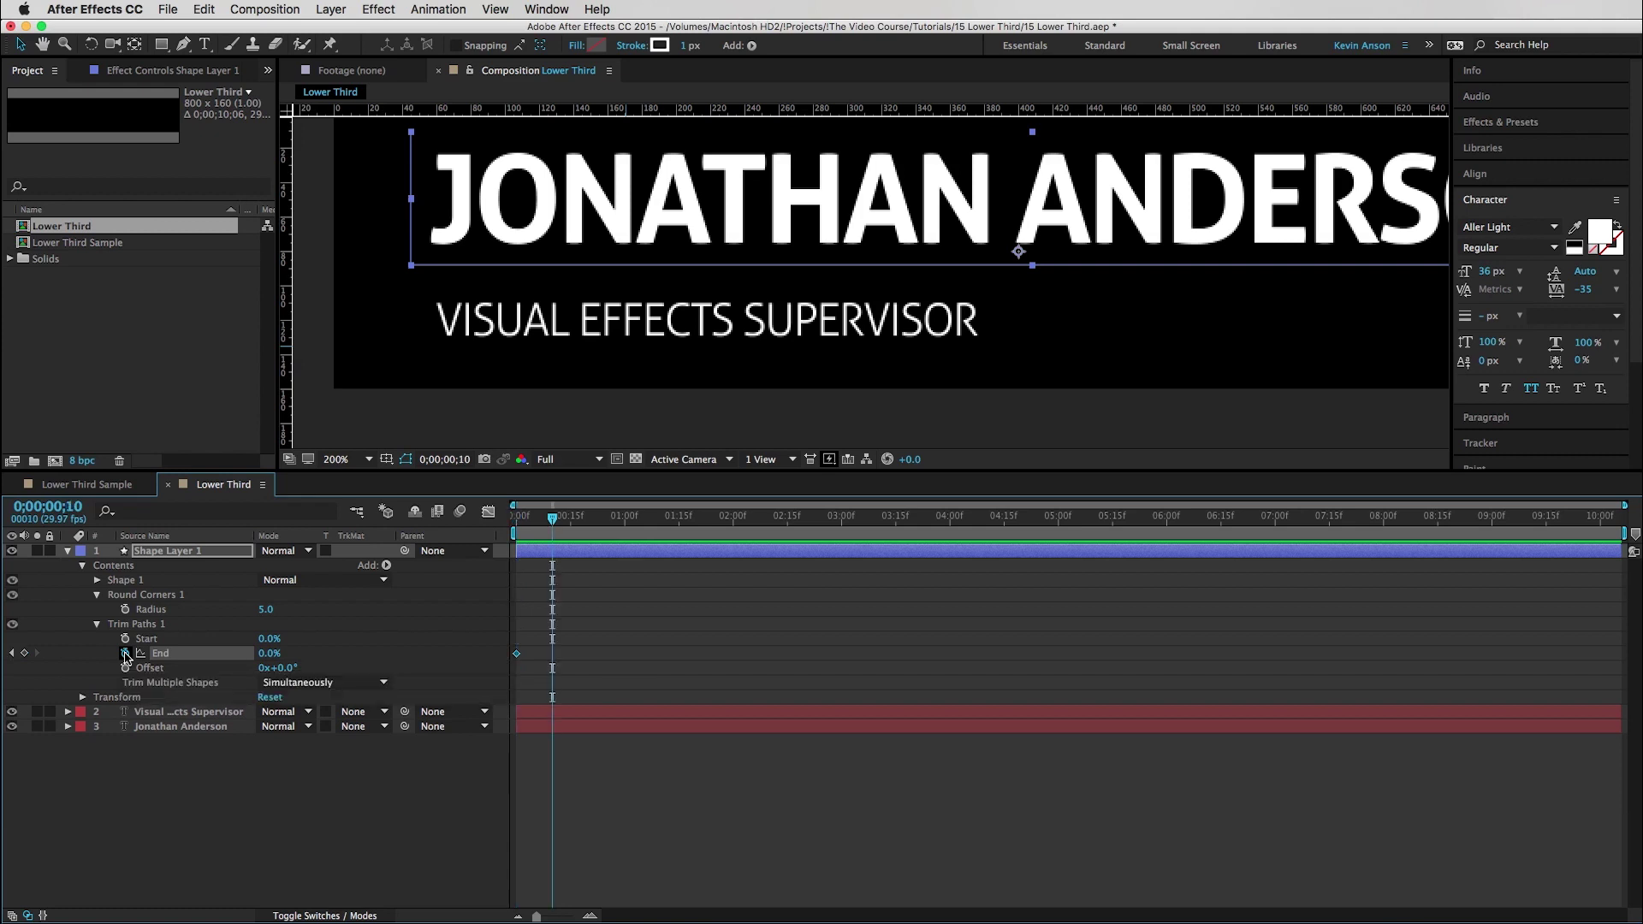
drag(270, 655, 272, 649)
key(space)
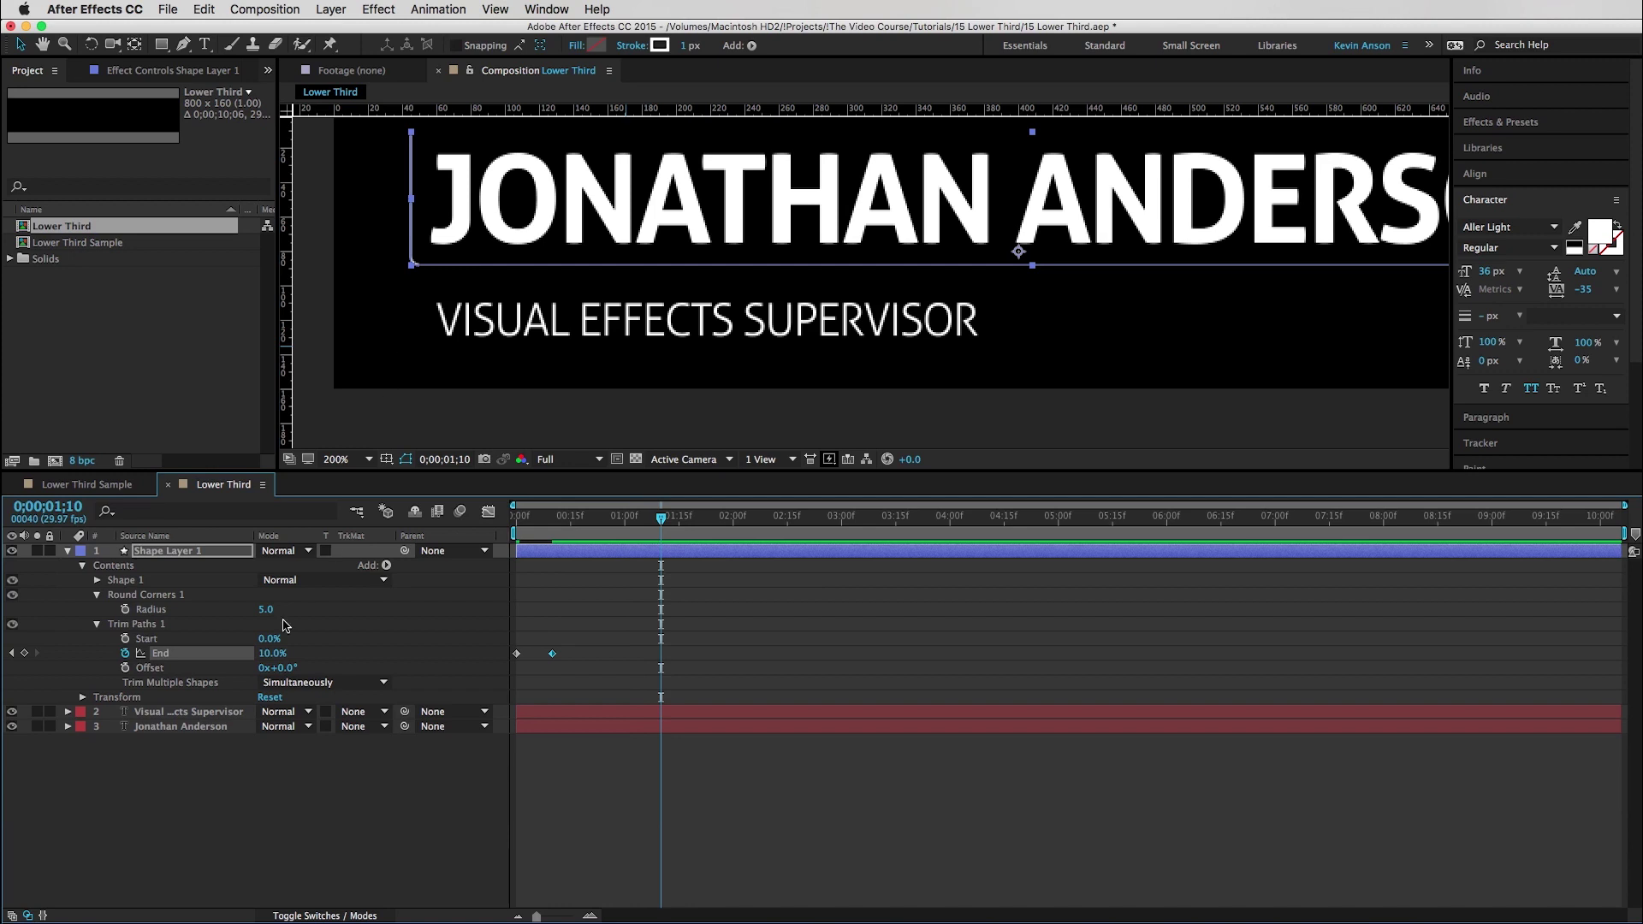
drag(268, 654, 278, 560)
- Apply Easy Ease to the End keyframes
drag(721, 641, 494, 689)
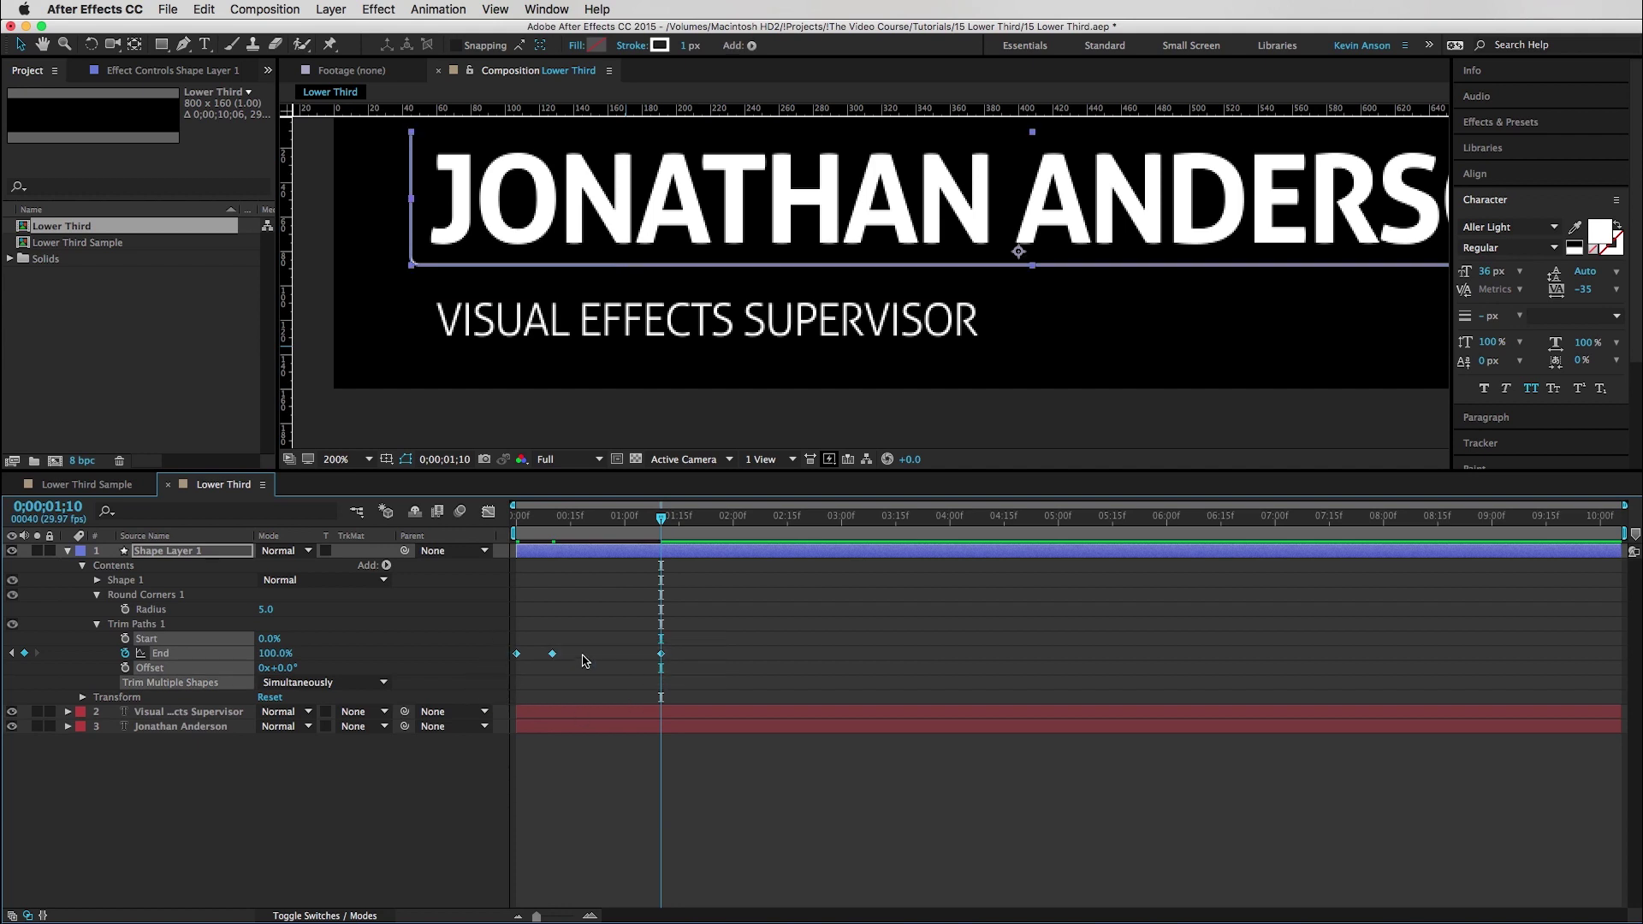
right_click(553, 656)
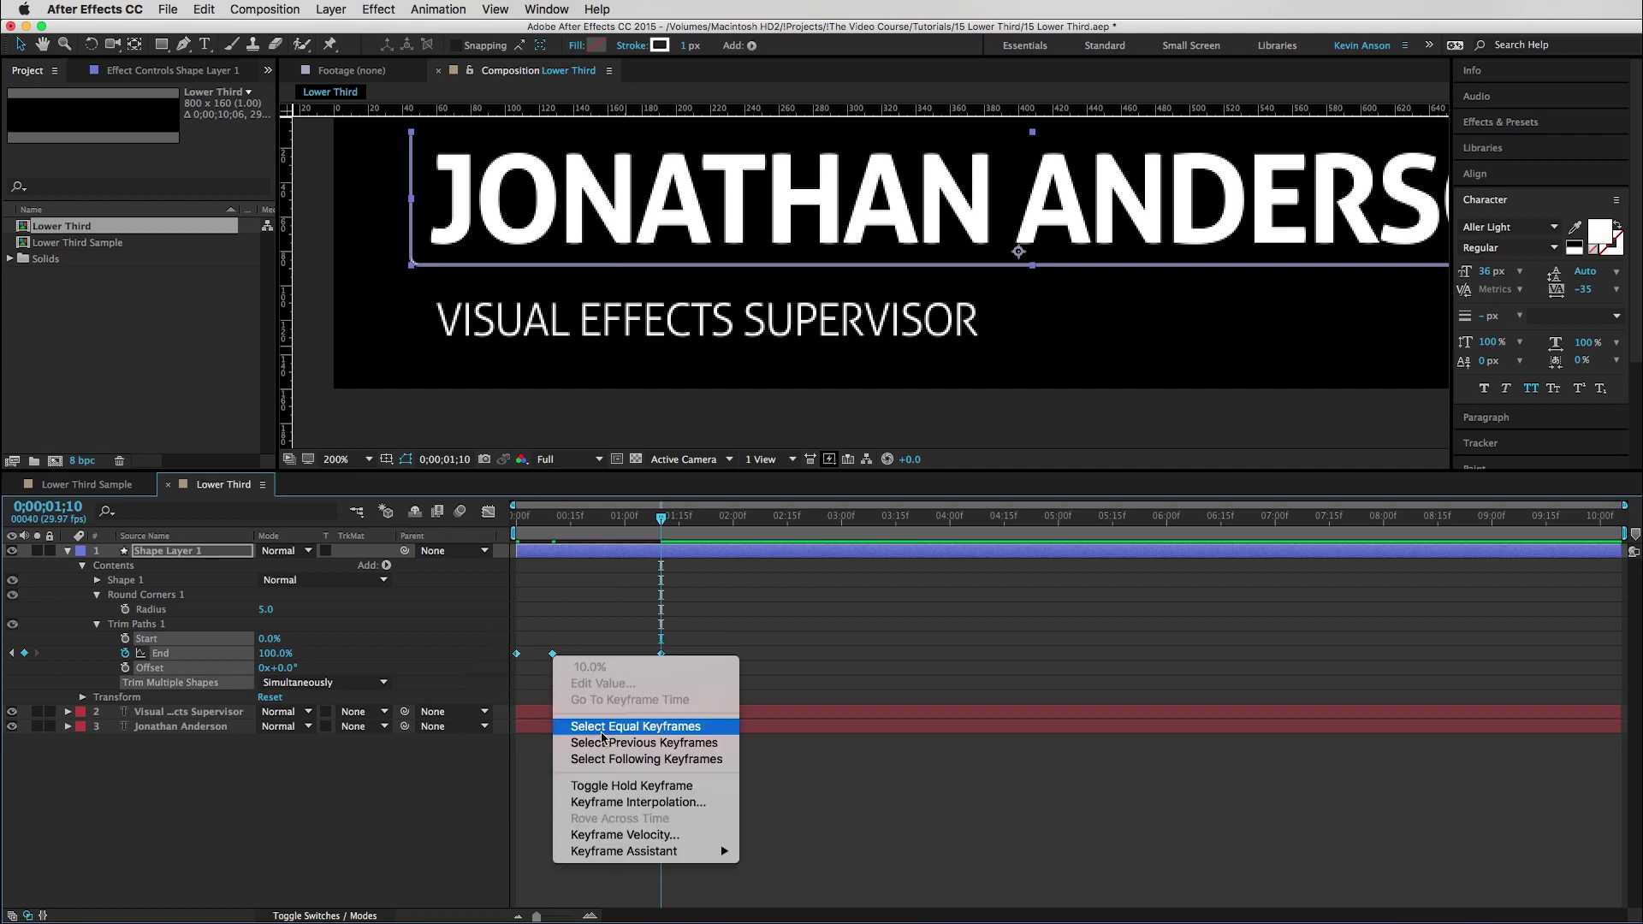
mouse_move(681, 860)
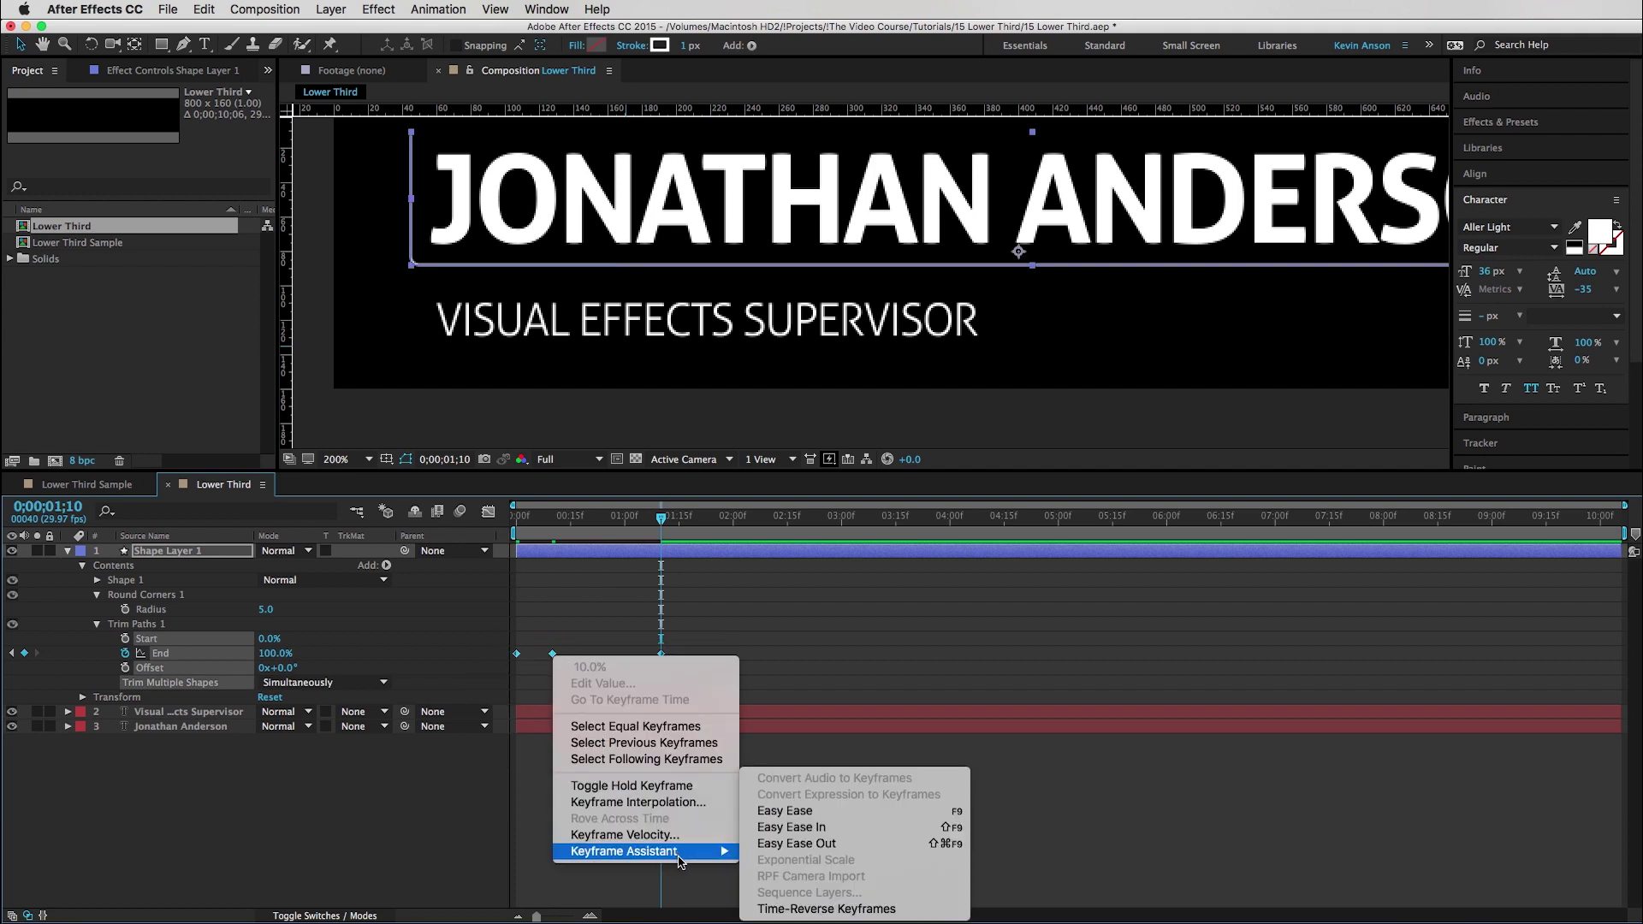
click(817, 810)
click(820, 531)
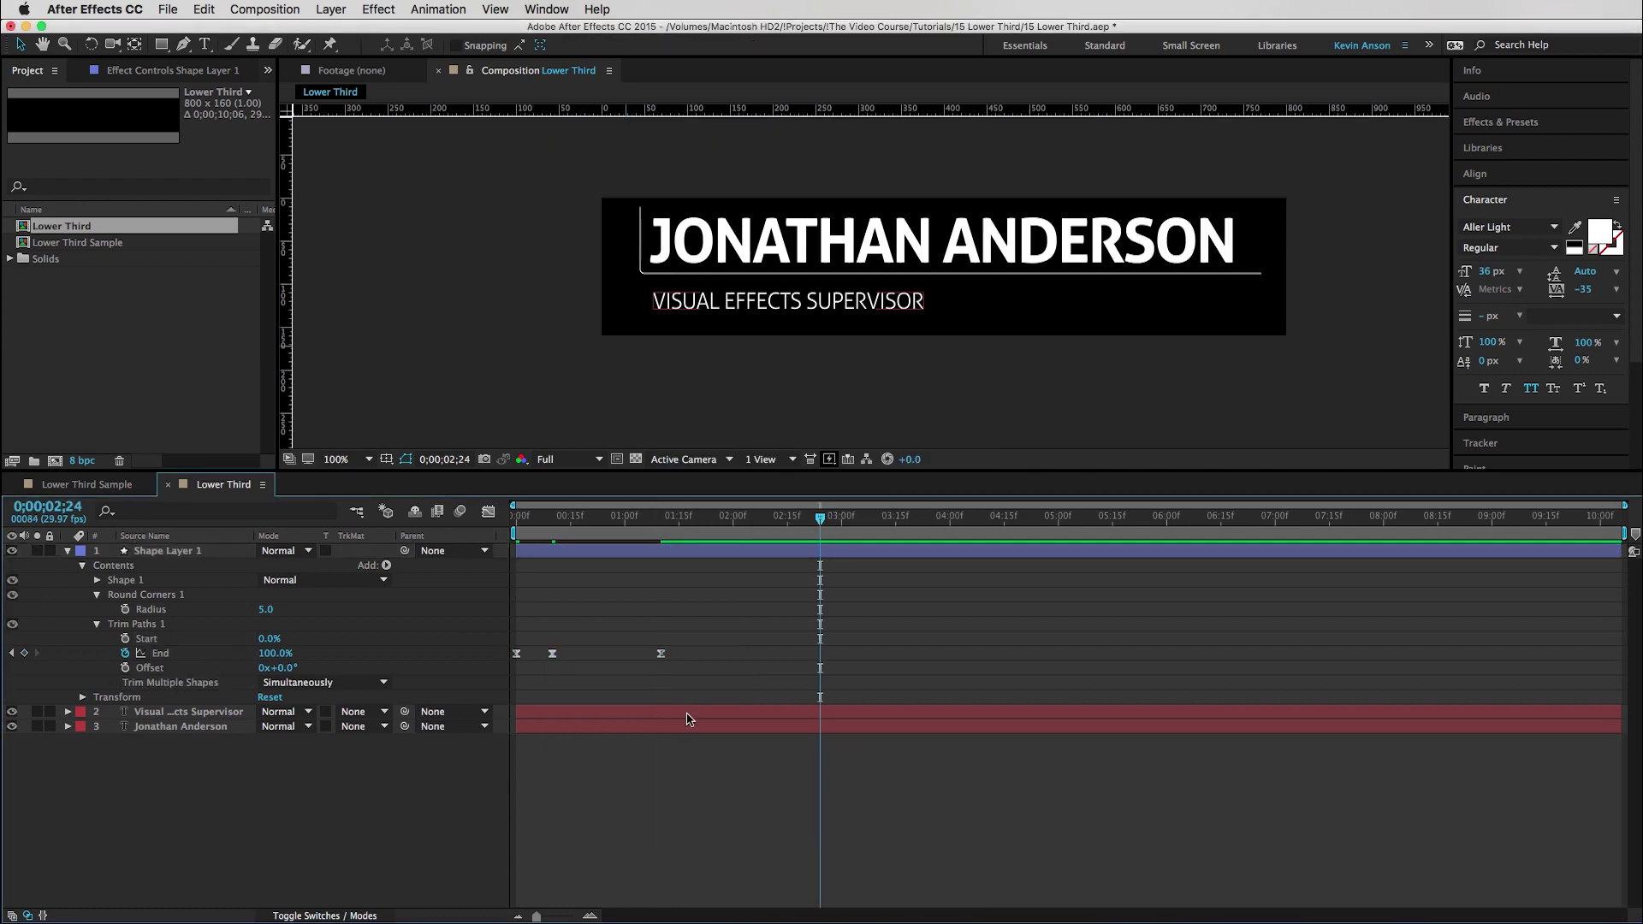
- Preview the underline drawing on, then stop playback
click(827, 525)
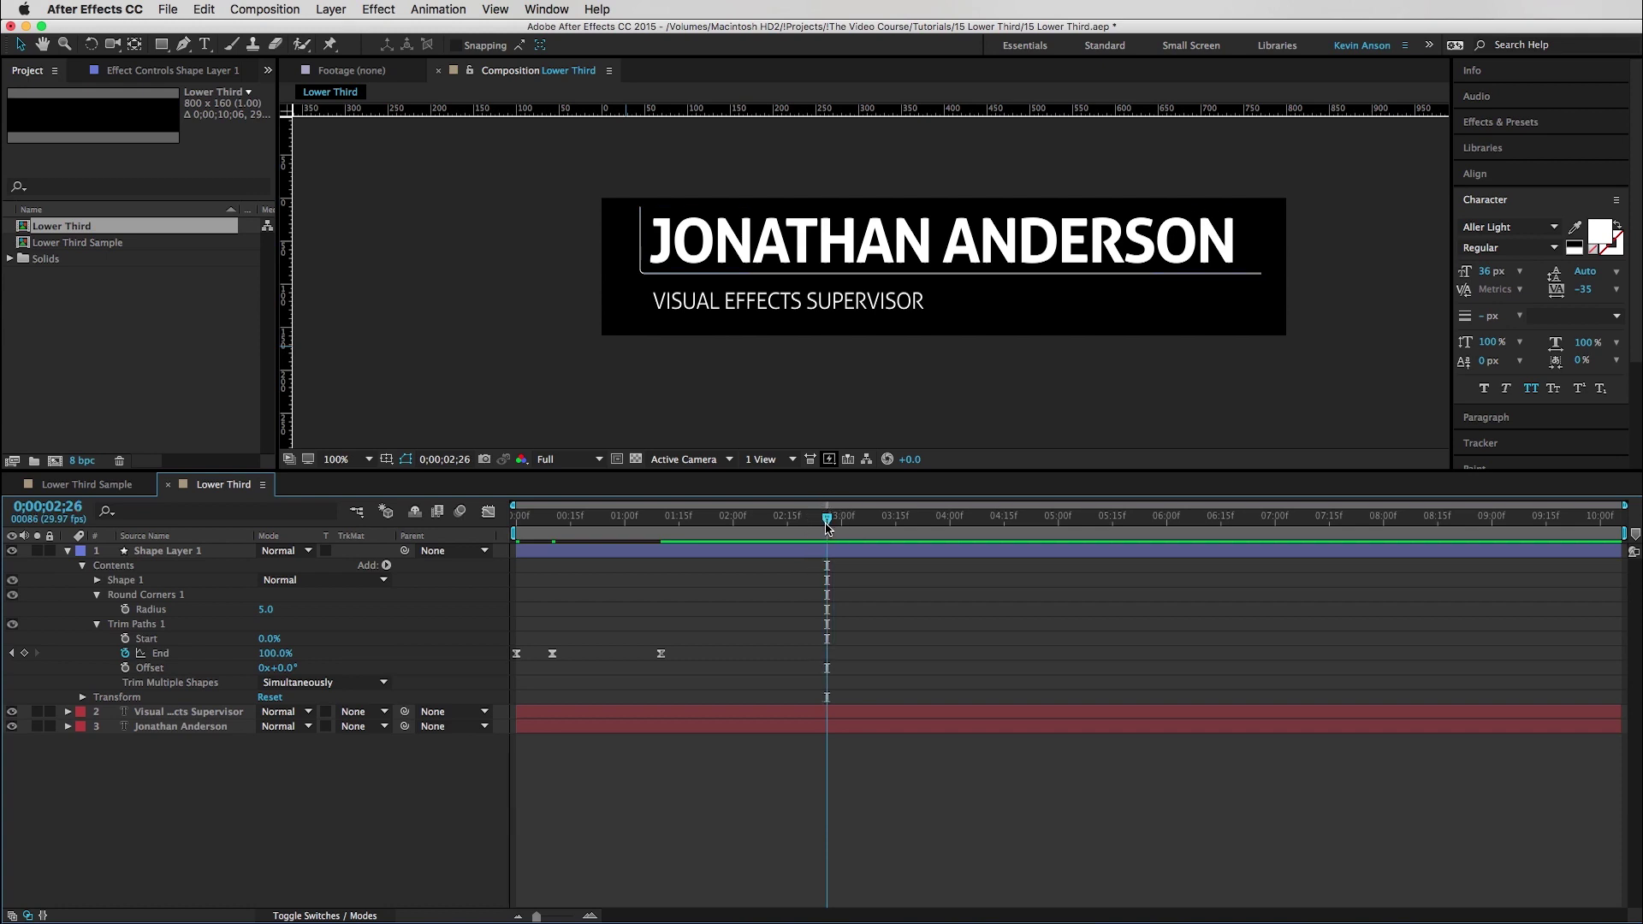
key(space)
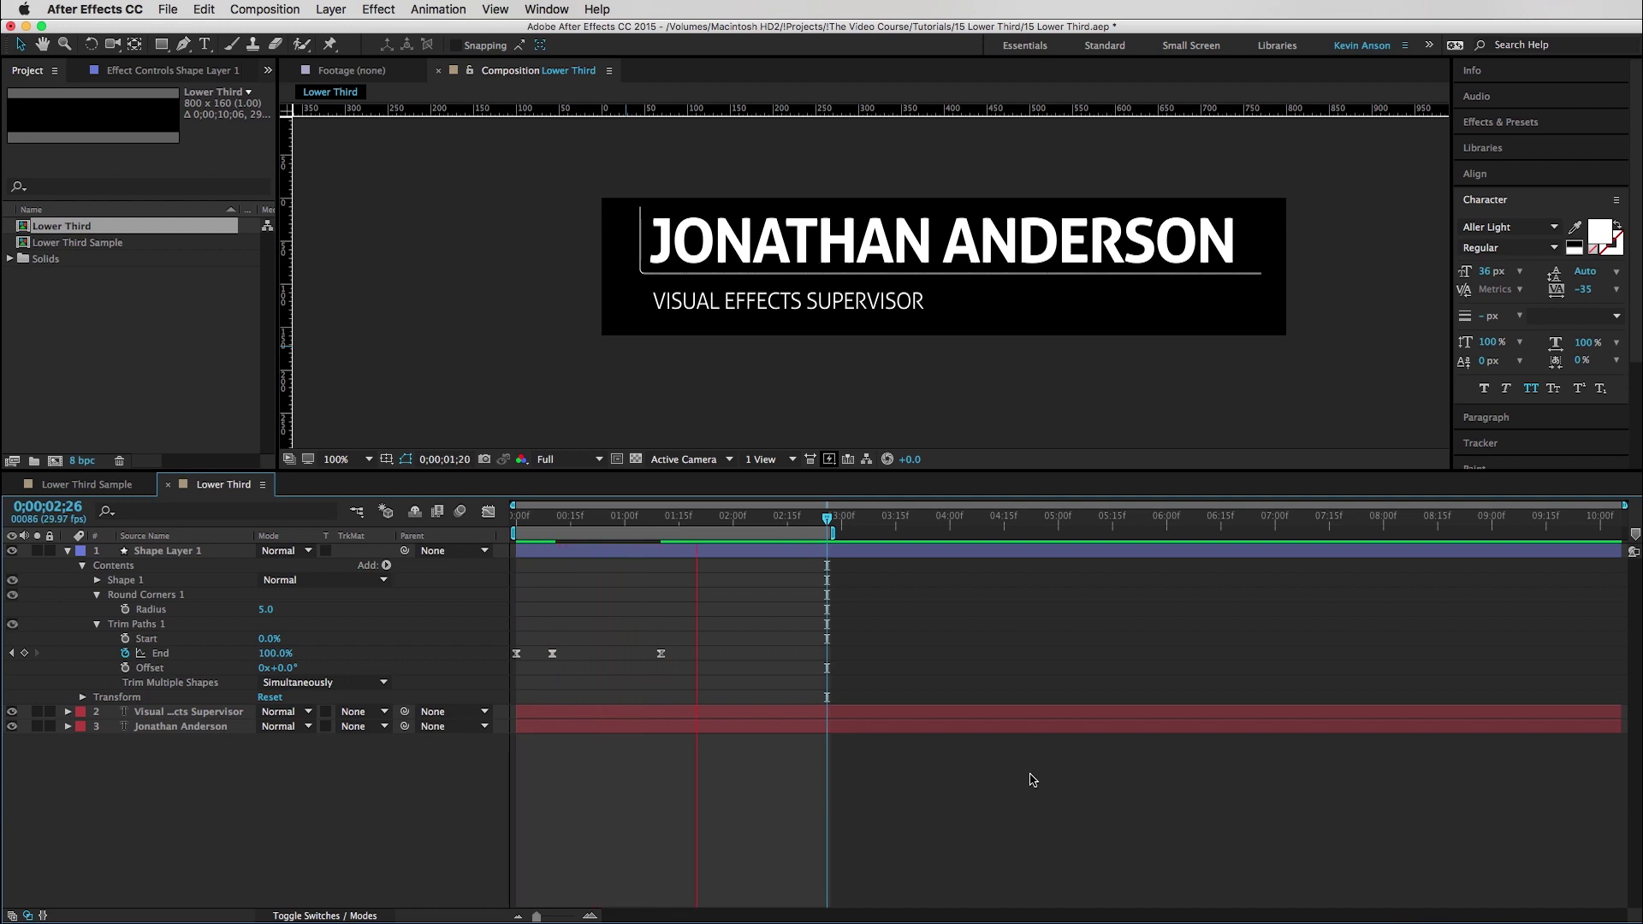
key(space)
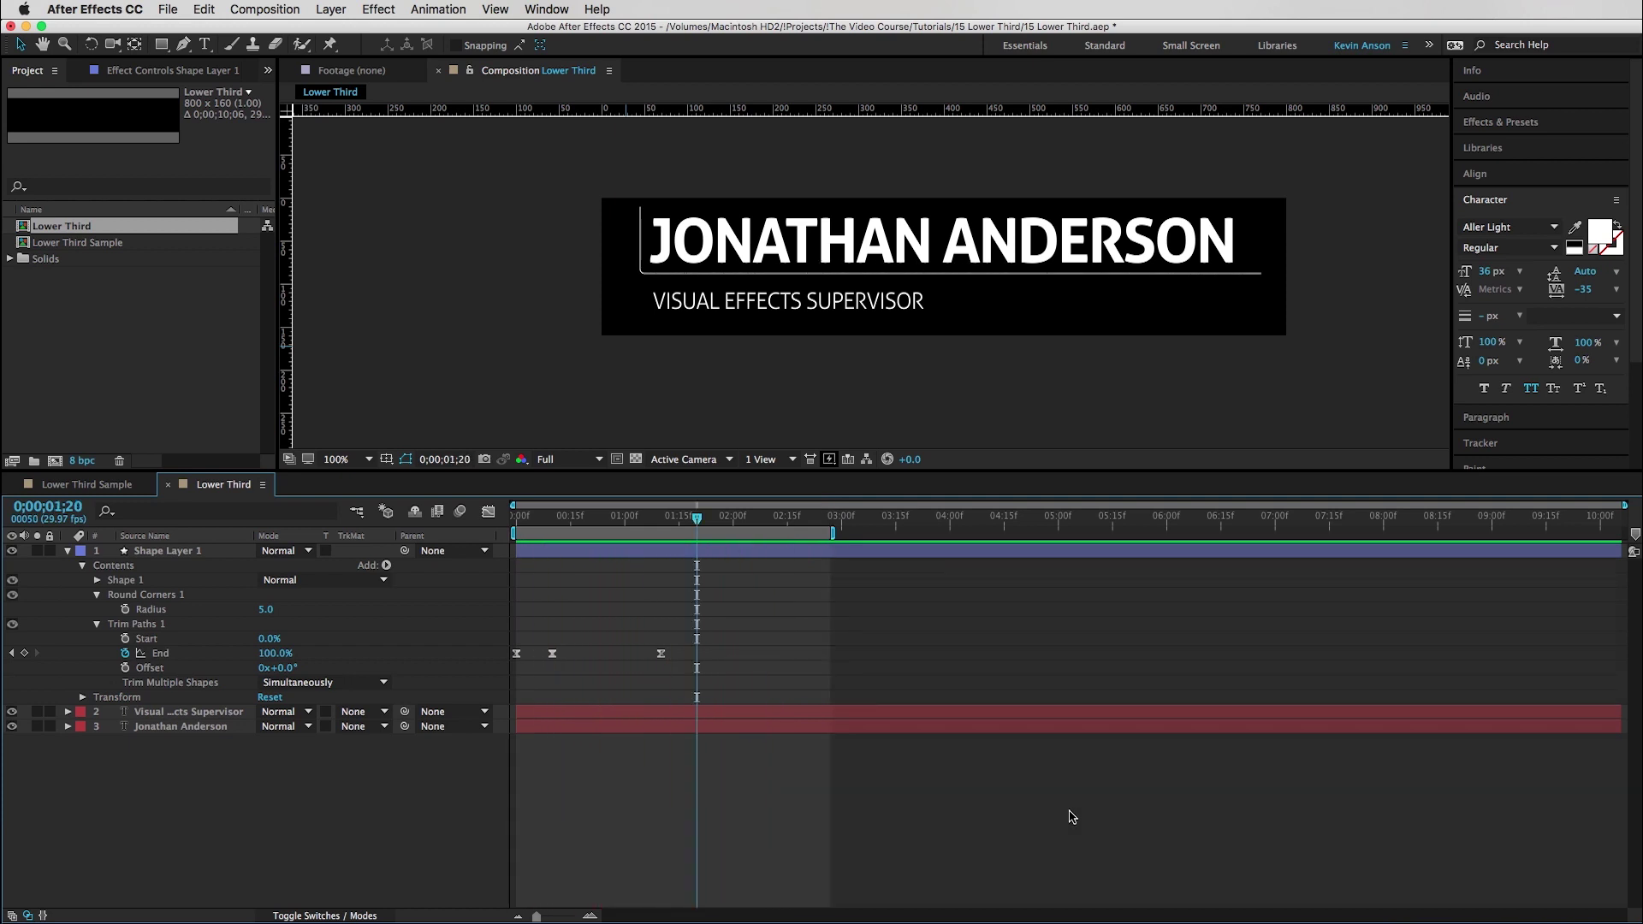
key(u)
click(222, 595)
key(p)
drag(267, 614, 249, 676)
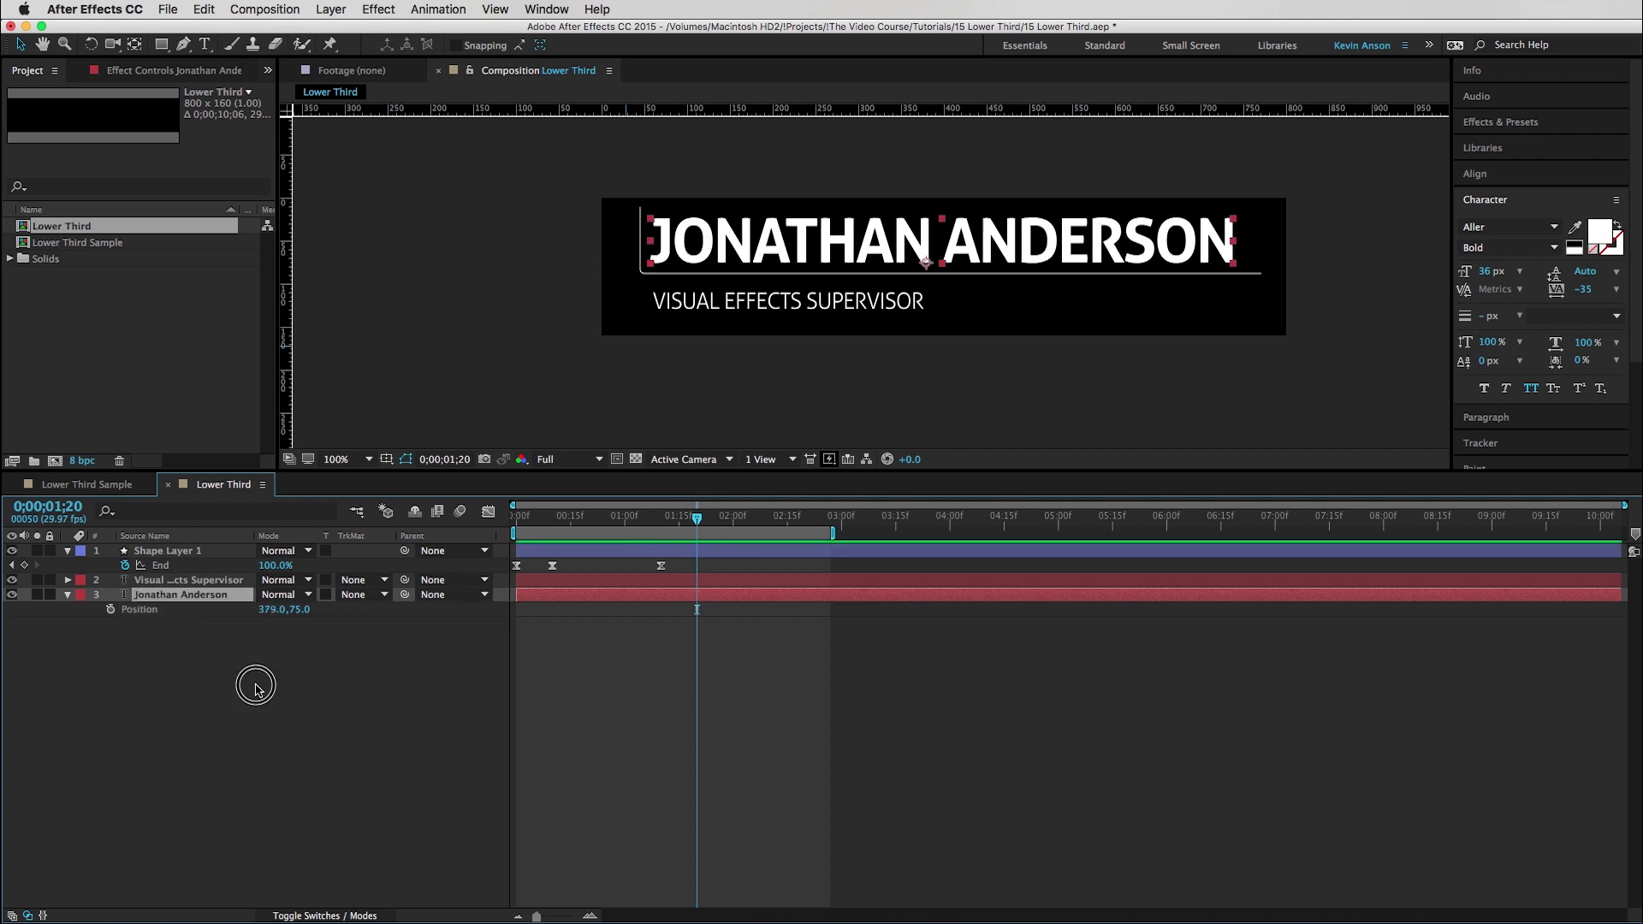
- Create a new white solid layer, White Solid 3
click(256, 686)
click(330, 9)
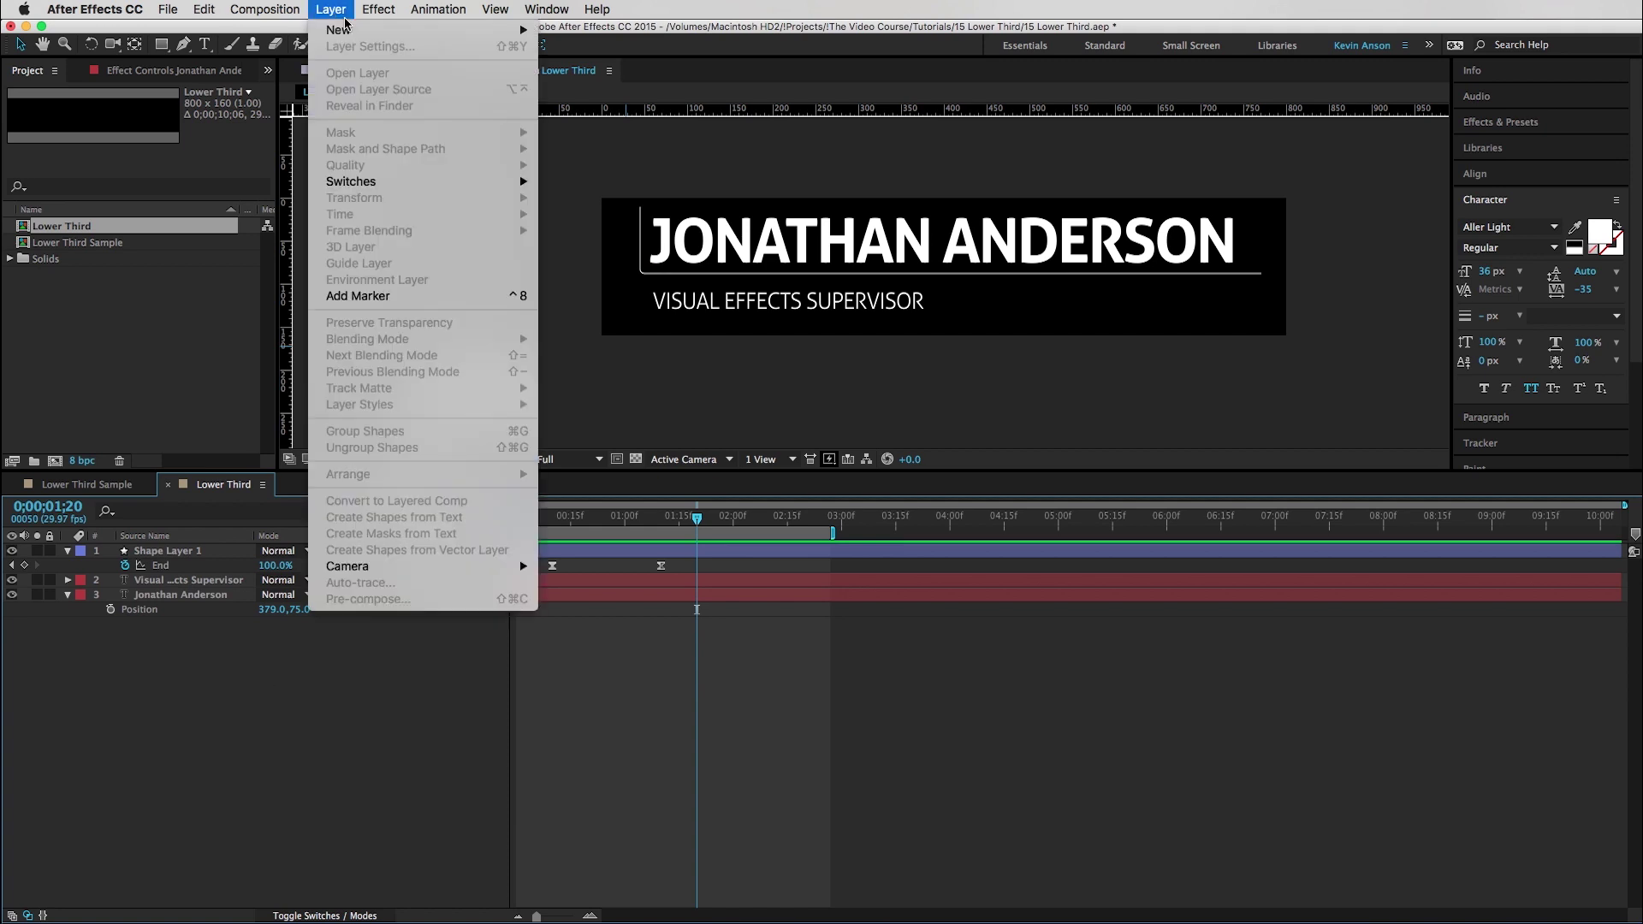
mouse_move(366, 34)
click(575, 52)
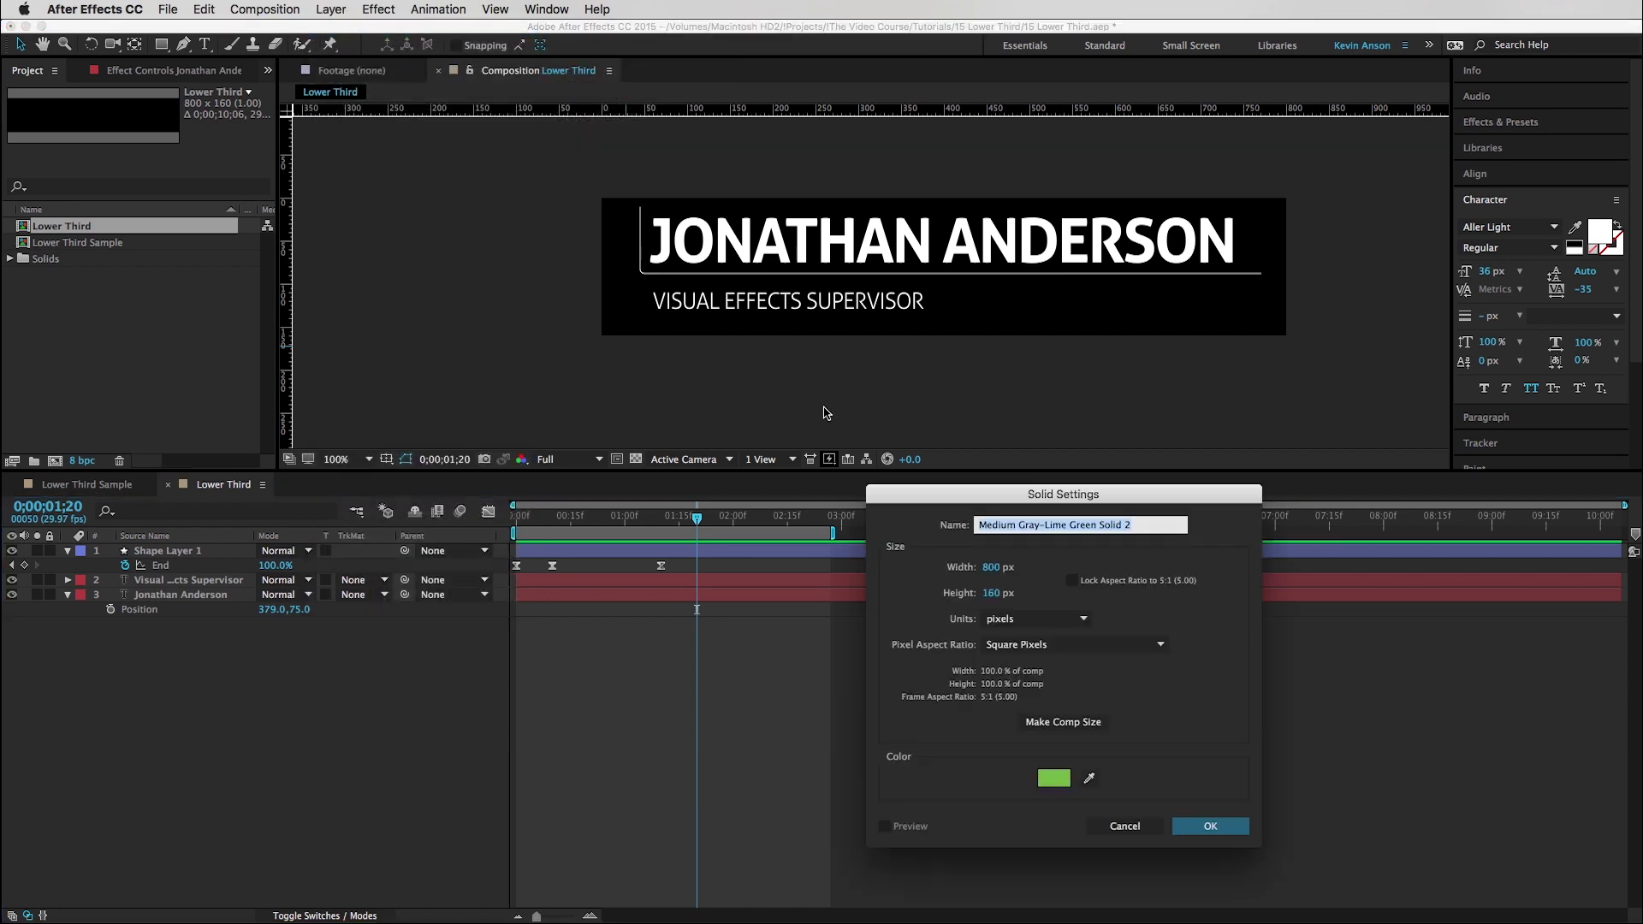
click(1053, 776)
drag(880, 606, 701, 547)
key(Return)
key(Return)
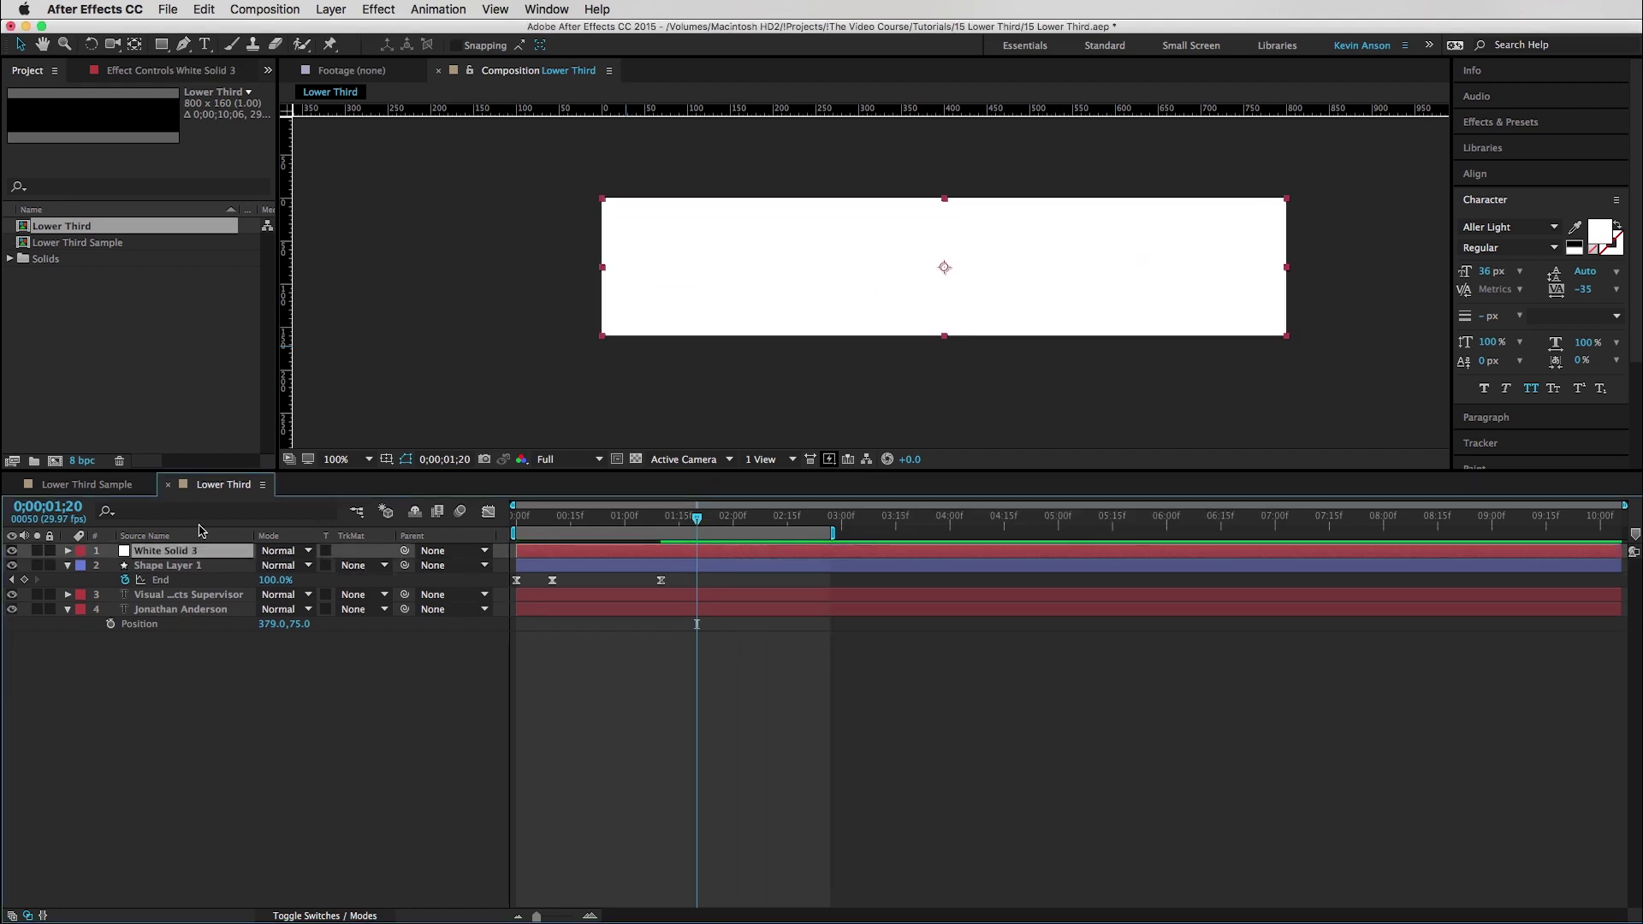
key(p)
drag(269, 565, 181, 602)
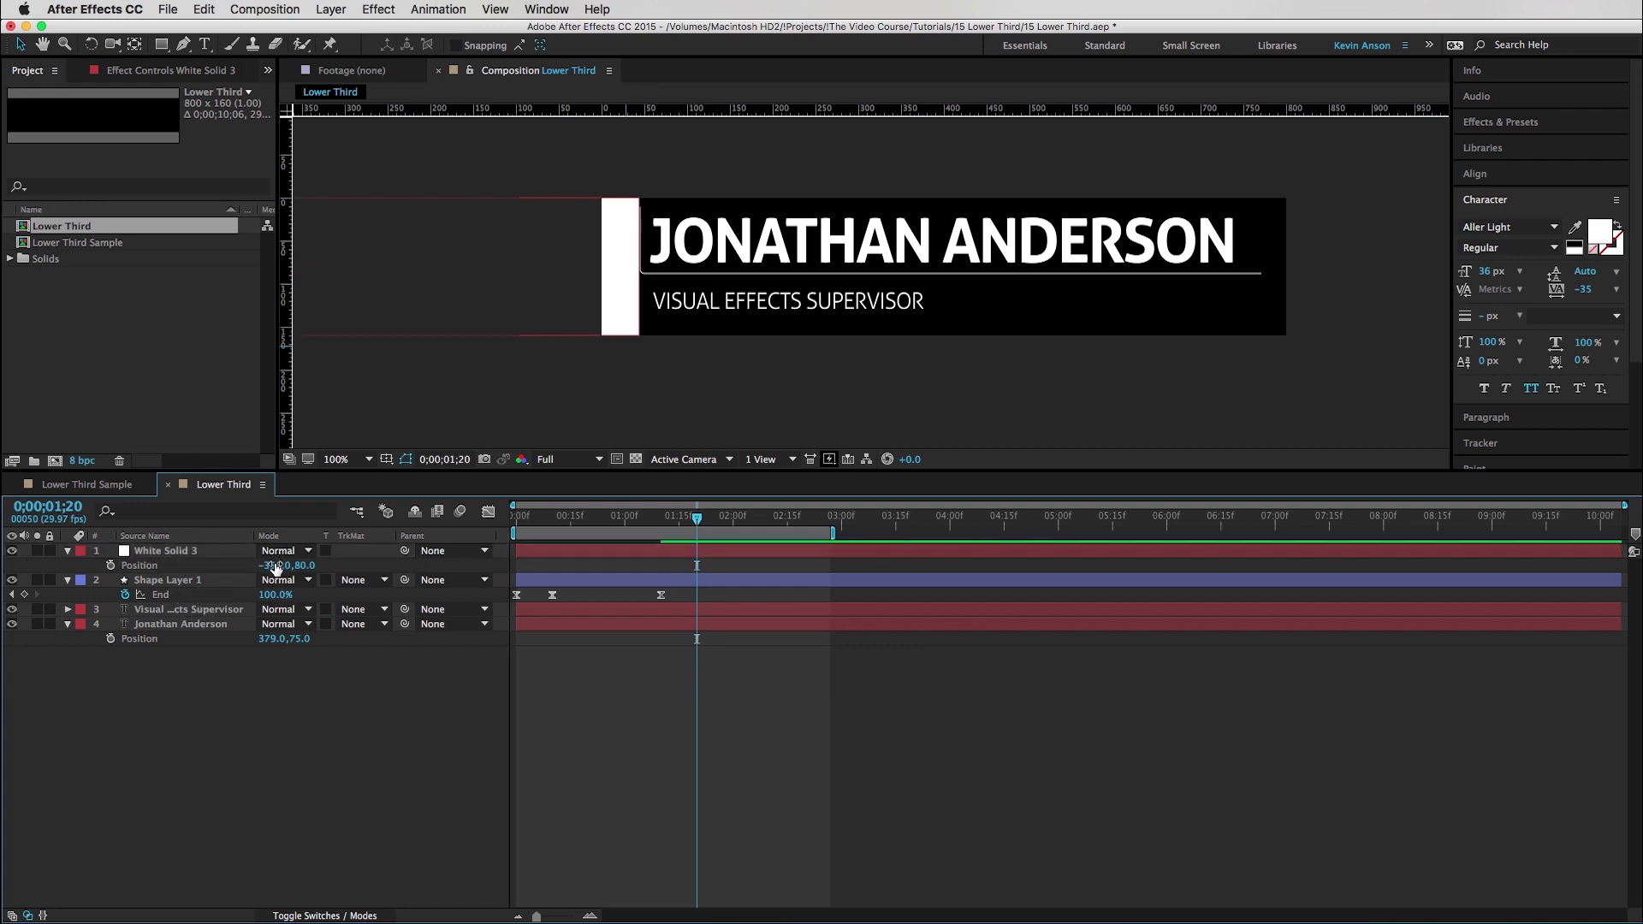
drag(275, 567, 343, 563)
scroll(646, 238, up, 3)
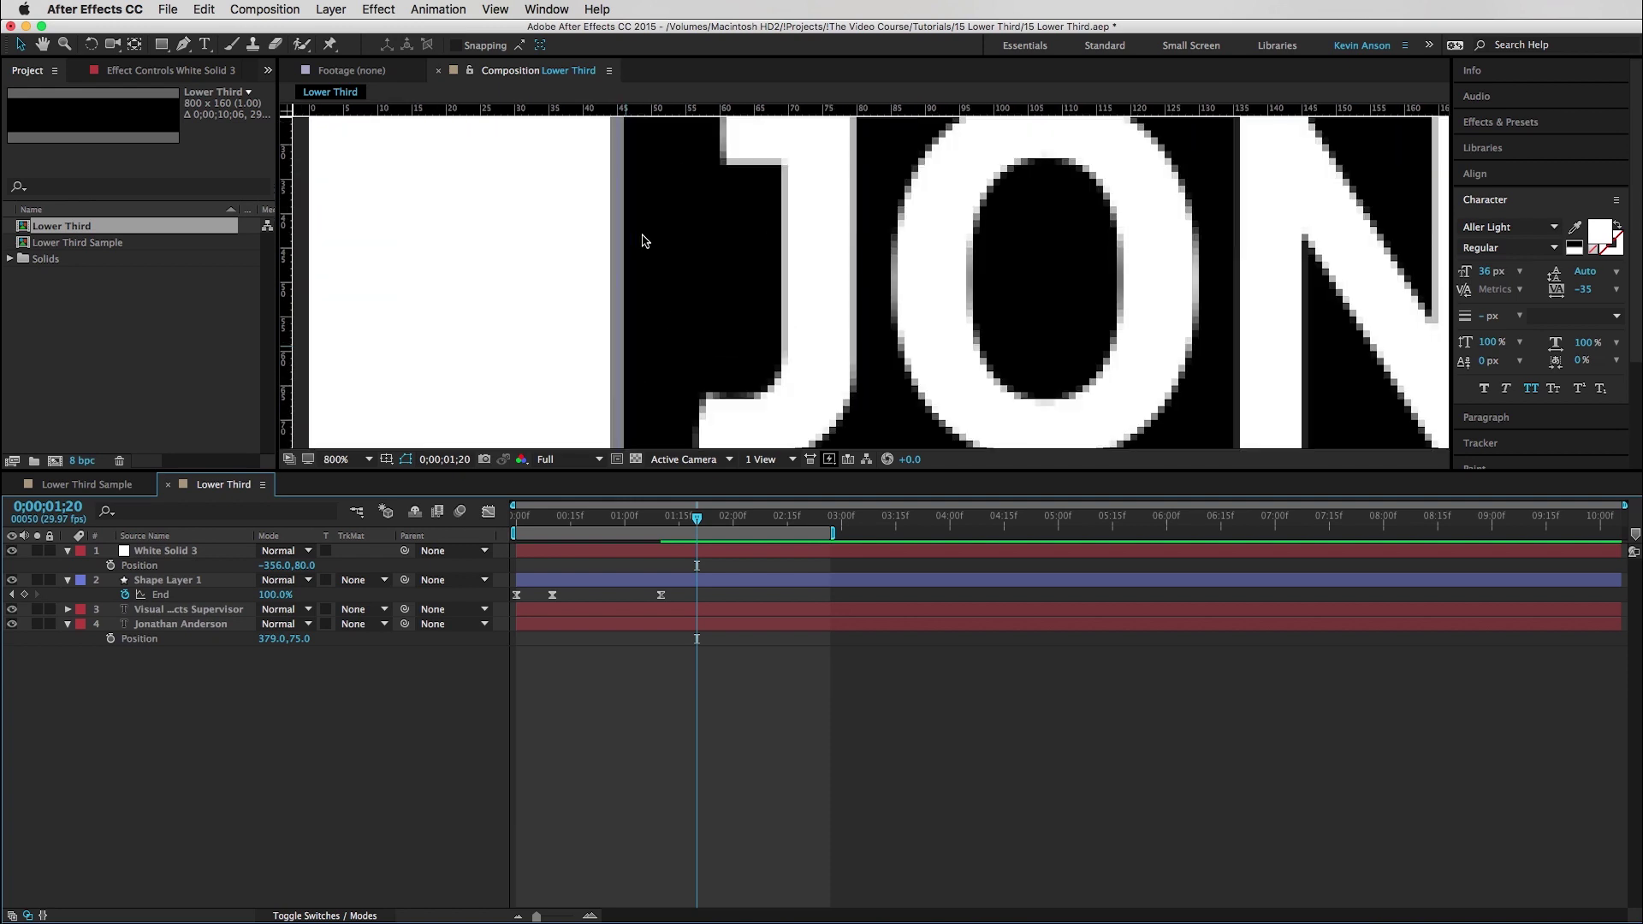
drag(275, 566, 275, 569)
drag(550, 352, 560, 360)
scroll(758, 334, down, 6)
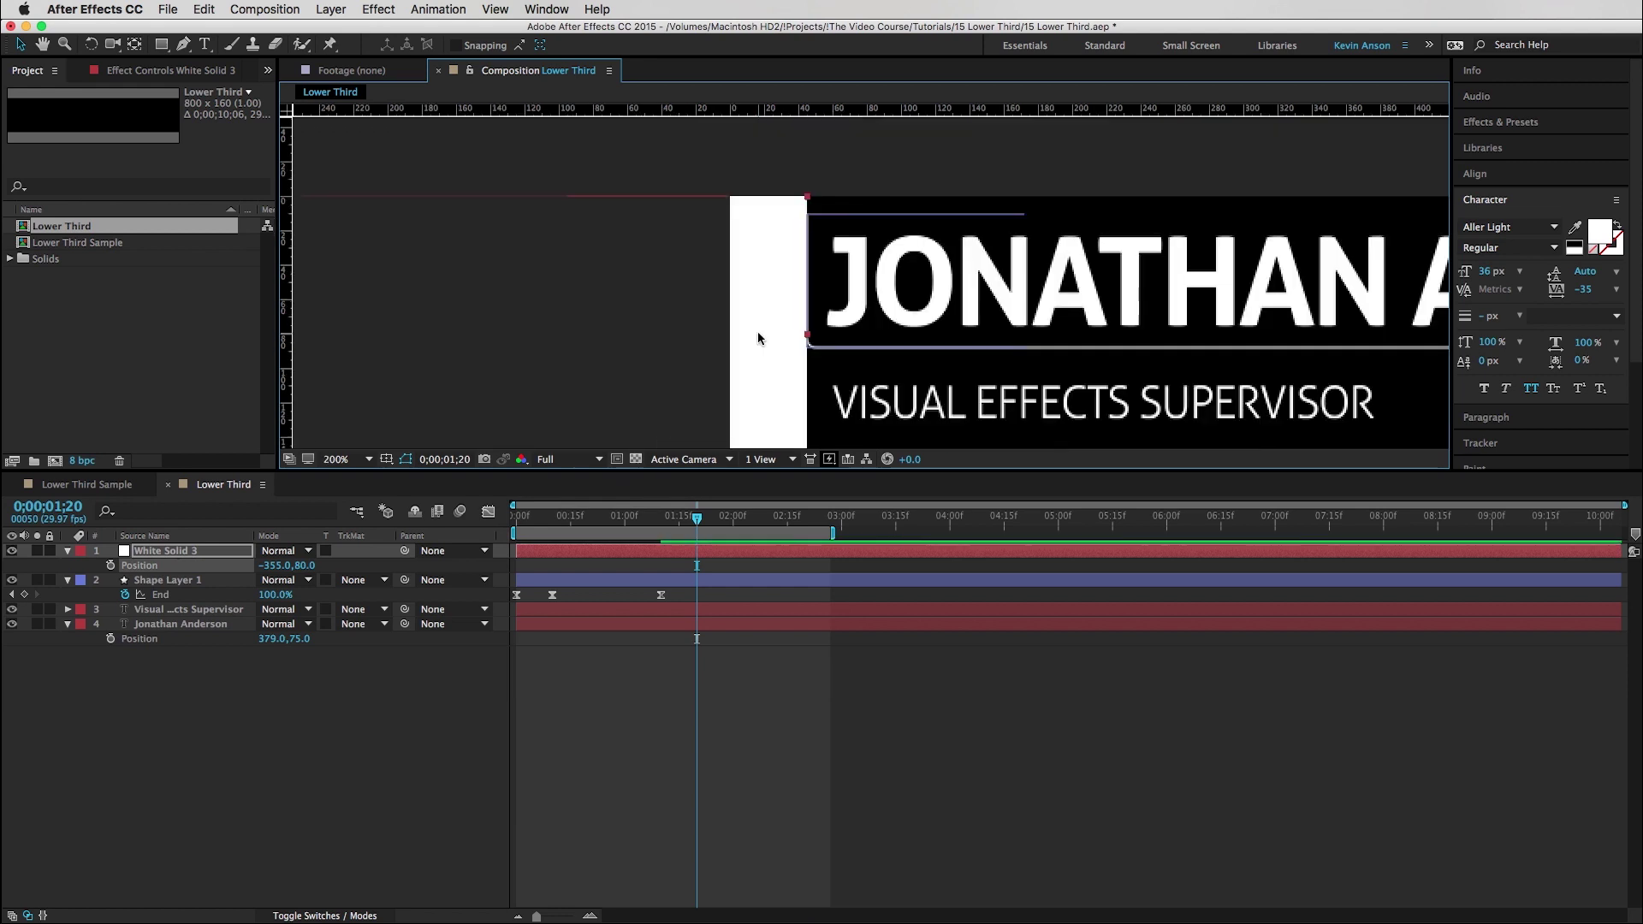
drag(1004, 293, 774, 284)
drag(174, 557, 182, 623)
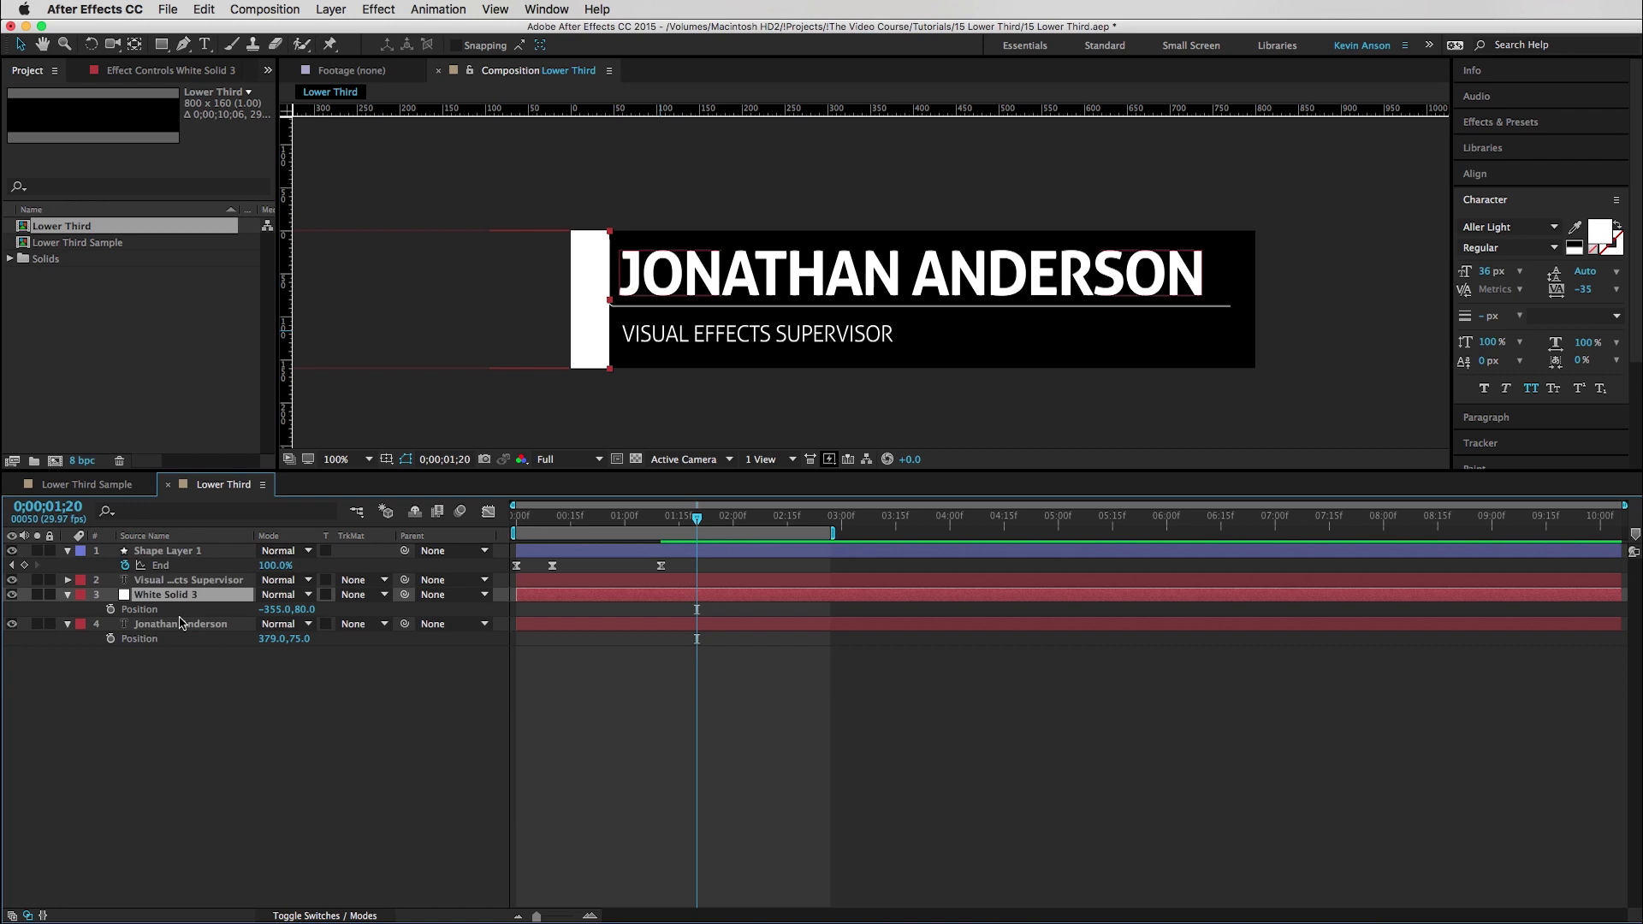
click(212, 627)
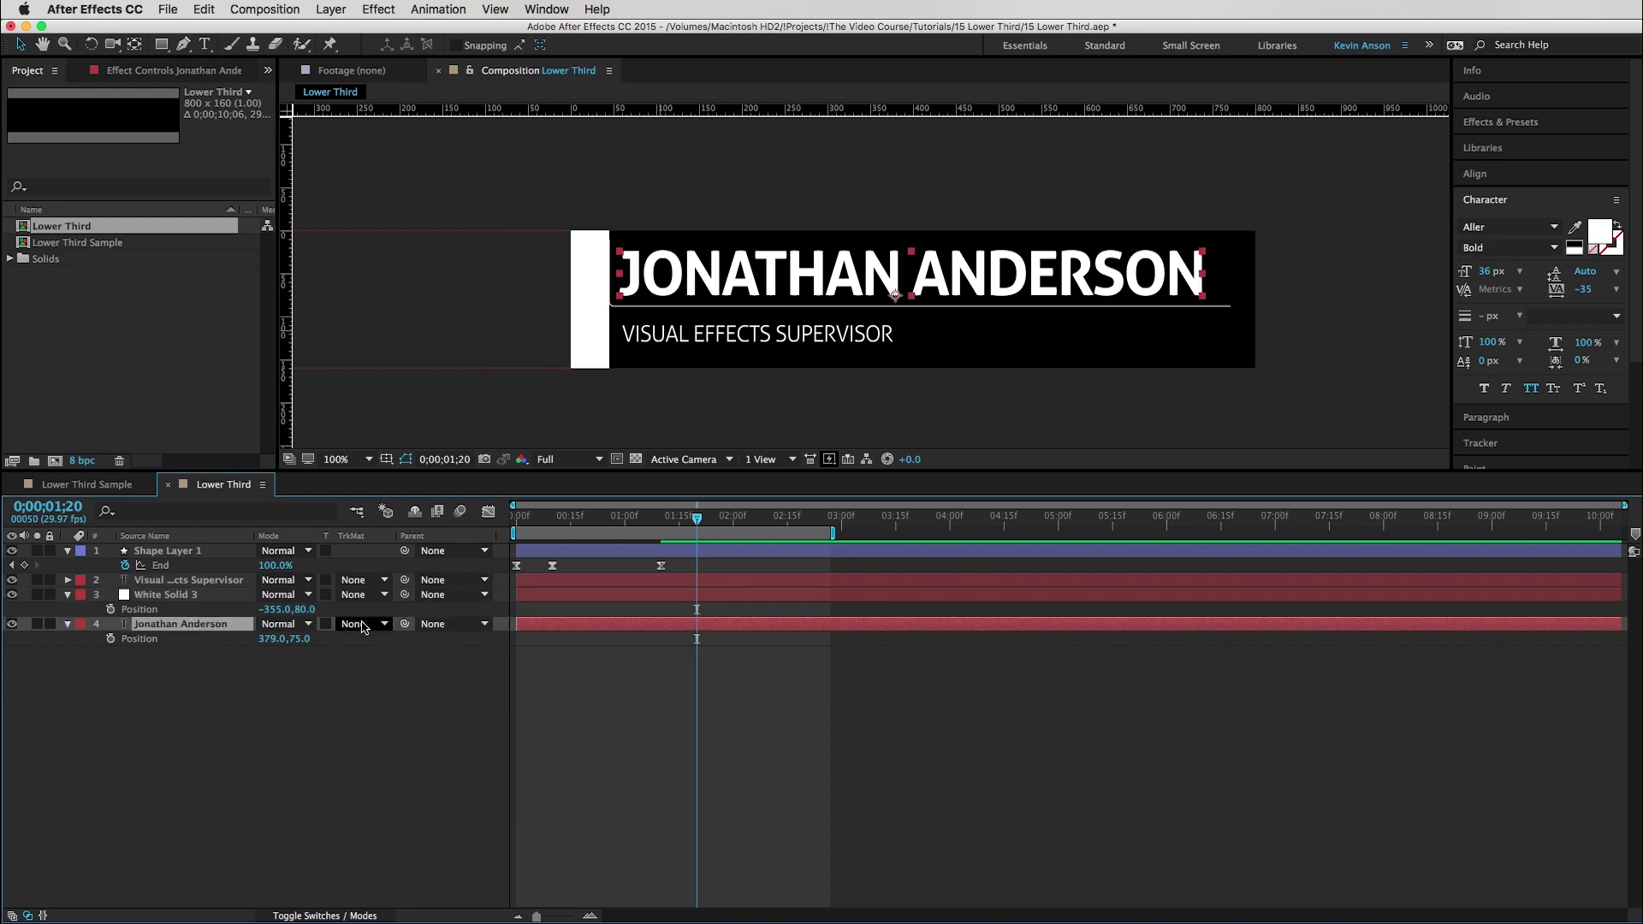
click(363, 627)
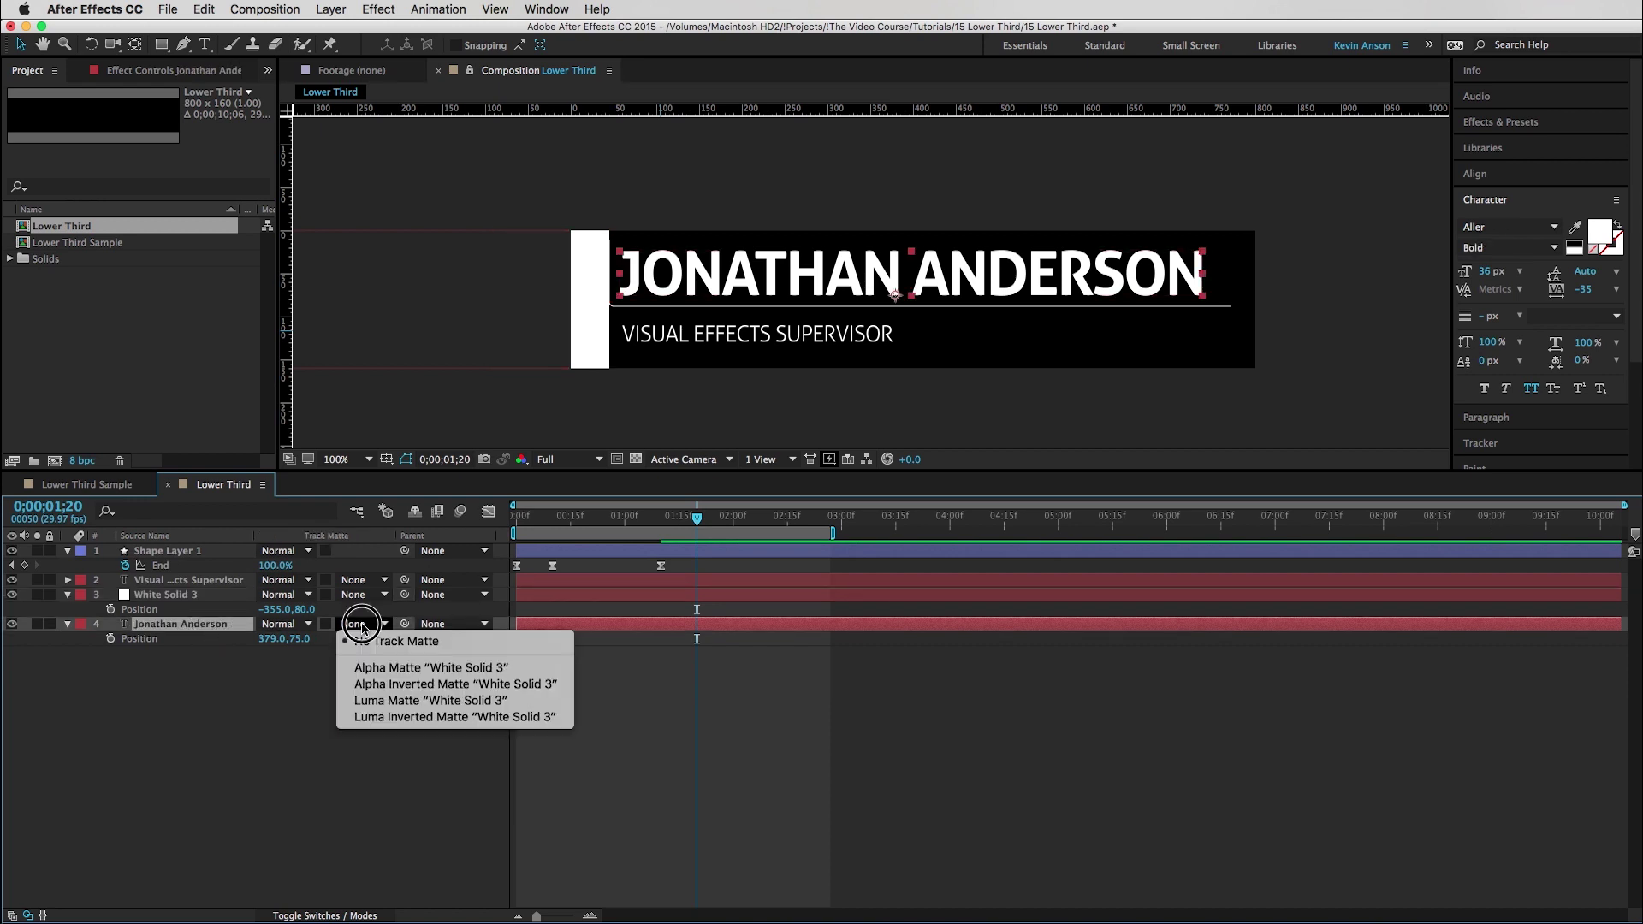
click(411, 686)
click(572, 705)
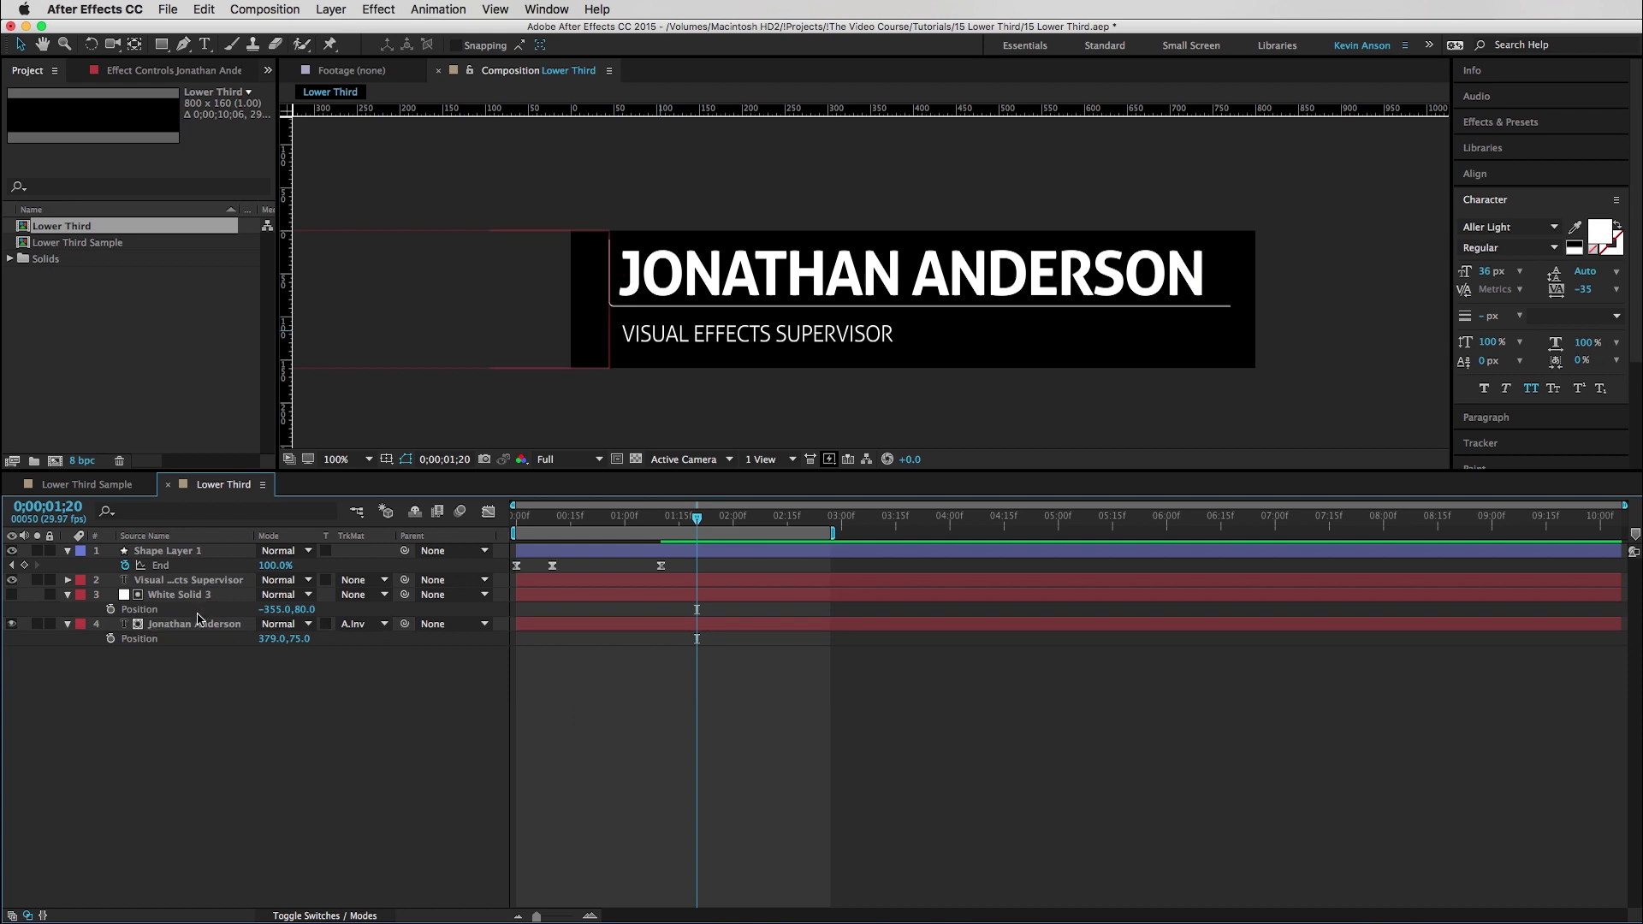
click(196, 625)
drag(268, 644, 129, 659)
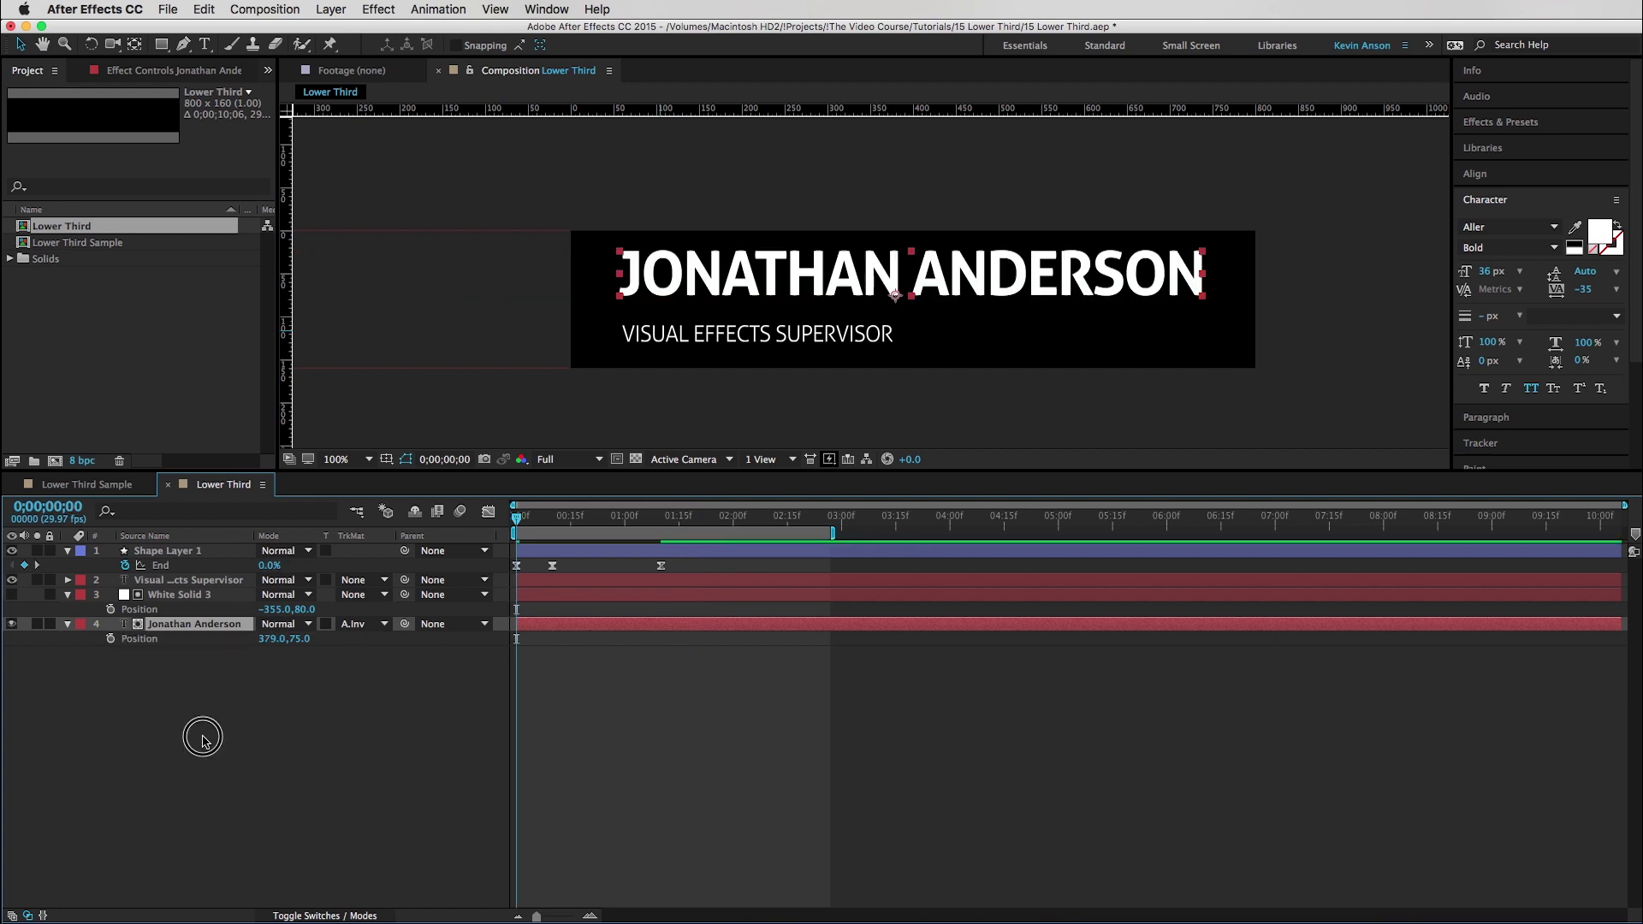
- Keyframe the name's Position from -338,75 to 379,75, ending ten frames in at 0;00;01;10
click(202, 733)
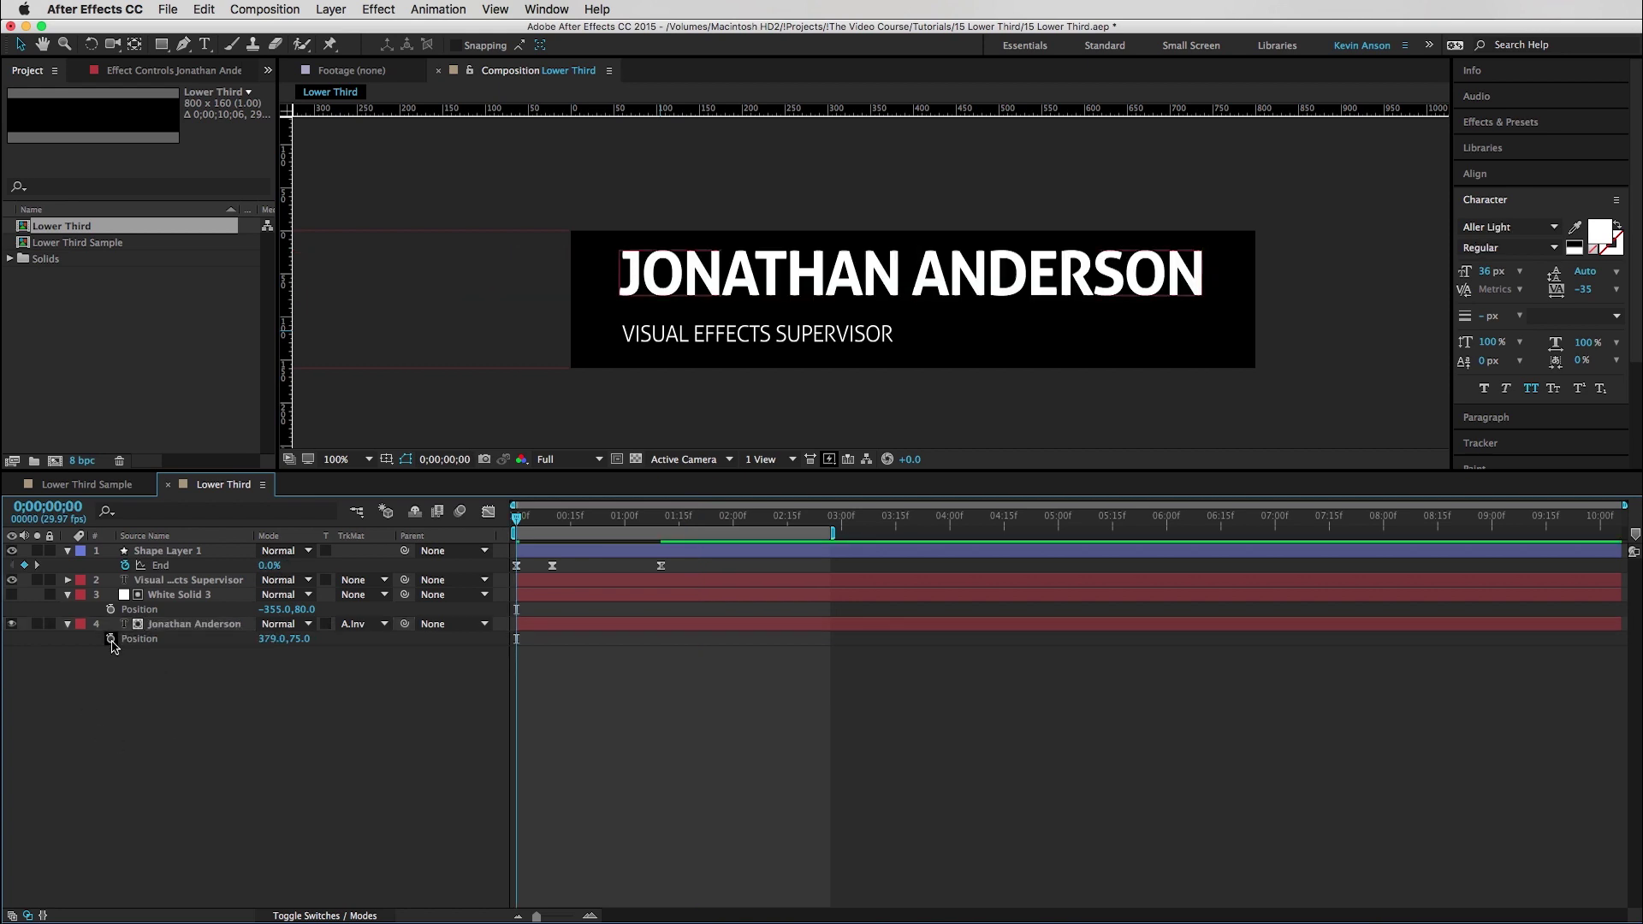
click(111, 639)
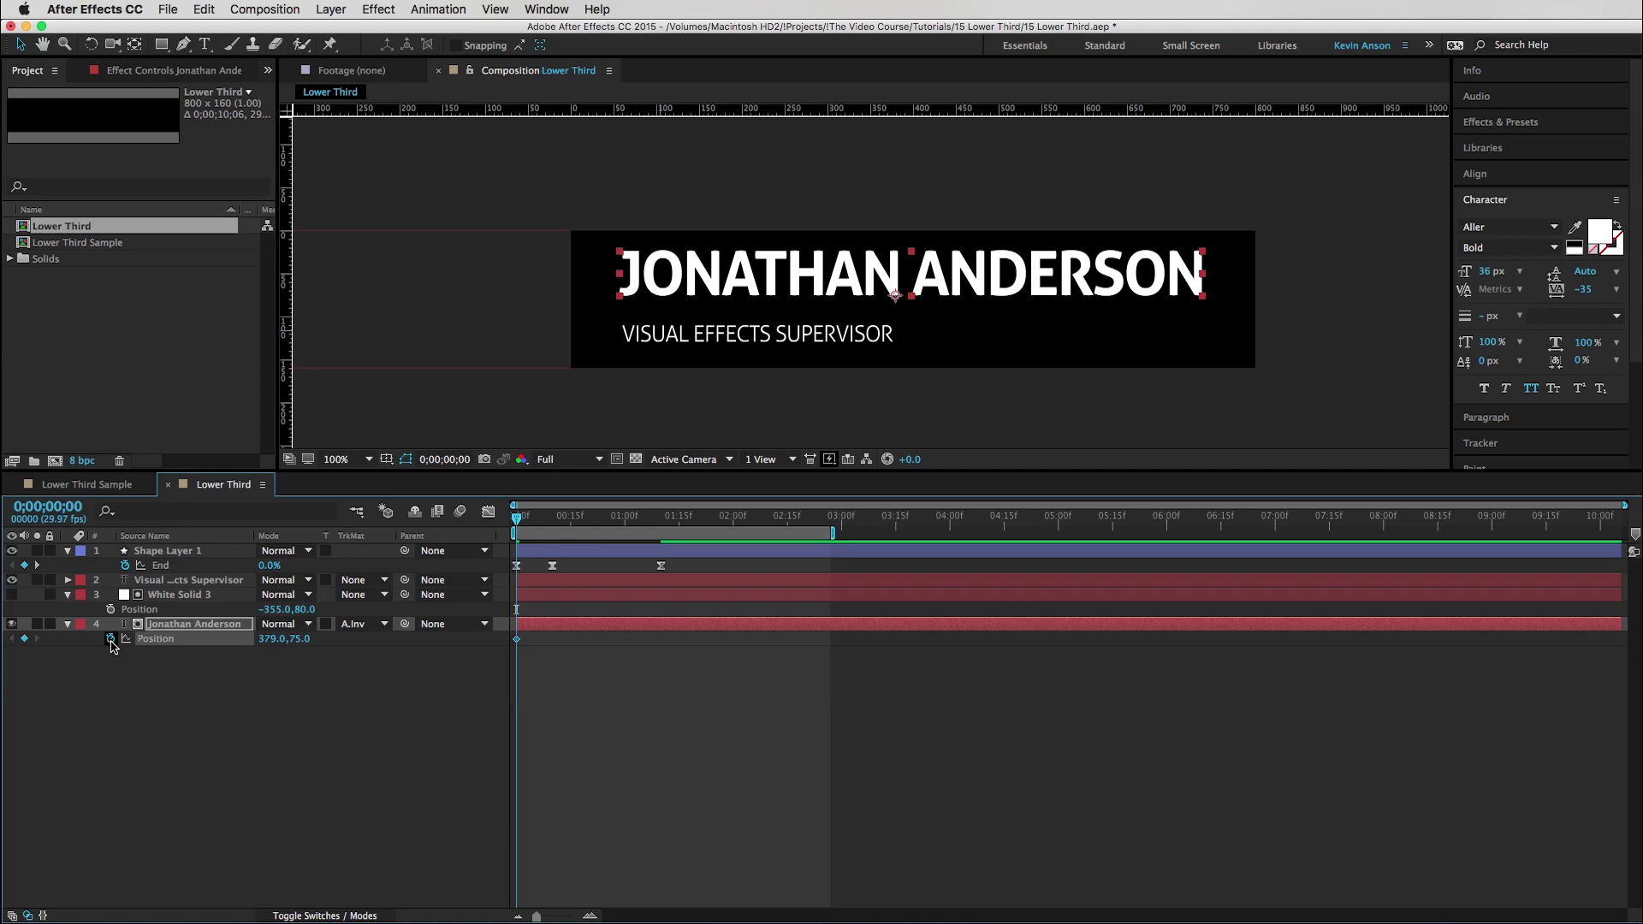
key(shift+Page_Down)
key(shift+Page_Down)
key(shift+Page_Down)
key(shift+Page_Down)
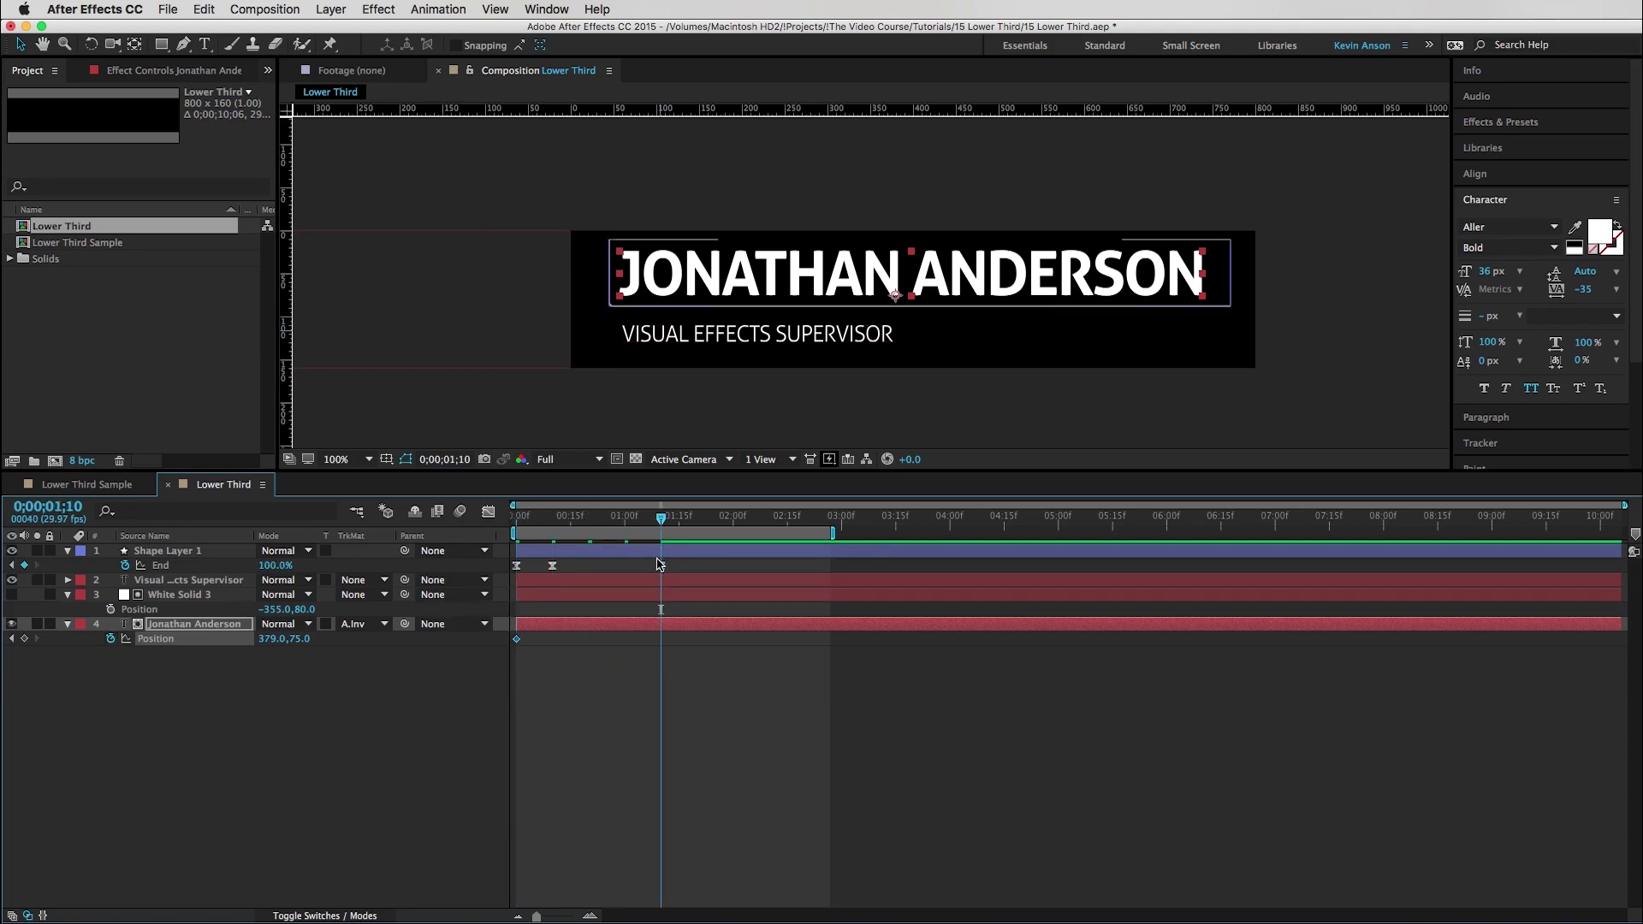
click(24, 639)
click(12, 639)
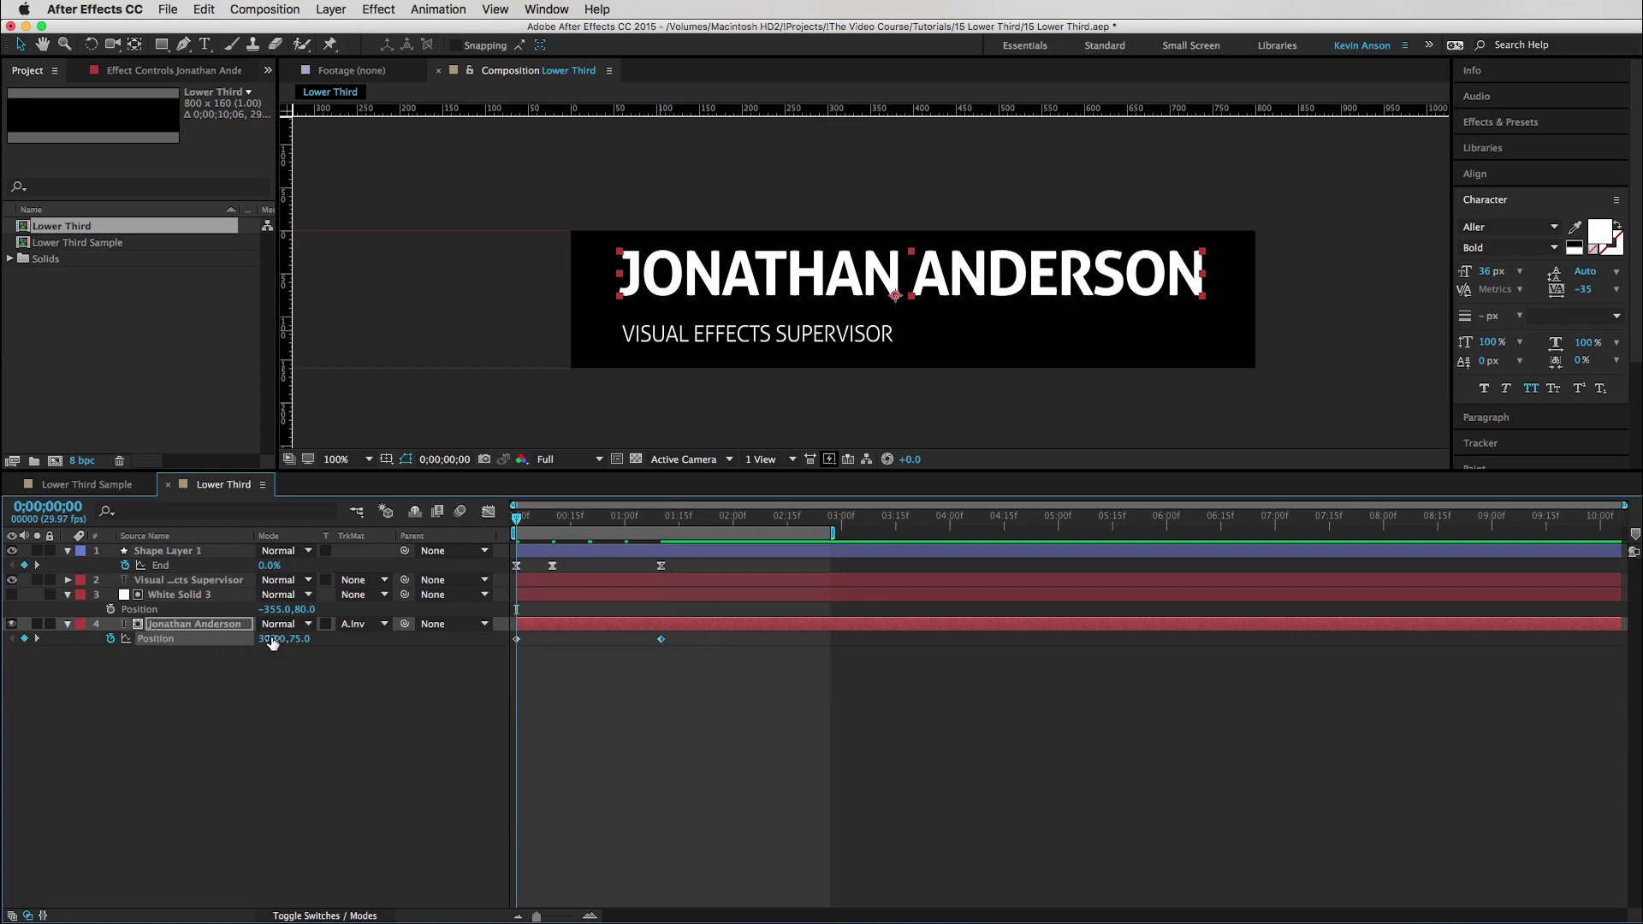
drag(272, 643, 210, 655)
click(209, 655)
- Shift the name's slide-in later so it finishes around 0;00;01;18, then scrub to check
drag(513, 519, 545, 541)
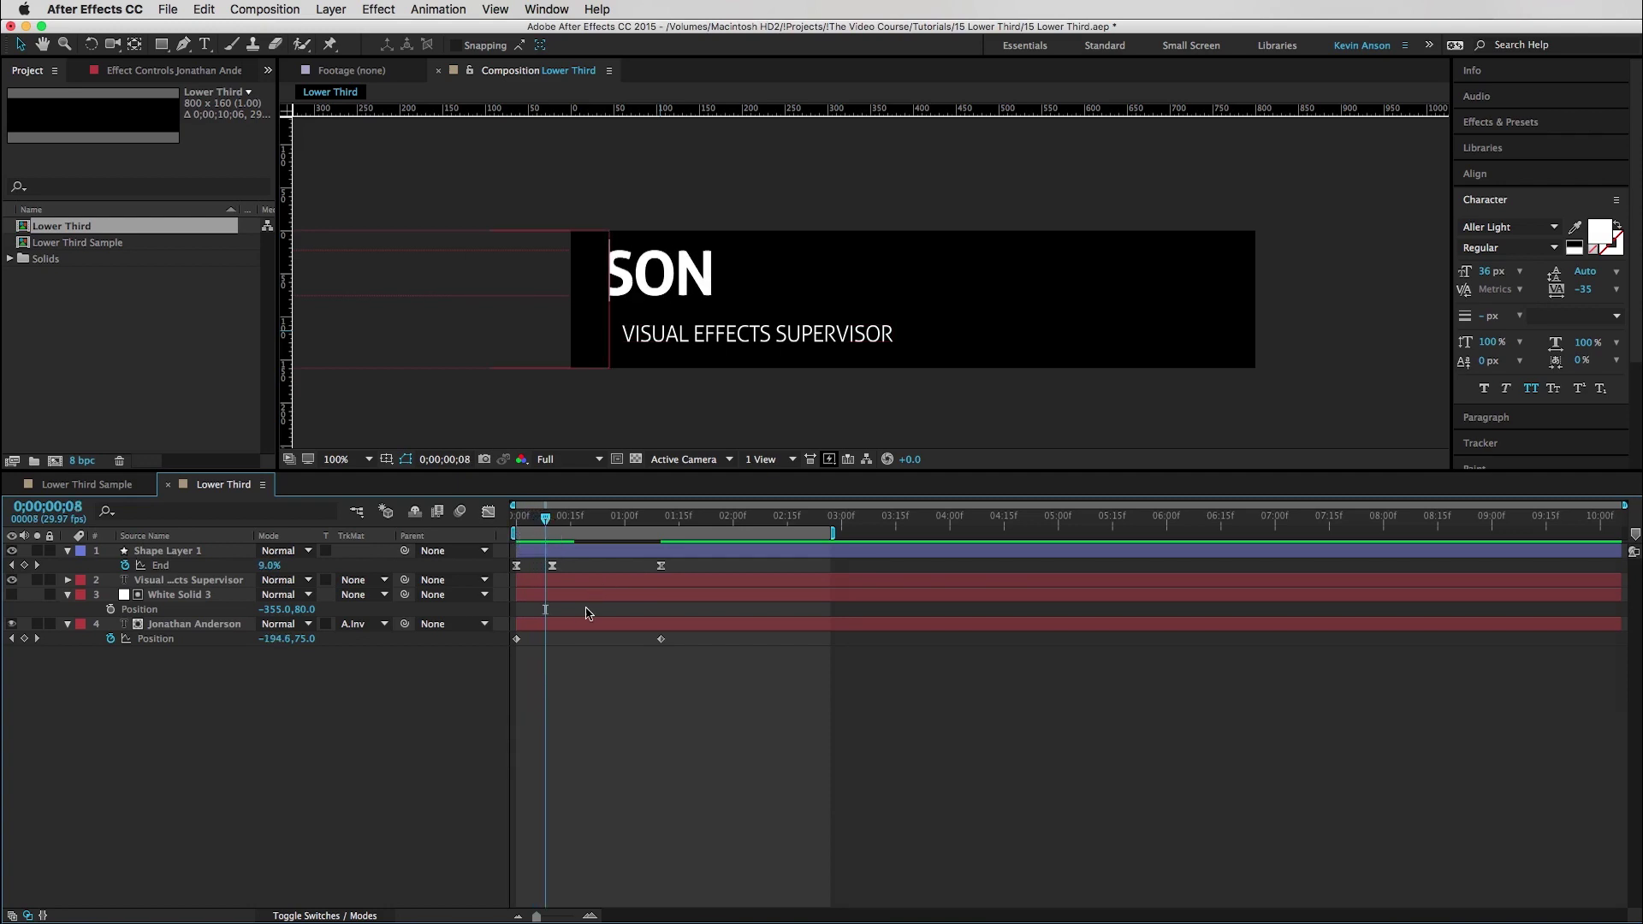
drag(568, 626, 744, 651)
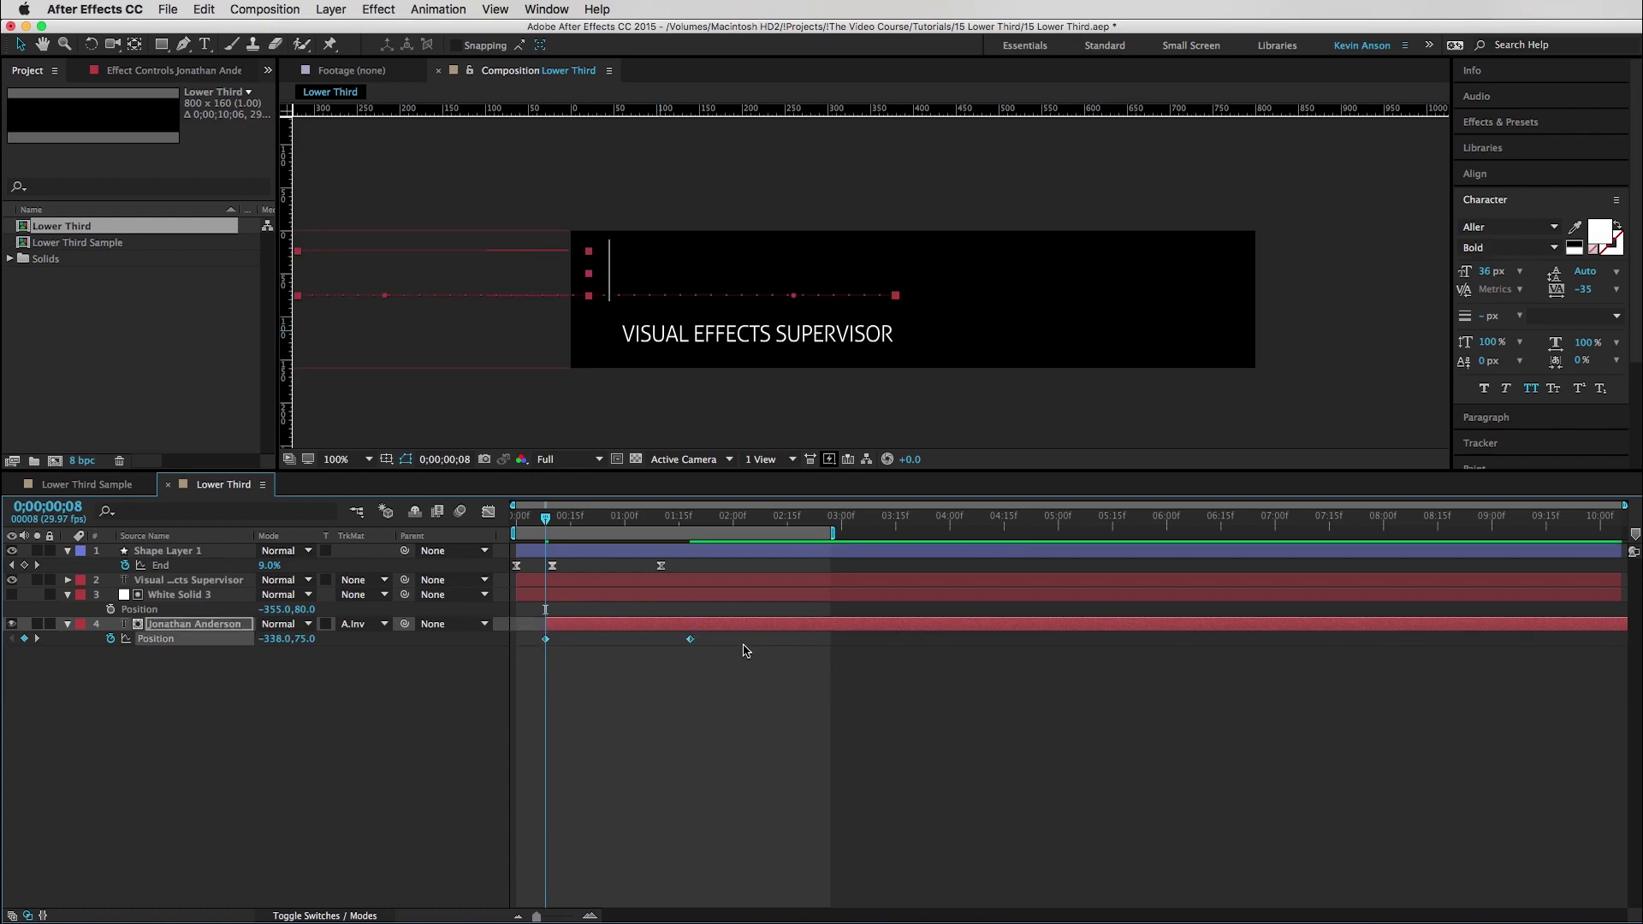
click(1008, 813)
drag(555, 519, 693, 523)
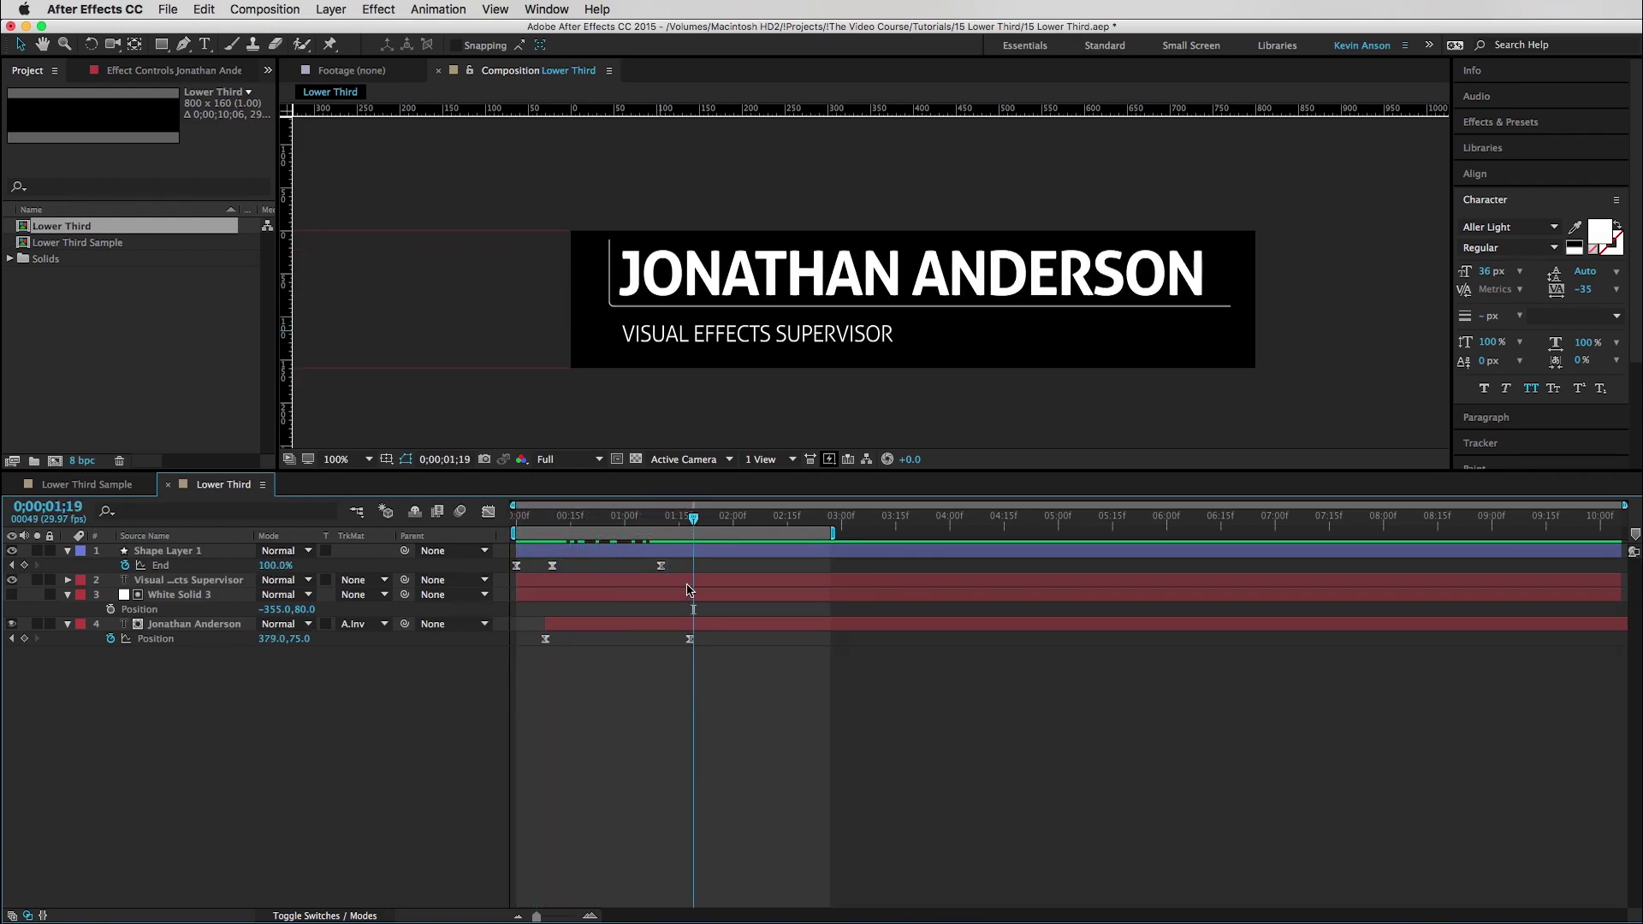
- Give the name's last Position keyframe 65% incoming and outgoing influence, then preview
right_click(690, 640)
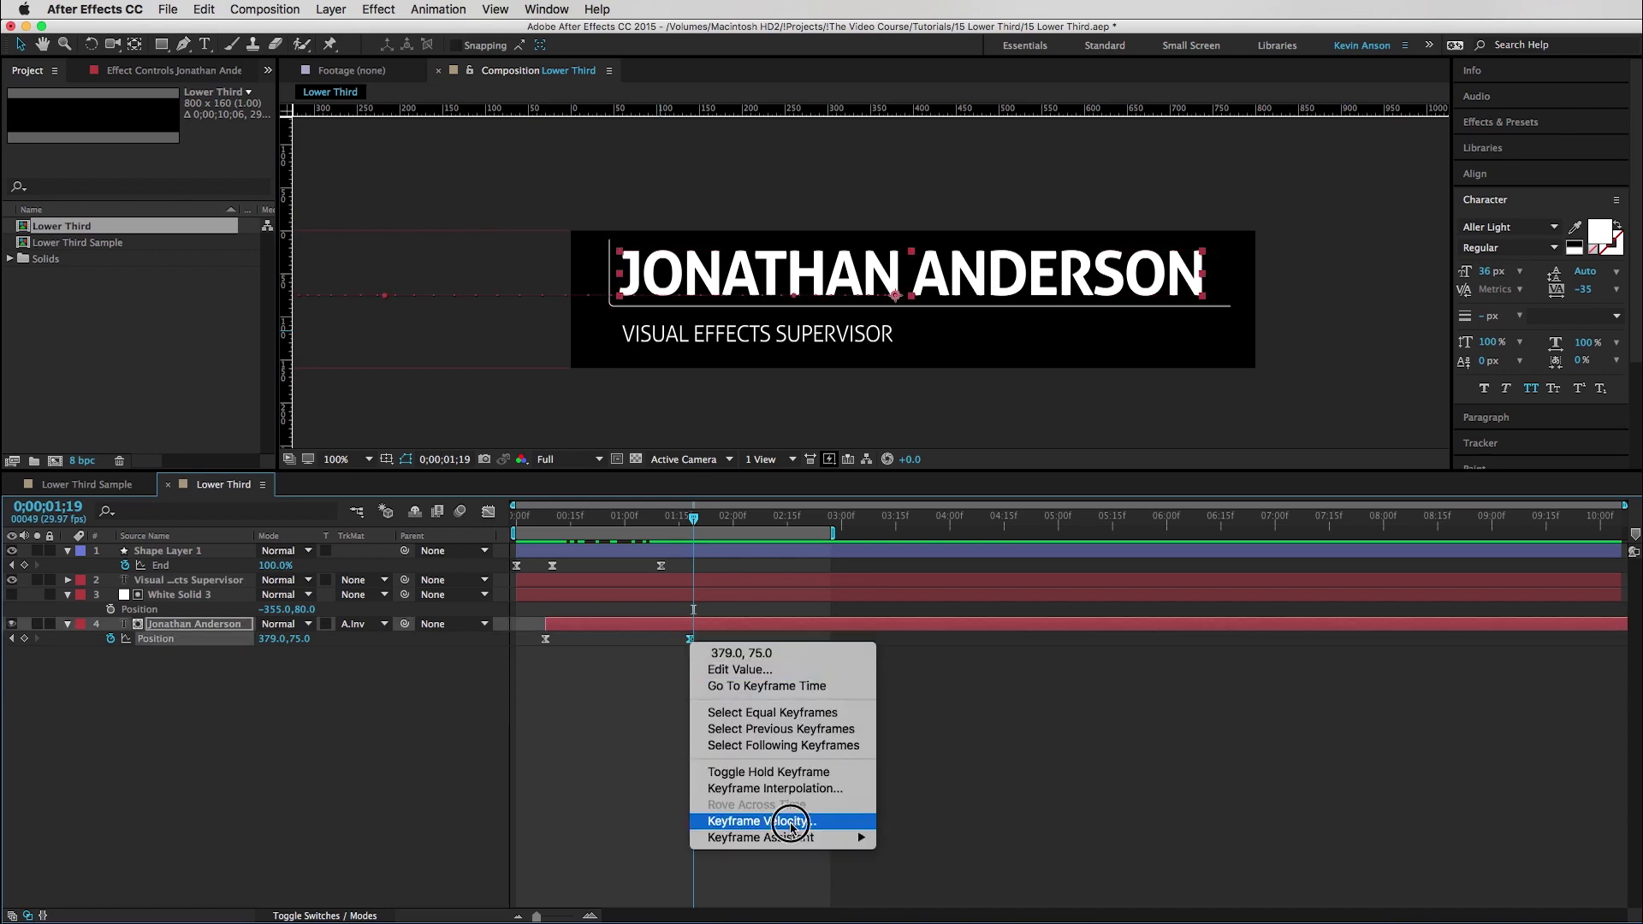
click(789, 823)
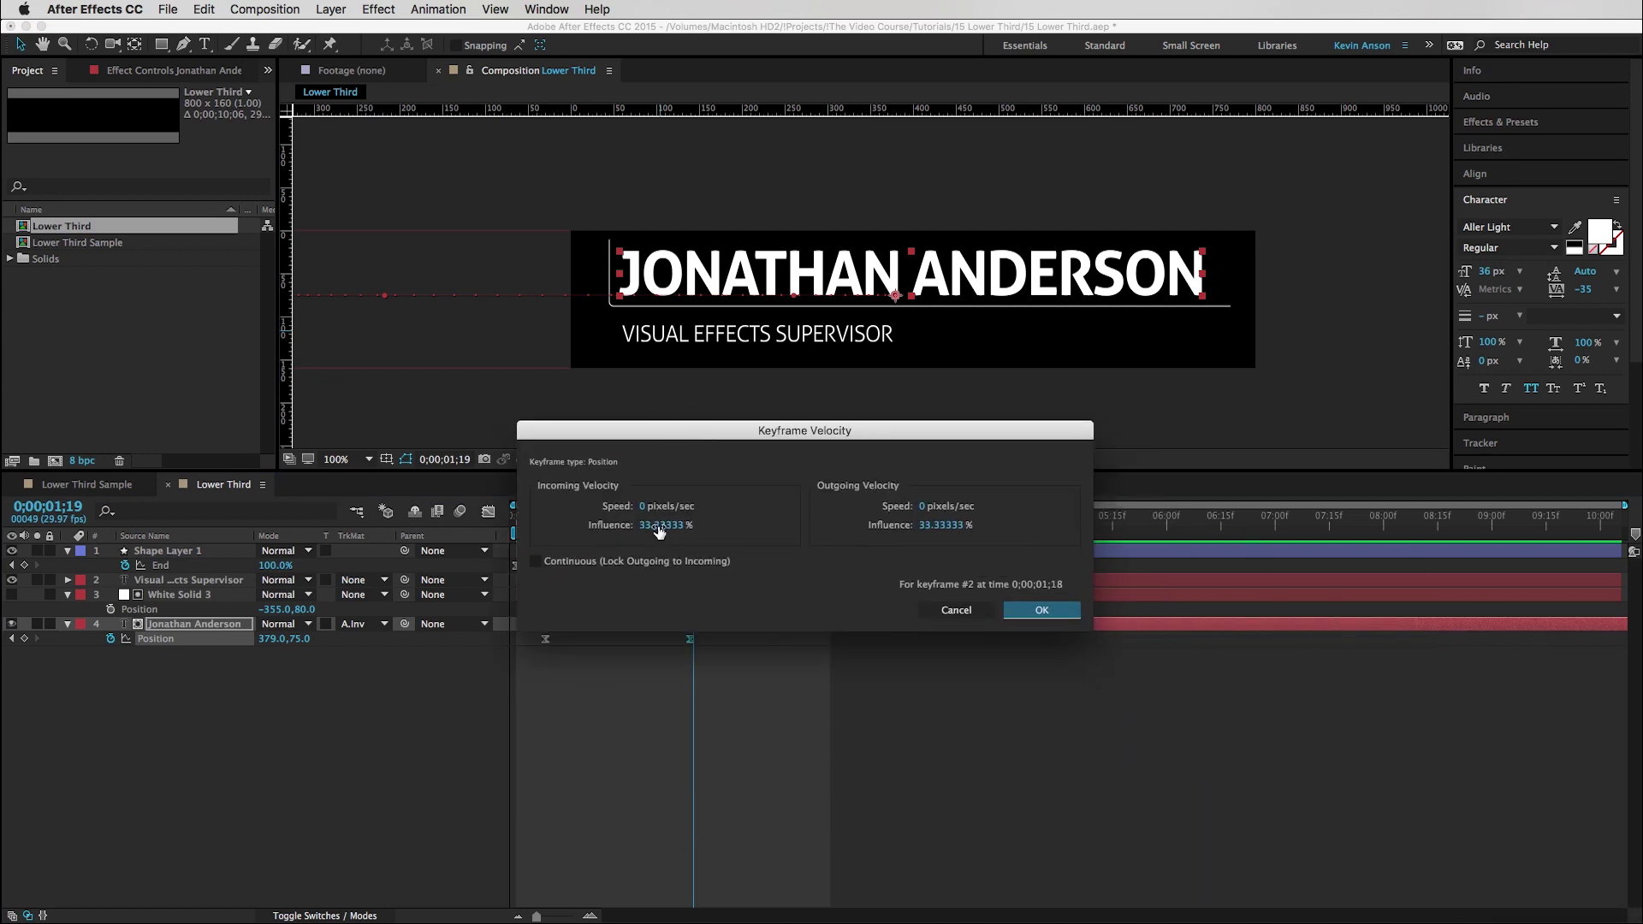
click(658, 526)
text(65)
key(Tab)
text(6)
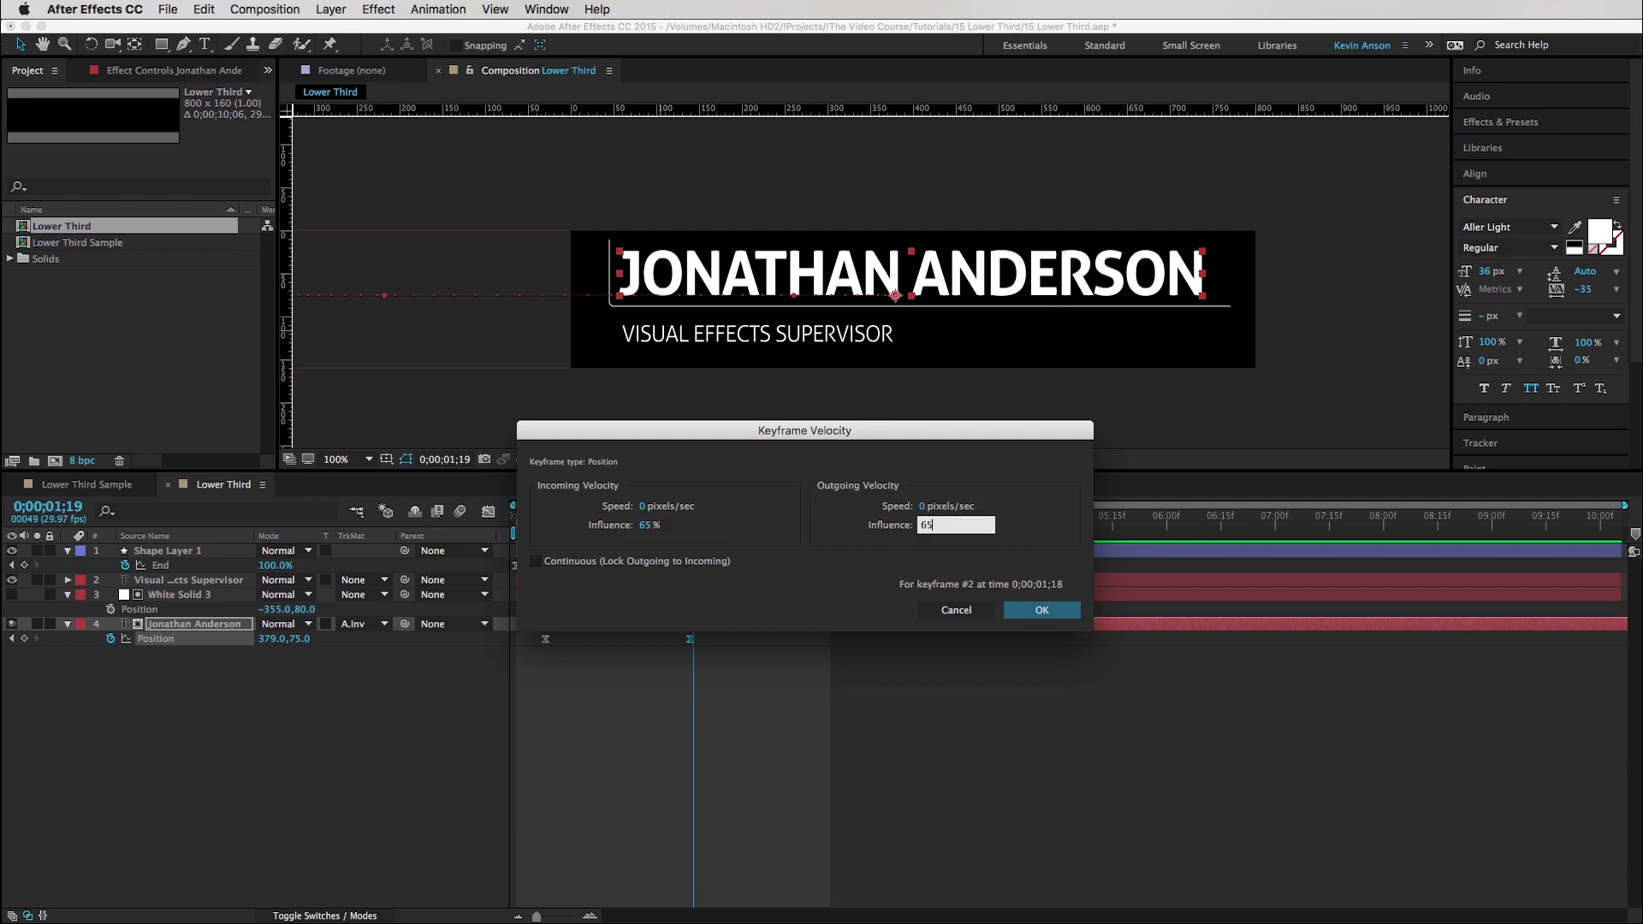
text(5)
key(Return)
click(721, 760)
drag(622, 521, 722, 532)
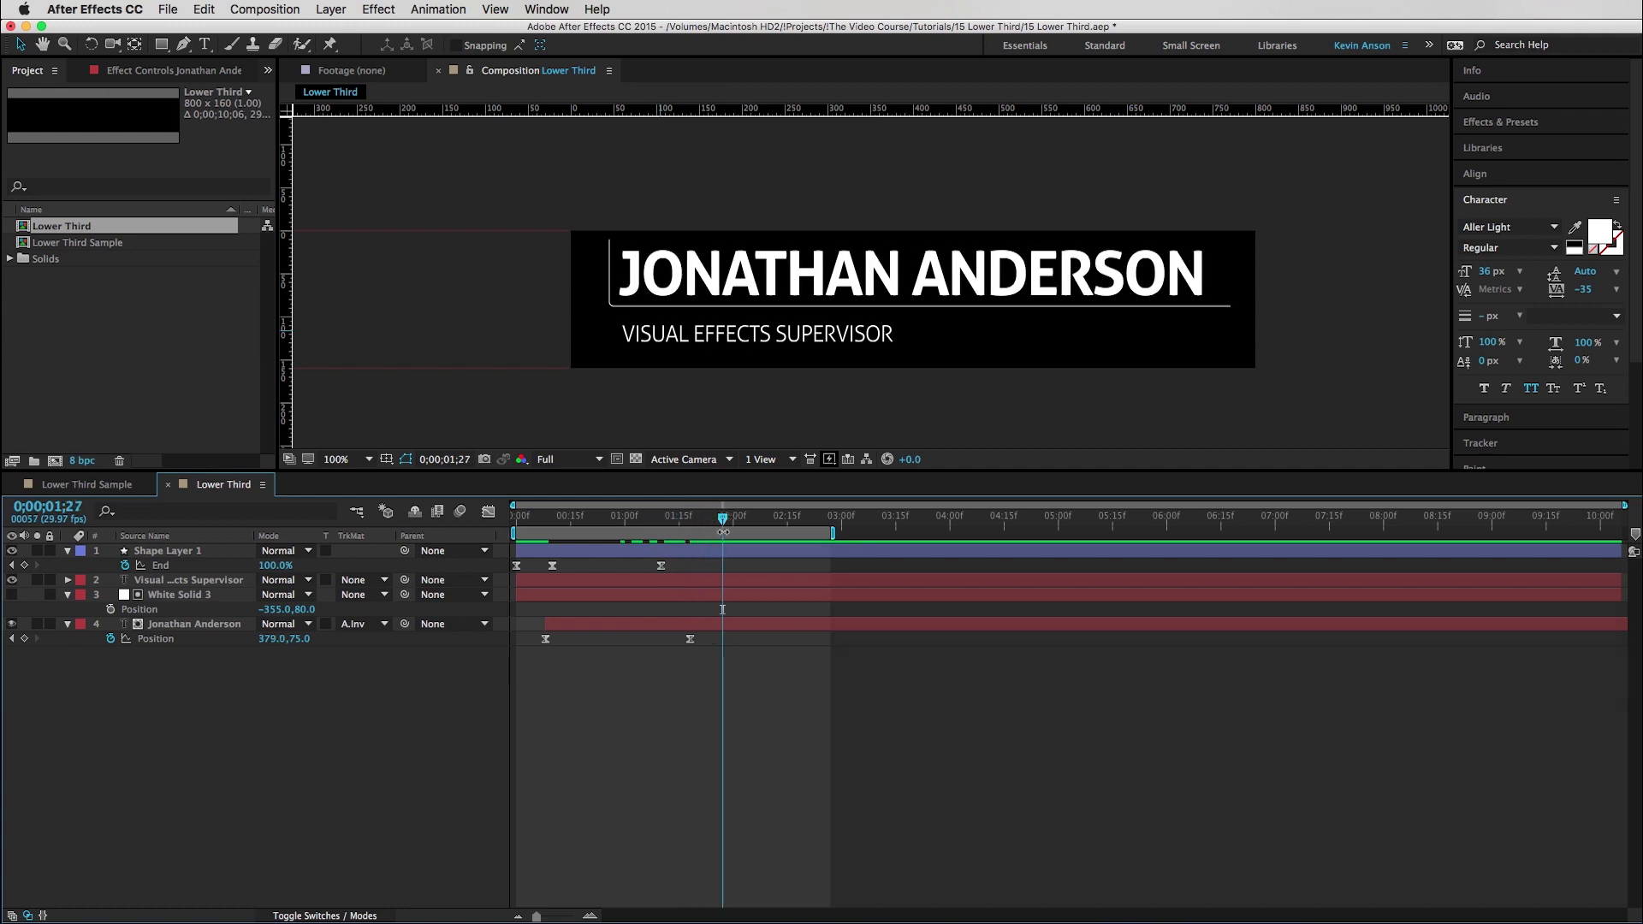
key(space)
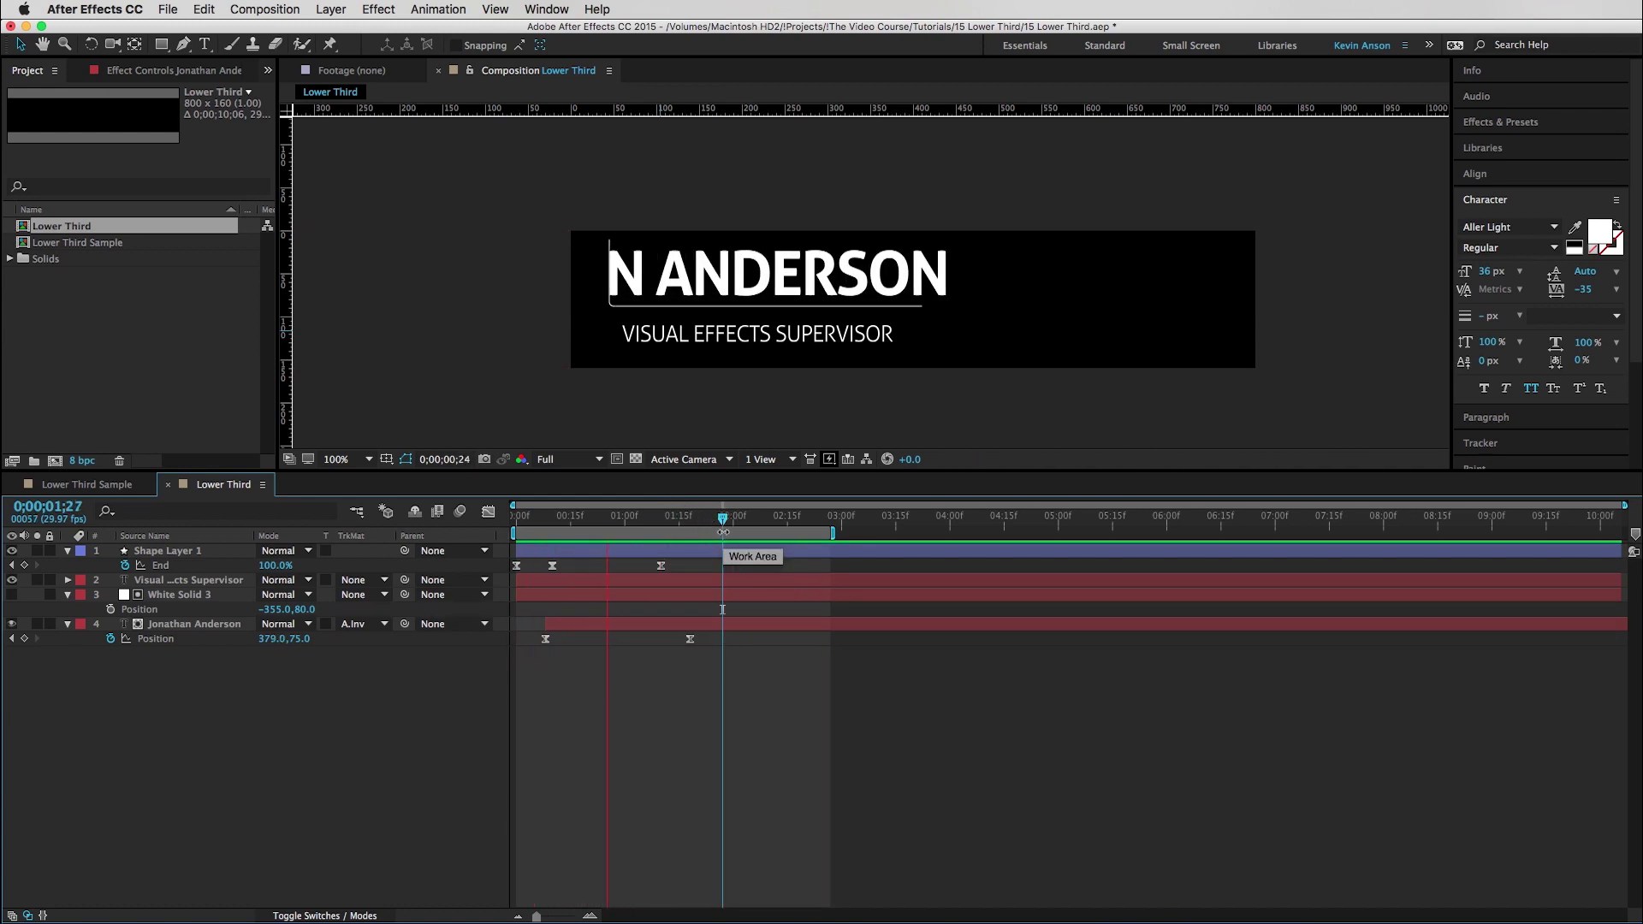
key(space)
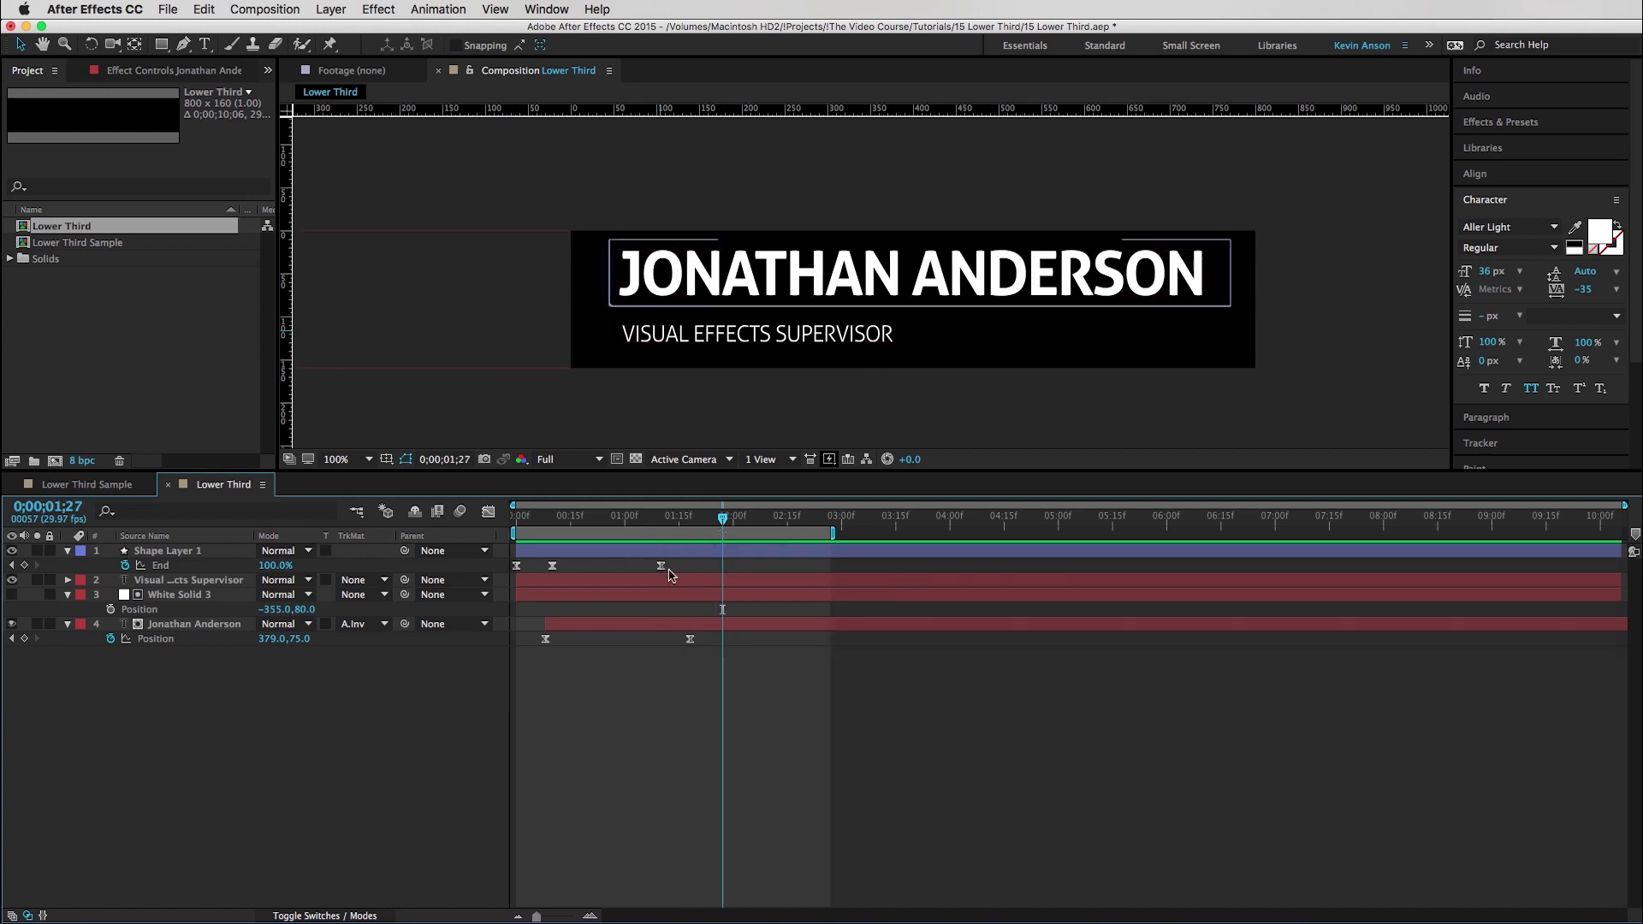
- Give the line's last Trim Paths End keyframe 65% influence and preview the lower third
right_click(660, 565)
click(747, 747)
key(Tab)
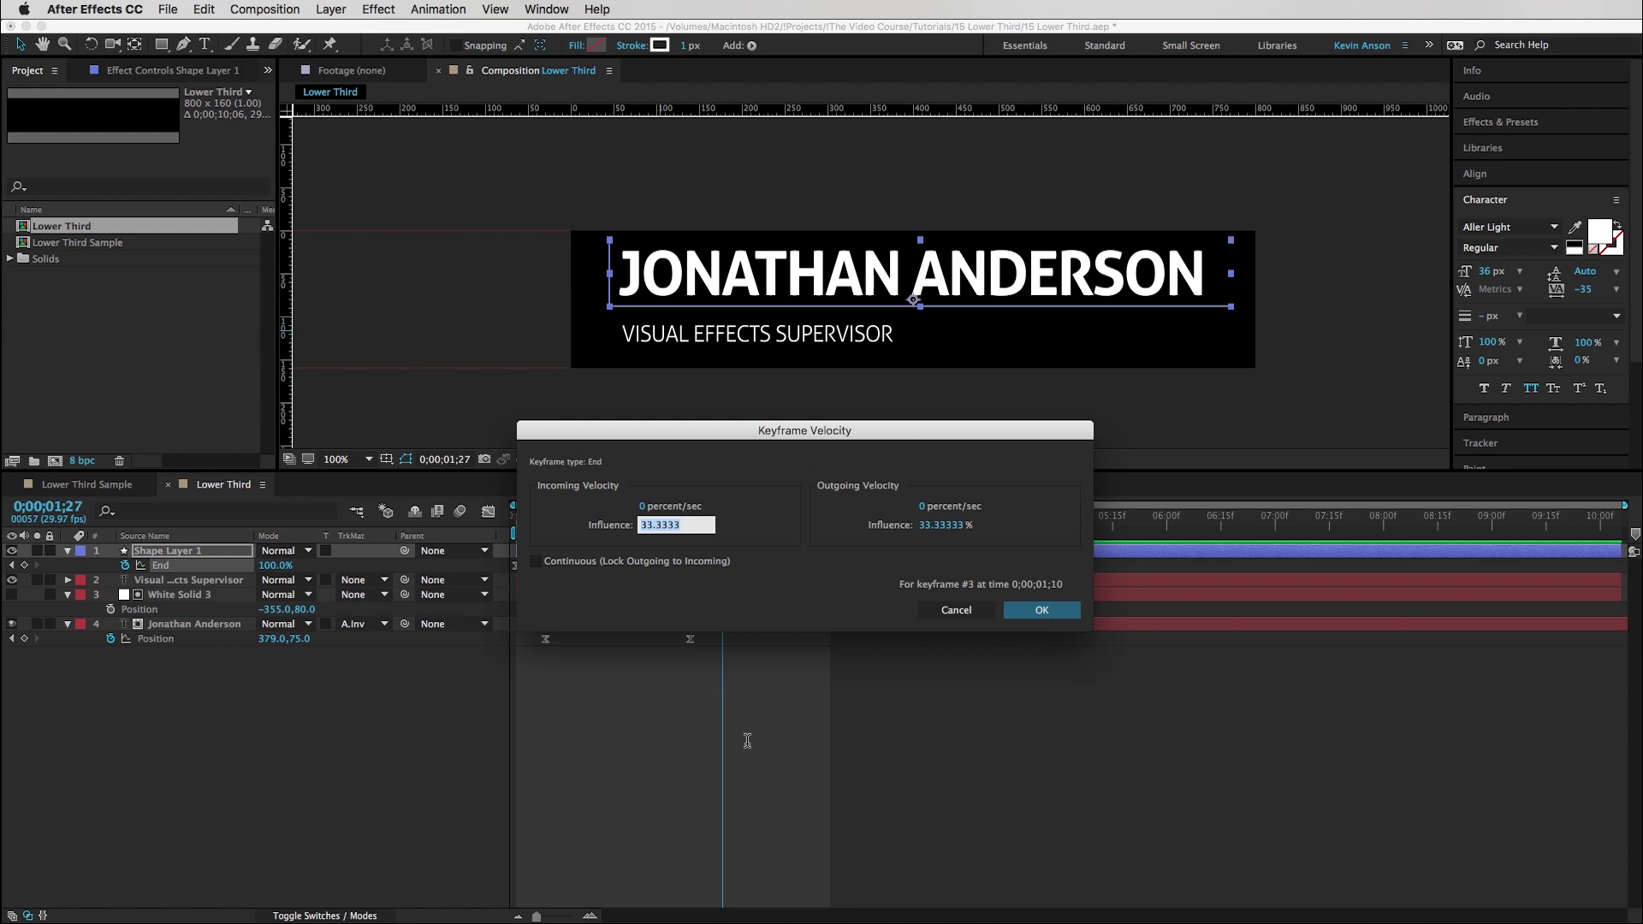
key(Tab)
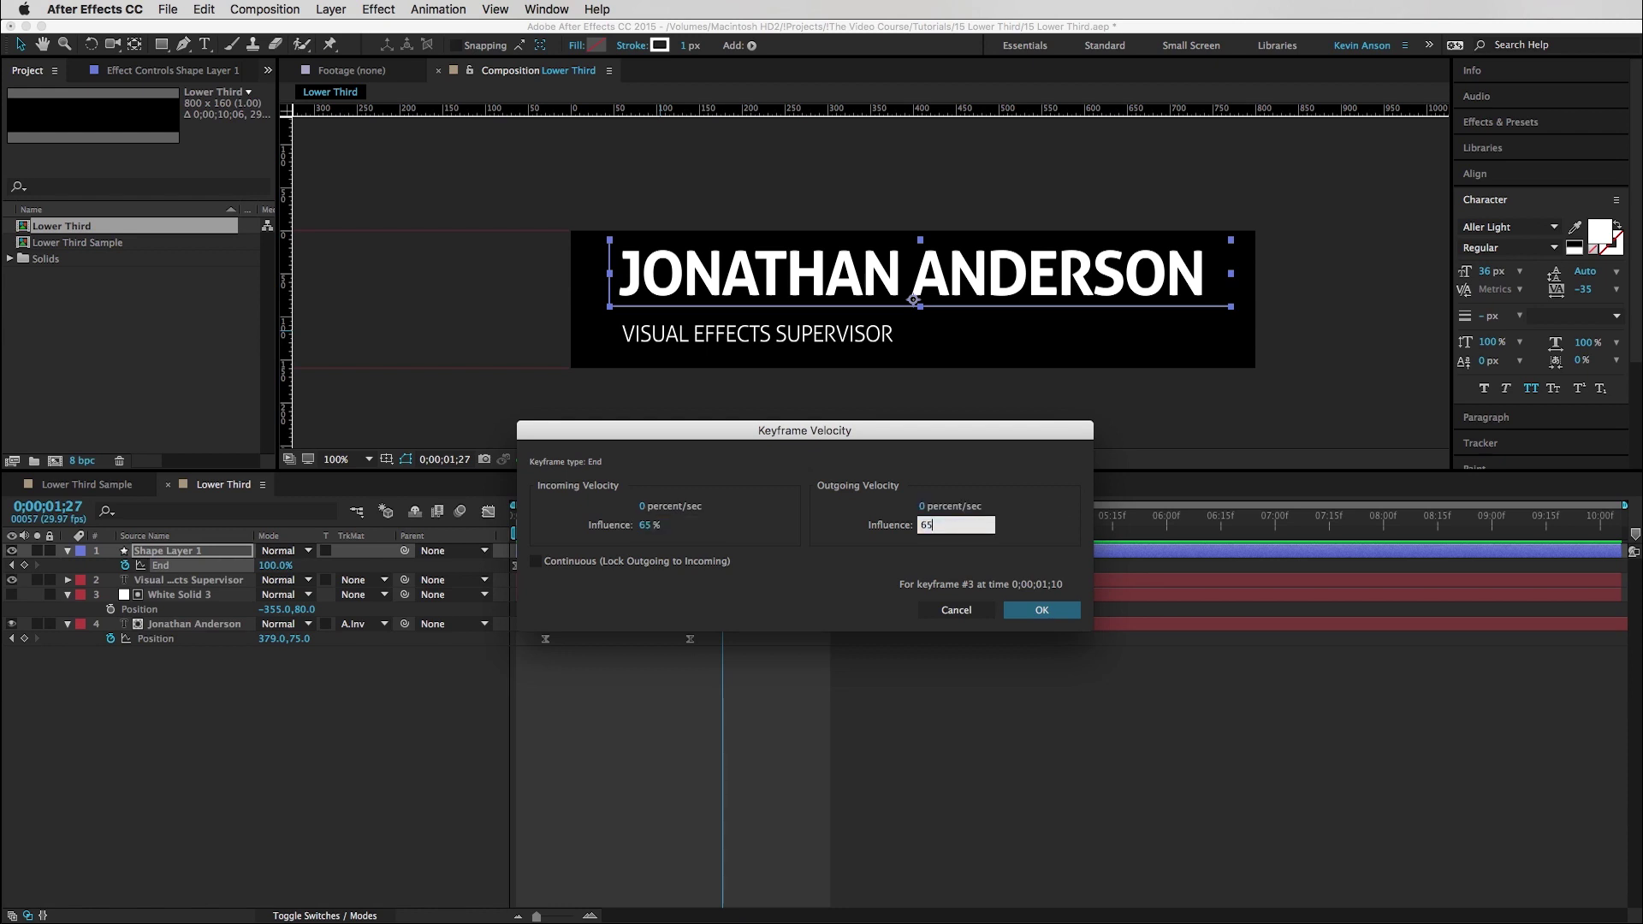
key(Return)
click(765, 791)
key(space)
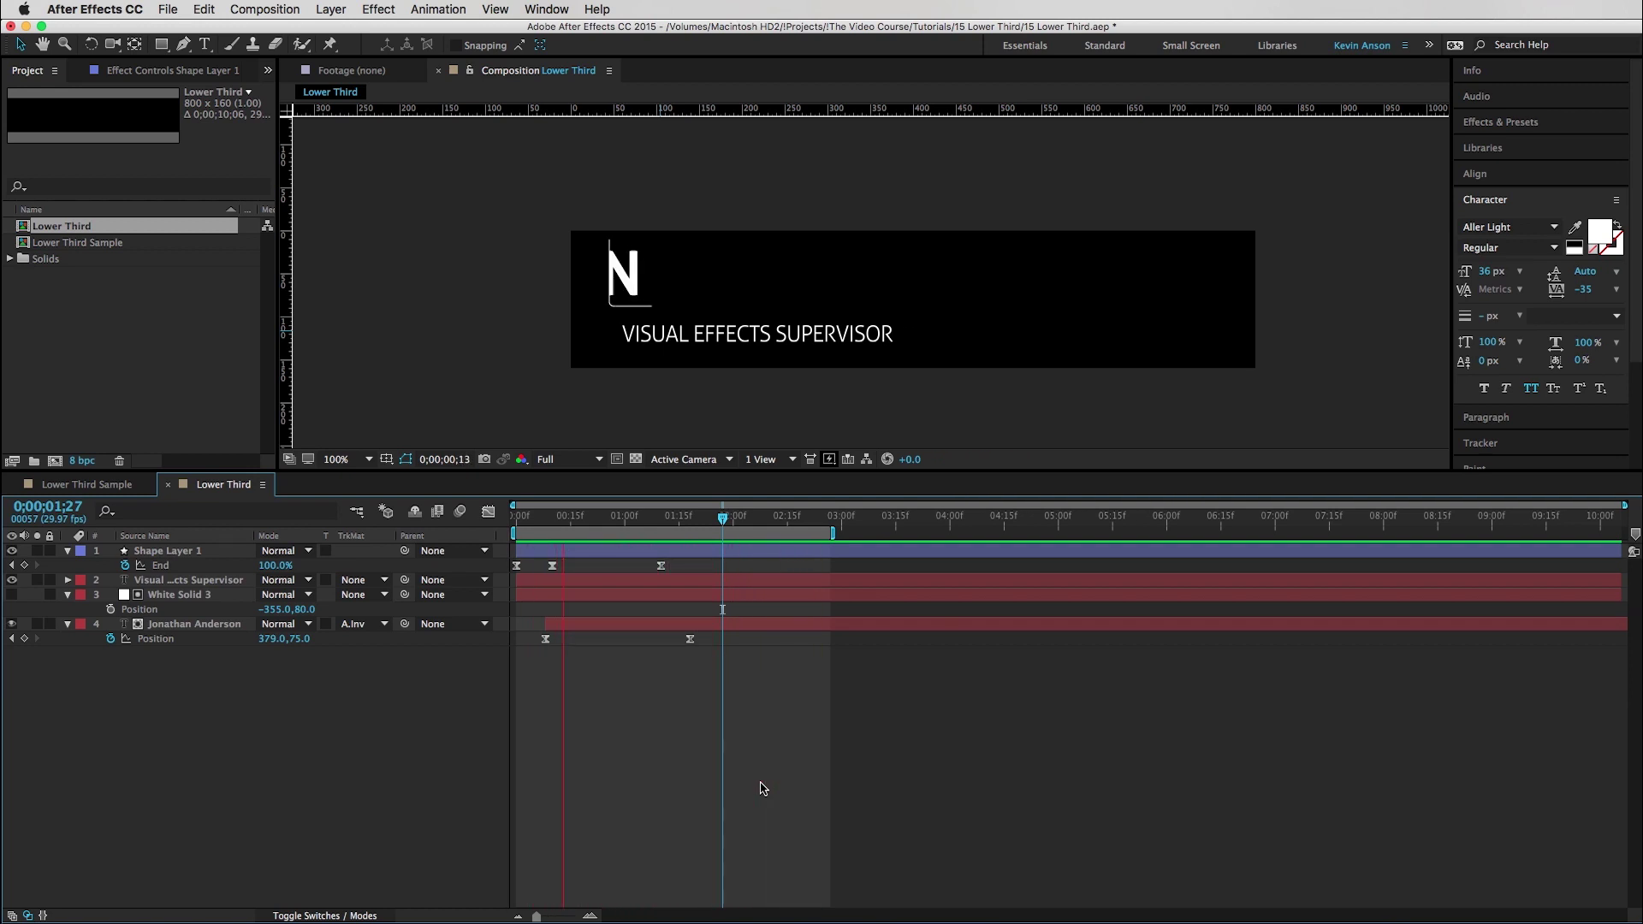
key(space)
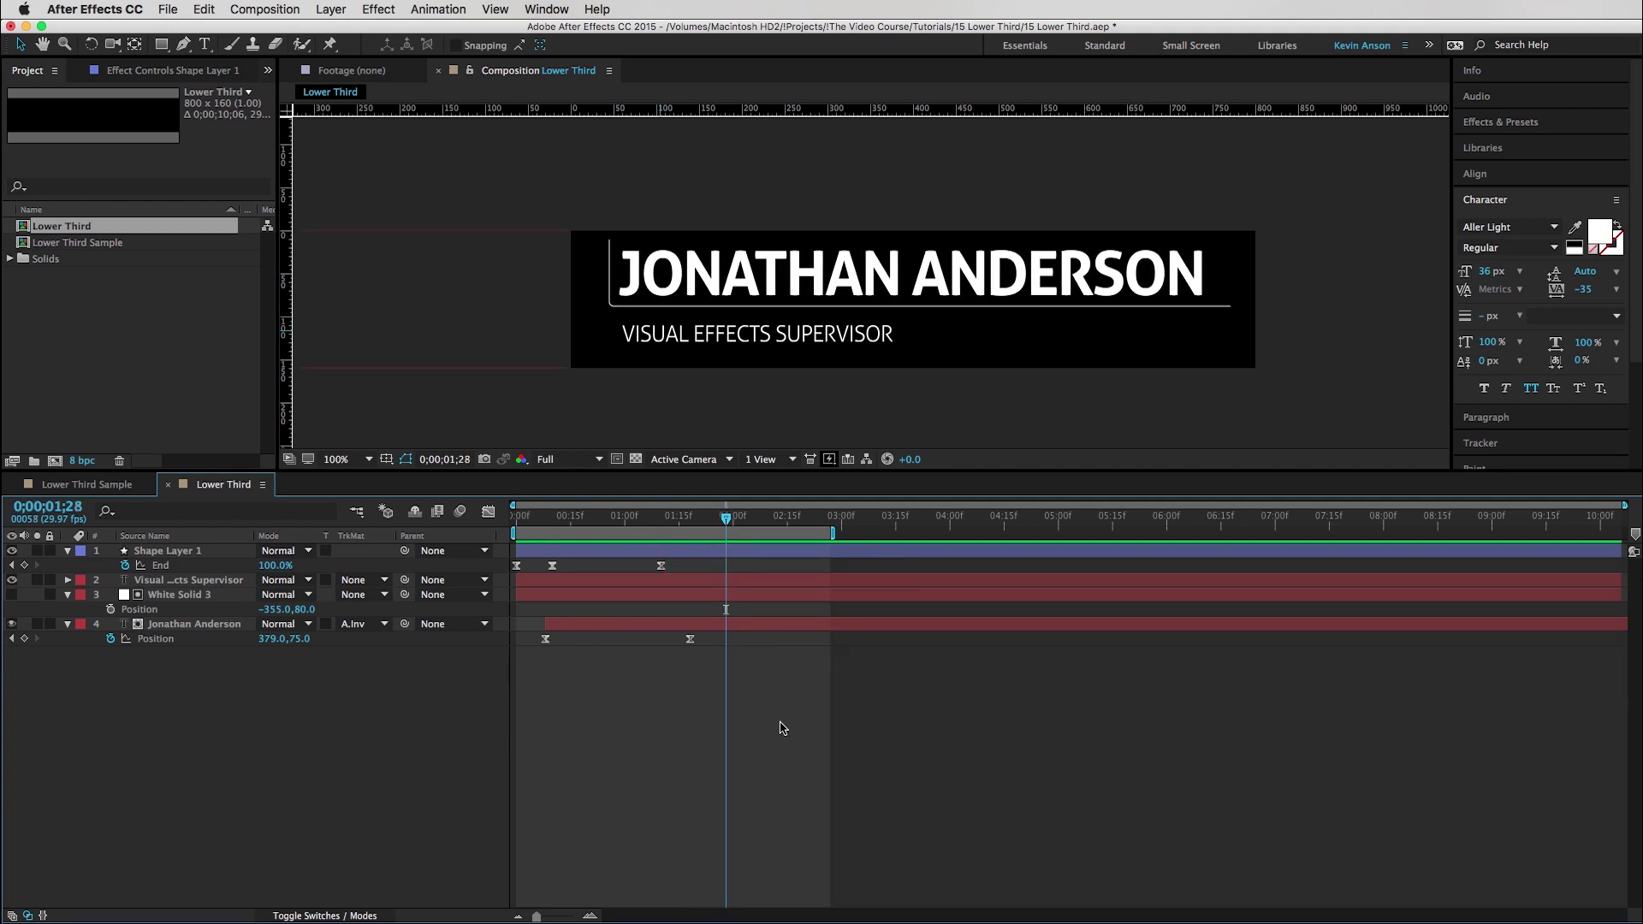
- Scrub the Lower Third Sample composition to view its blue square as reference
click(86, 484)
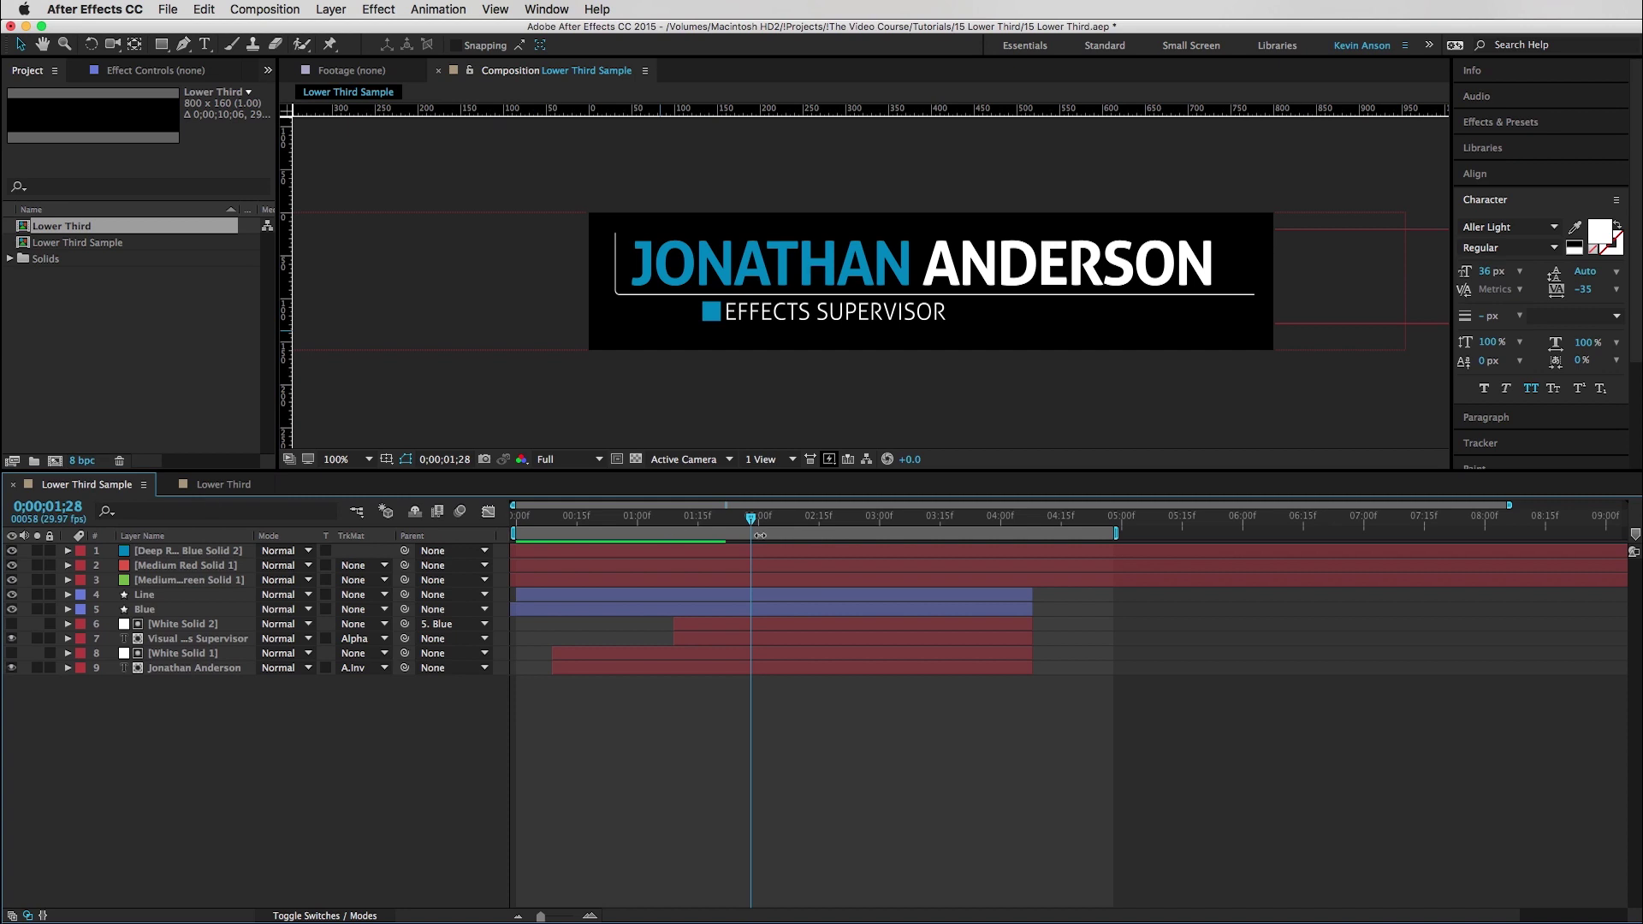
drag(673, 519, 804, 536)
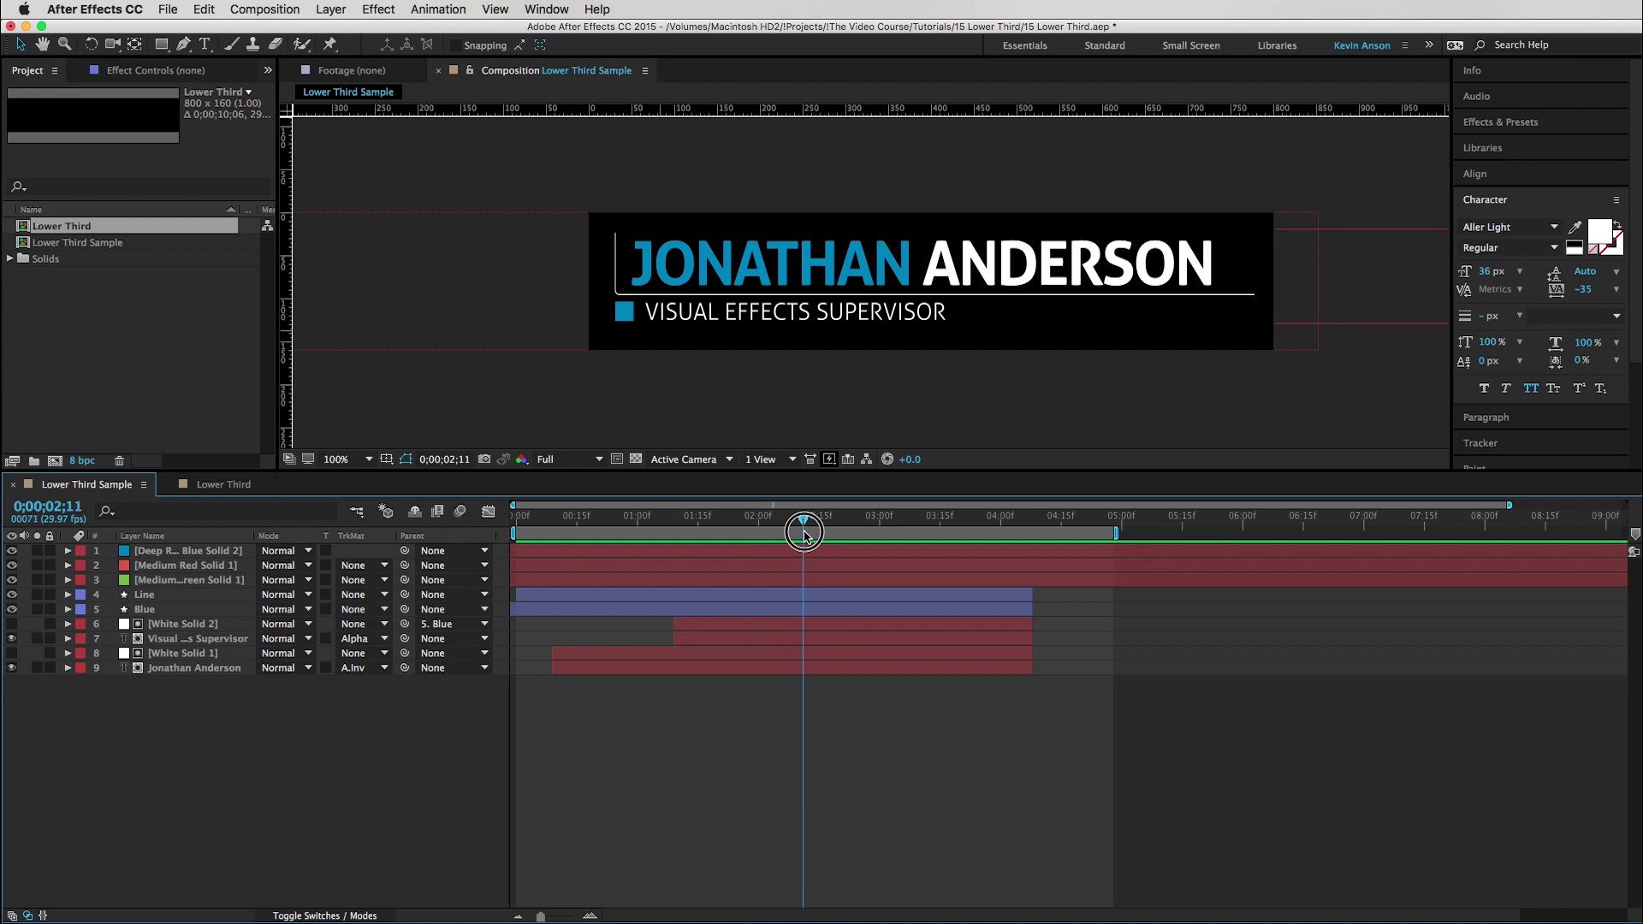
click(236, 486)
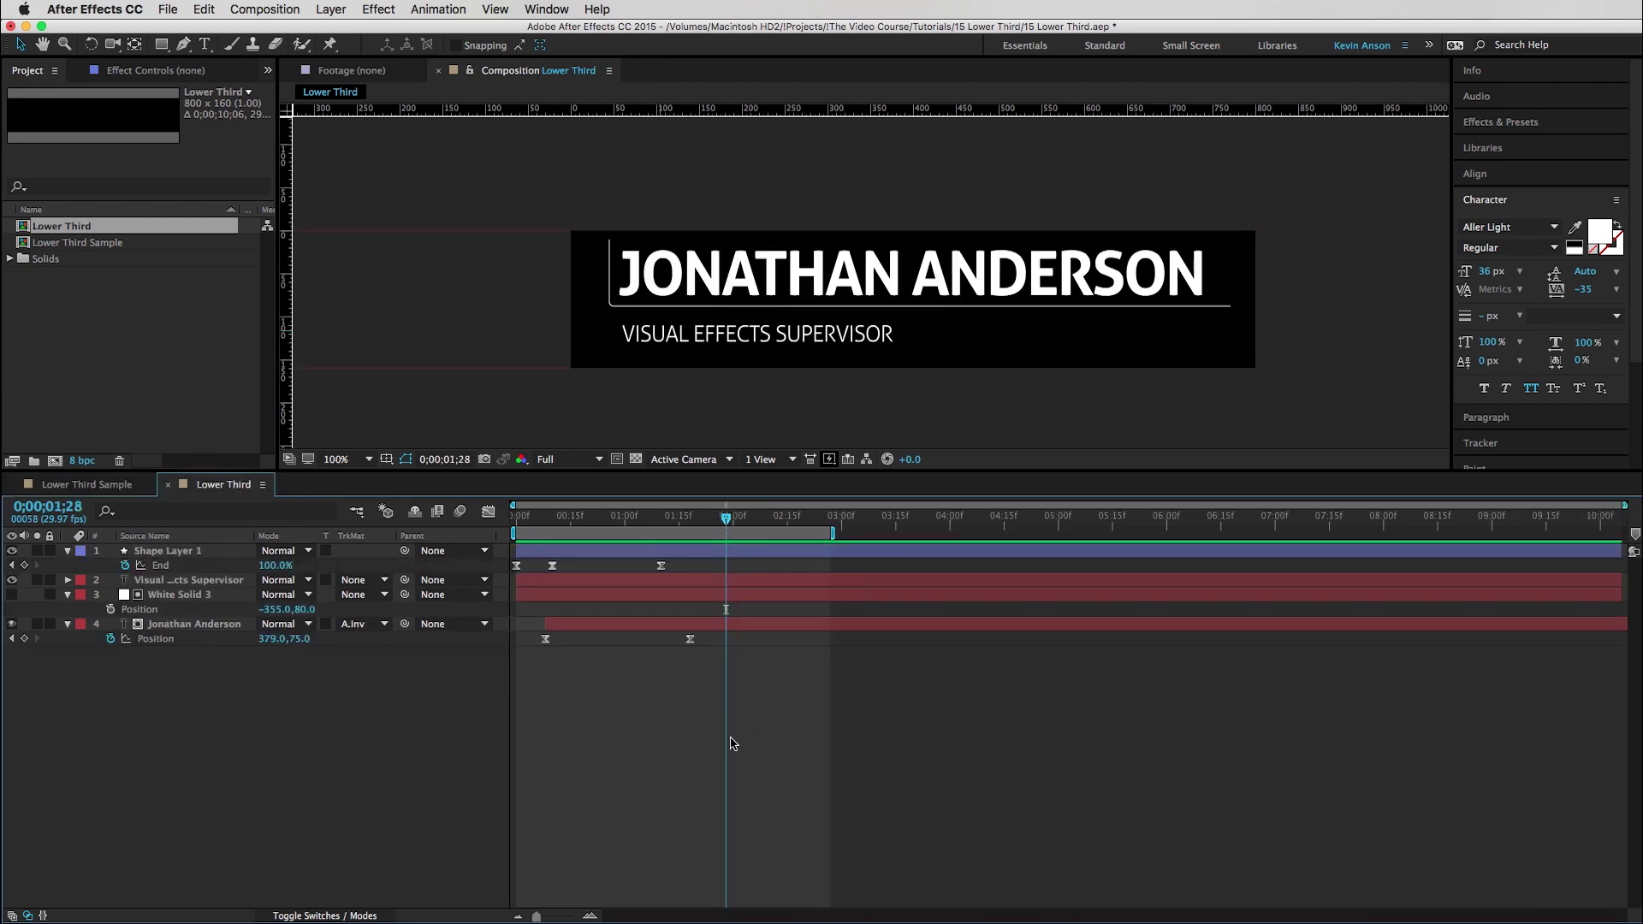
- Add a shape layer and draw a small saturated blue square left of the subtitle
click(330, 10)
mouse_move(351, 33)
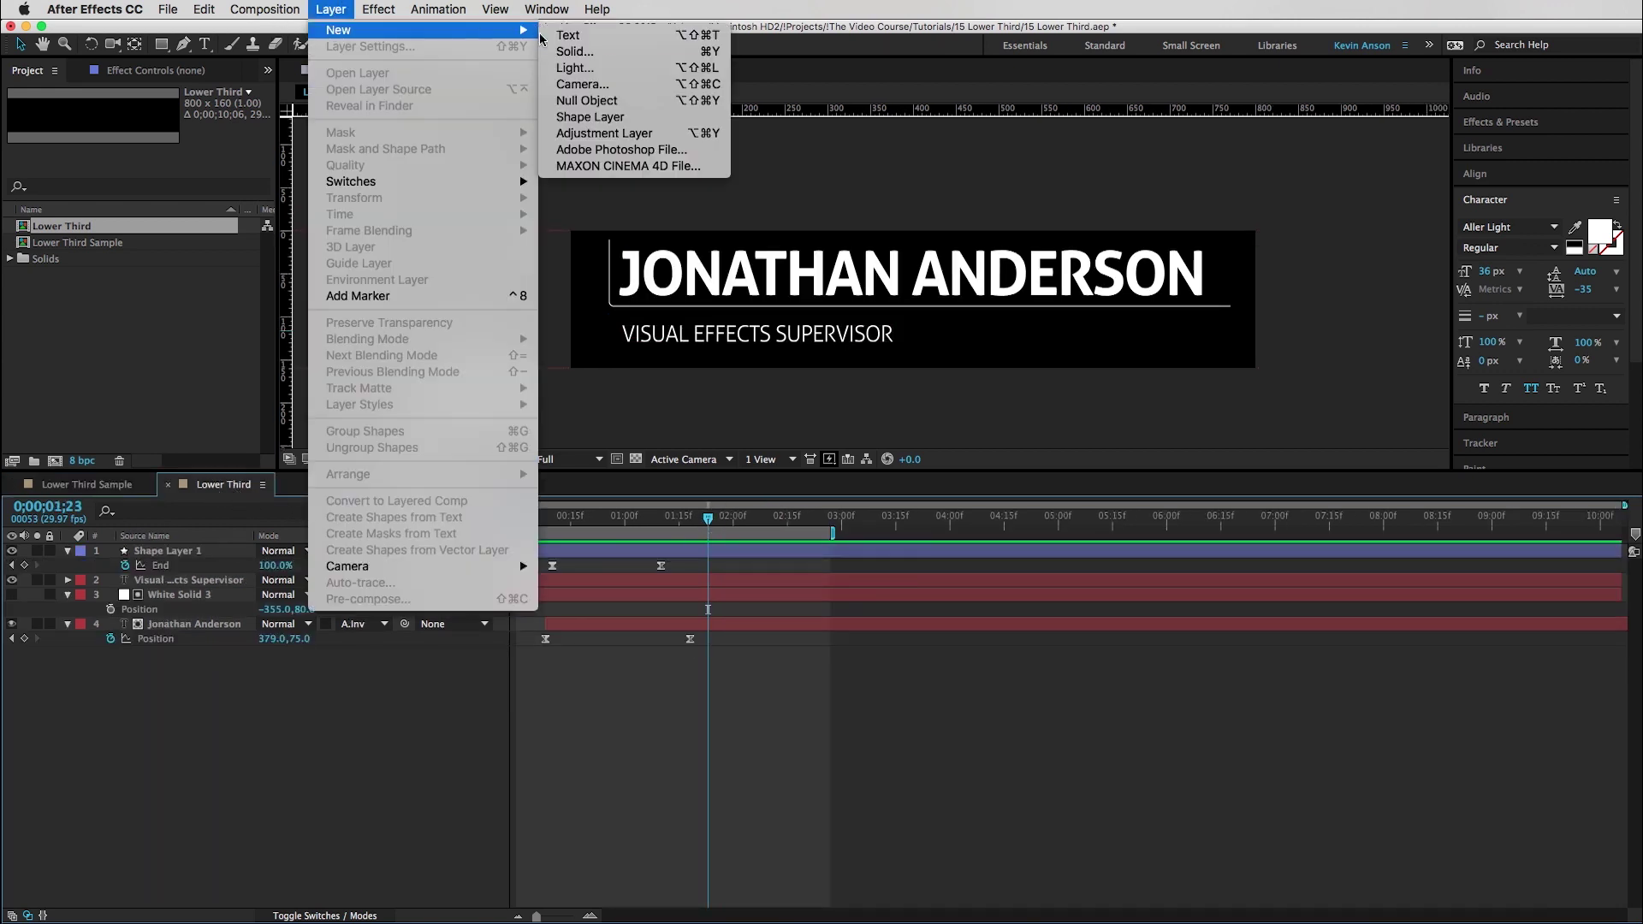
click(616, 114)
click(459, 45)
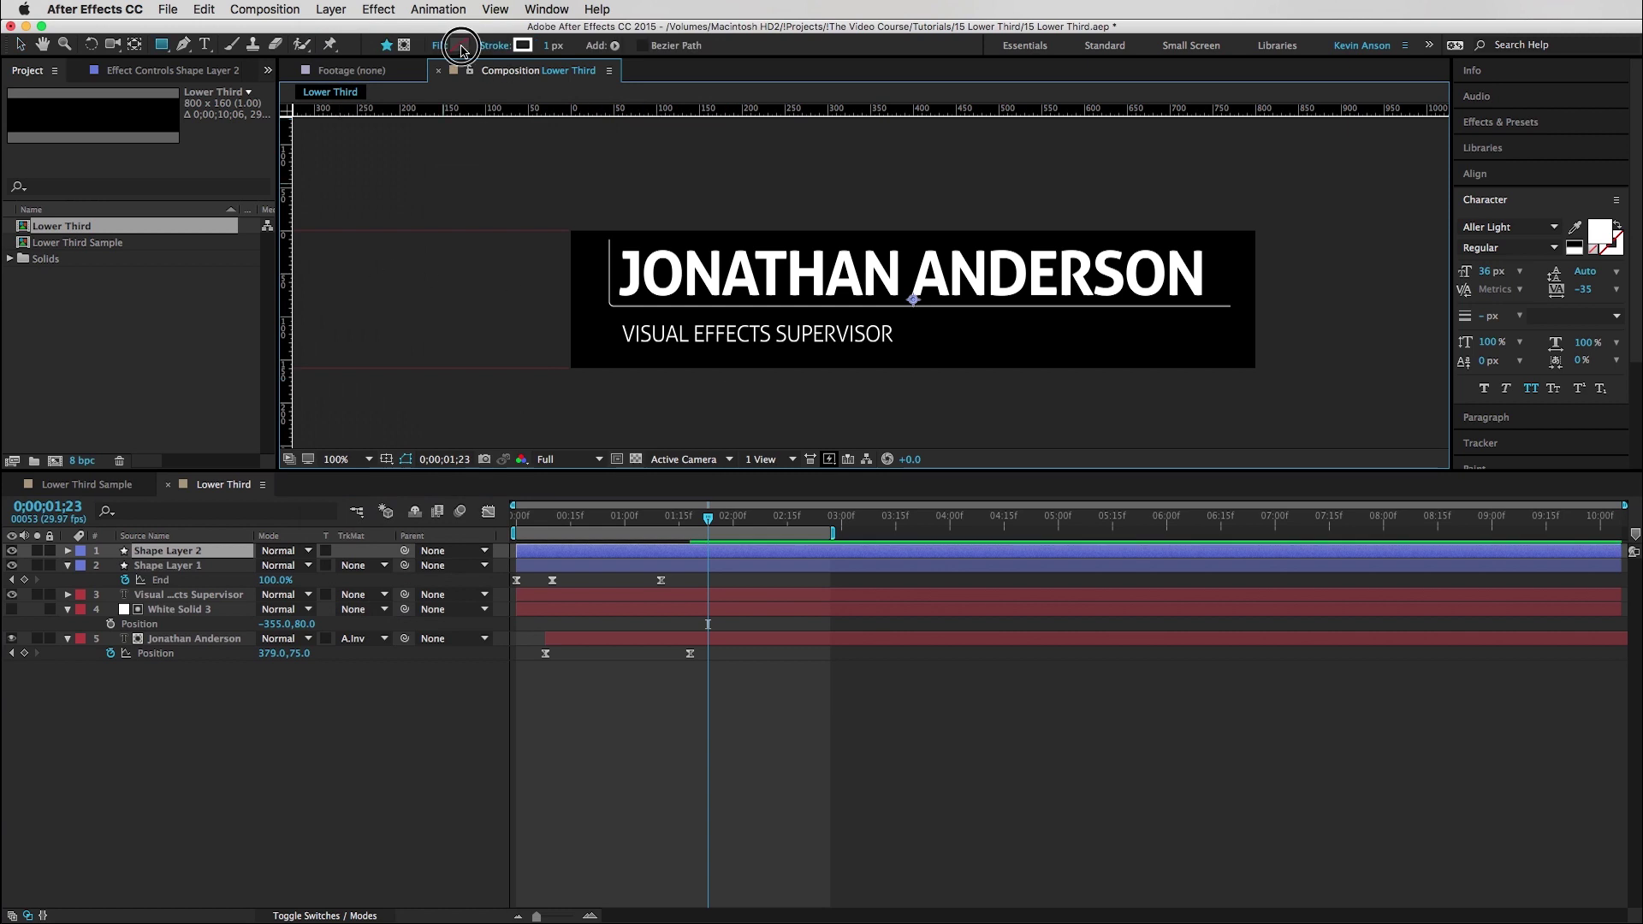
drag(1022, 717, 1025, 699)
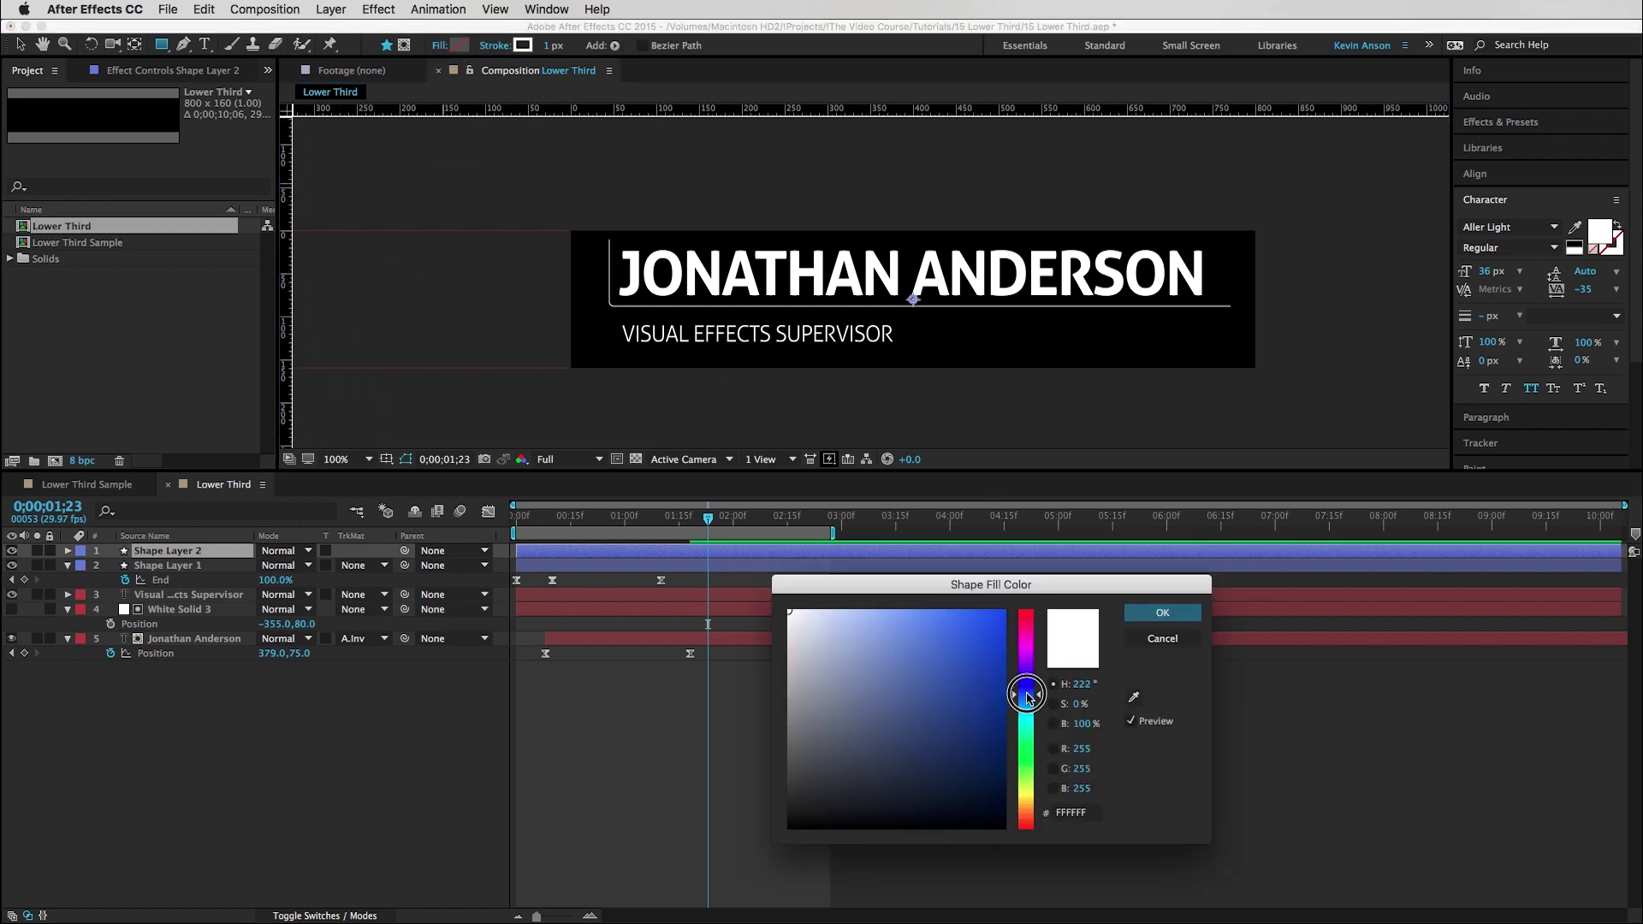
click(1004, 647)
click(1162, 612)
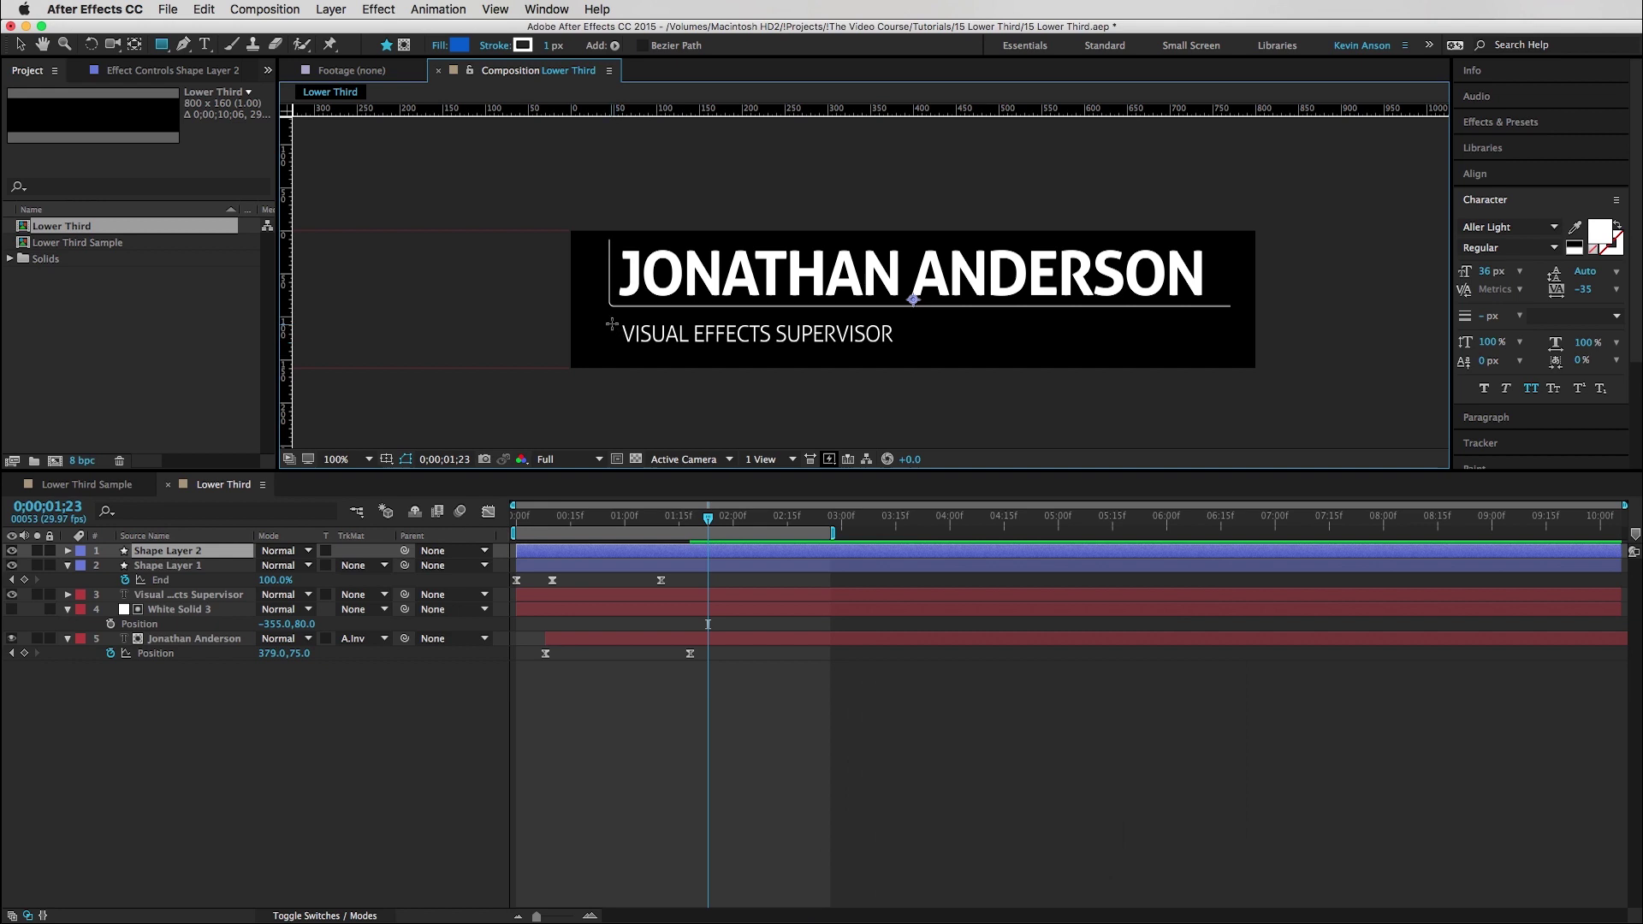
drag(609, 320, 631, 342)
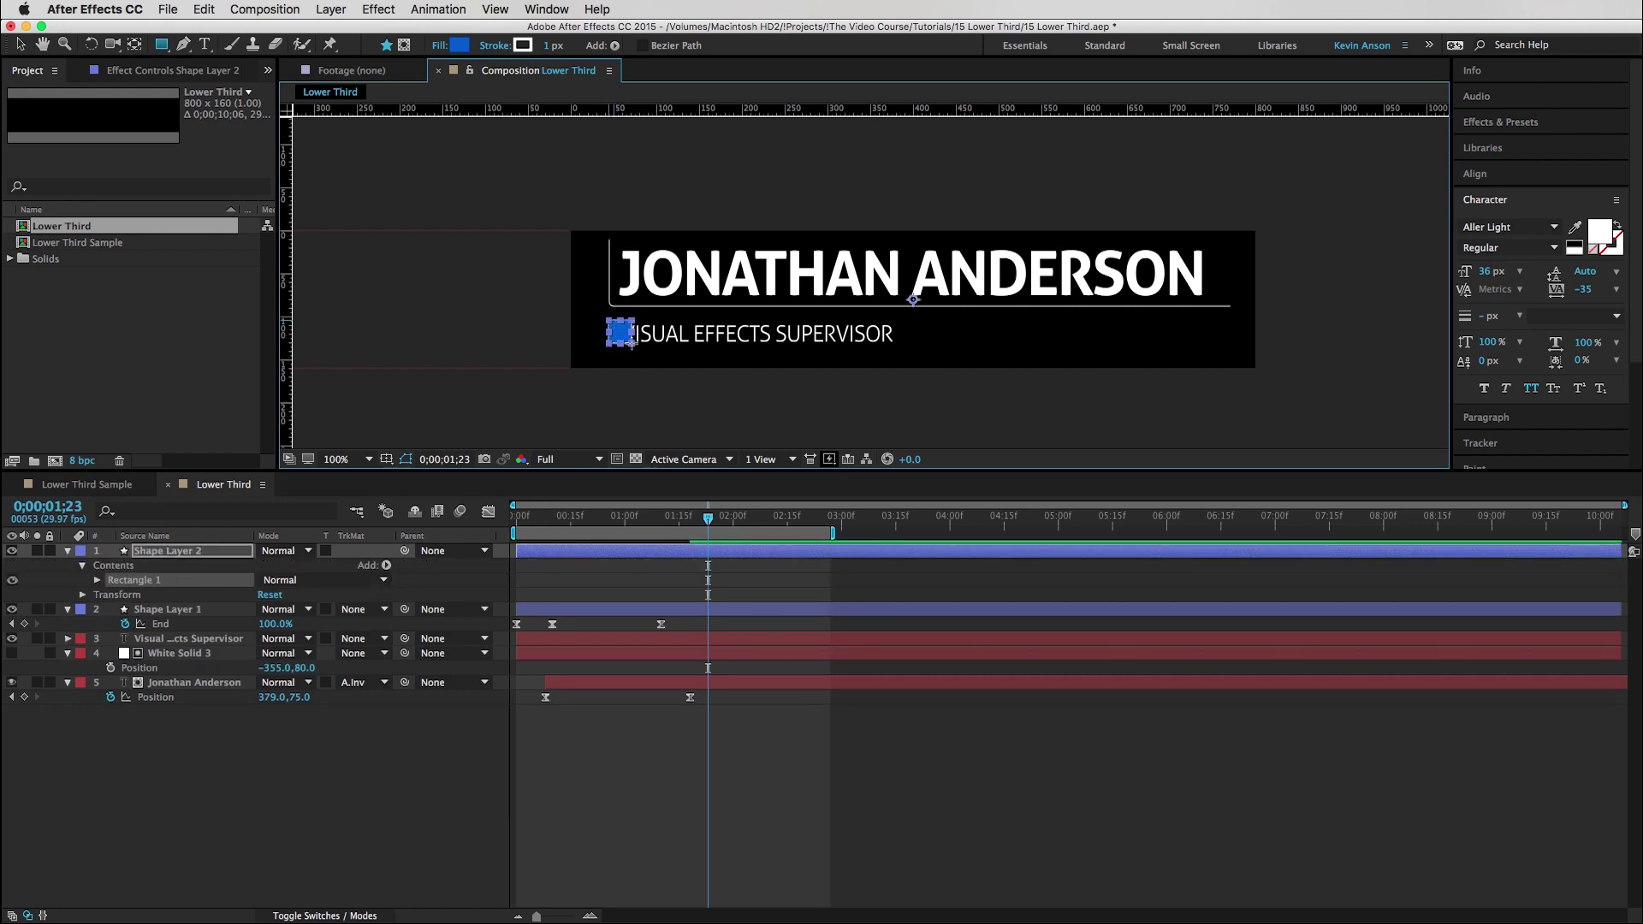
- Change the blue square's stroke type, then select the subtitle text layer
click(630, 860)
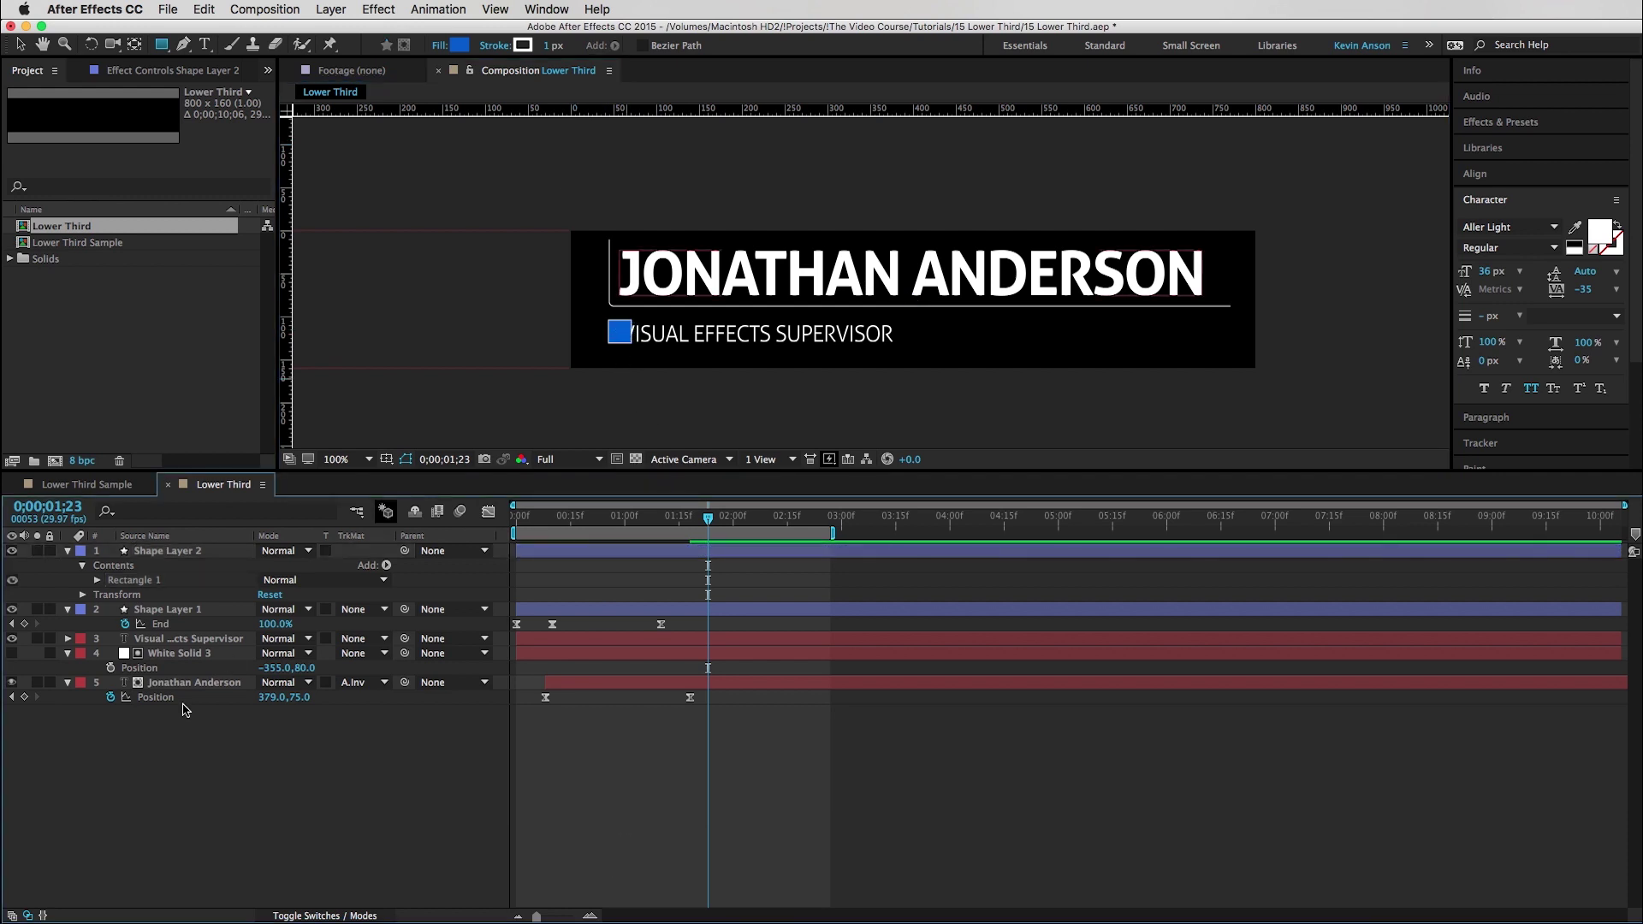
click(154, 552)
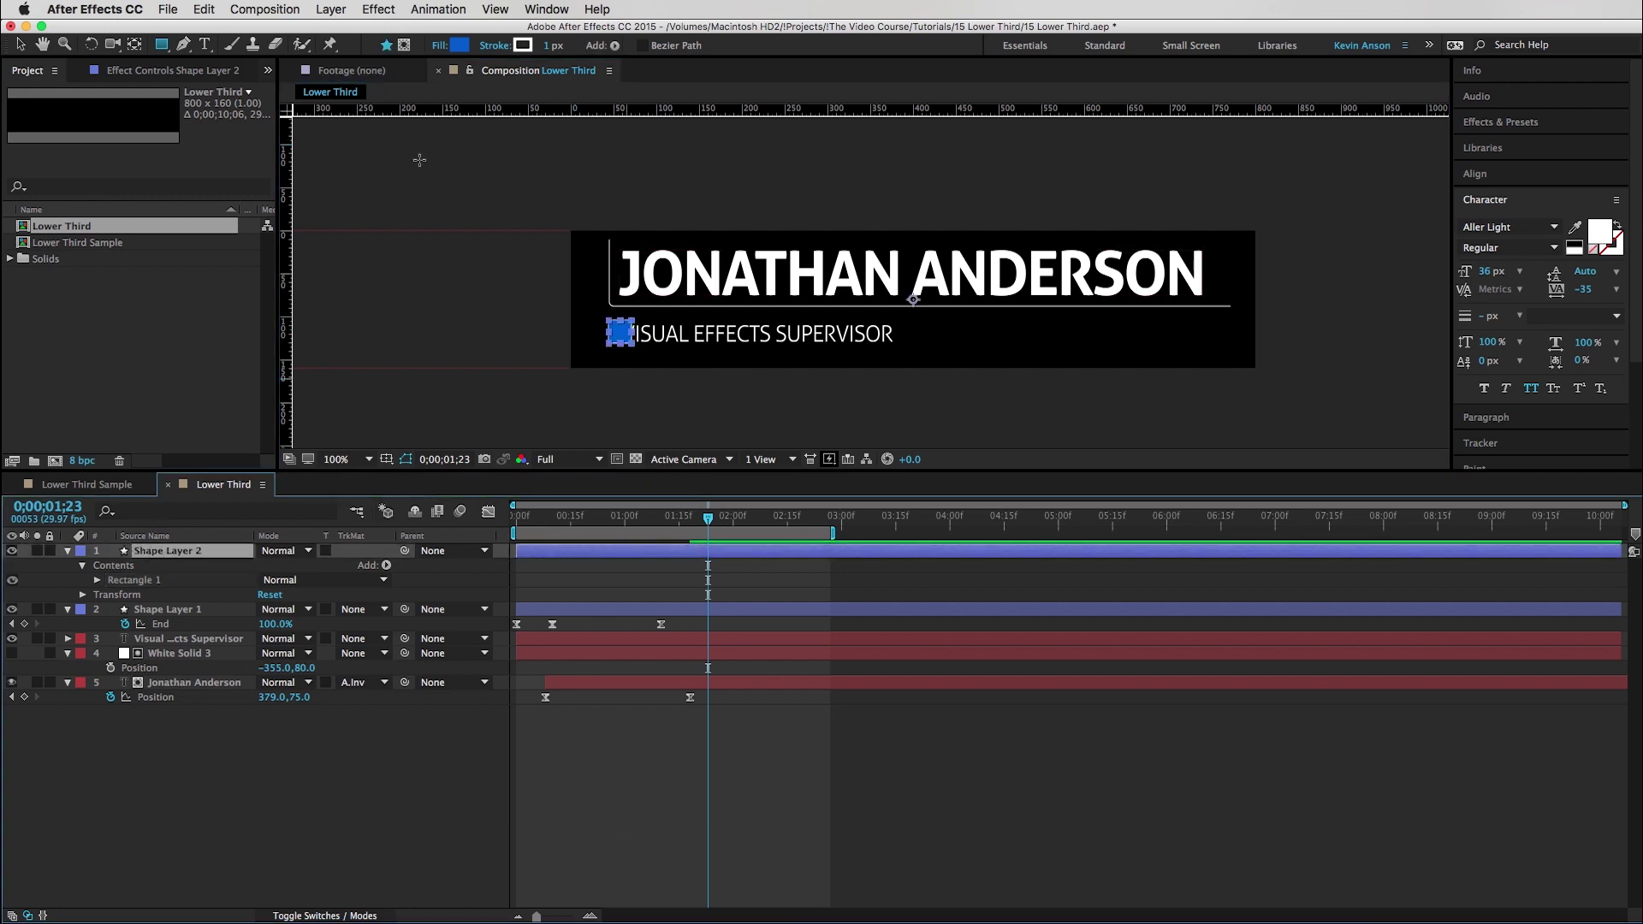
alt+click(525, 45)
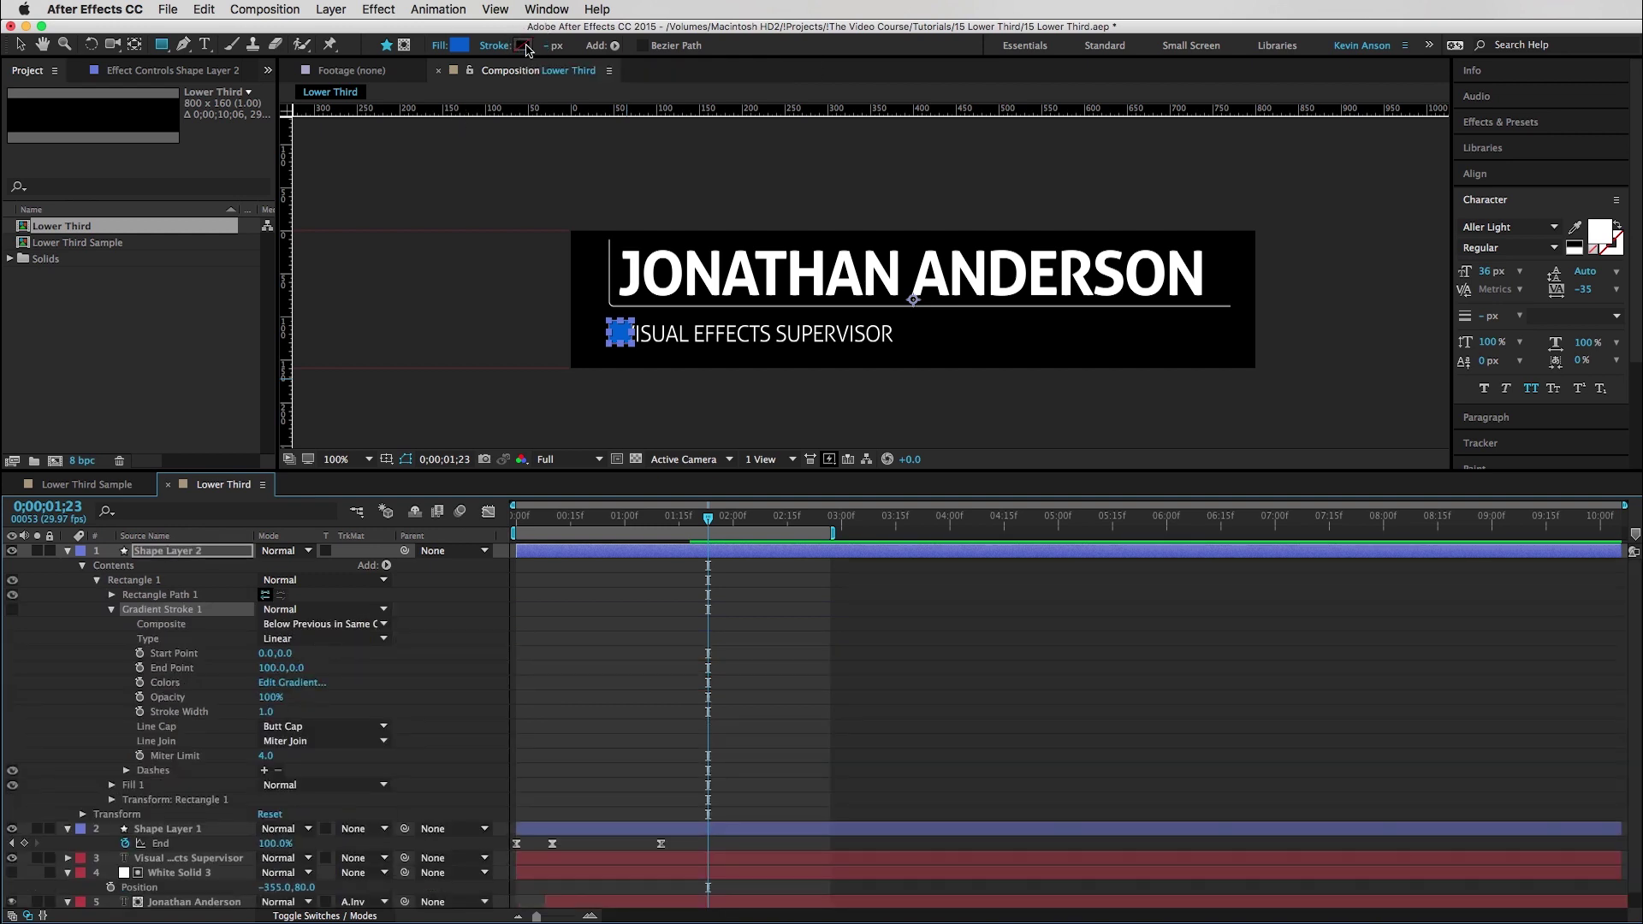
click(758, 751)
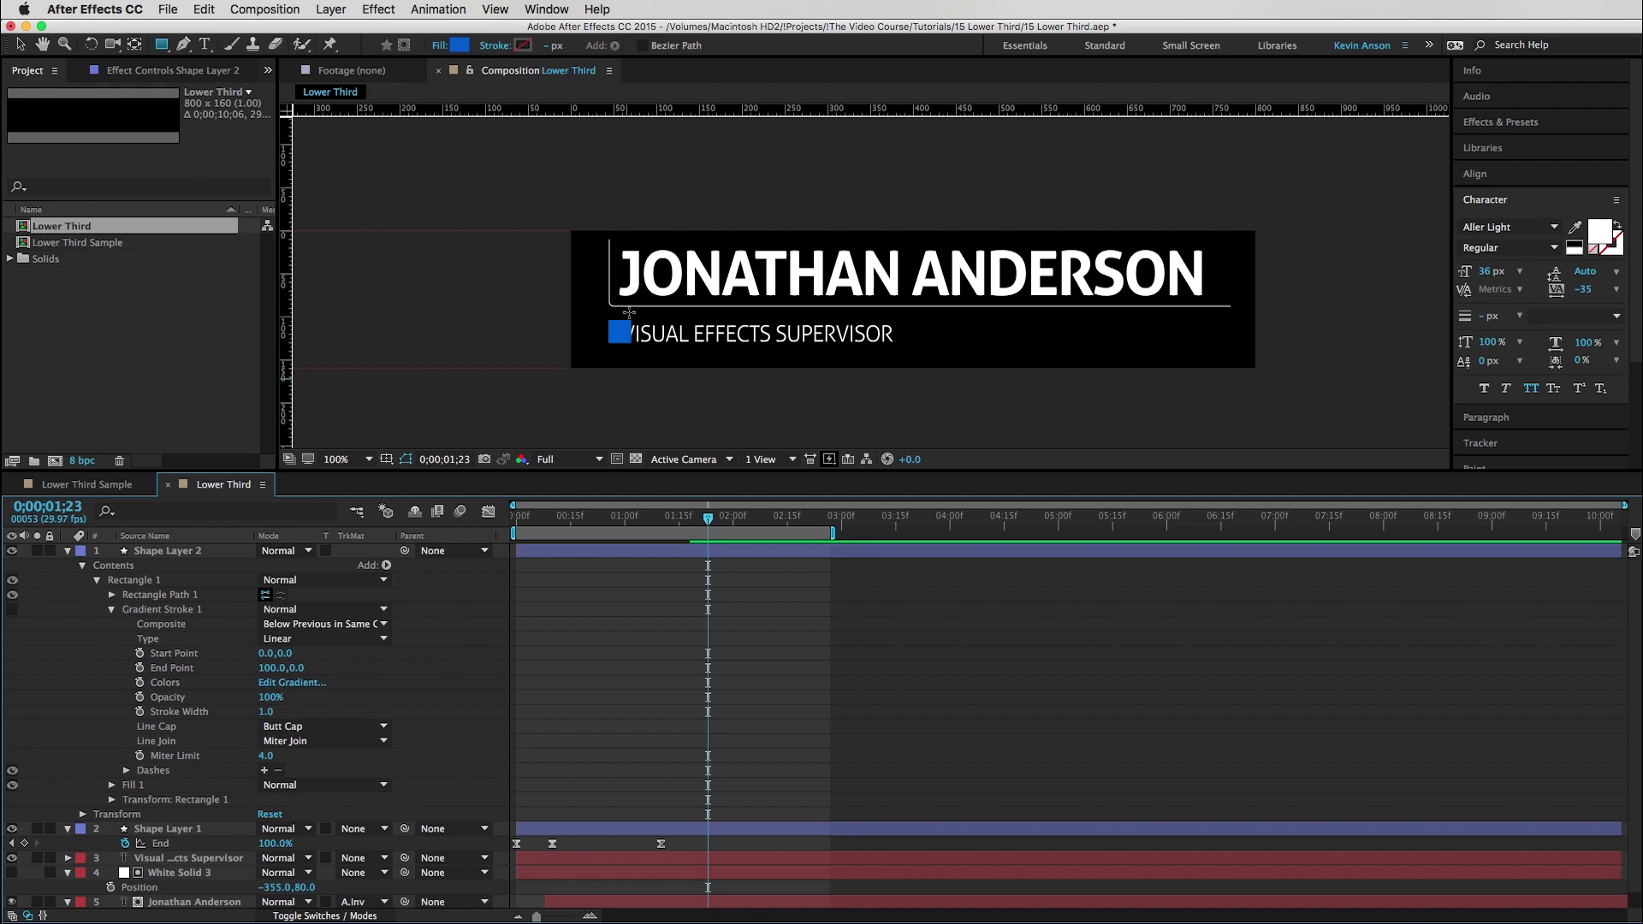
scroll(629, 314, up, 1)
key(v)
click(751, 356)
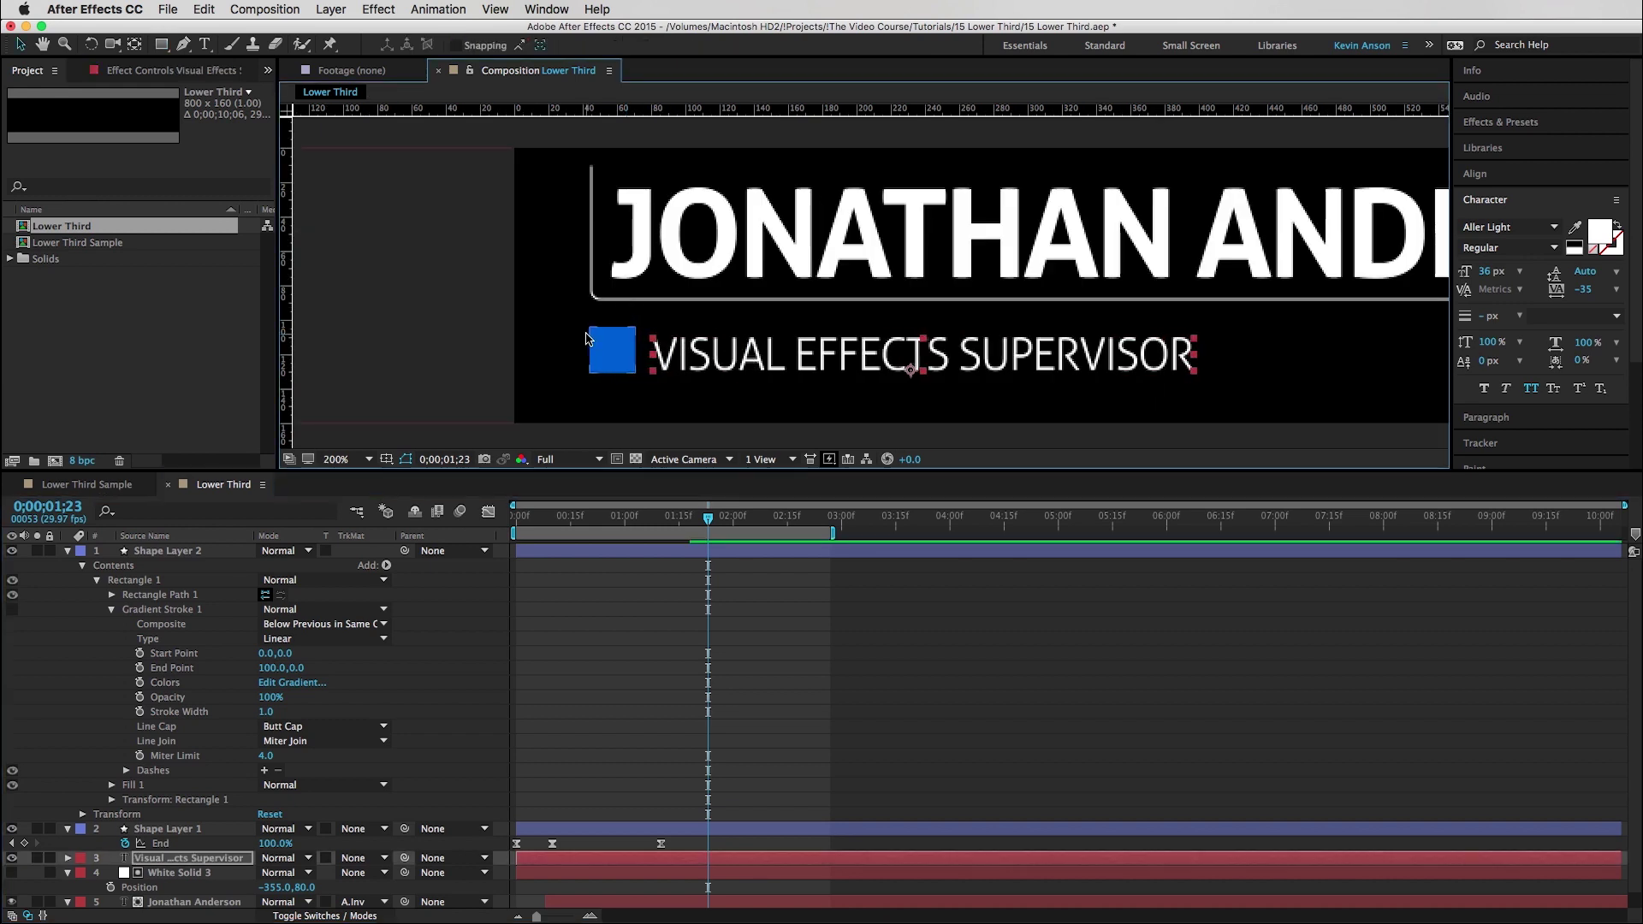
- Align the blue square with the frame edge, nudge the subtitle right, and hide guides
drag(585, 337, 606, 347)
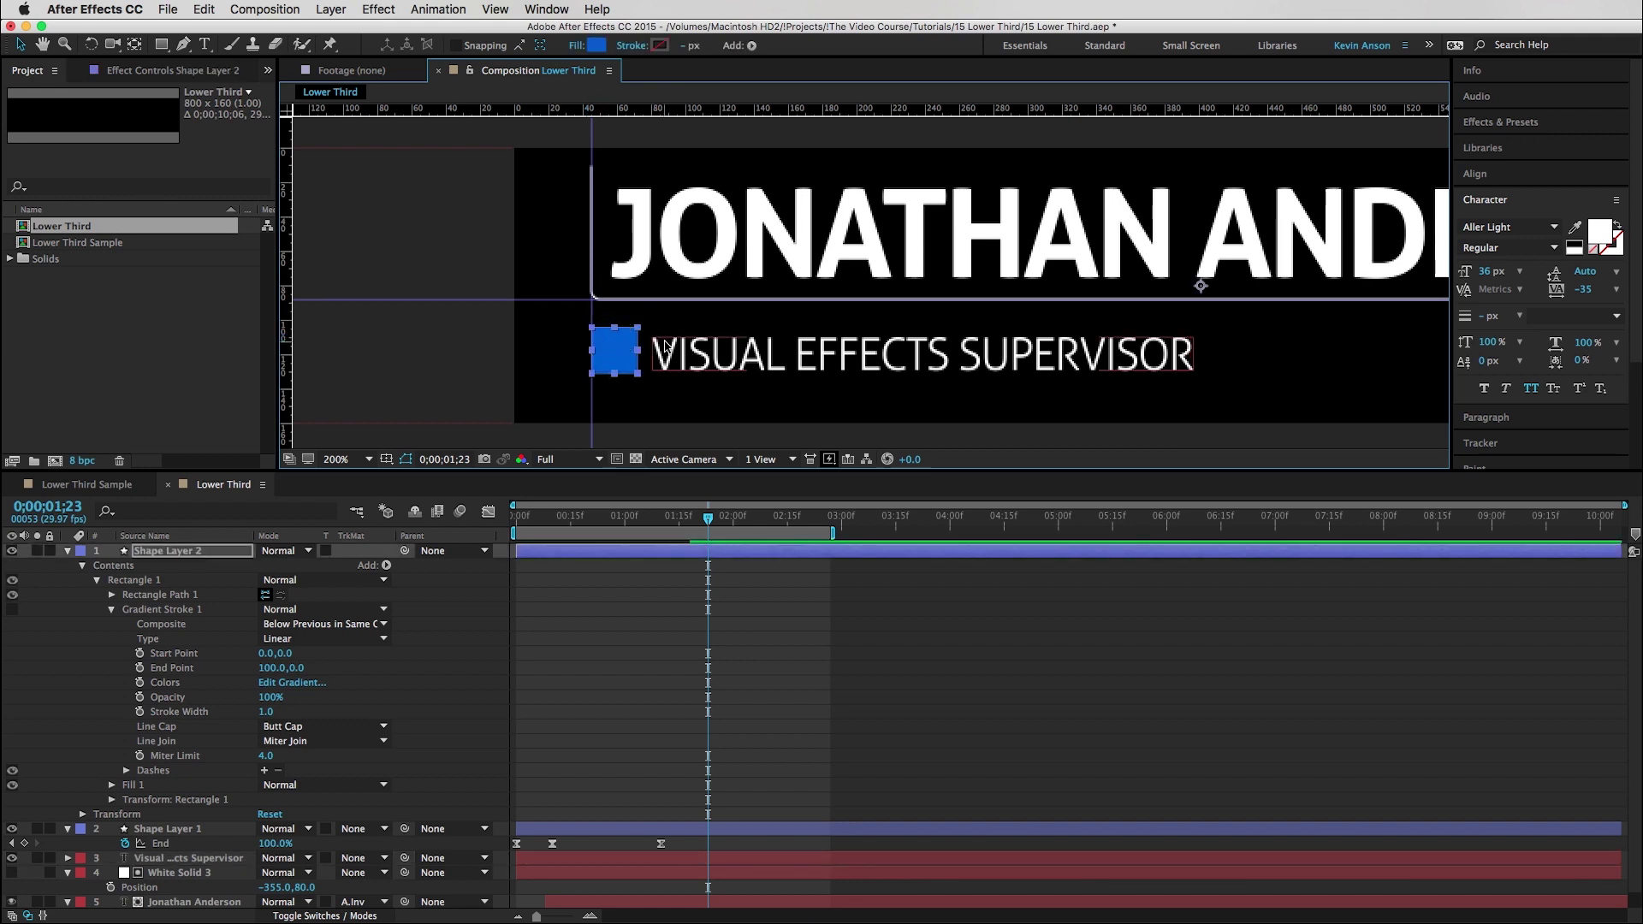
drag(691, 353, 697, 356)
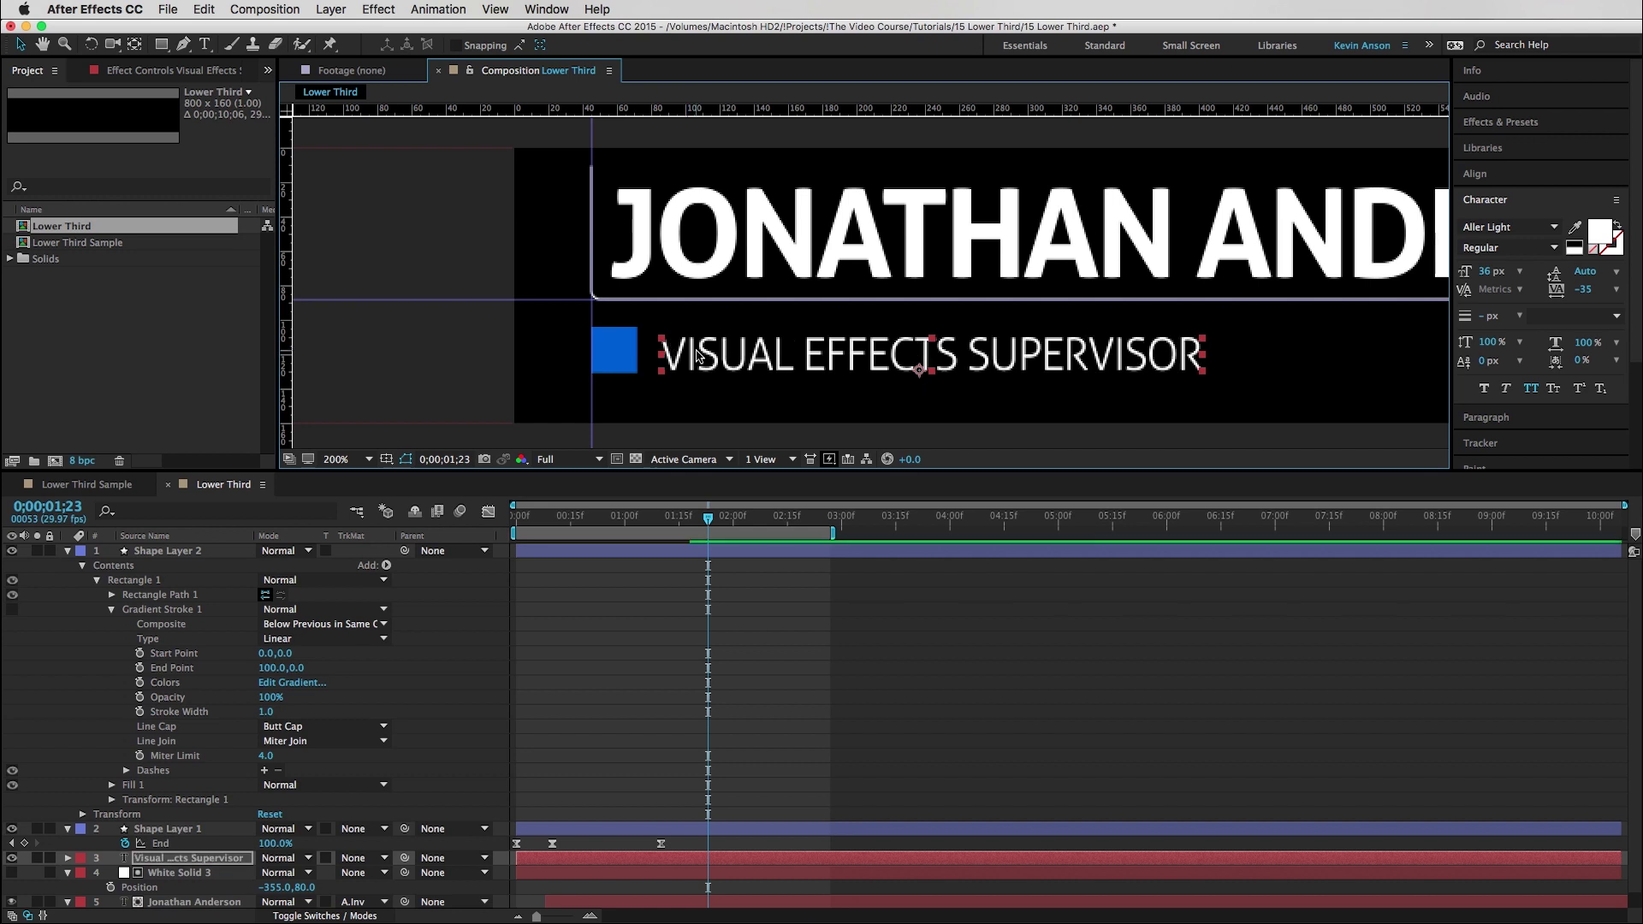
key(comma)
key(comma)
key(period)
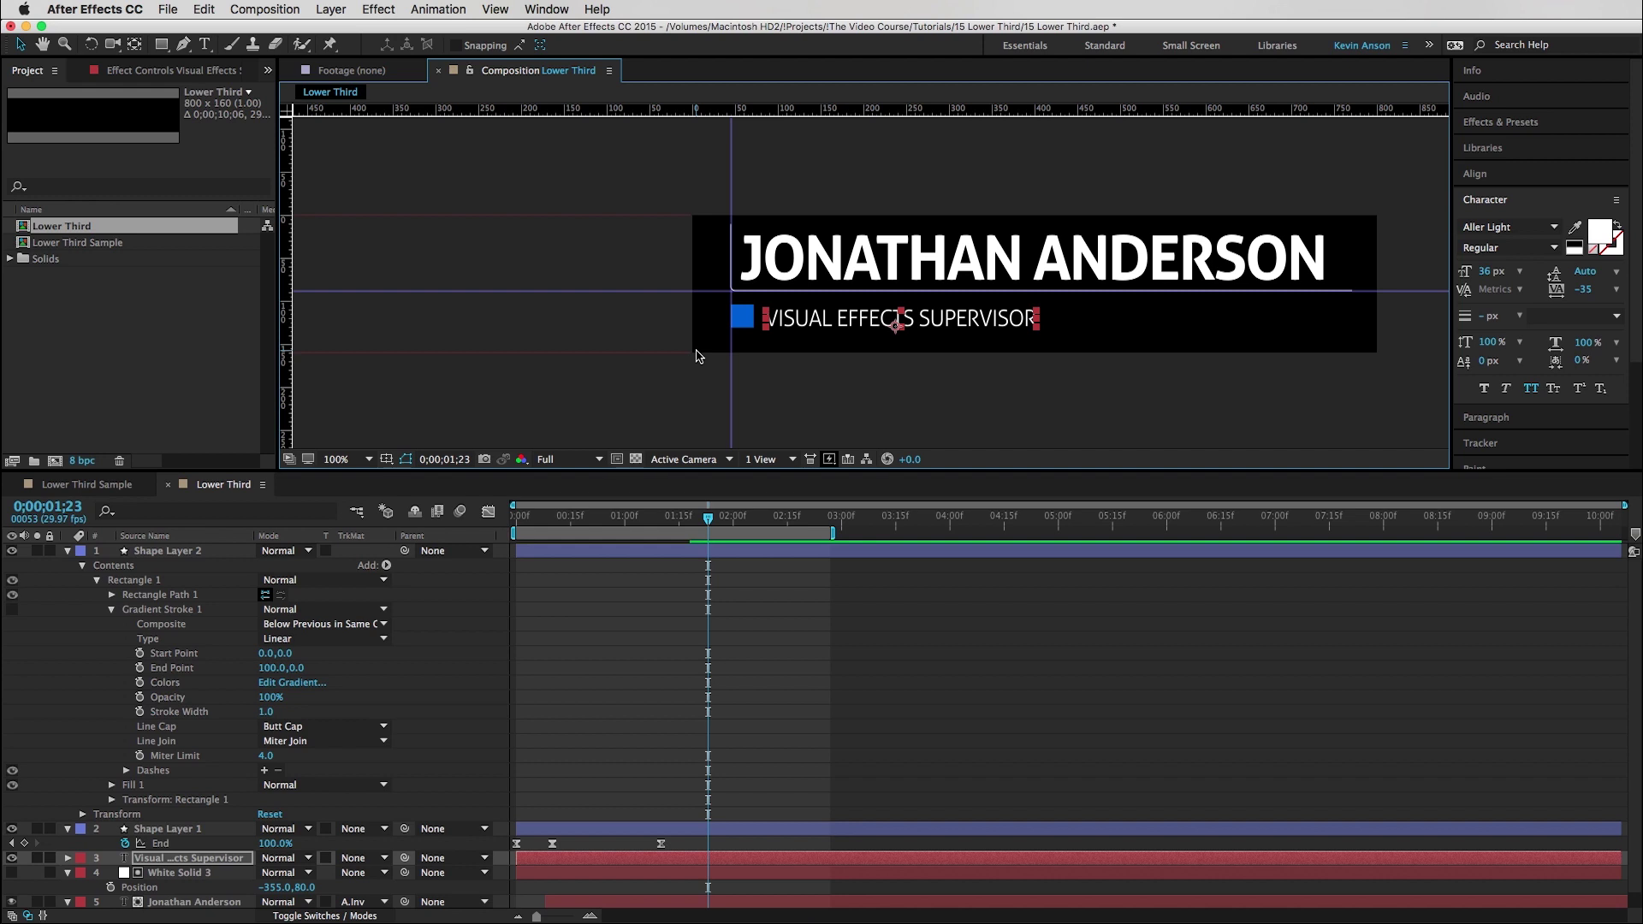
key(super+semicolon)
key(super+semicolon)
key(super+semicolon)
key(super+semicolon)
- Collapse all layer properties, deselect everything, and re-centre the lower third in the view
click(492, 10)
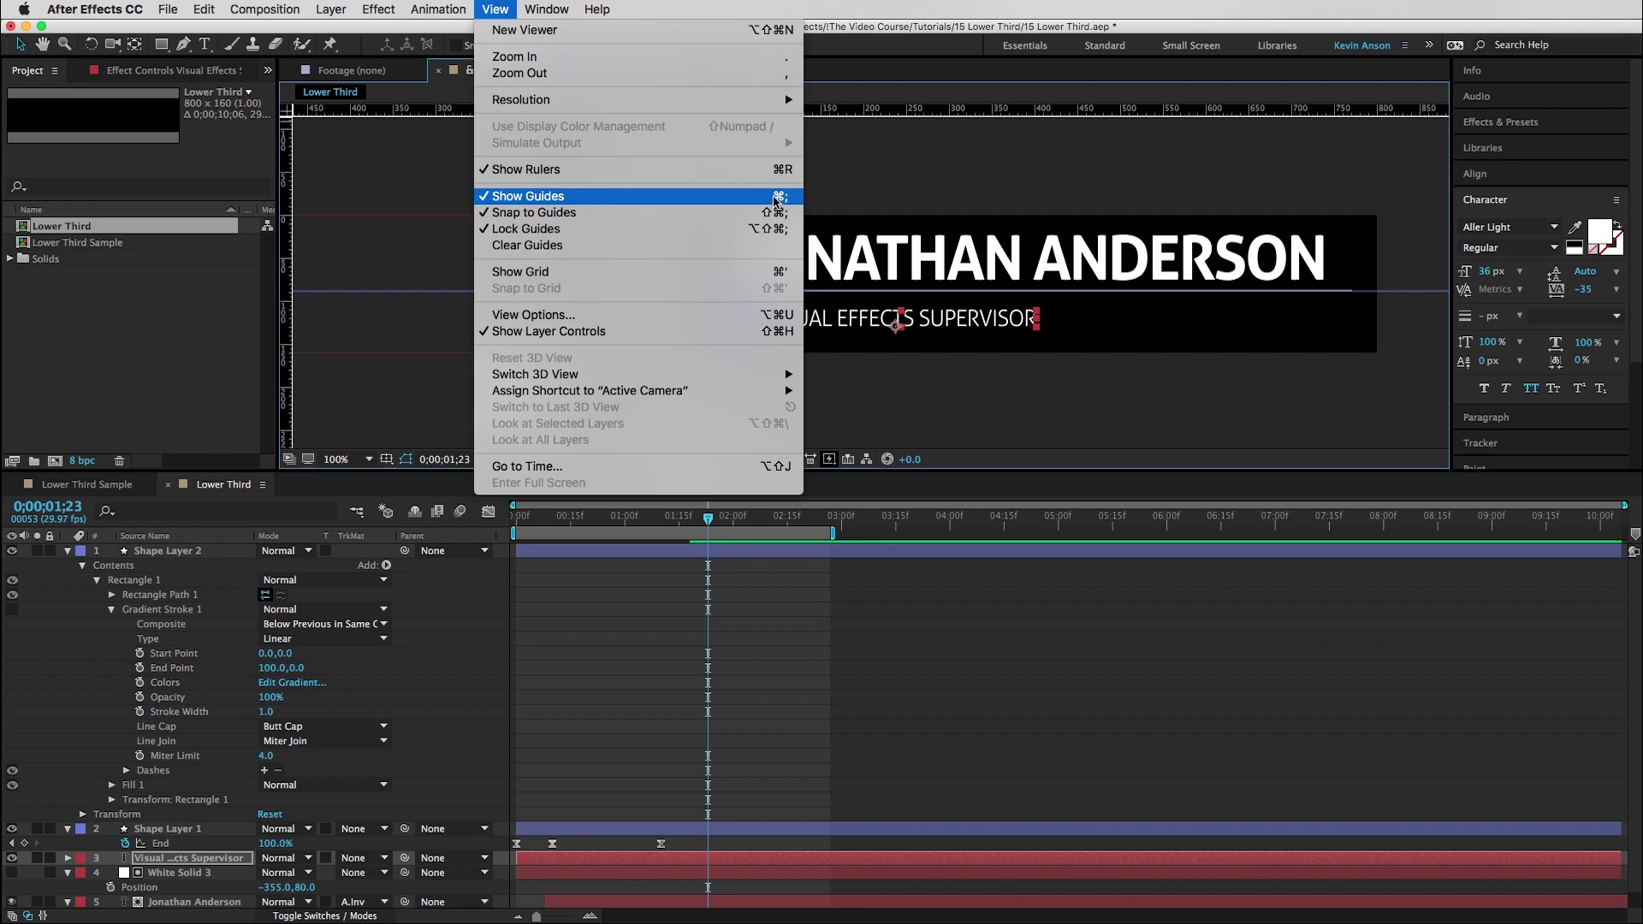
click(870, 711)
key(super+a)
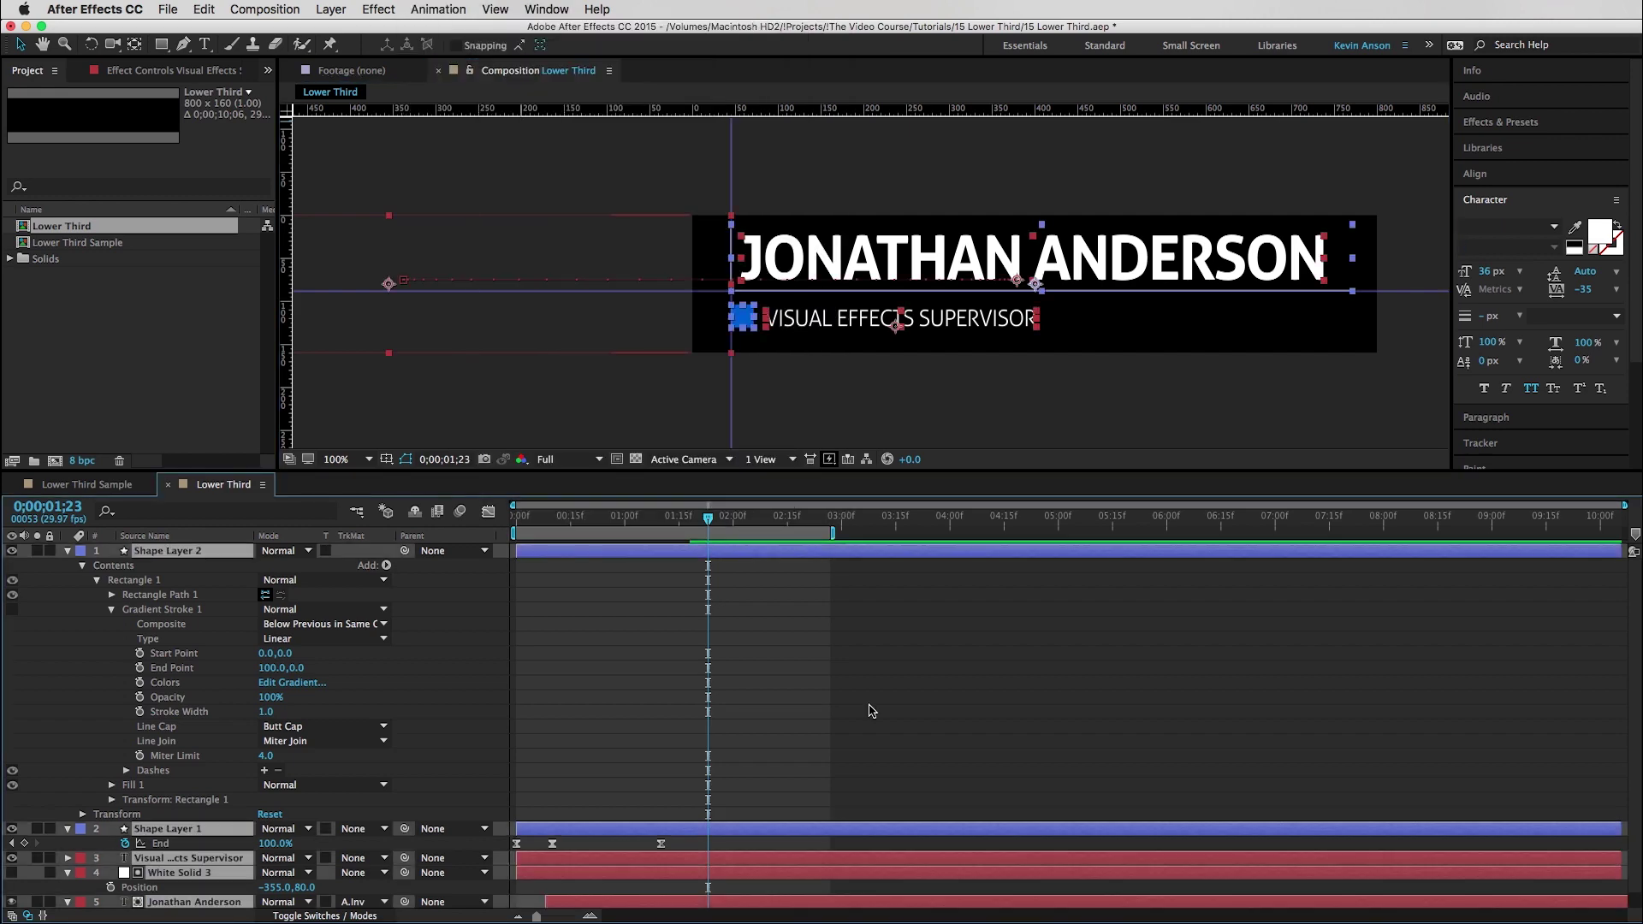
key(super+grave)
click(837, 738)
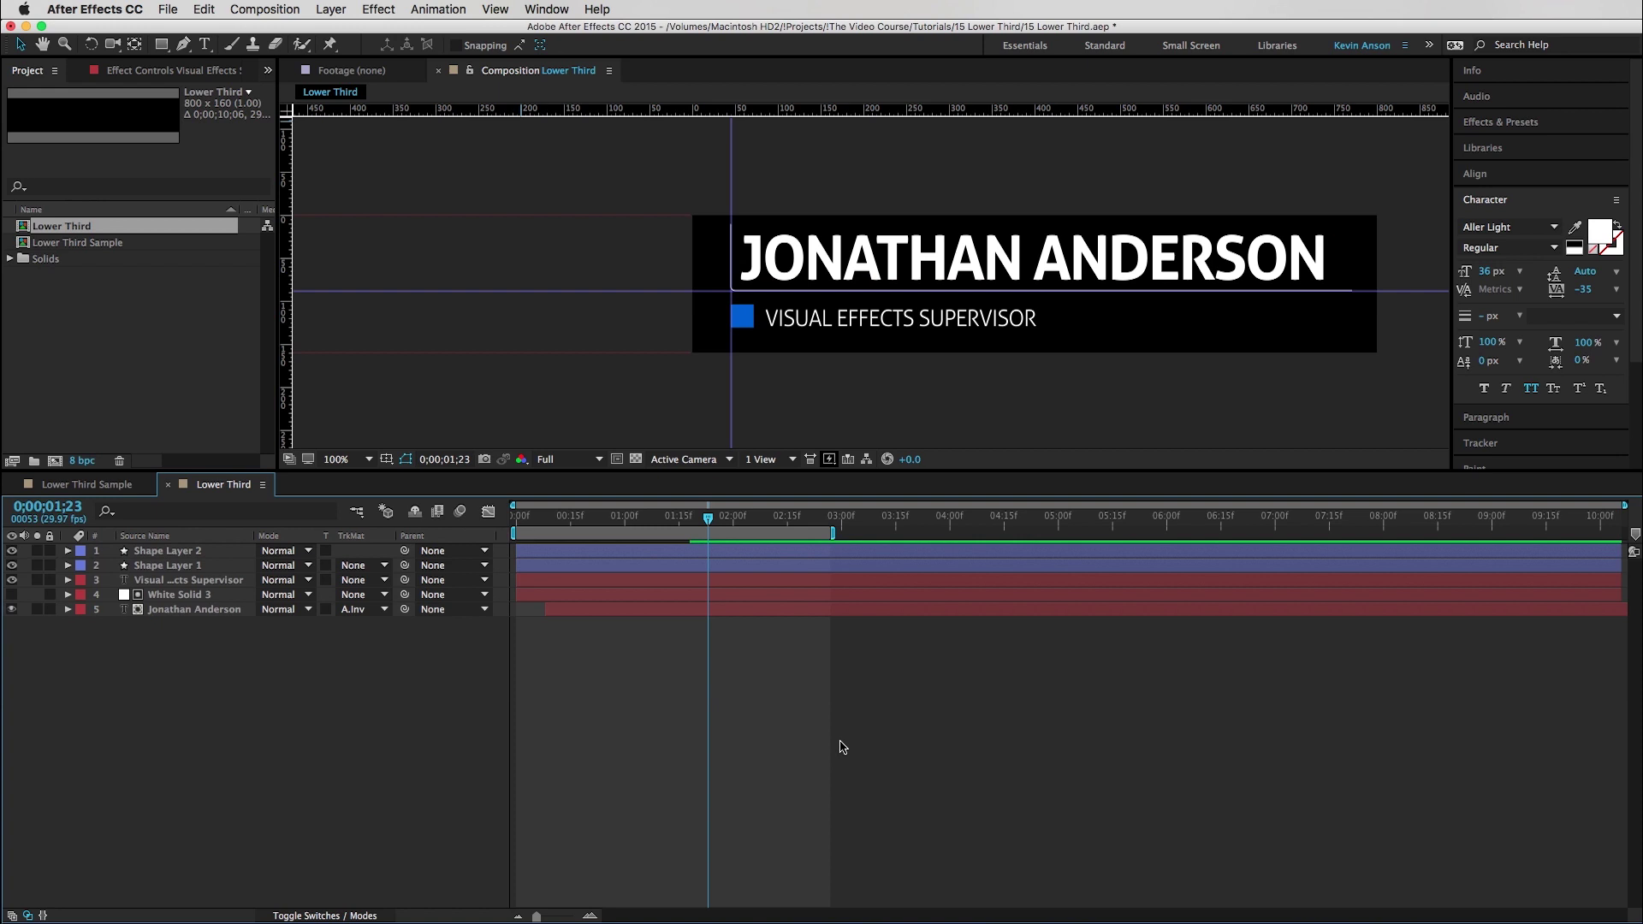
key(shift+slash)
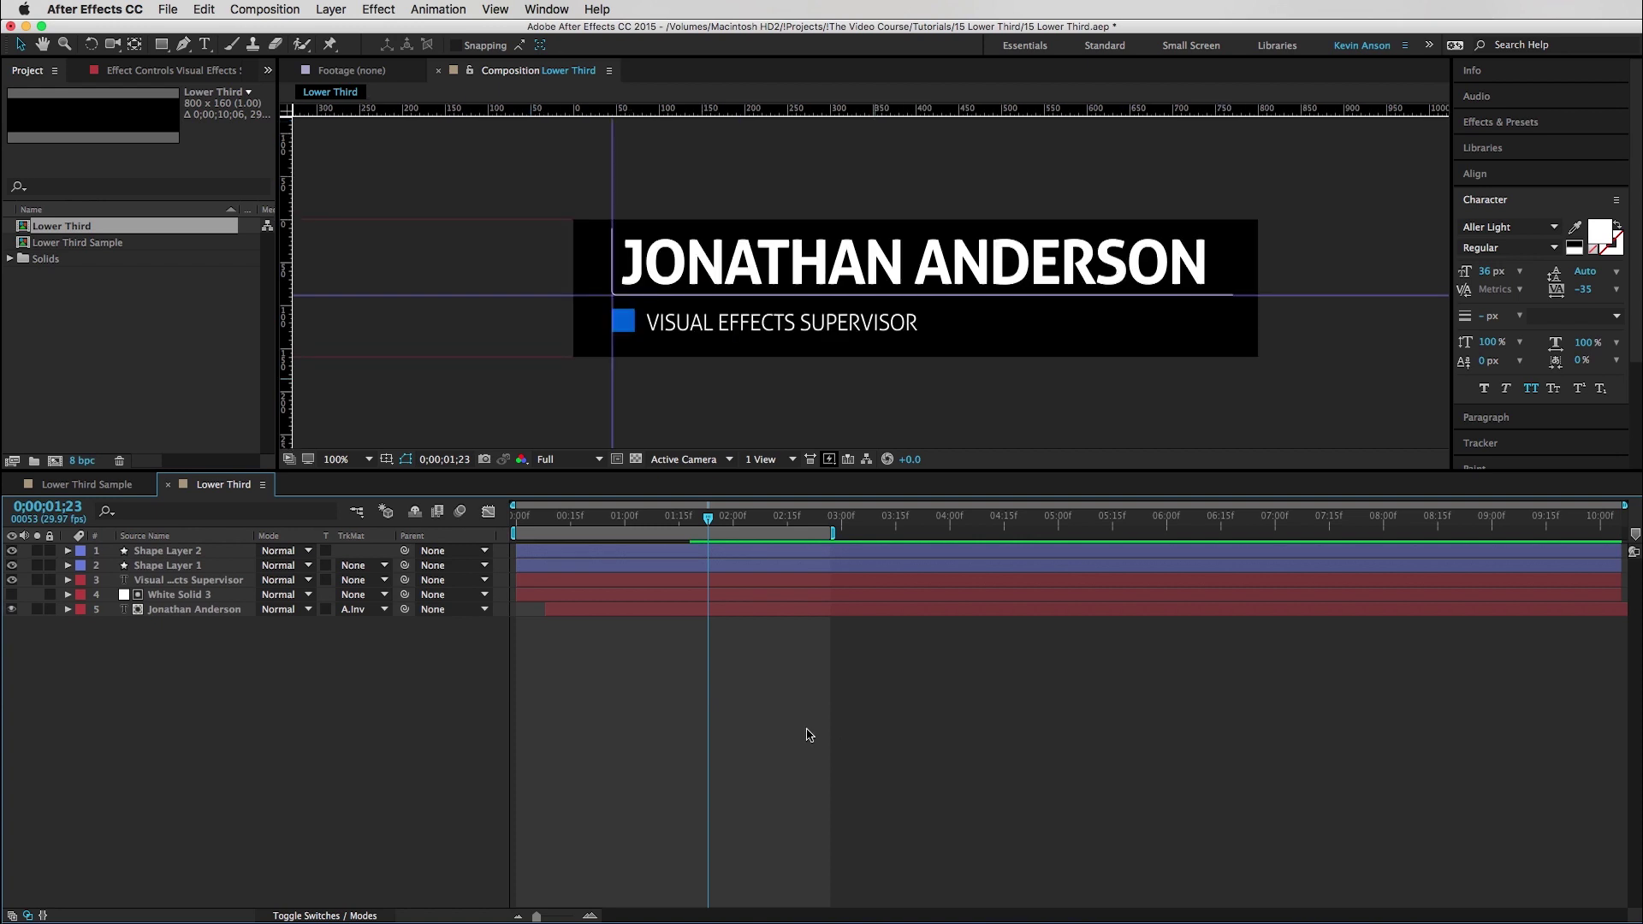
- Add White Solid 4 right of the blue square above the subtitle, and set it as the subtitle's Alpha Matte
key(super+y)
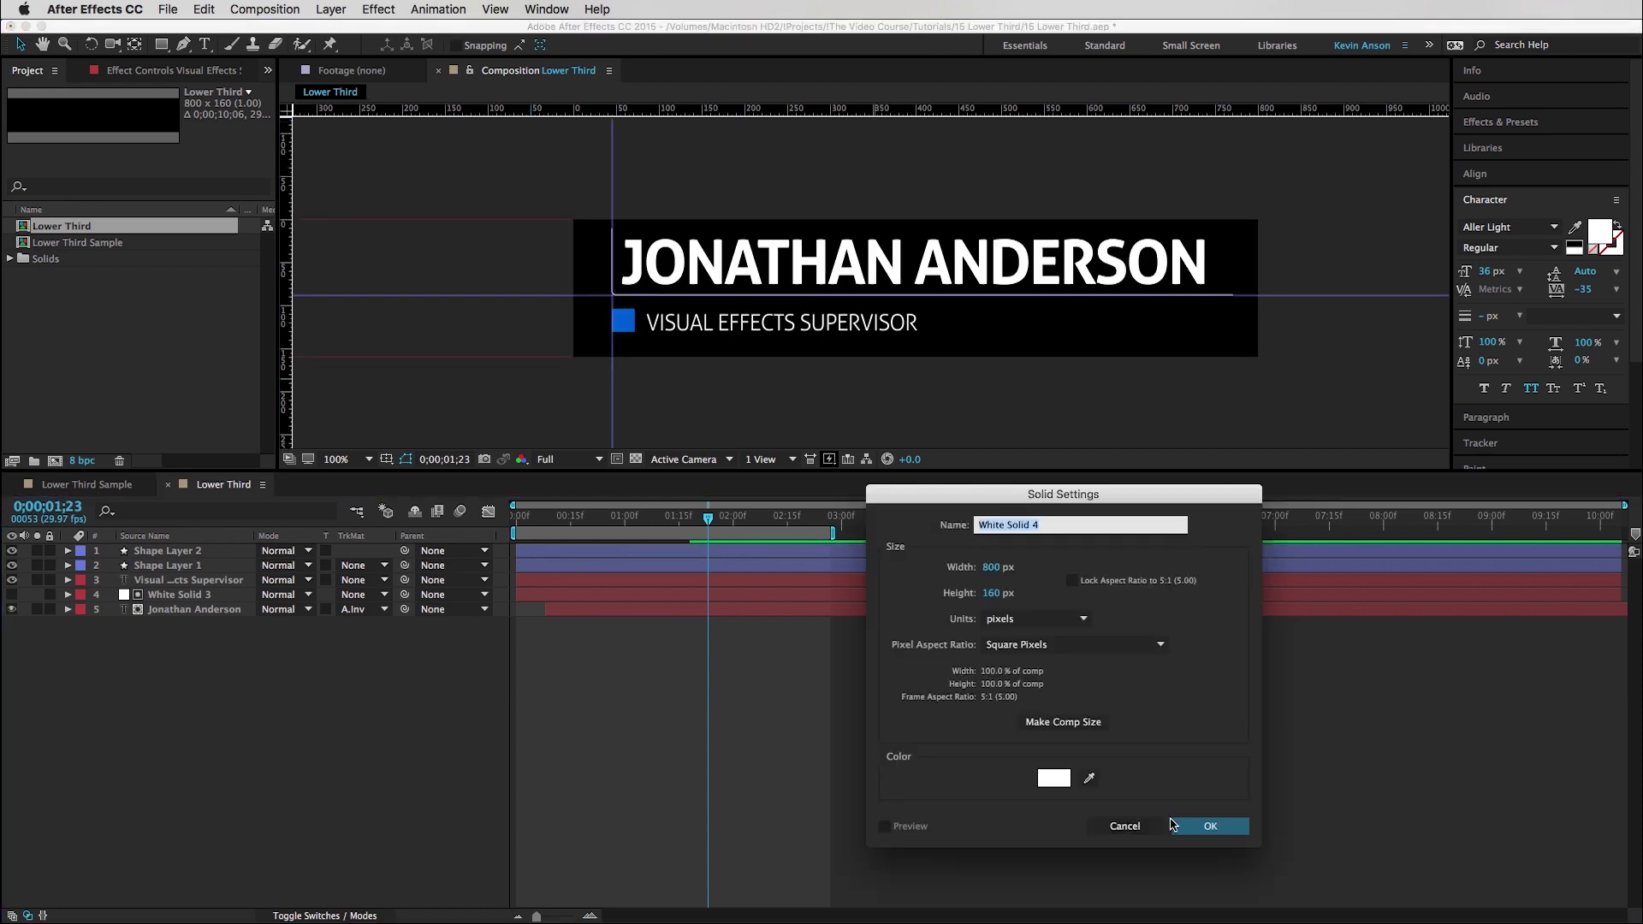
click(1215, 823)
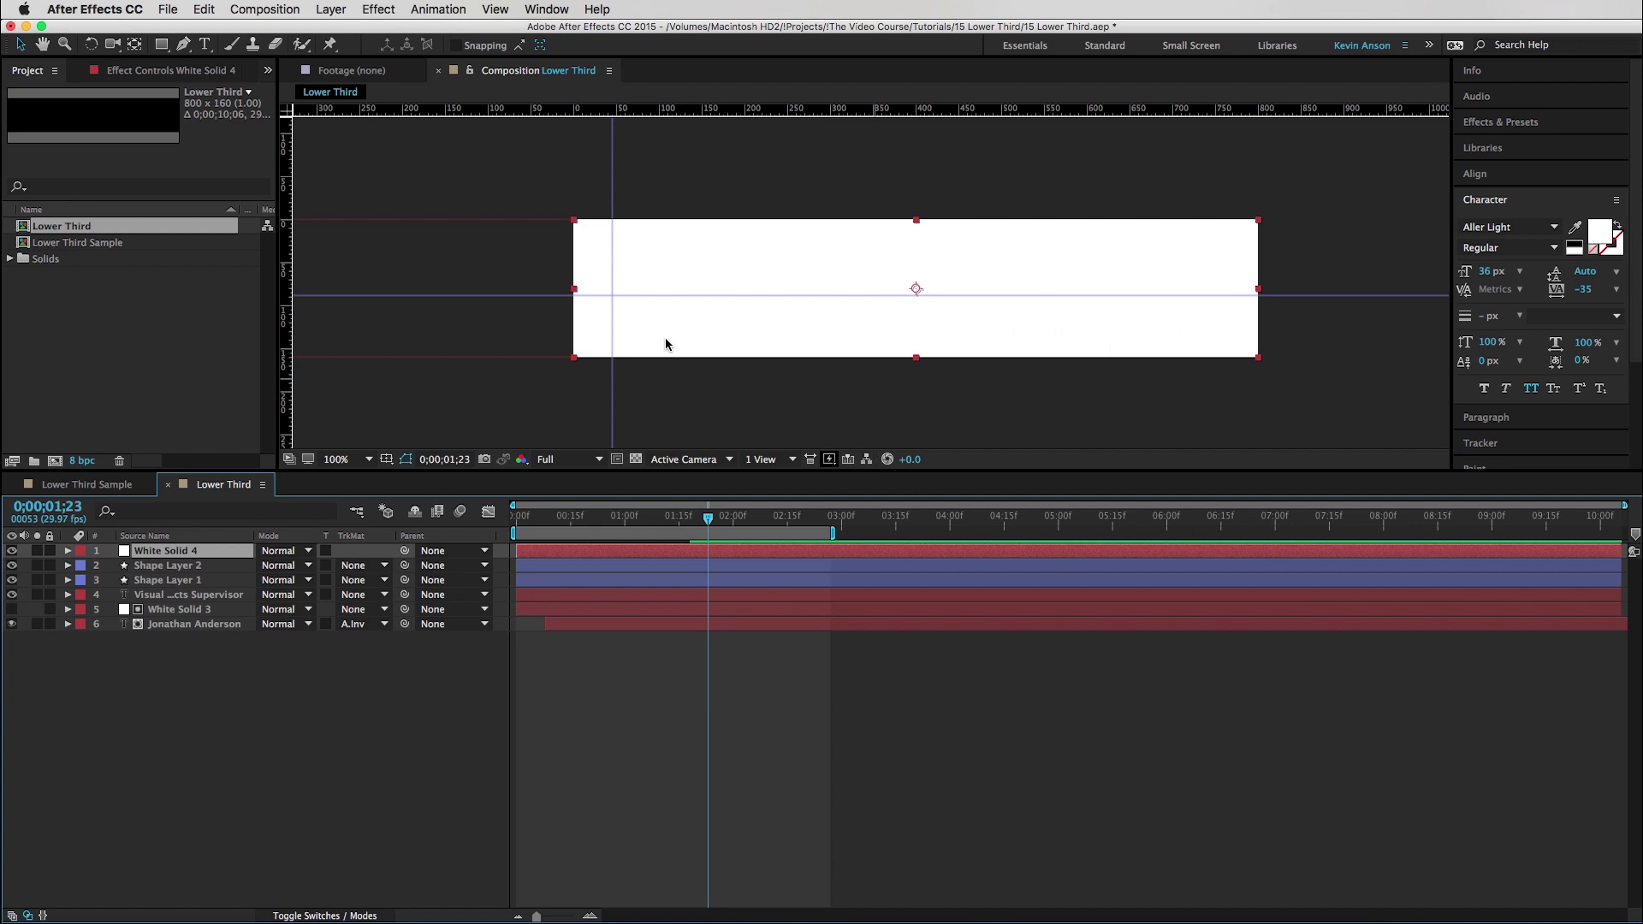
scroll(666, 344, up, 2)
drag(657, 323, 781, 337)
drag(168, 556, 177, 591)
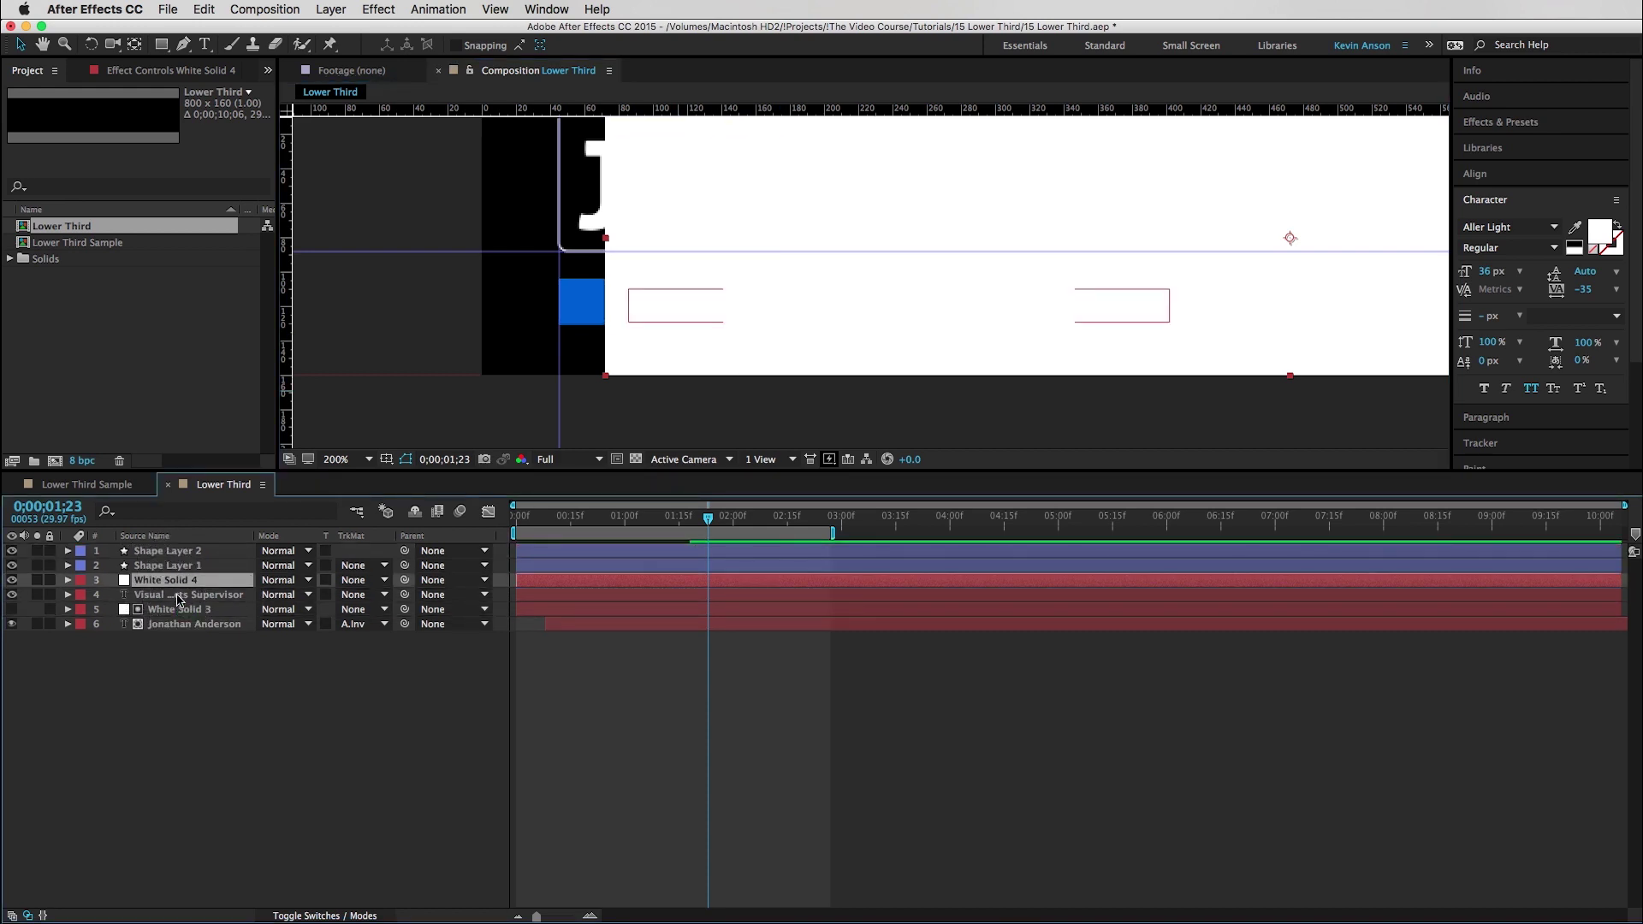
click(181, 594)
click(361, 595)
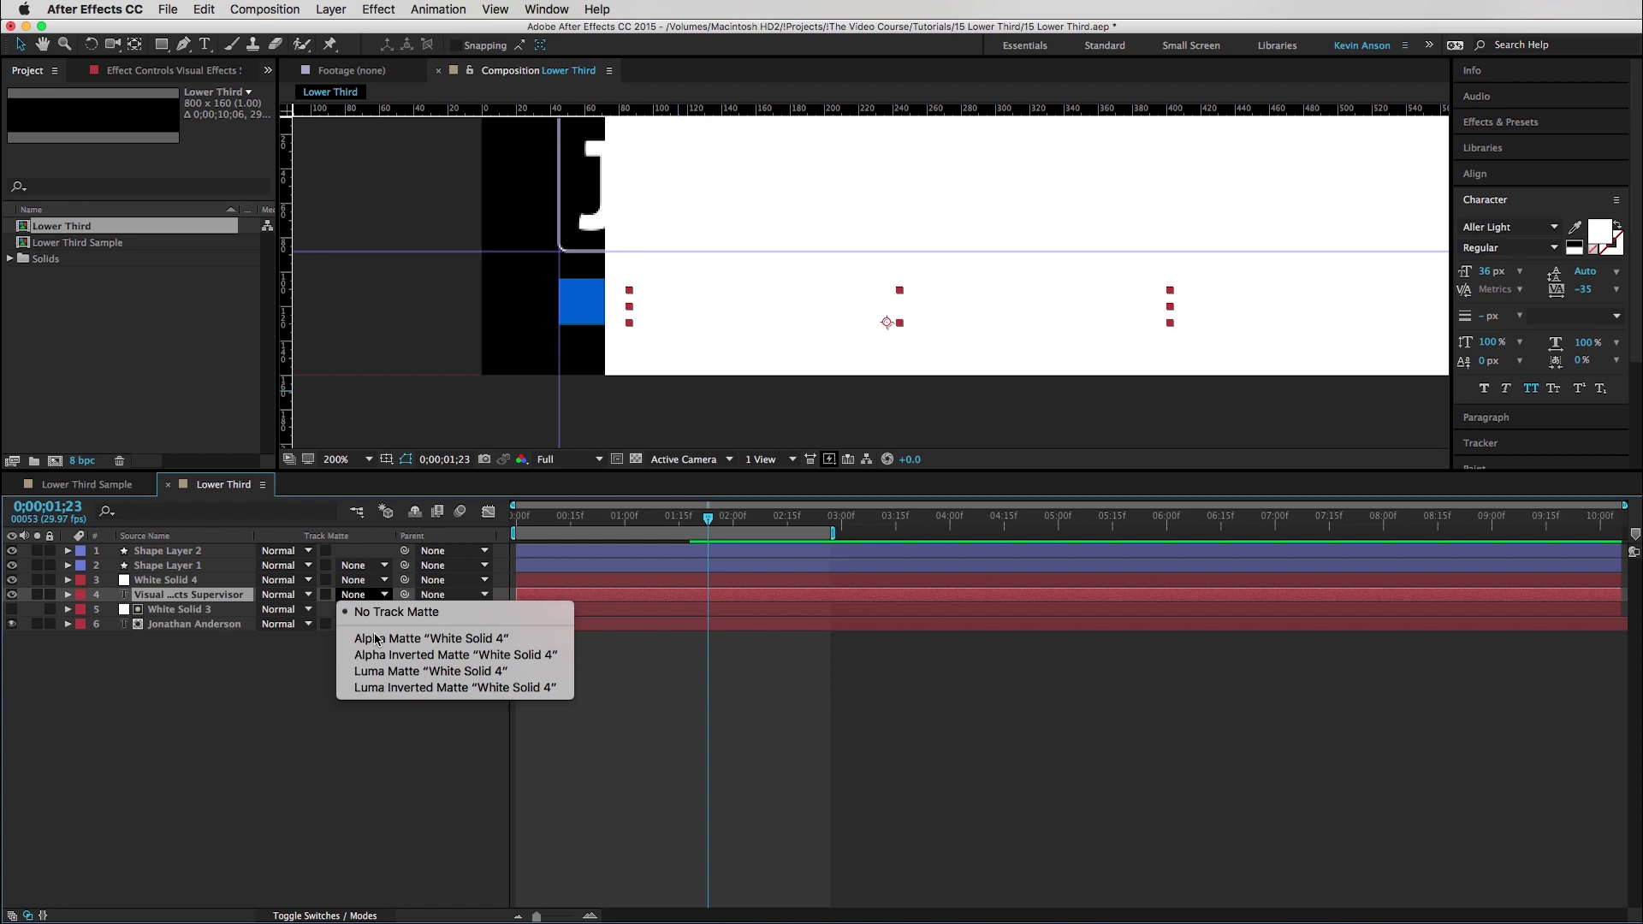
click(402, 638)
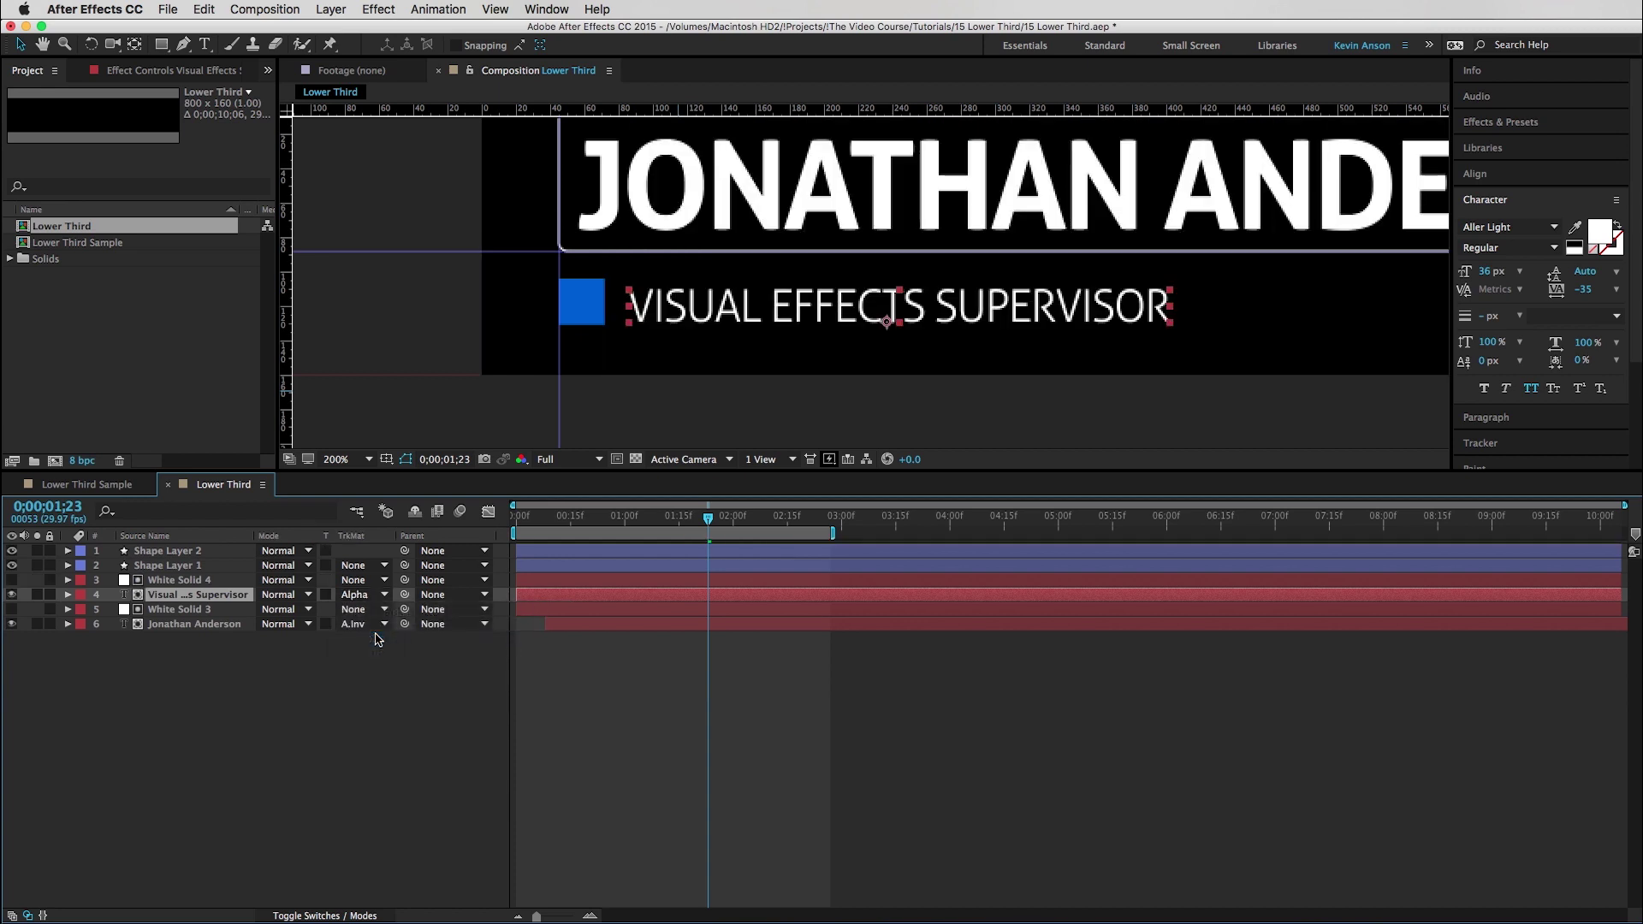
click(190, 582)
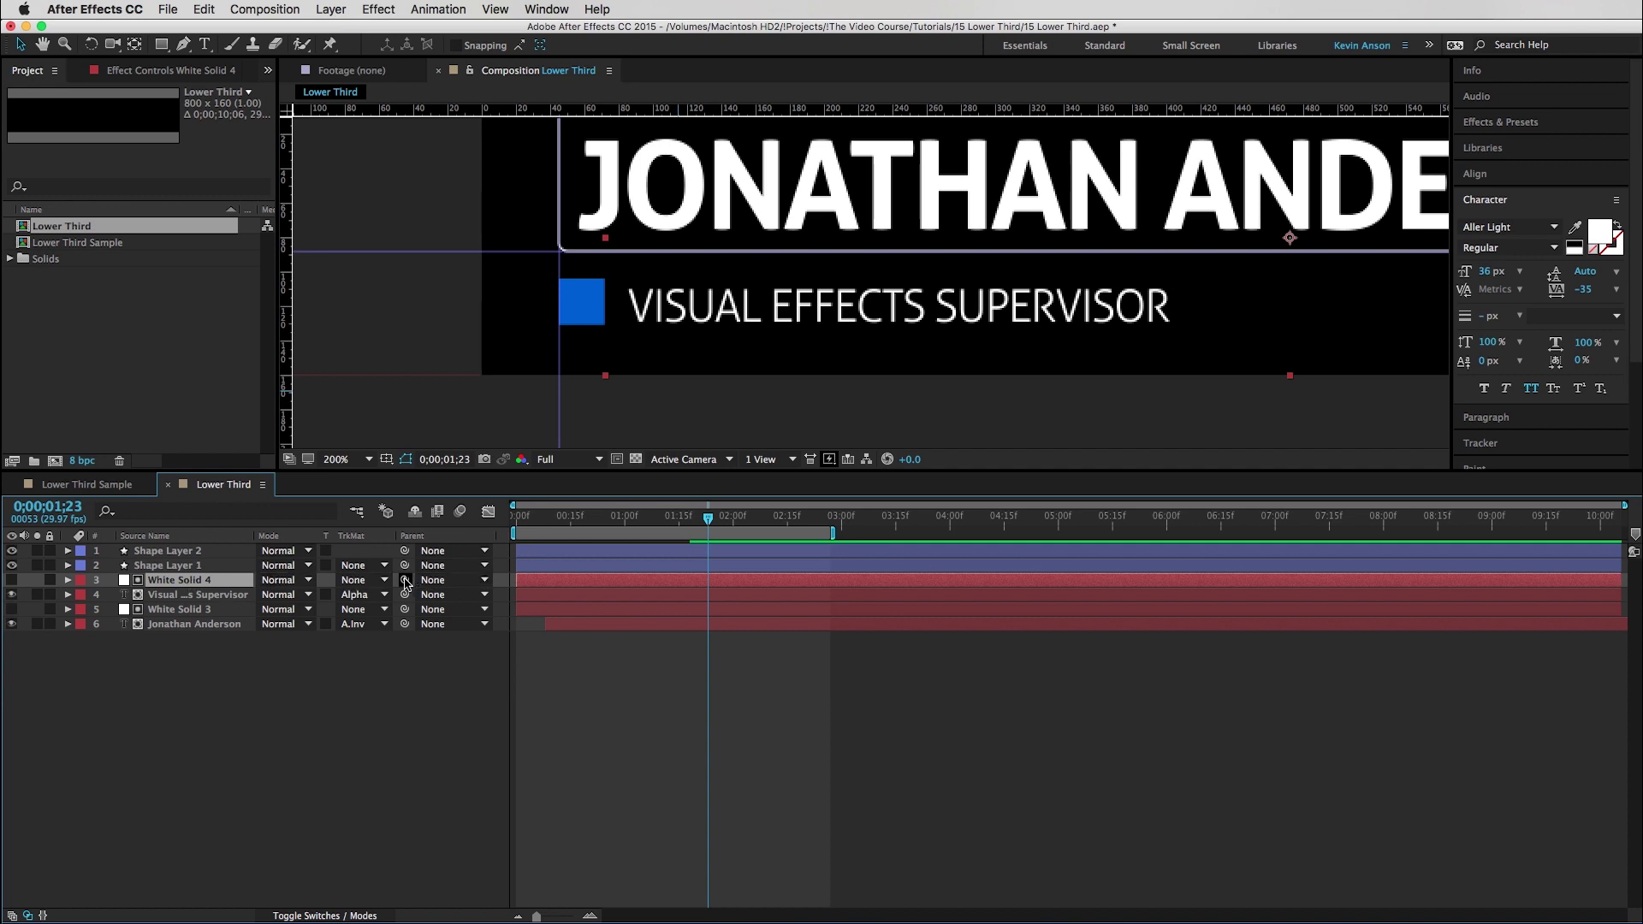
- Rename Shape Layer 2 to 'Blue' and Shape Layer 1 to 'line'
click(164, 552)
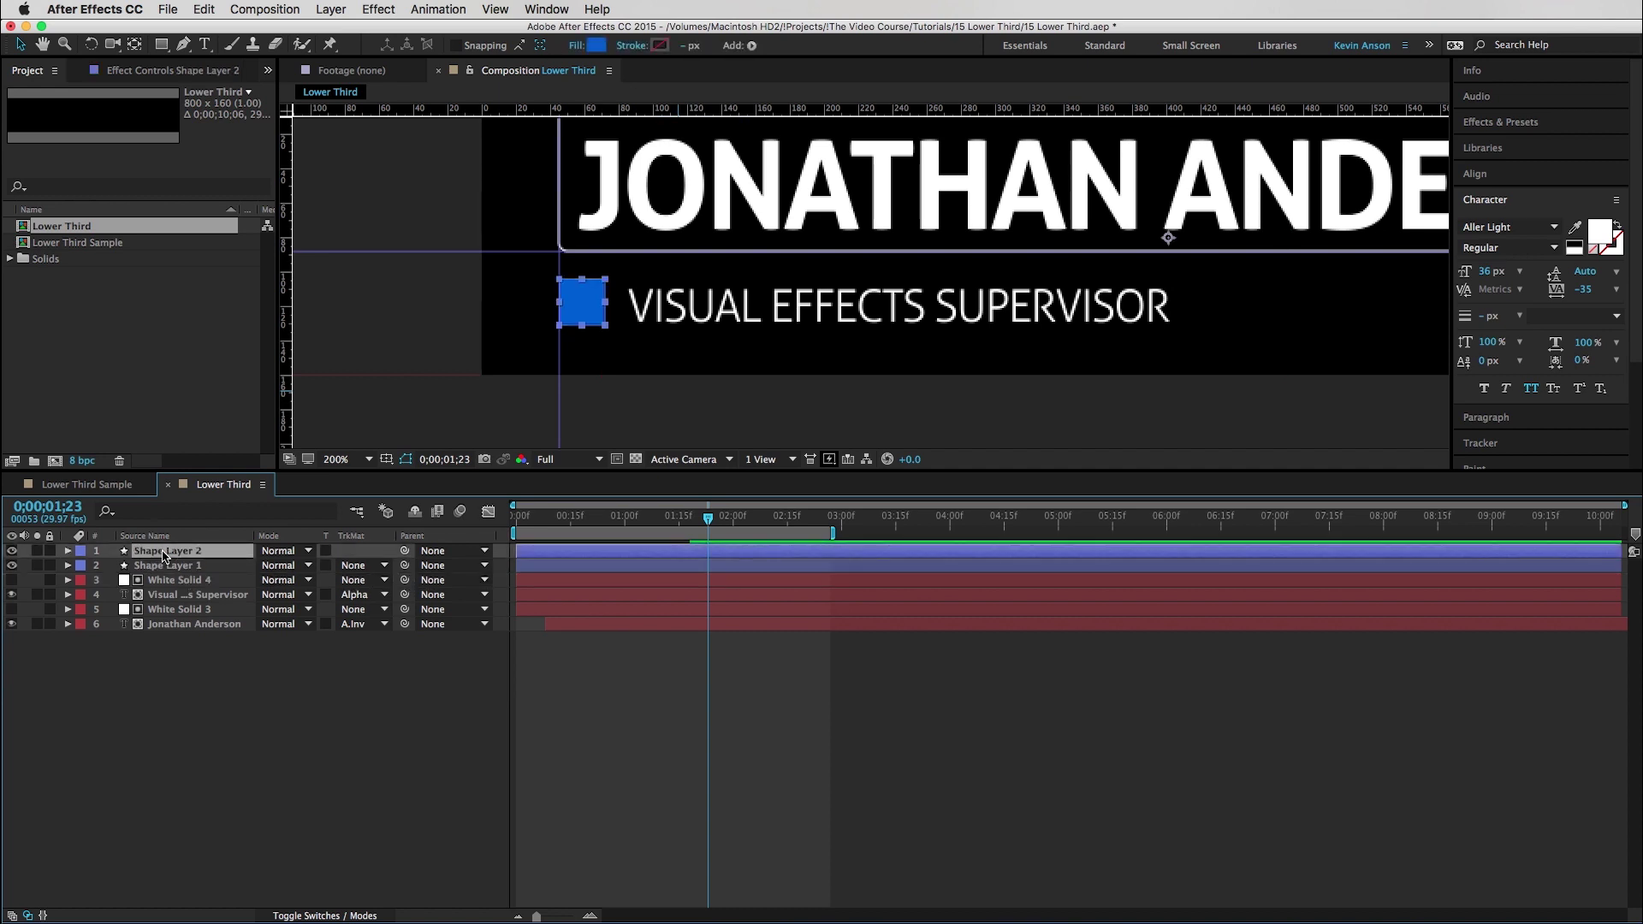
key(Return)
text(Blue)
key(Return)
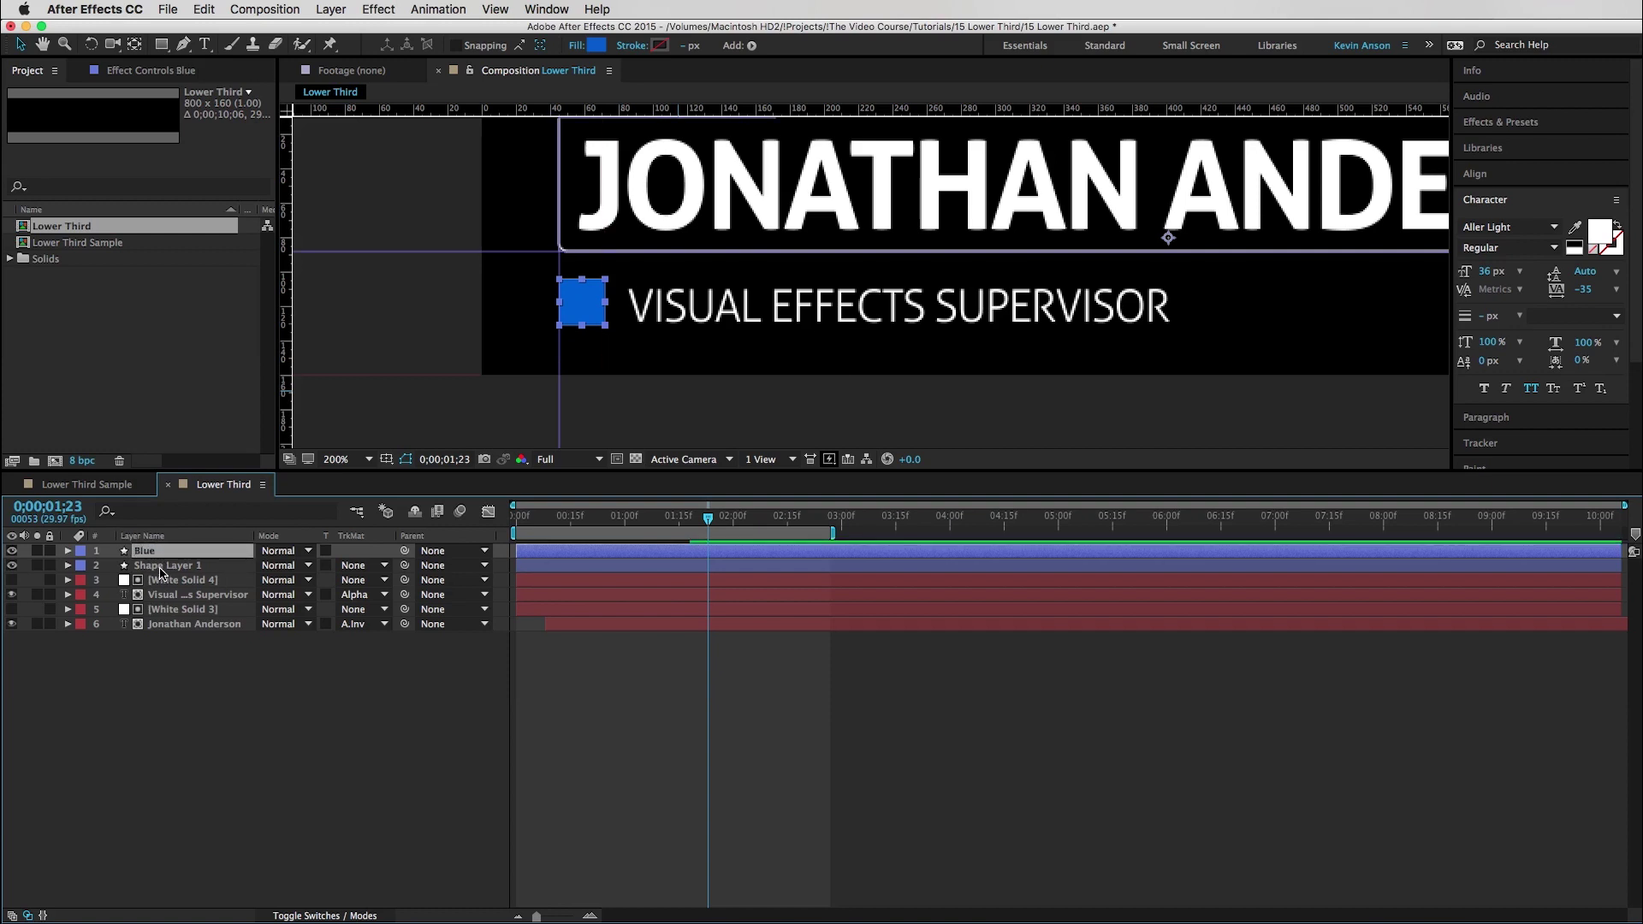
click(161, 569)
key(Return)
text(line)
key(Return)
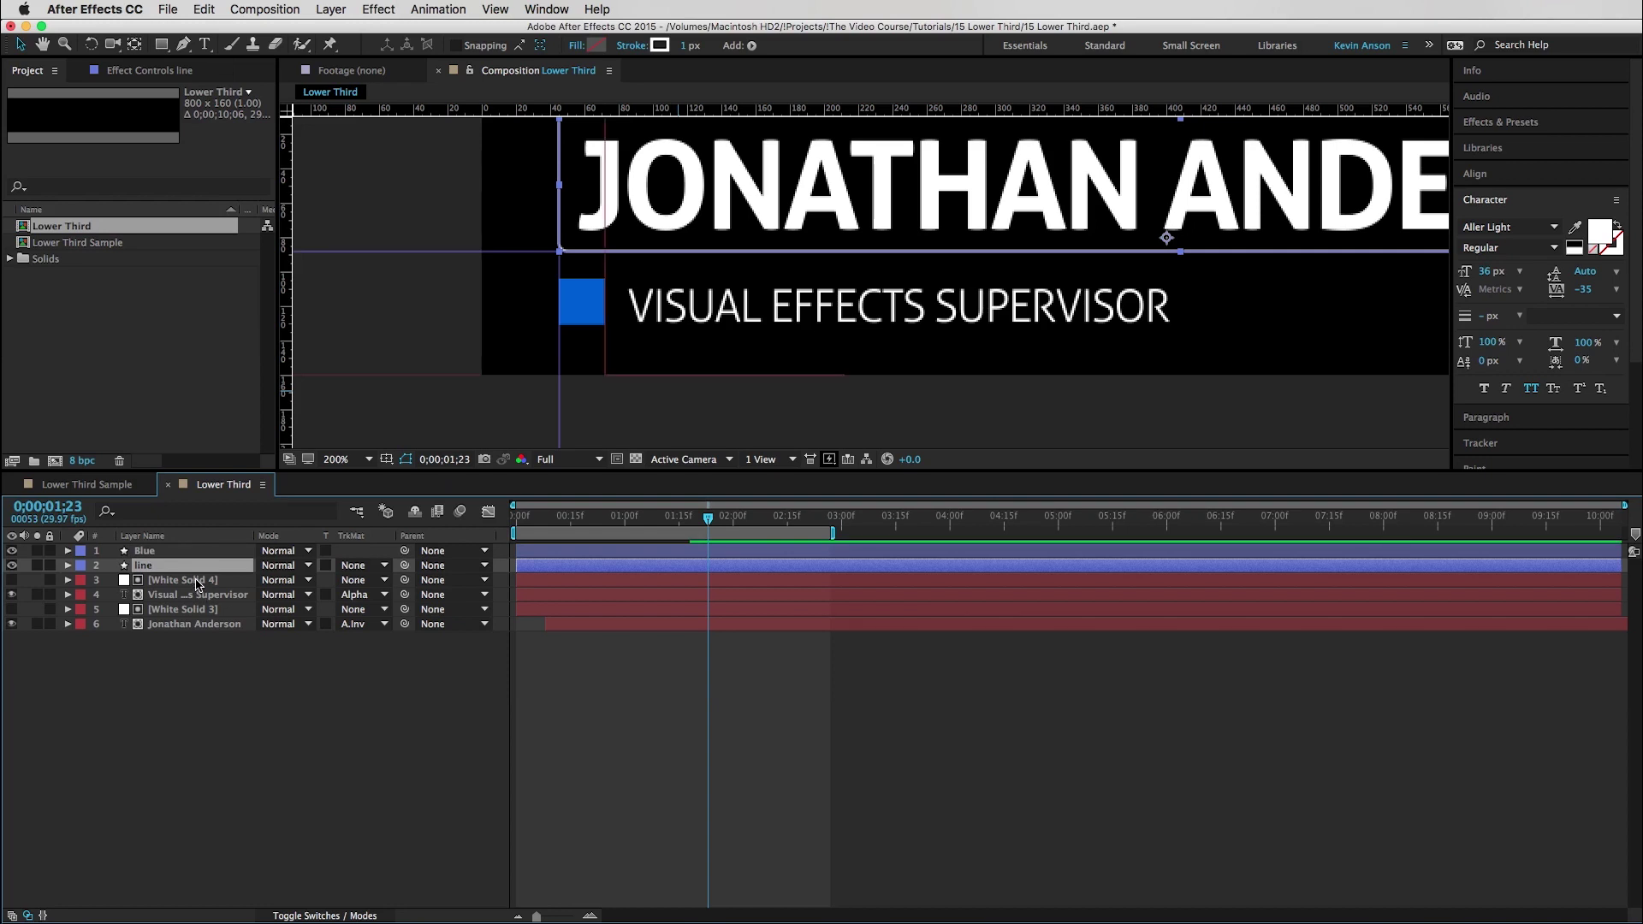
- Parent White Solid 4 to the Blue layer with the pick whip
click(196, 582)
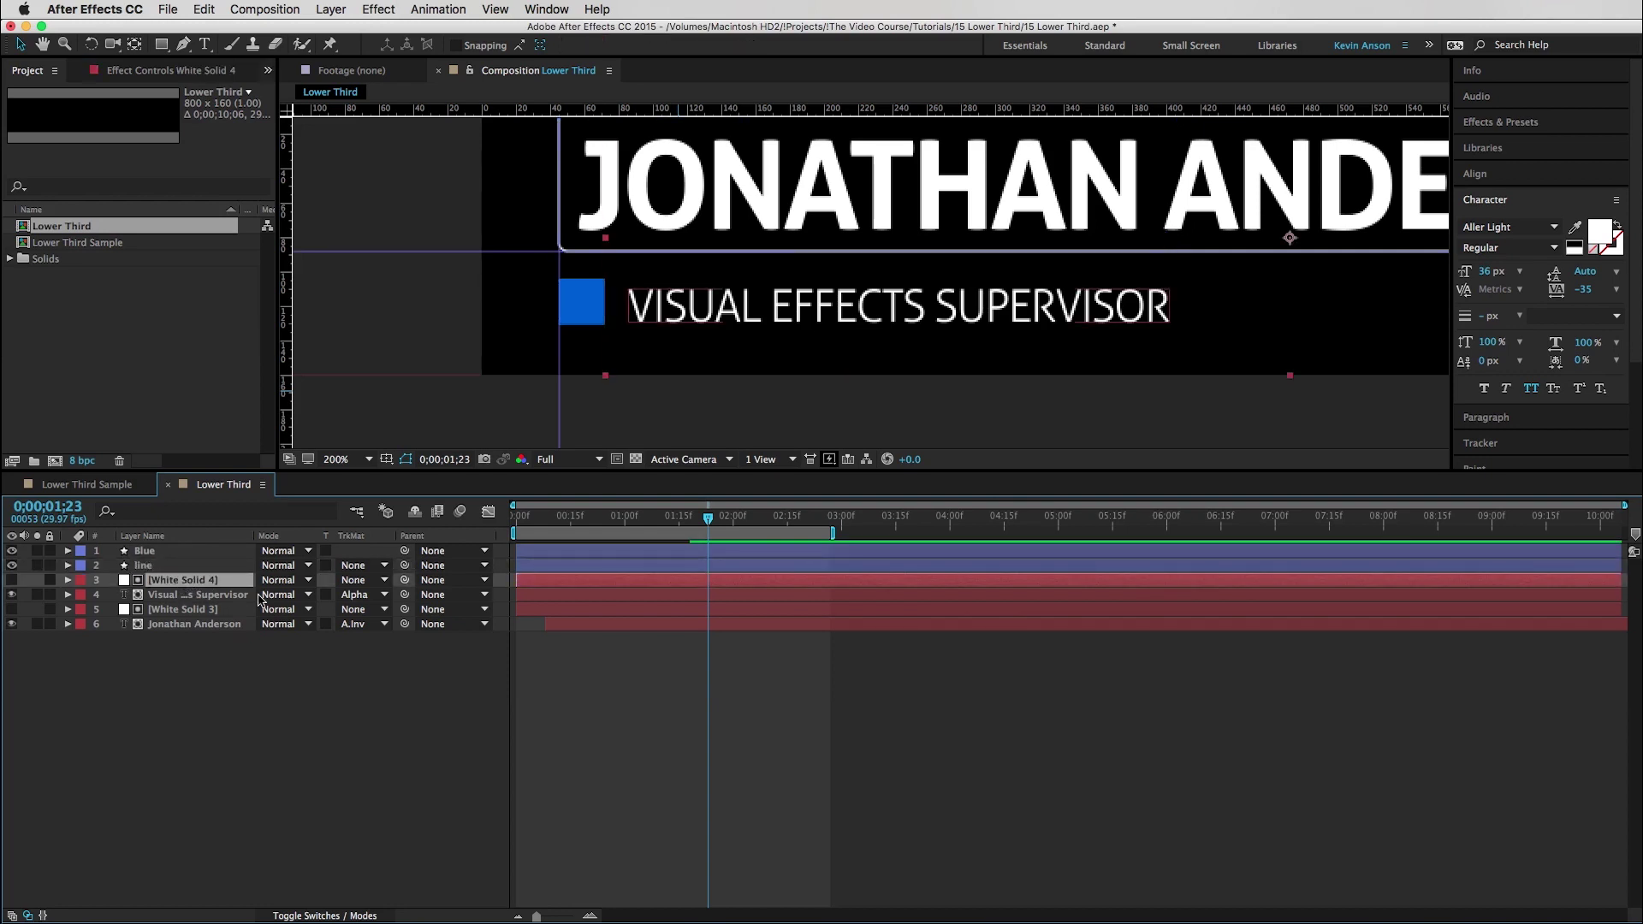
click(405, 581)
drag(405, 583, 180, 556)
- Move the Blue square to the bar's right end at 700.0,119.0 and centre its anchor point
click(158, 555)
key(p)
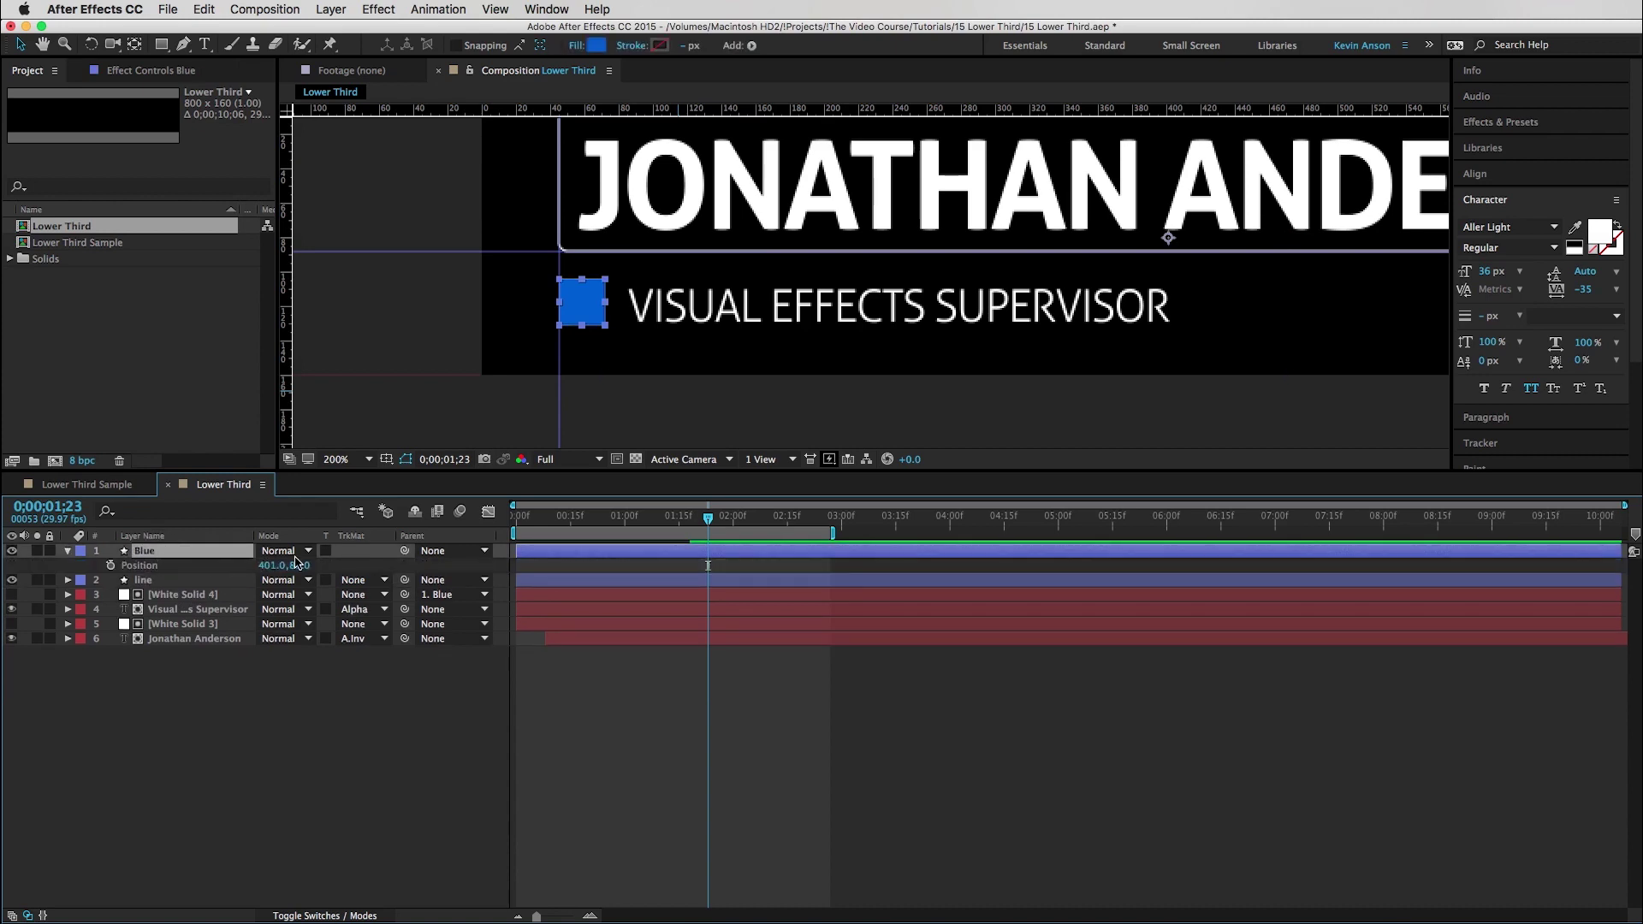
drag(268, 570, 299, 590)
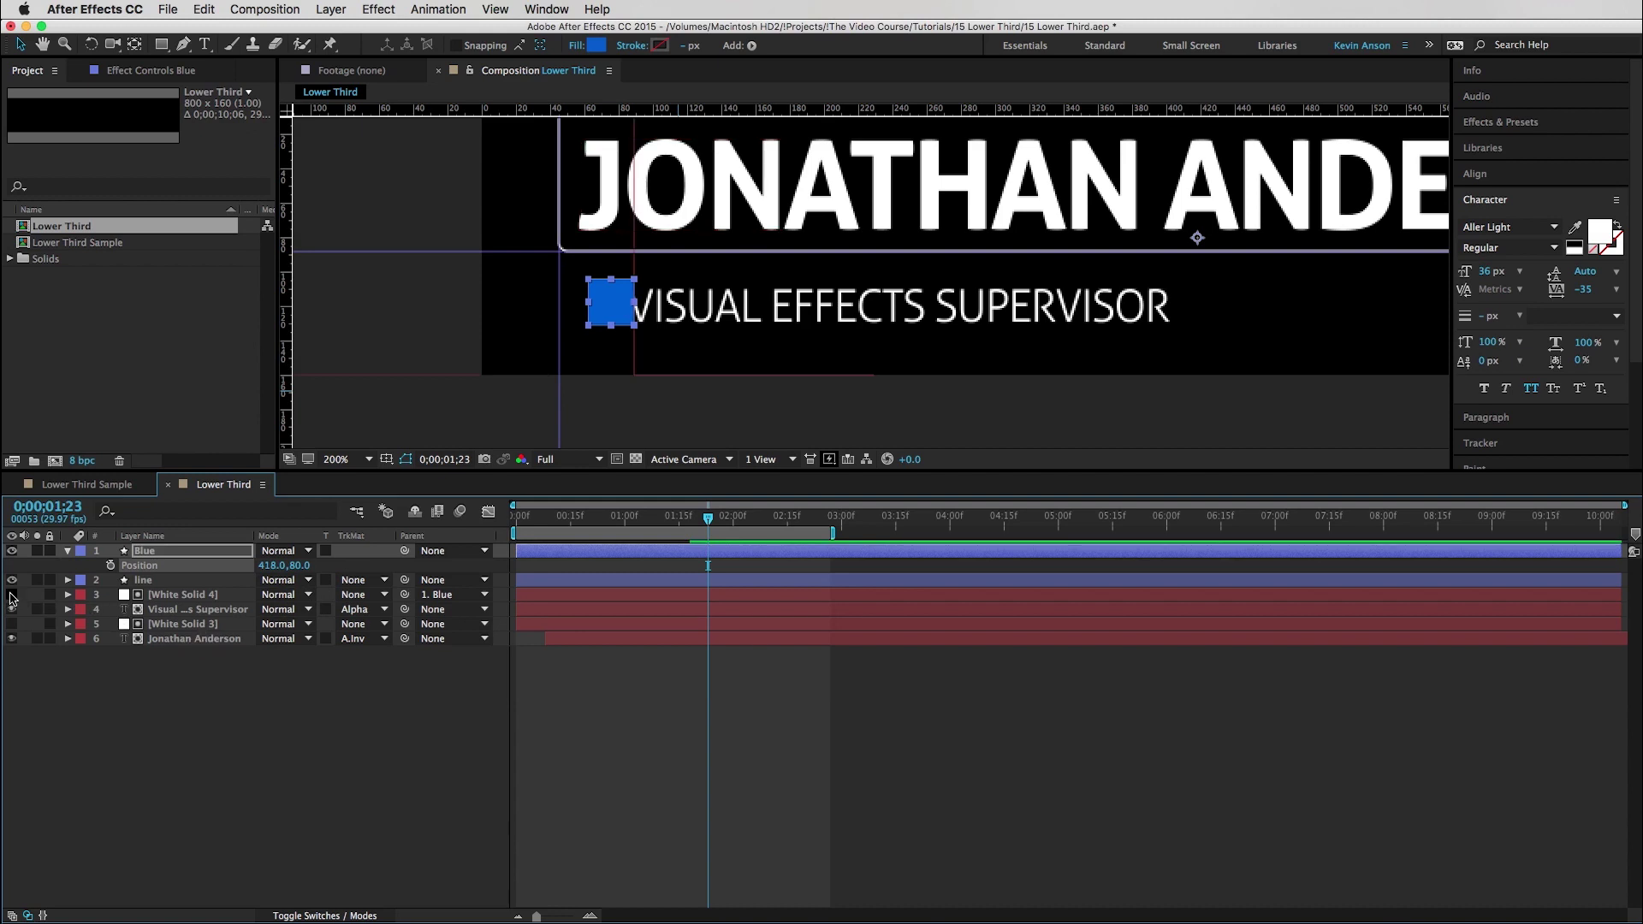
click(11, 594)
drag(272, 566, 349, 544)
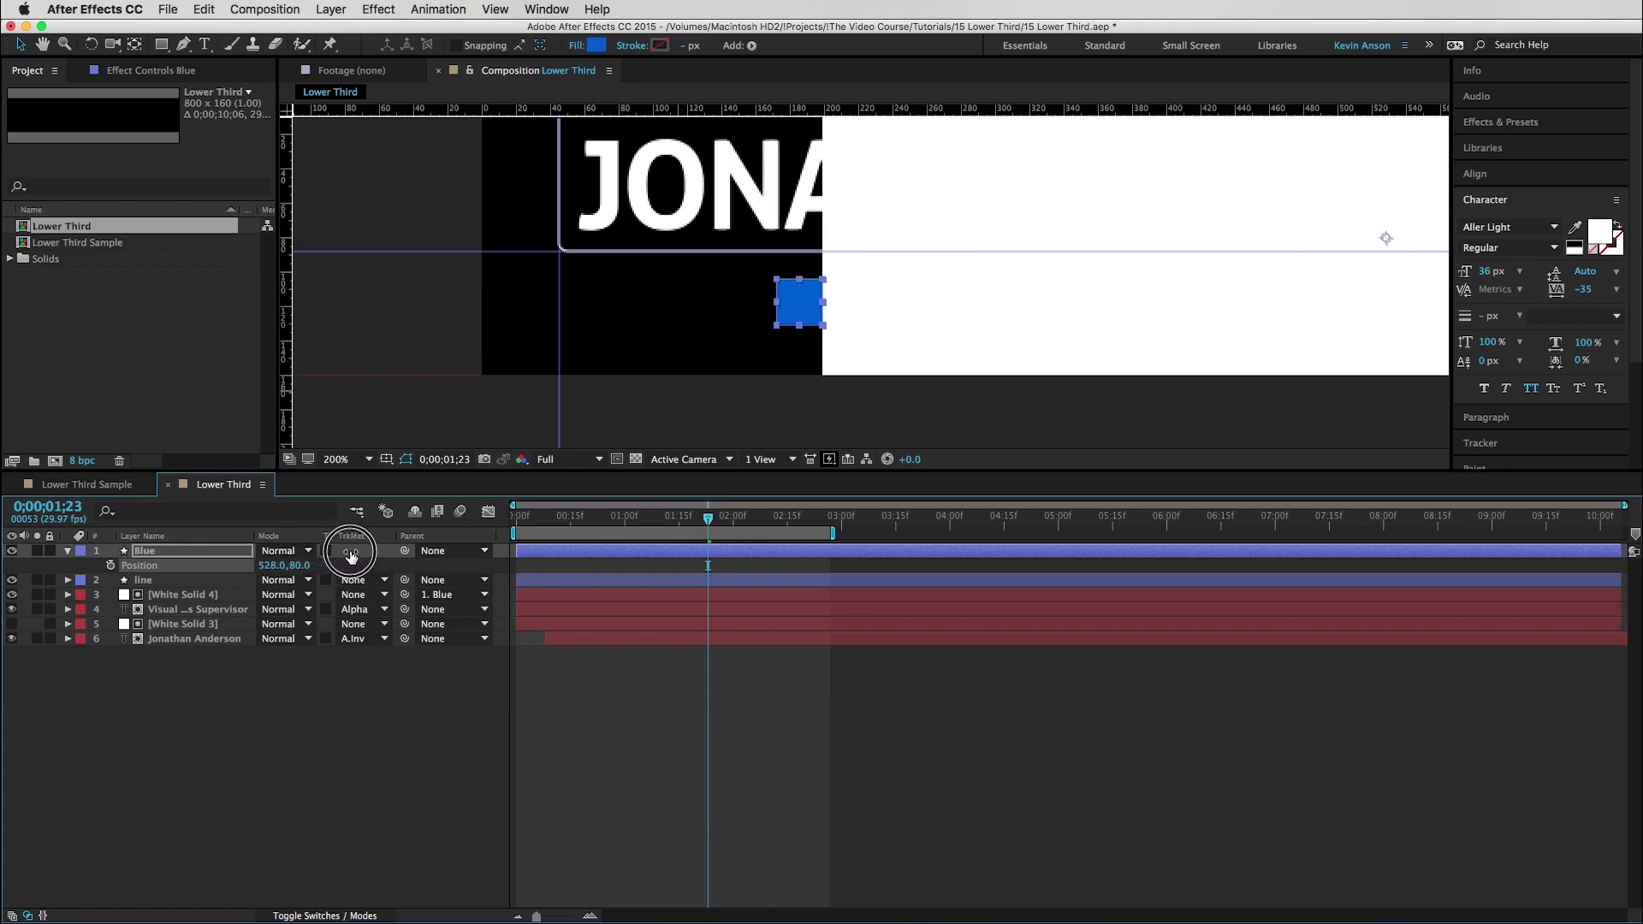
key(super+z)
key(super+z)
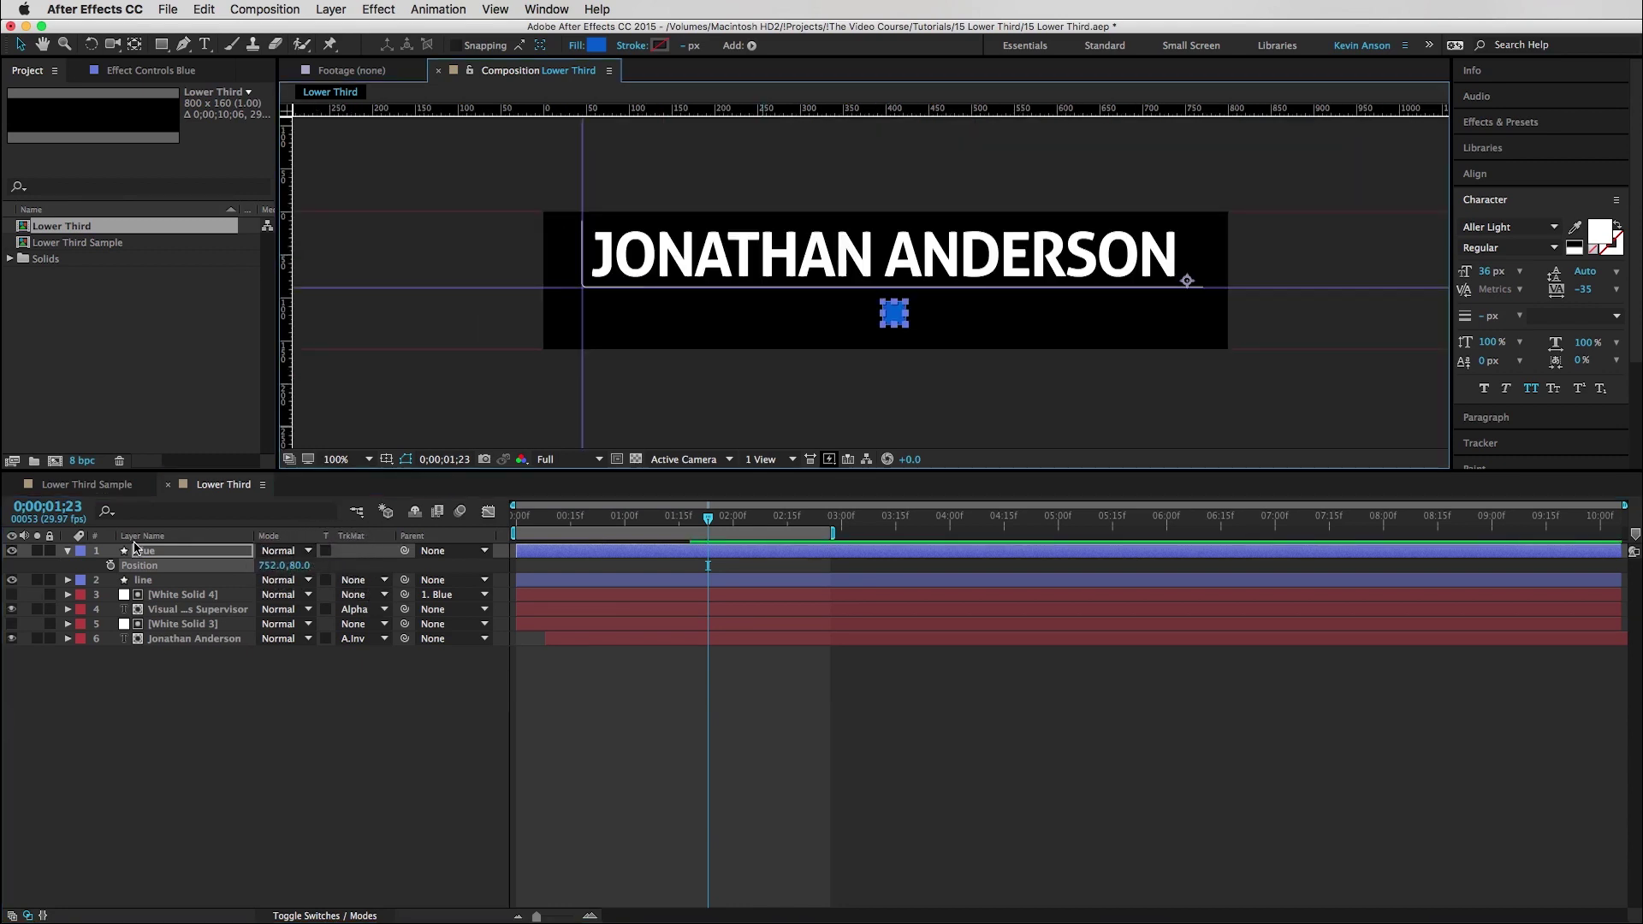
drag(269, 570, 483, 537)
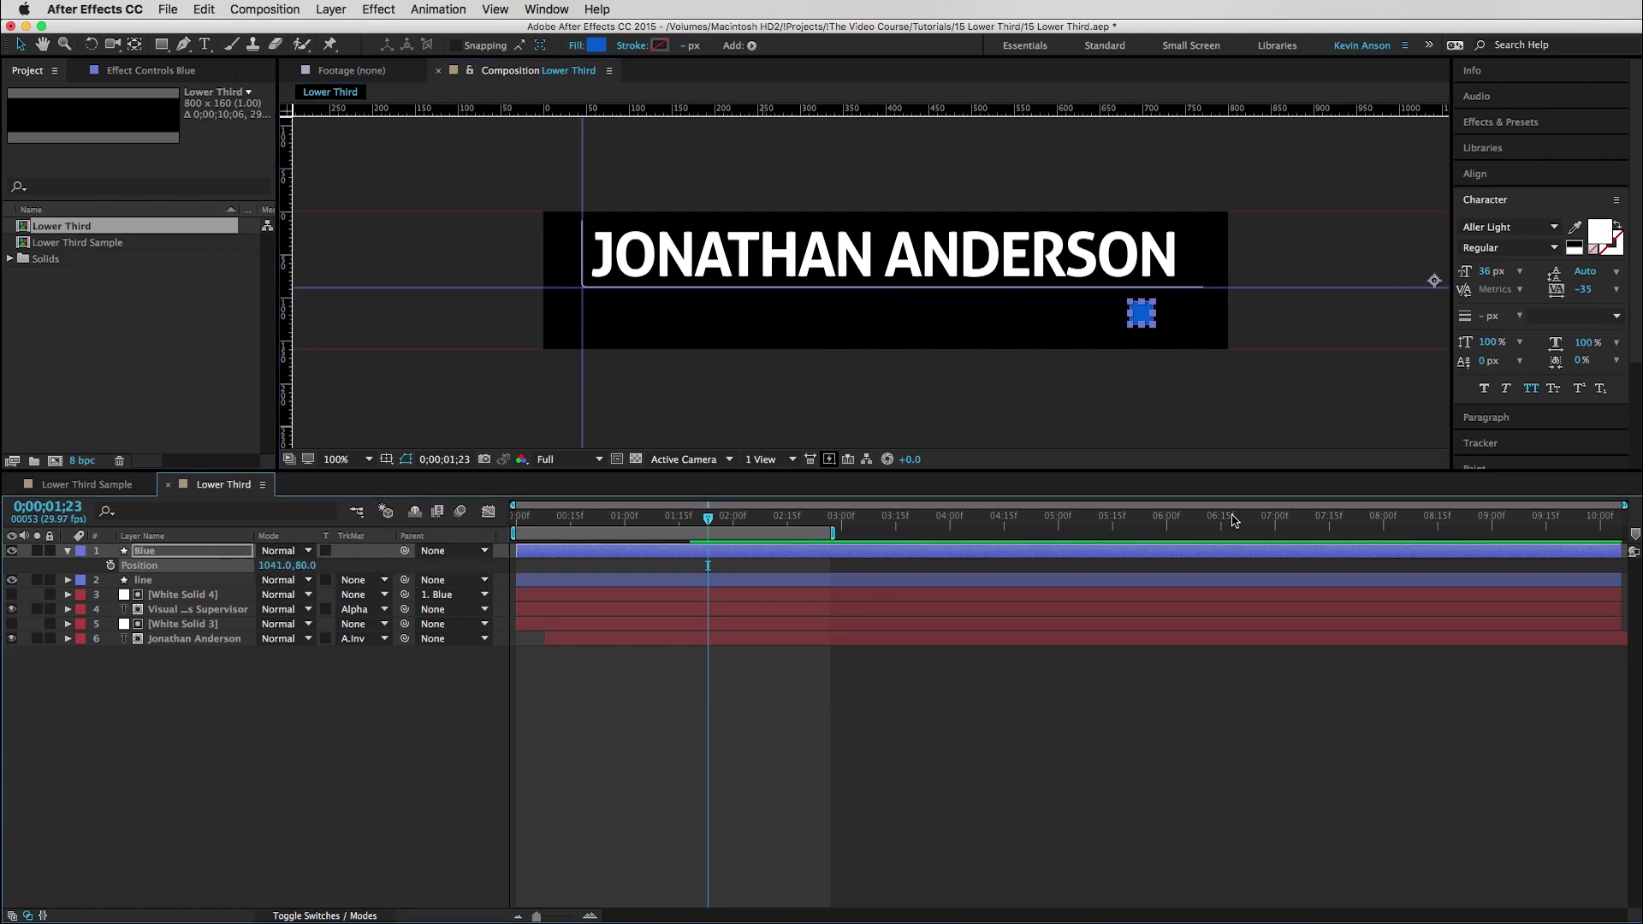
key(Return)
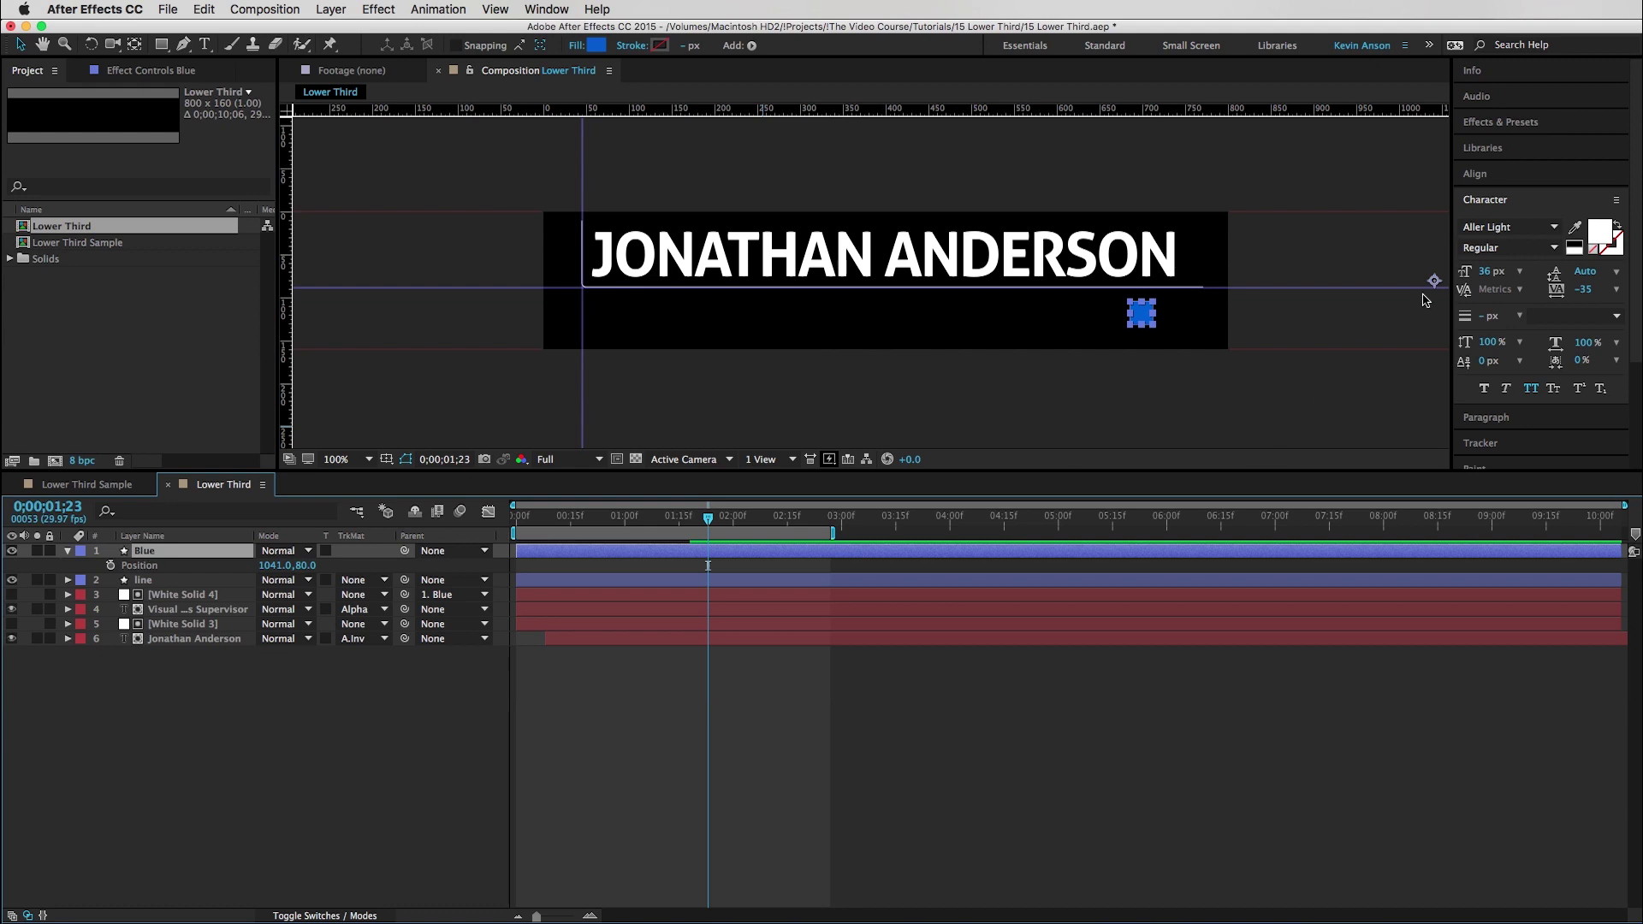
key(y)
drag(1435, 282, 1146, 319)
- Try a couple of scale values on the blue square, undoing each
key(s)
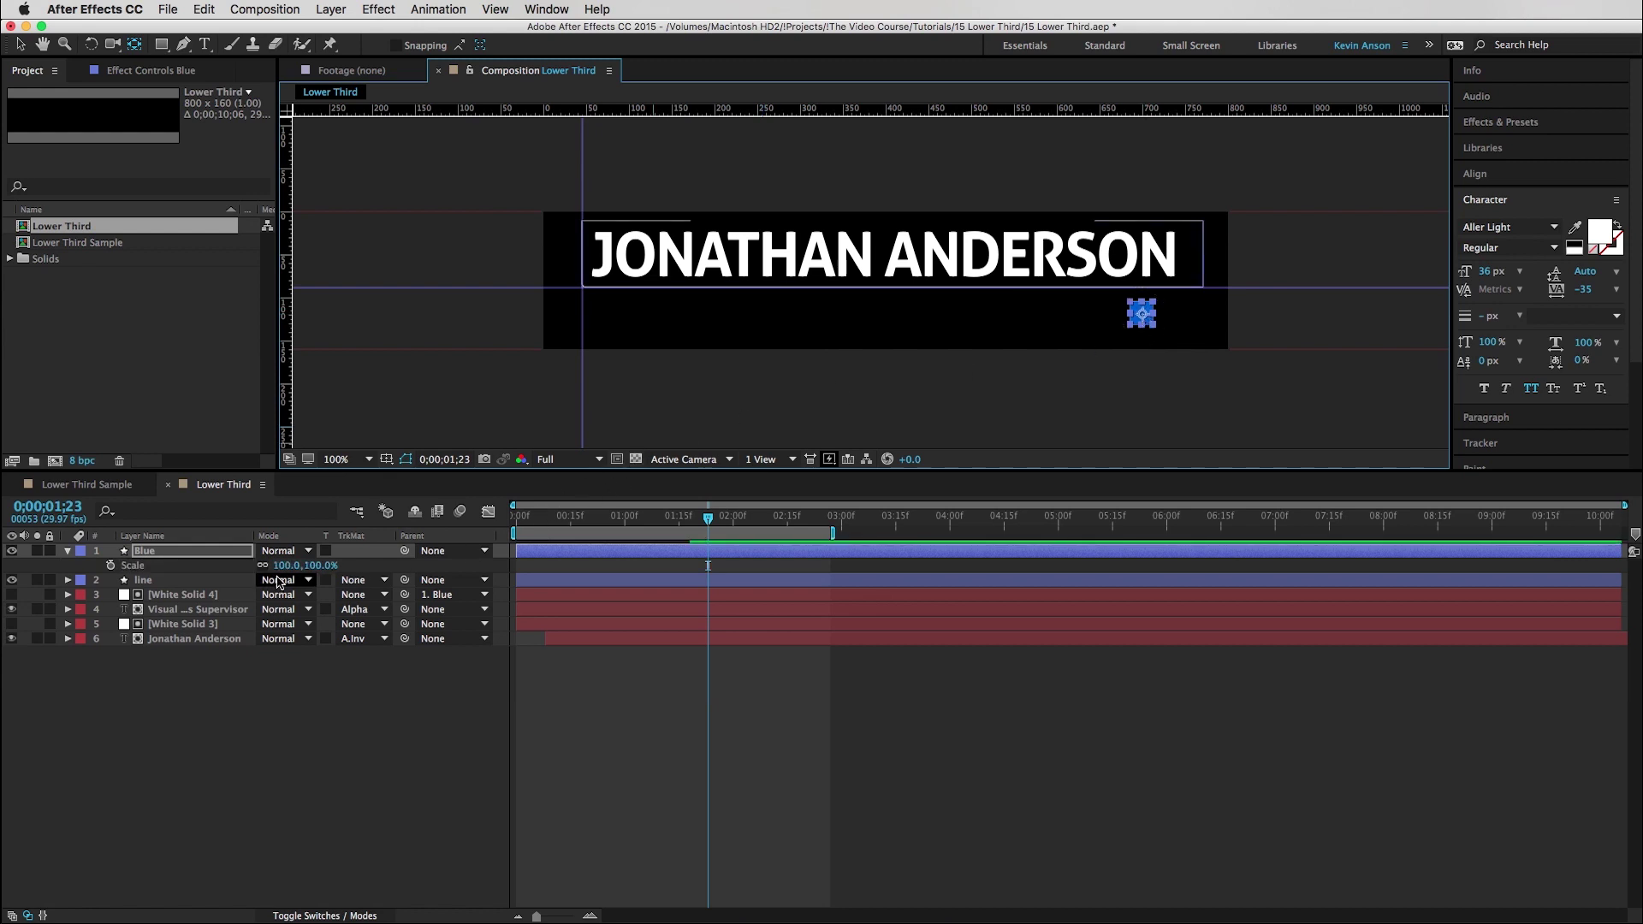
drag(291, 565, 343, 514)
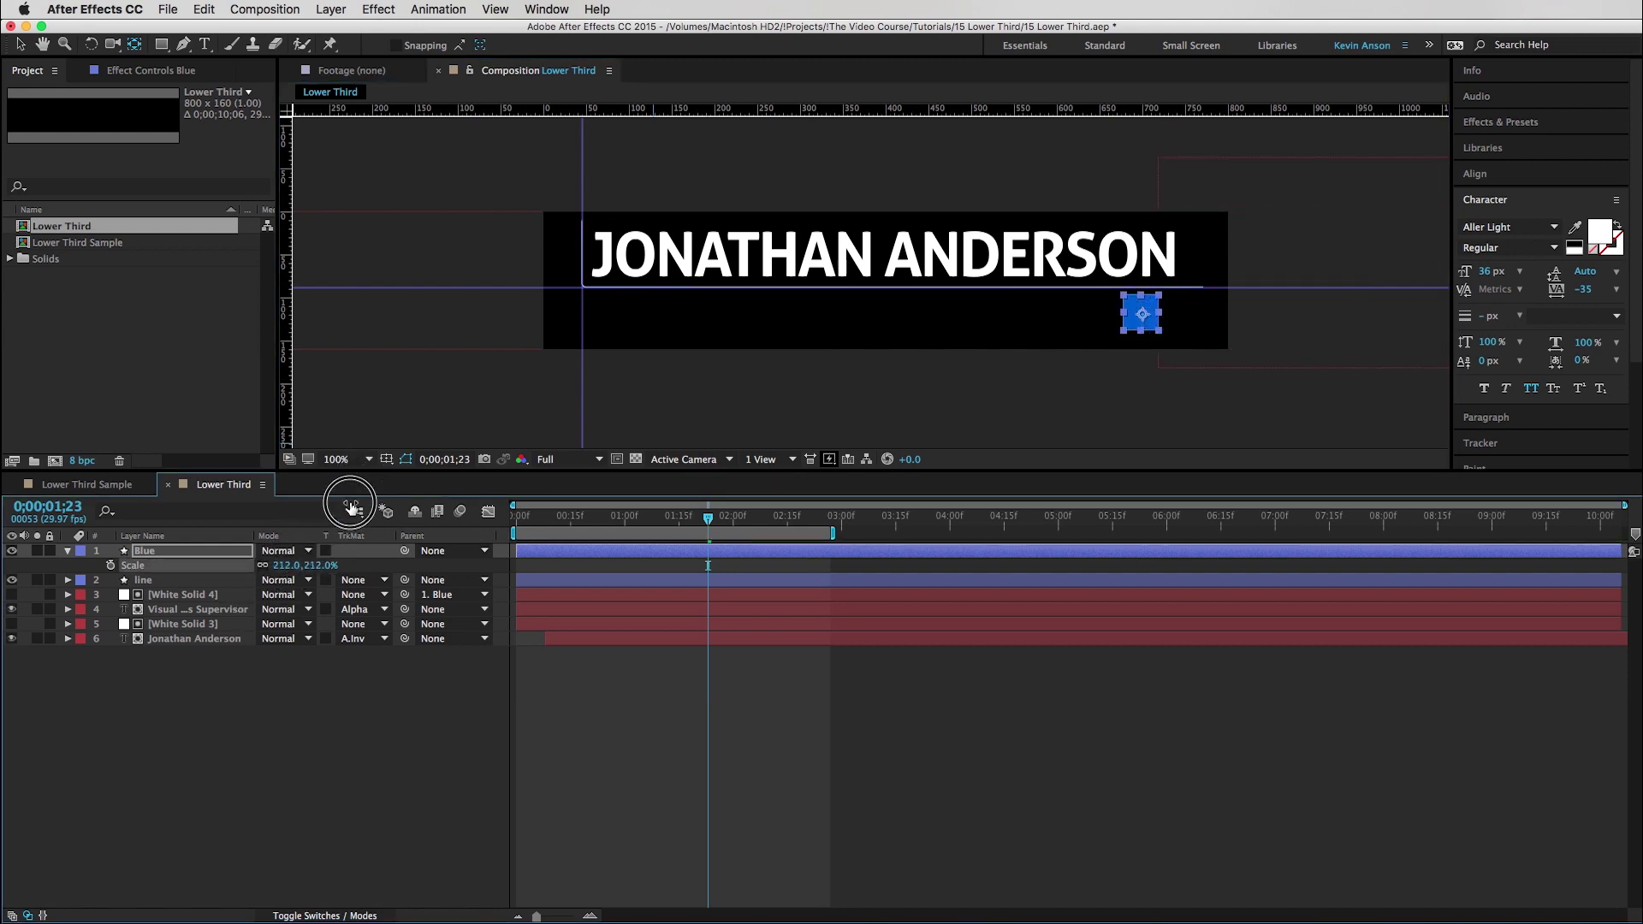
key(super+z)
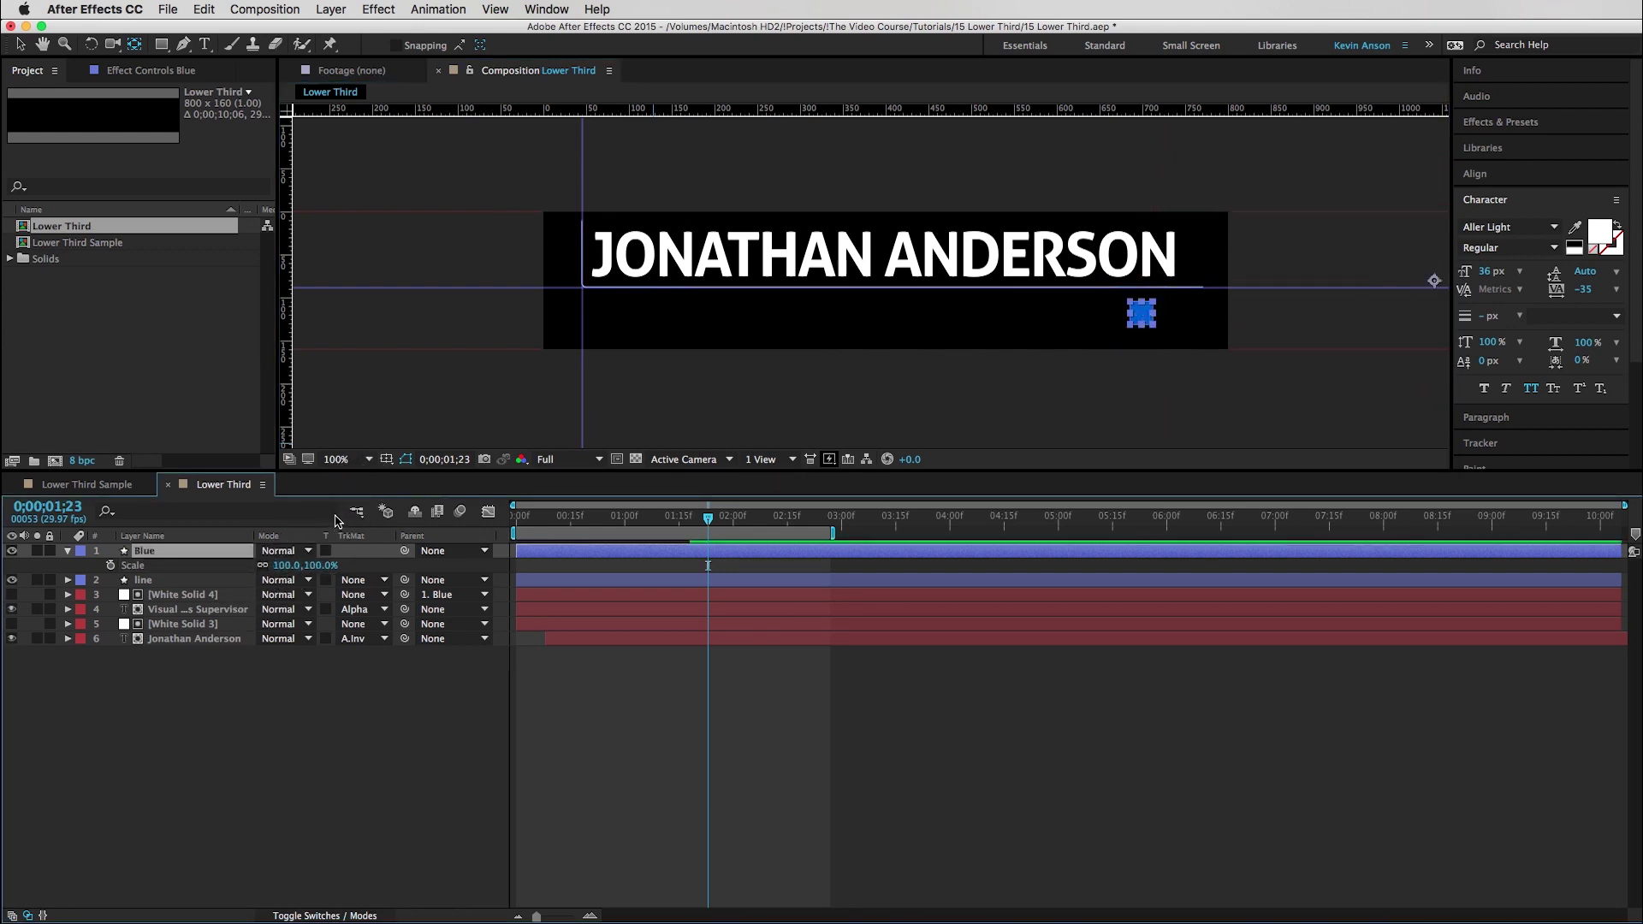
drag(282, 566, 311, 561)
key(super+z)
click(1142, 314)
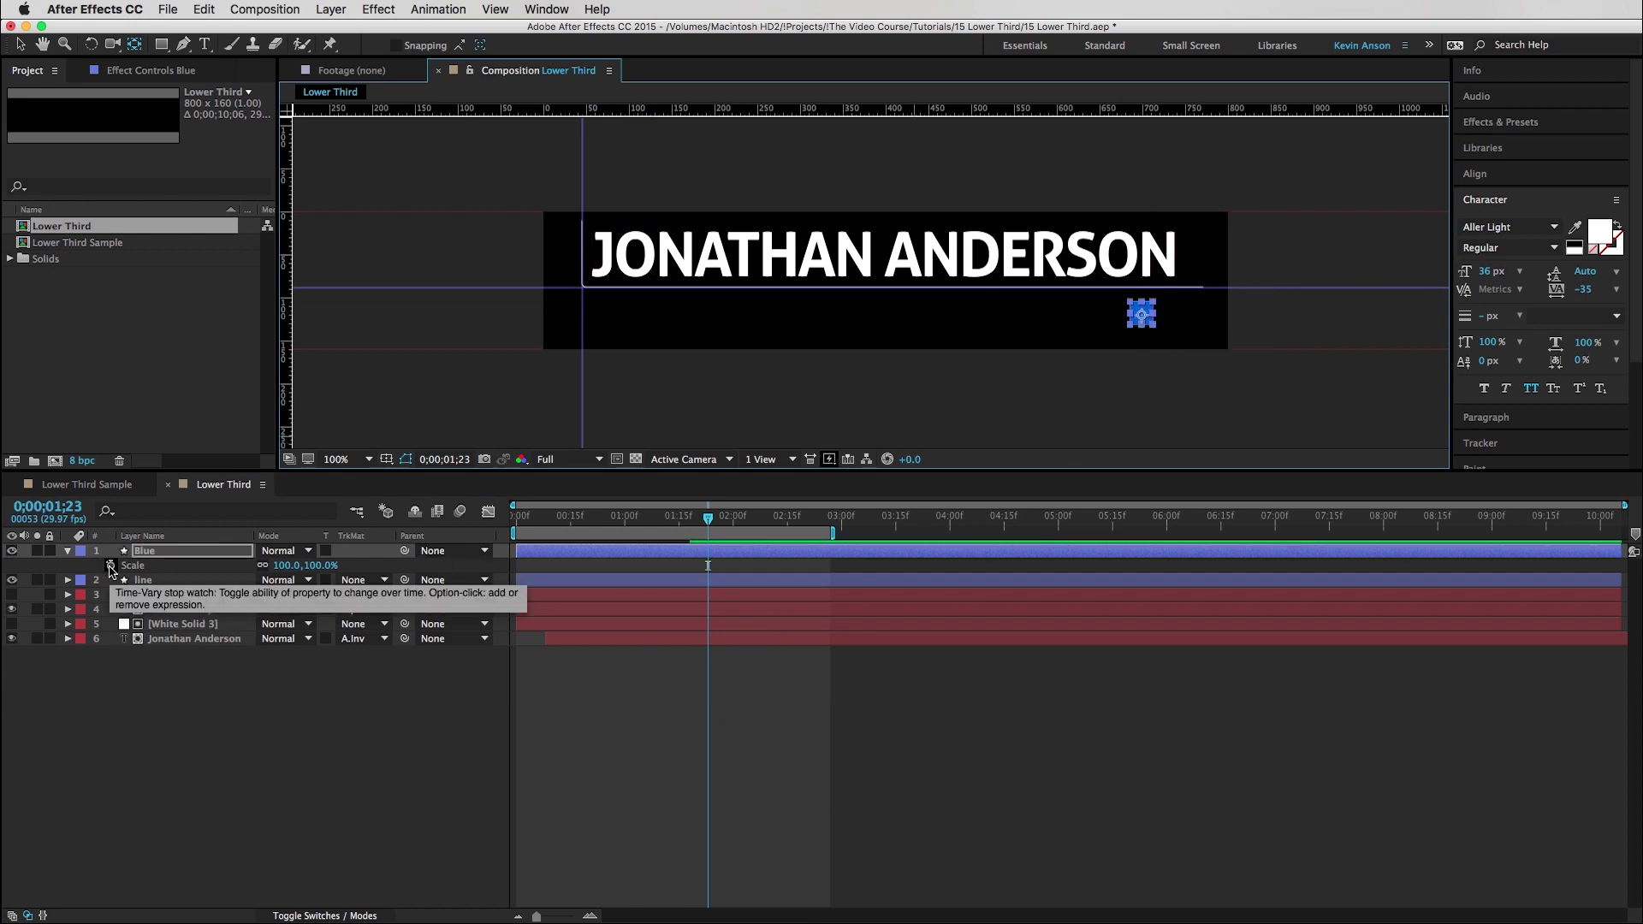
- Keyframe Blue from 100% scale and 0° at 0;00;01;23 to 0% and 270° at 0;00;02;03
key(shift+r)
click(110, 566)
click(111, 580)
key(shift+Page_Down)
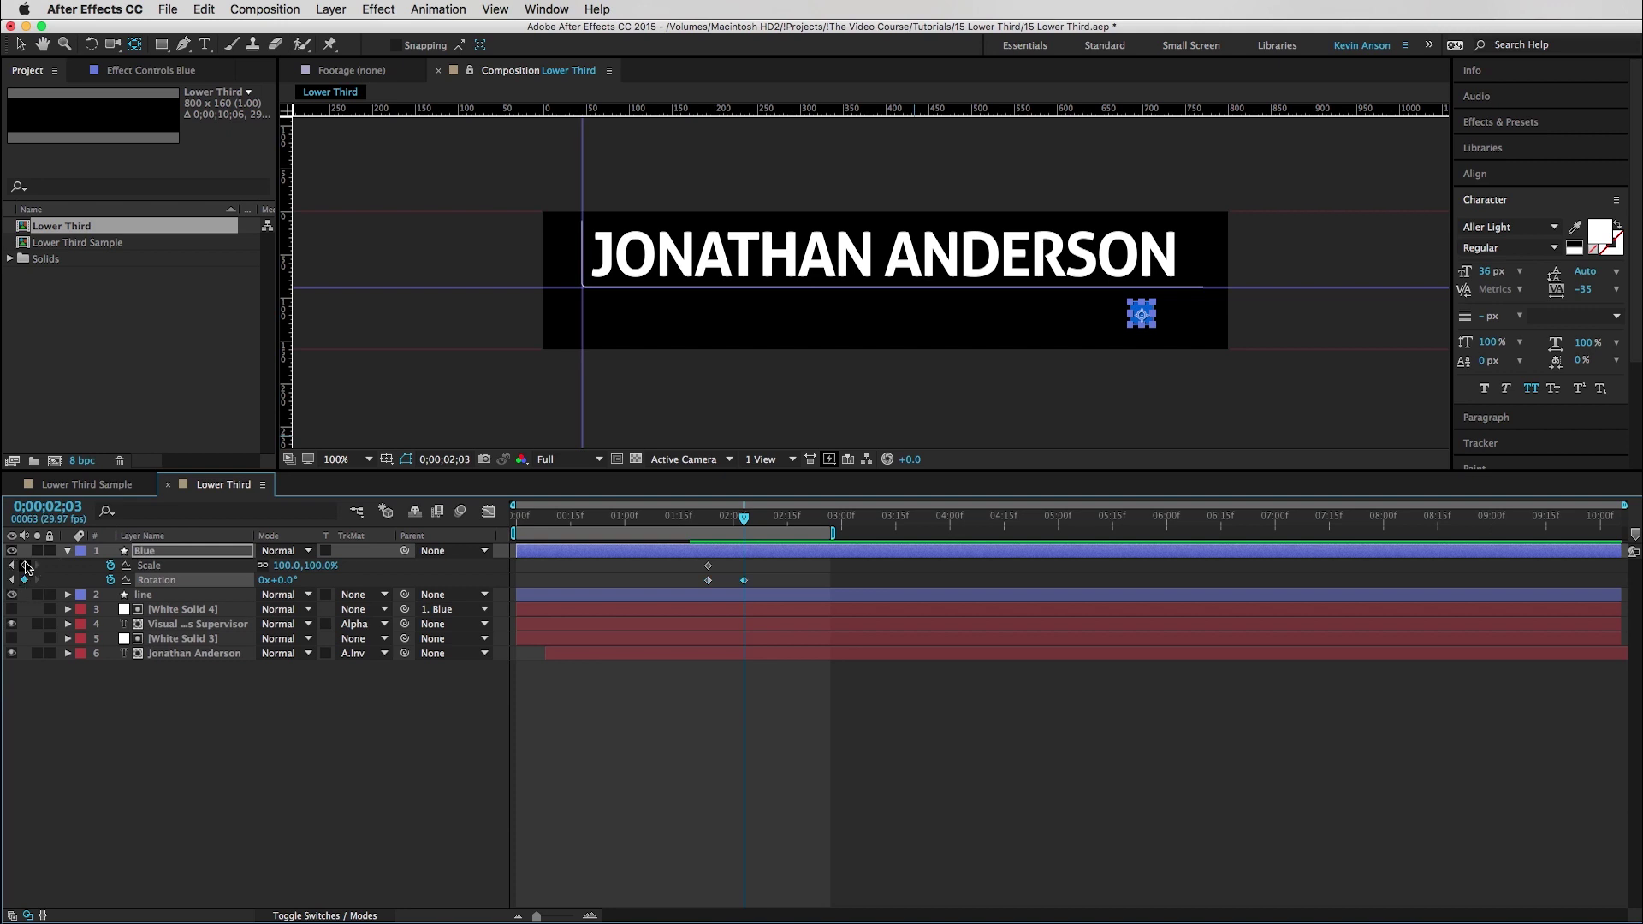
click(24, 565)
click(287, 566)
text(00)
key(Return)
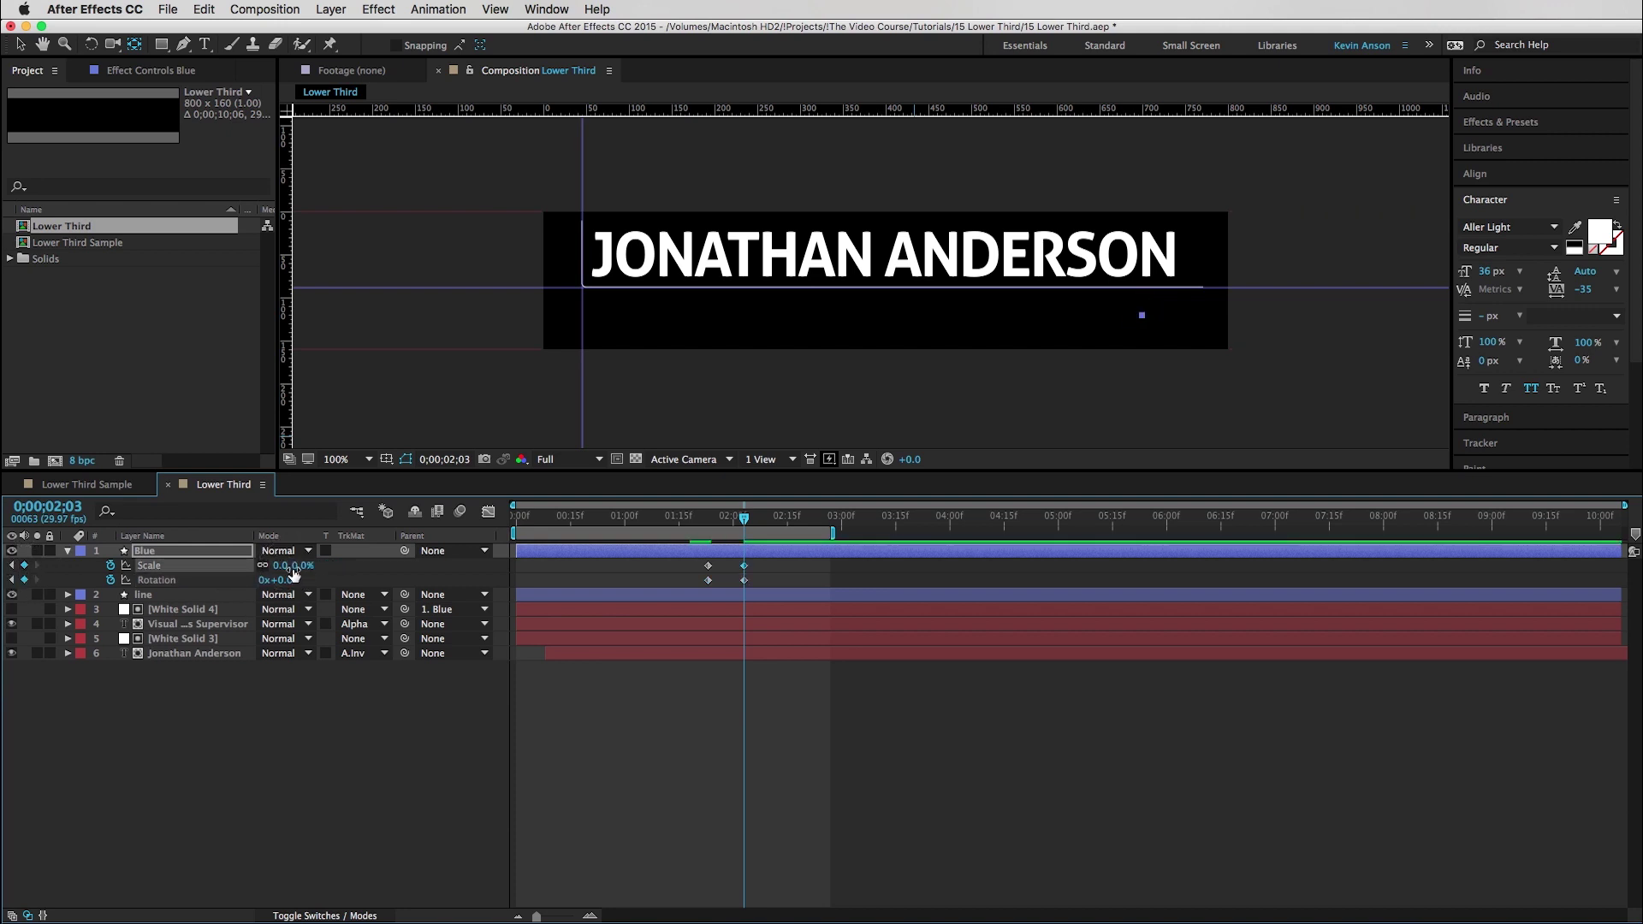
click(290, 581)
key(Return)
- Time-reverse the Blue square's first Scale and Rotation keyframes so it grows and spins in
drag(704, 517, 726, 517)
key(j)
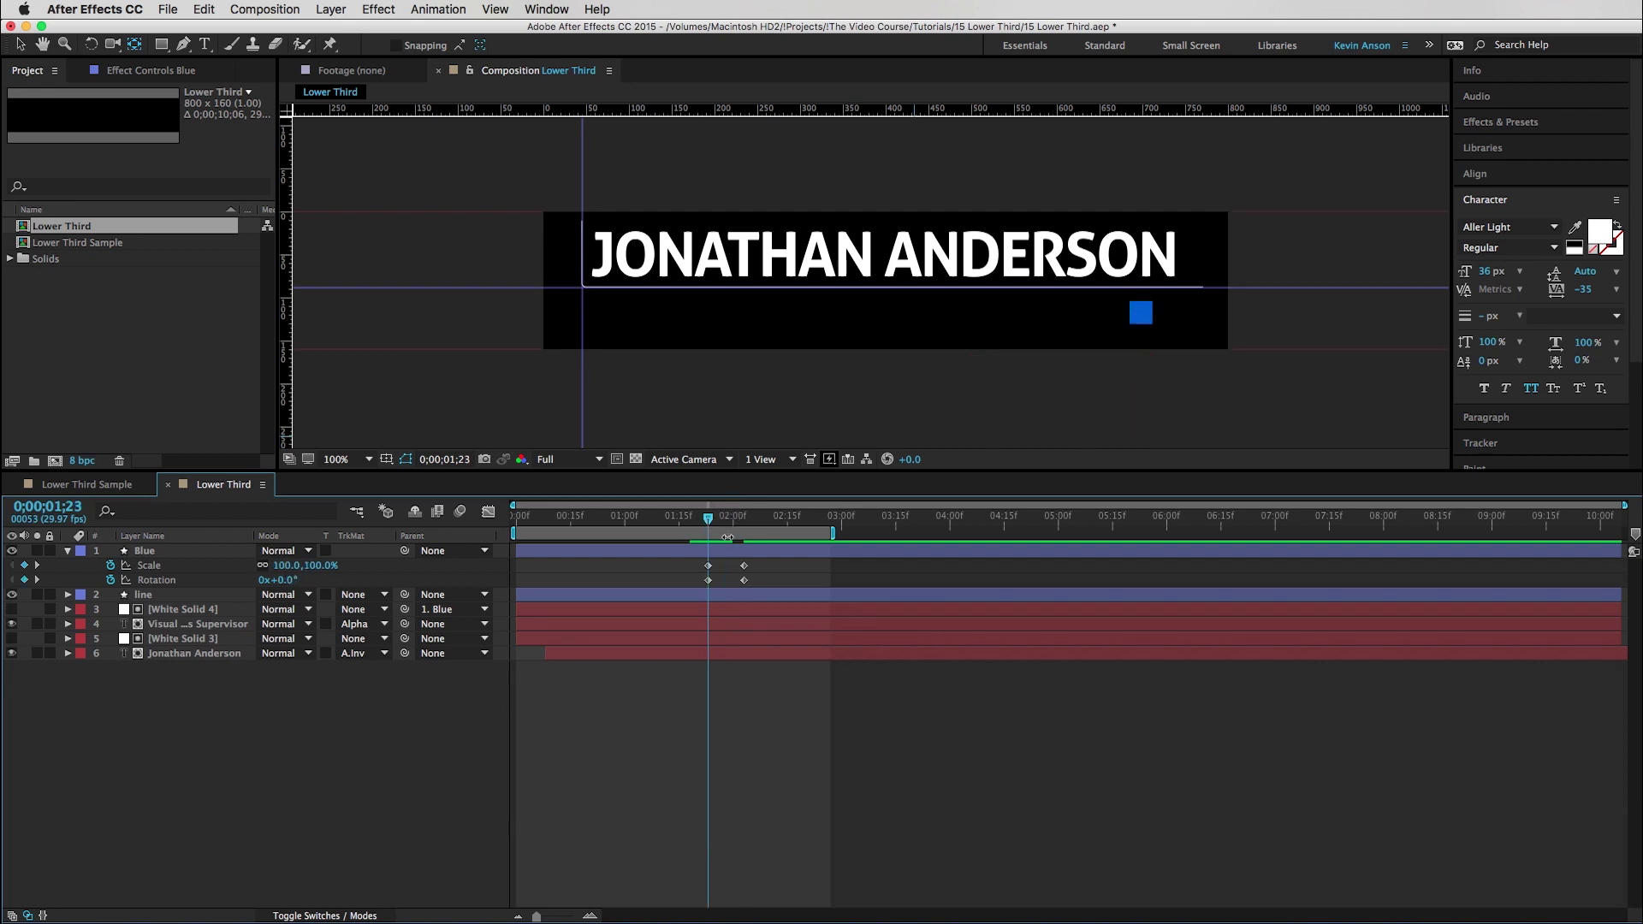
click(737, 518)
drag(737, 518, 757, 571)
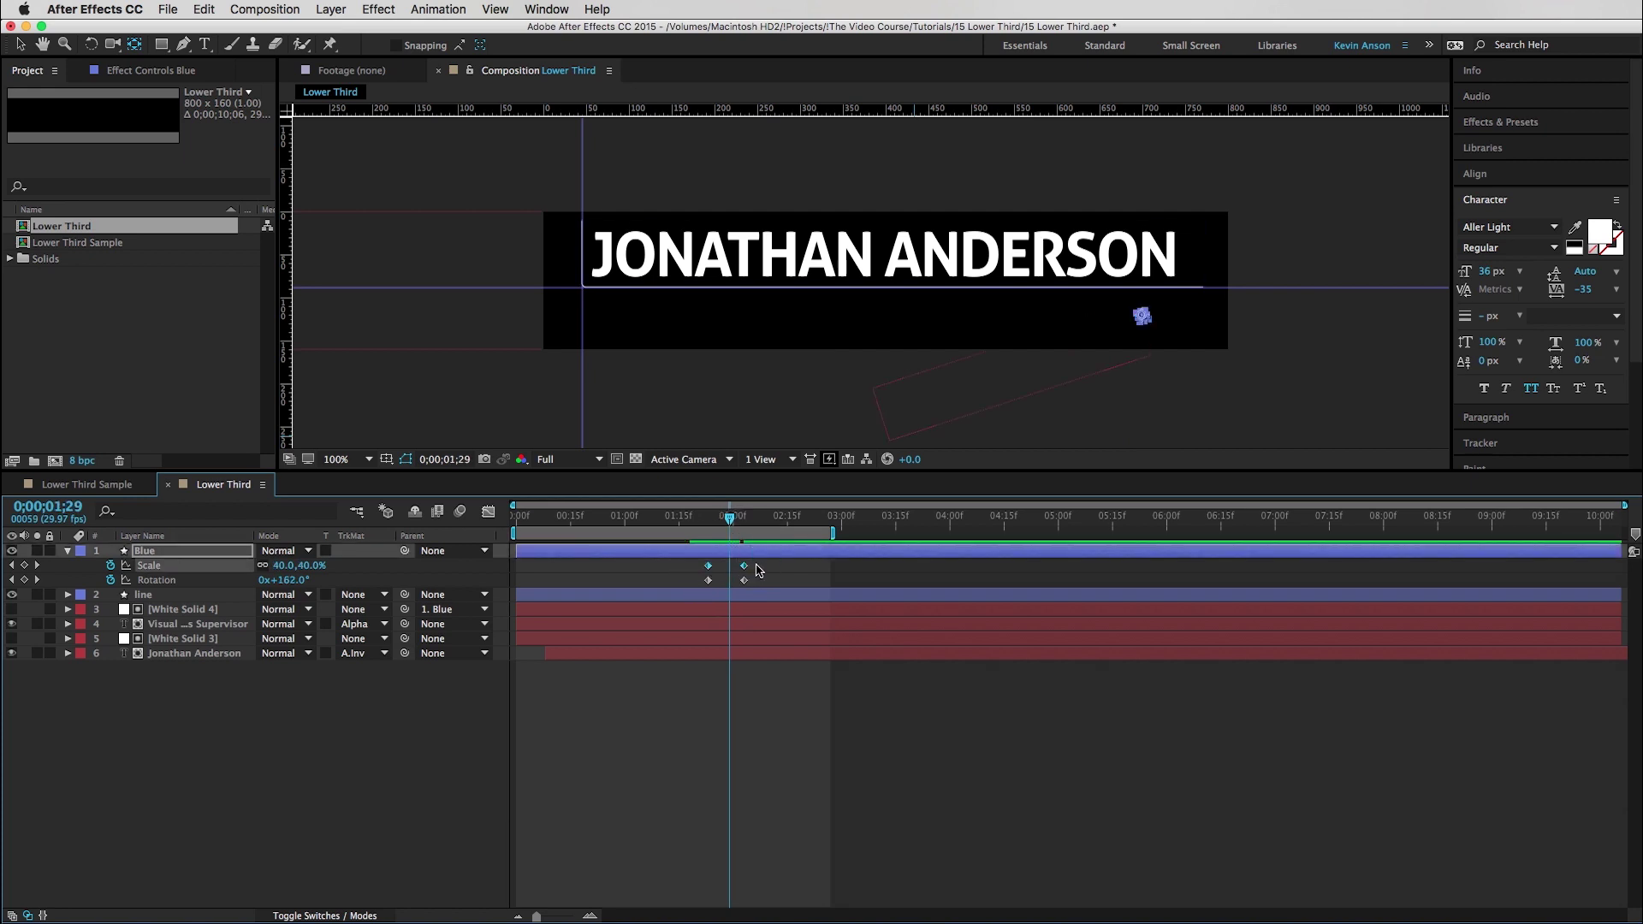
right_click(745, 569)
mouse_move(882, 763)
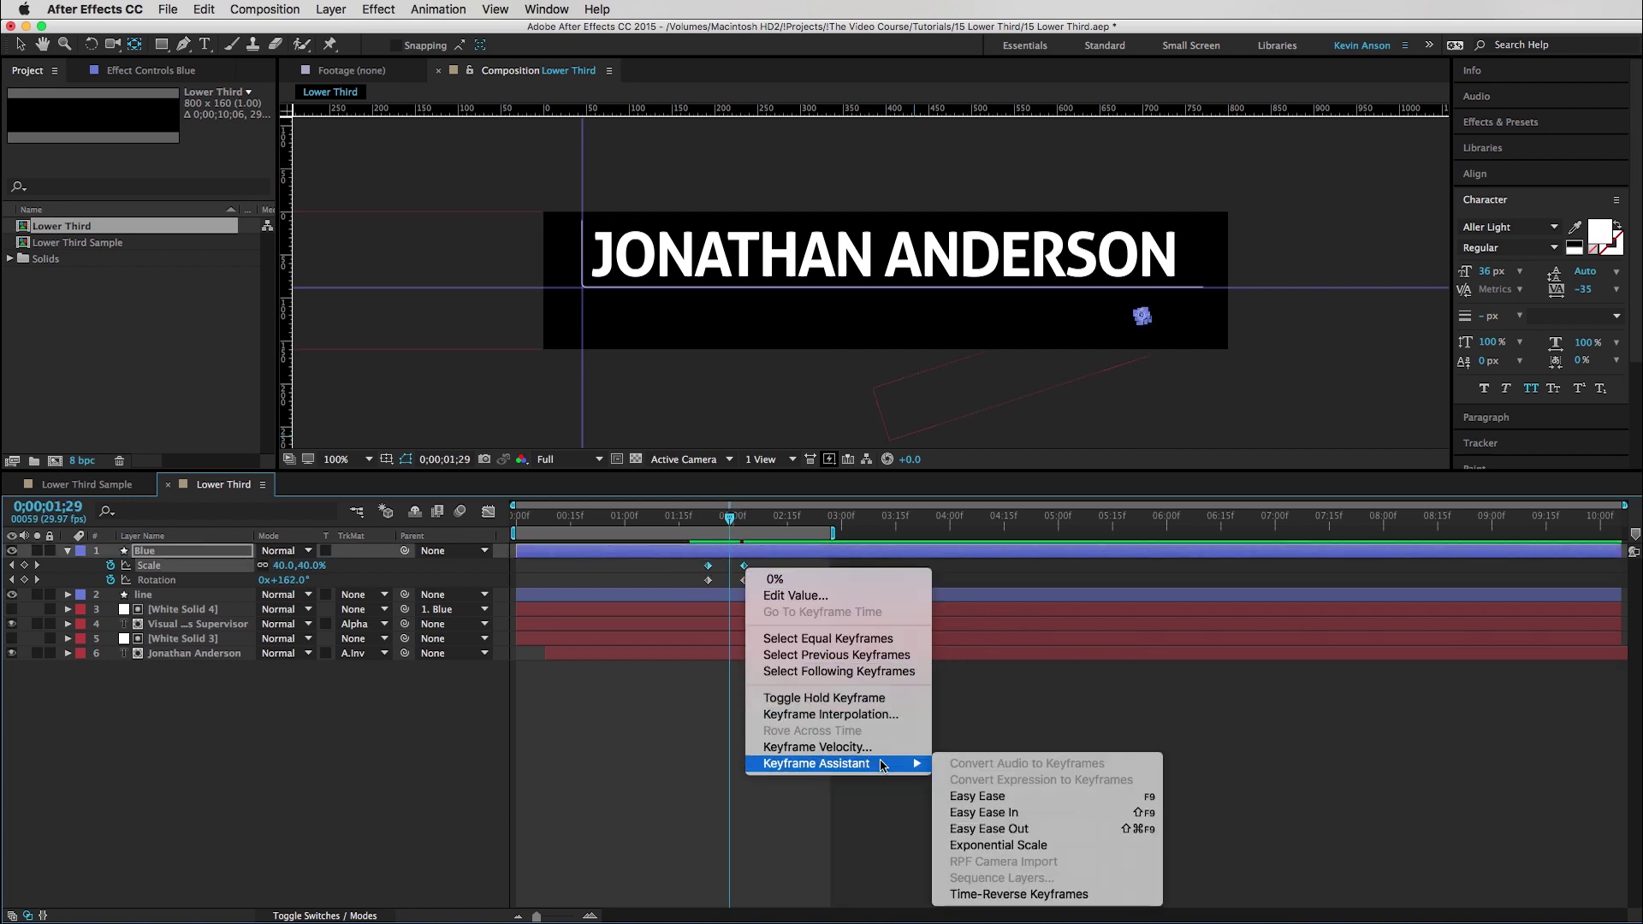
click(1023, 894)
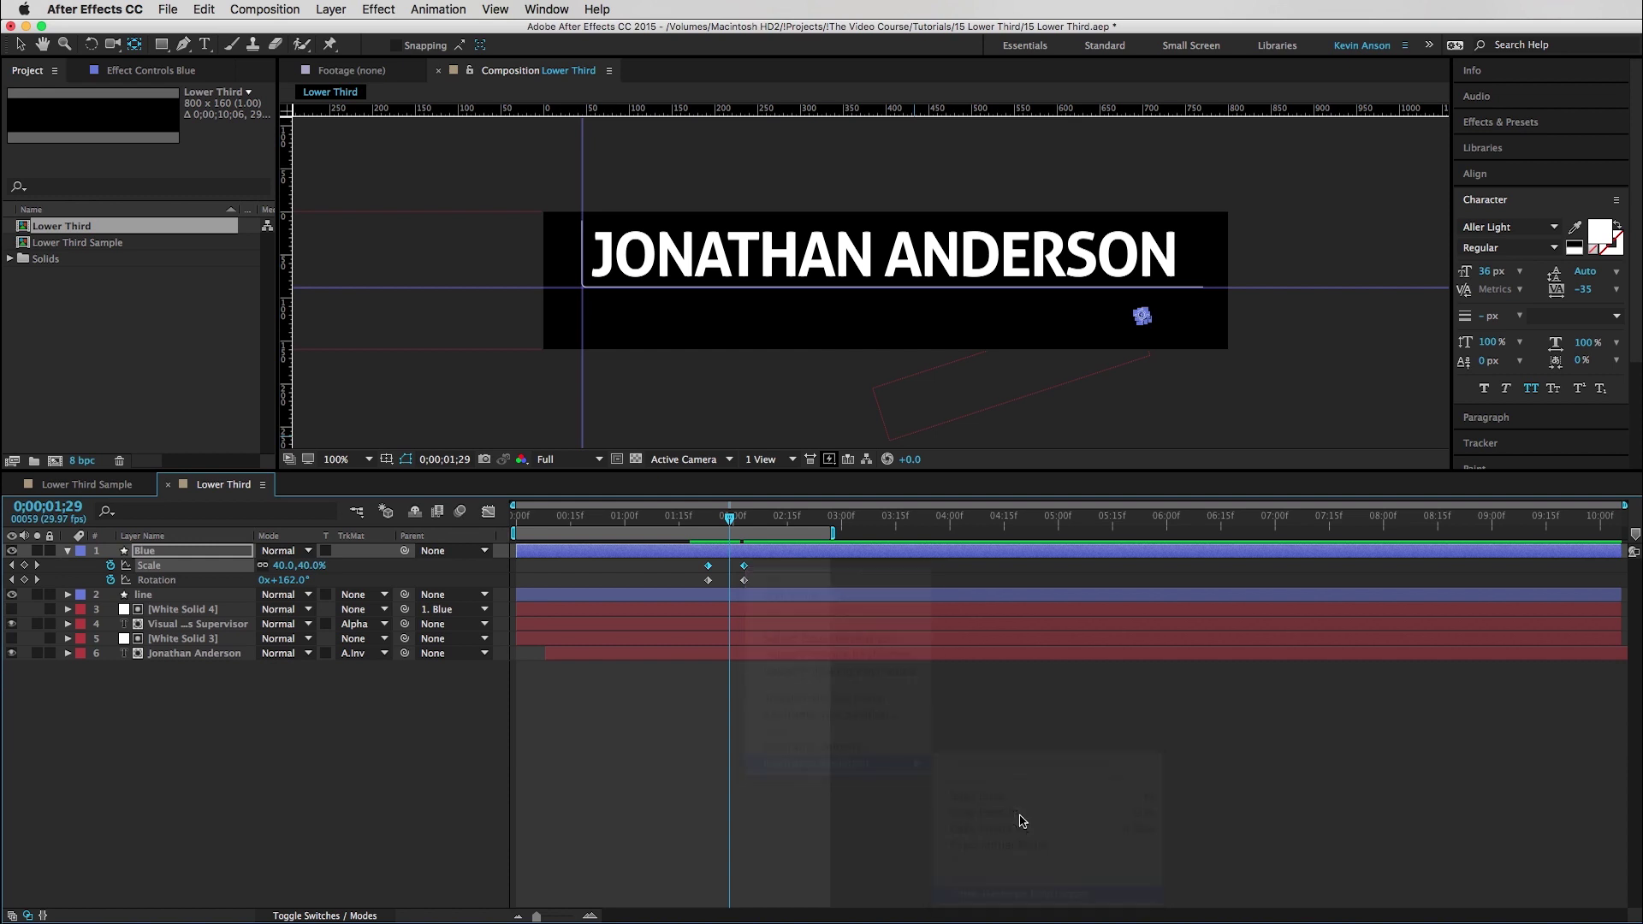
click(997, 764)
- Apply Easy Ease to the reversed keyframes and check the eased grow-and-spin
drag(715, 512, 678, 583)
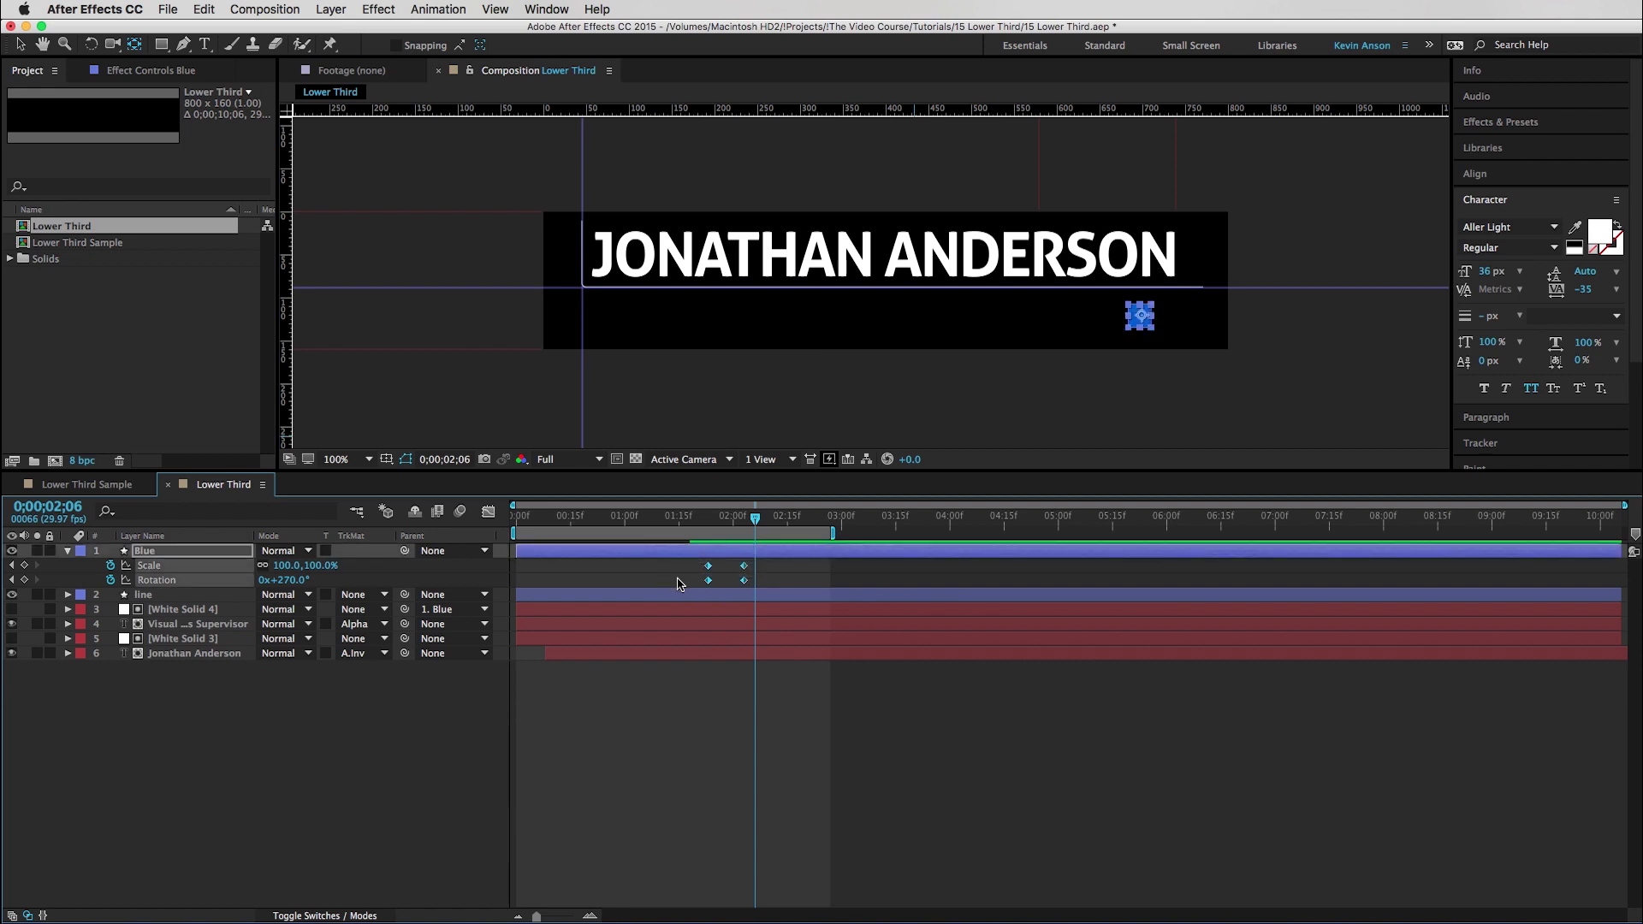
key(F9)
mouse_move(716, 515)
mouse_down()
mouse_move(742, 517)
mouse_move(704, 519)
mouse_up()
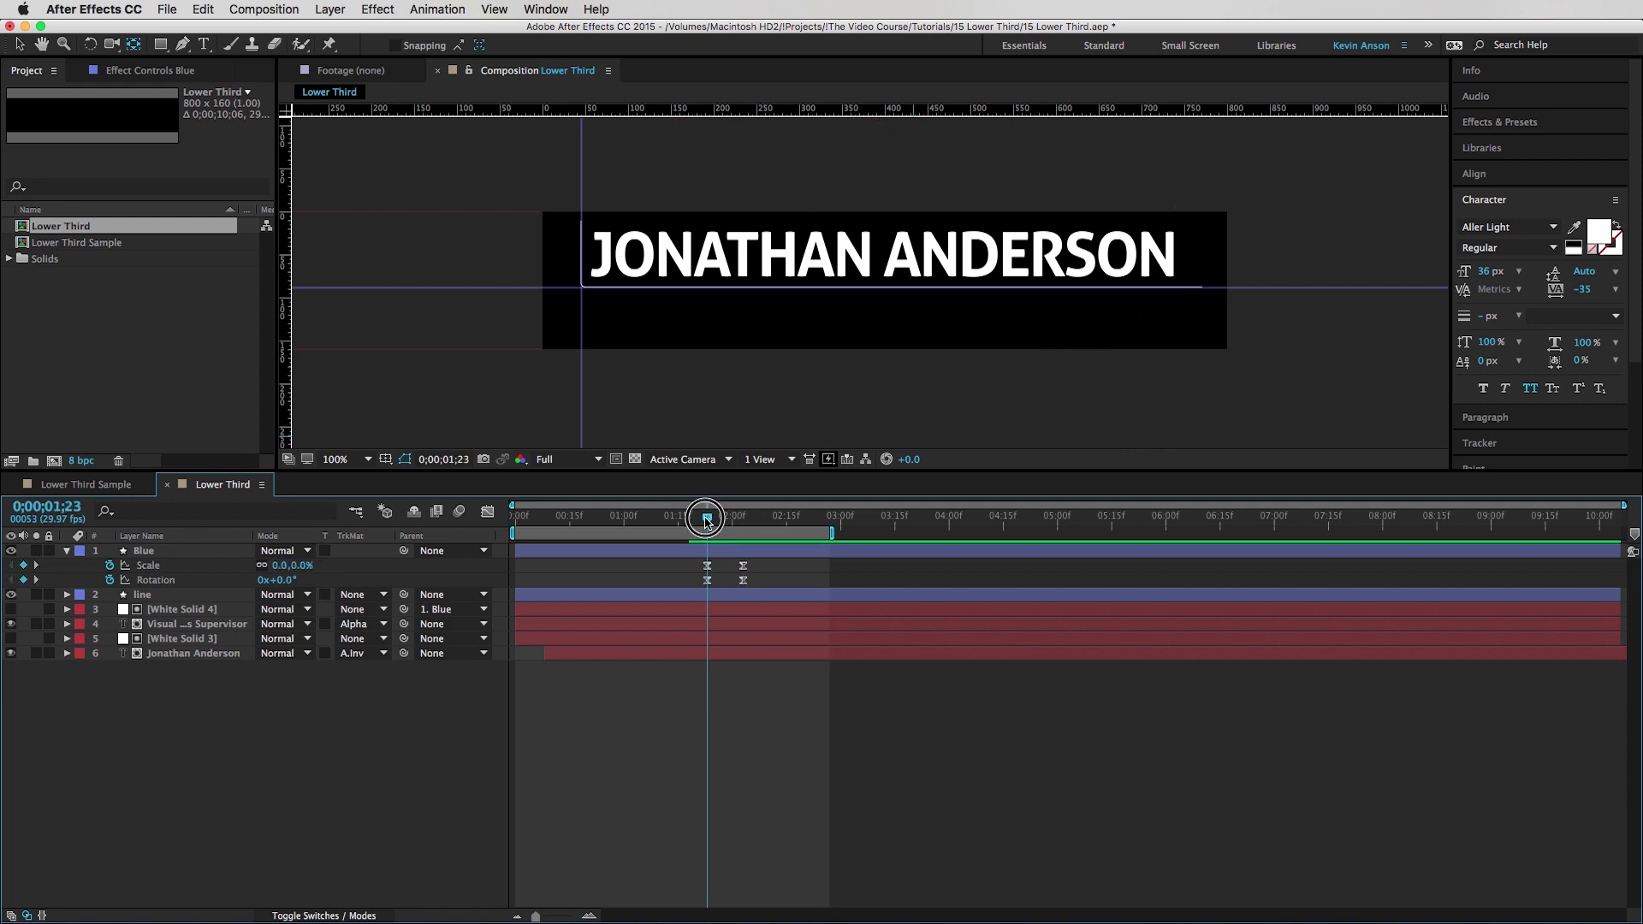
- Time-reverse the second Scale and Rotation keyframes so rotation ends at 0° at 2;03
drag(713, 518, 743, 518)
drag(766, 578, 705, 586)
right_click(744, 581)
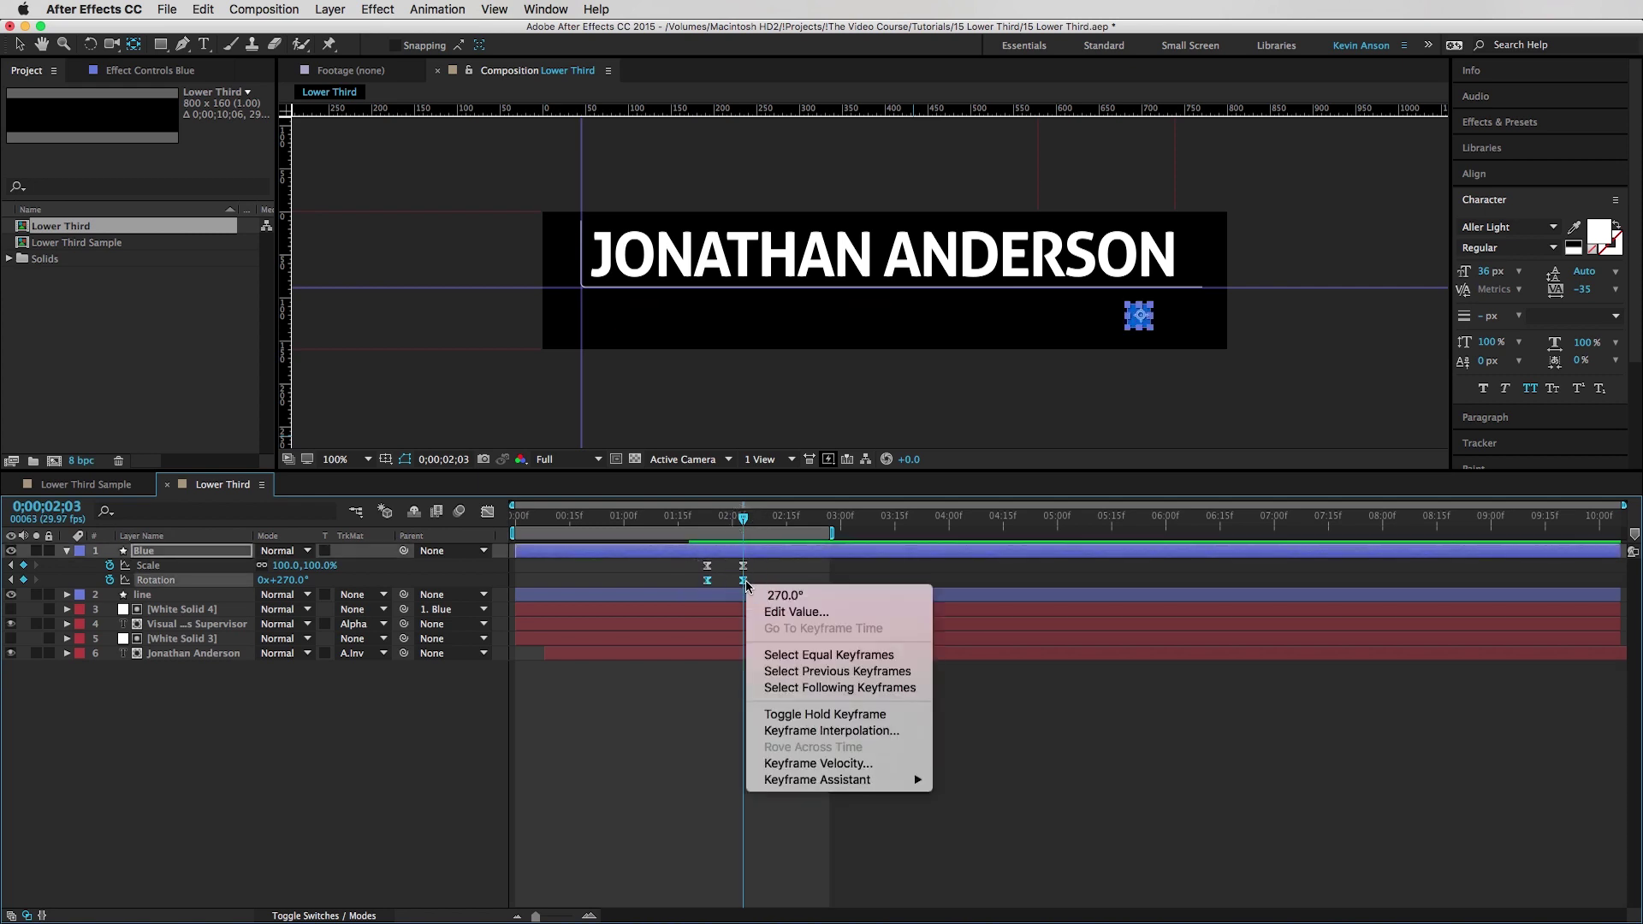
mouse_move(901, 778)
click(1021, 908)
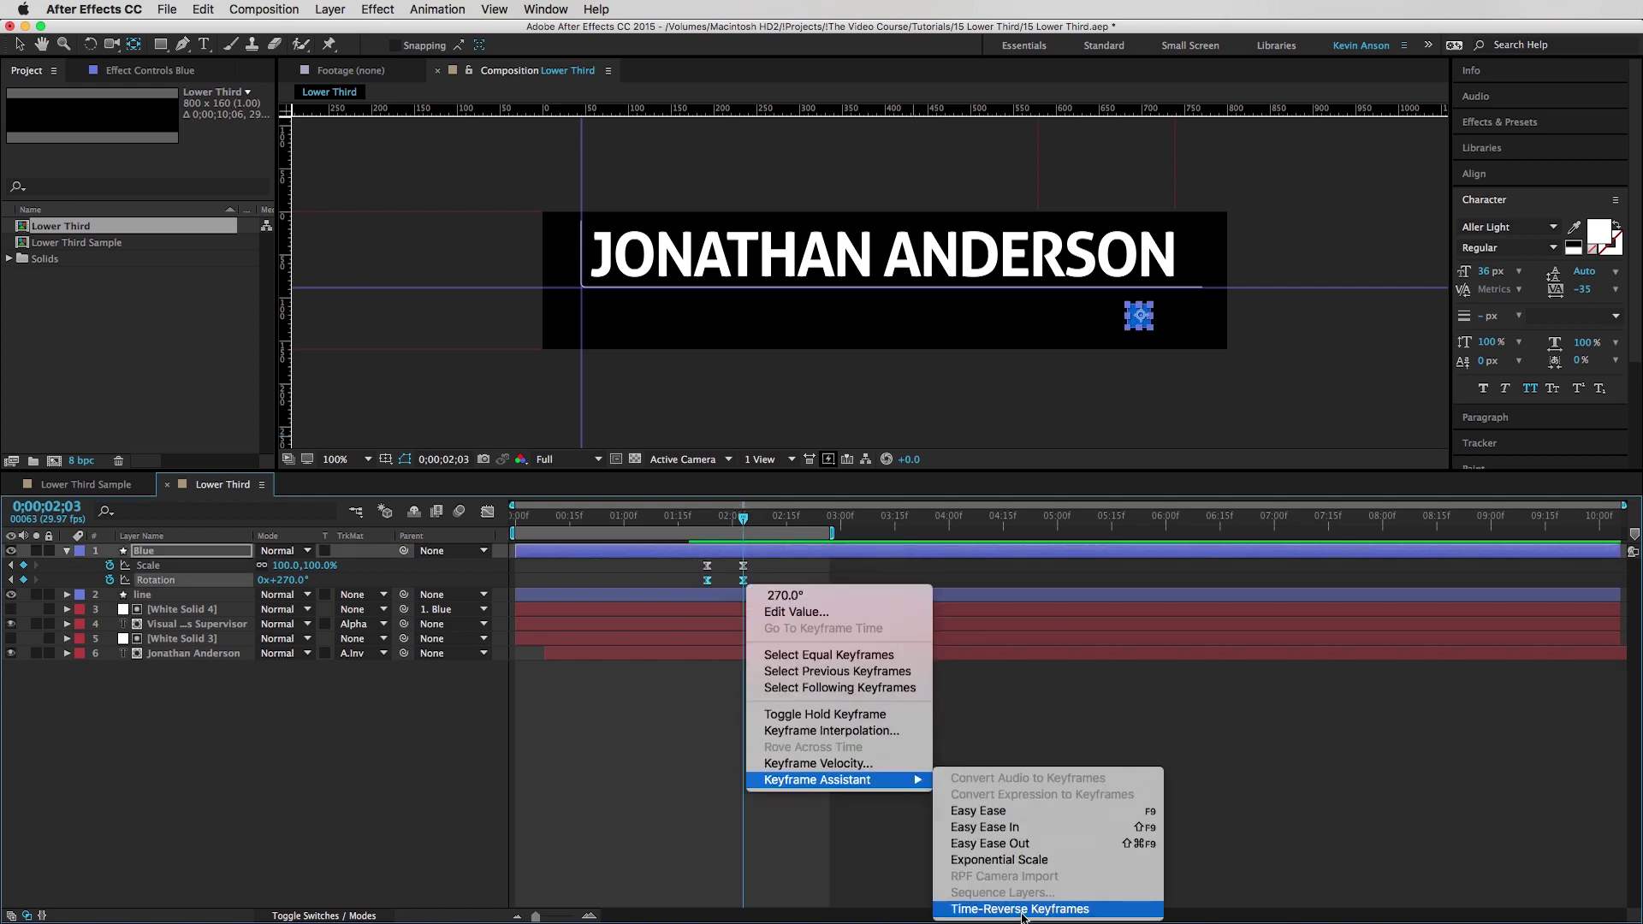
drag(708, 524, 750, 522)
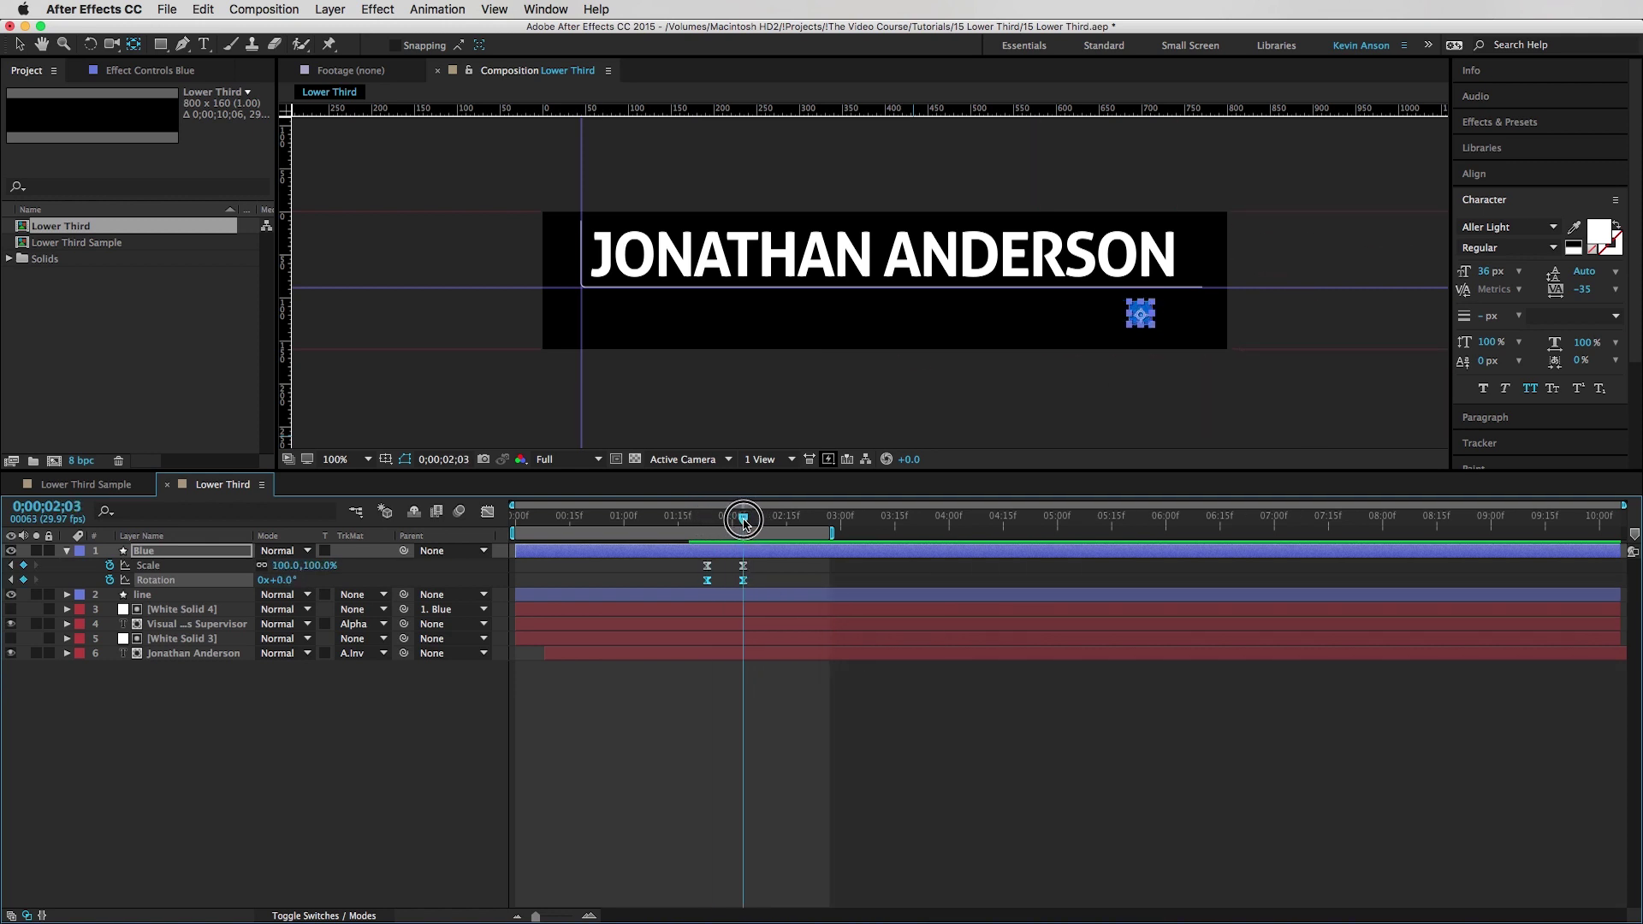
click(795, 744)
key(space)
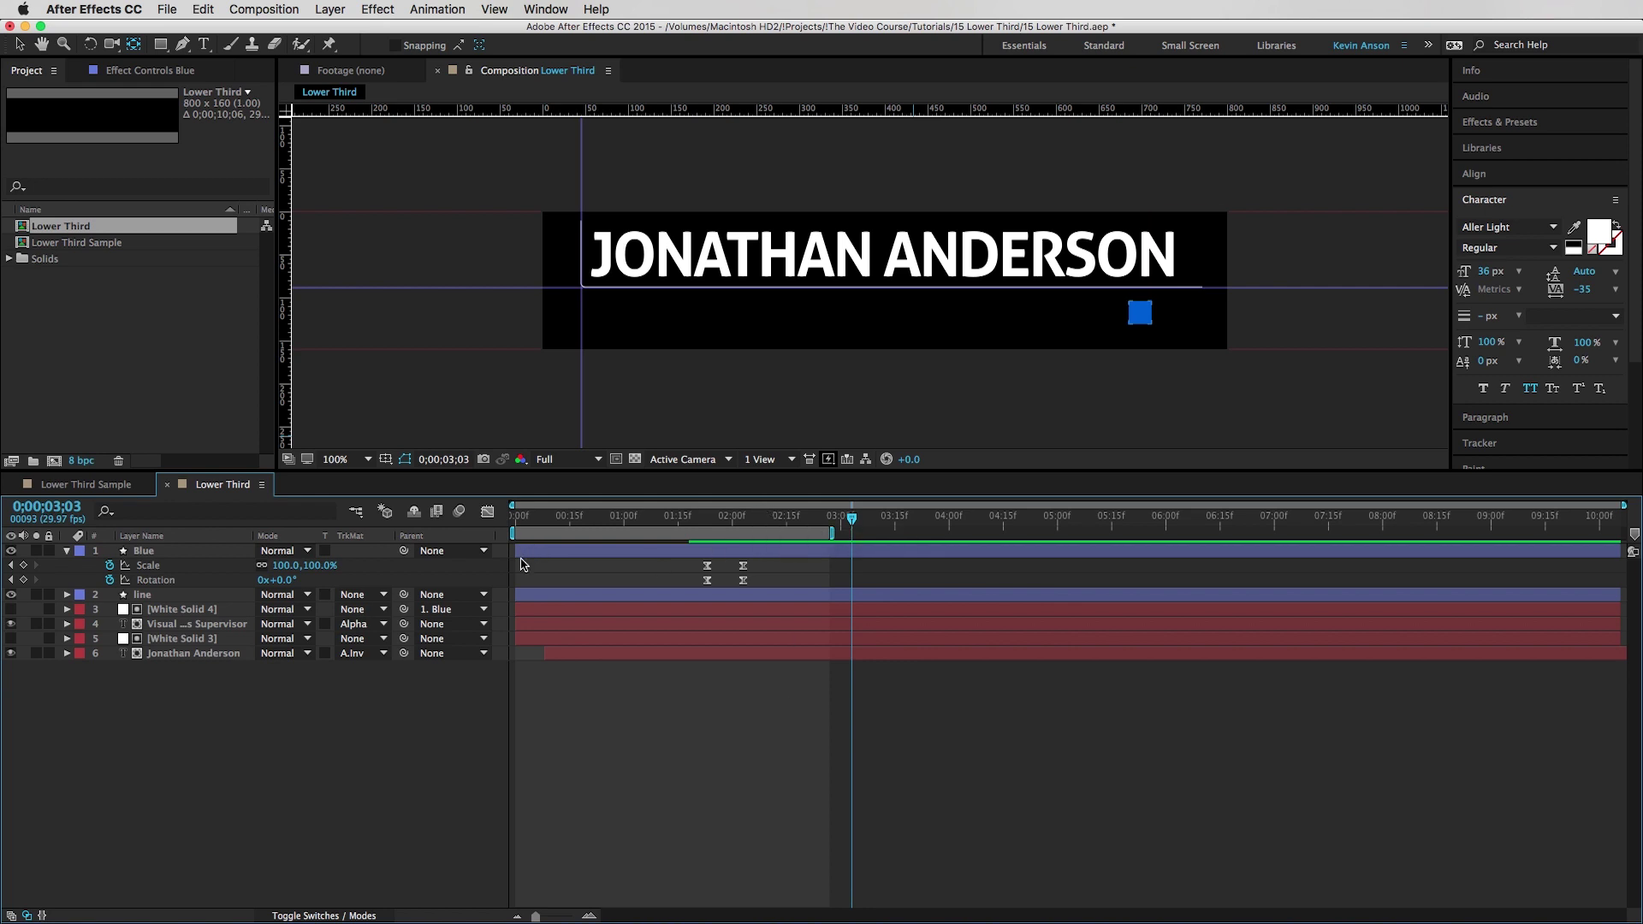
- Add Position keyframes for the Blue square at 3;03 and 2;03
click(170, 552)
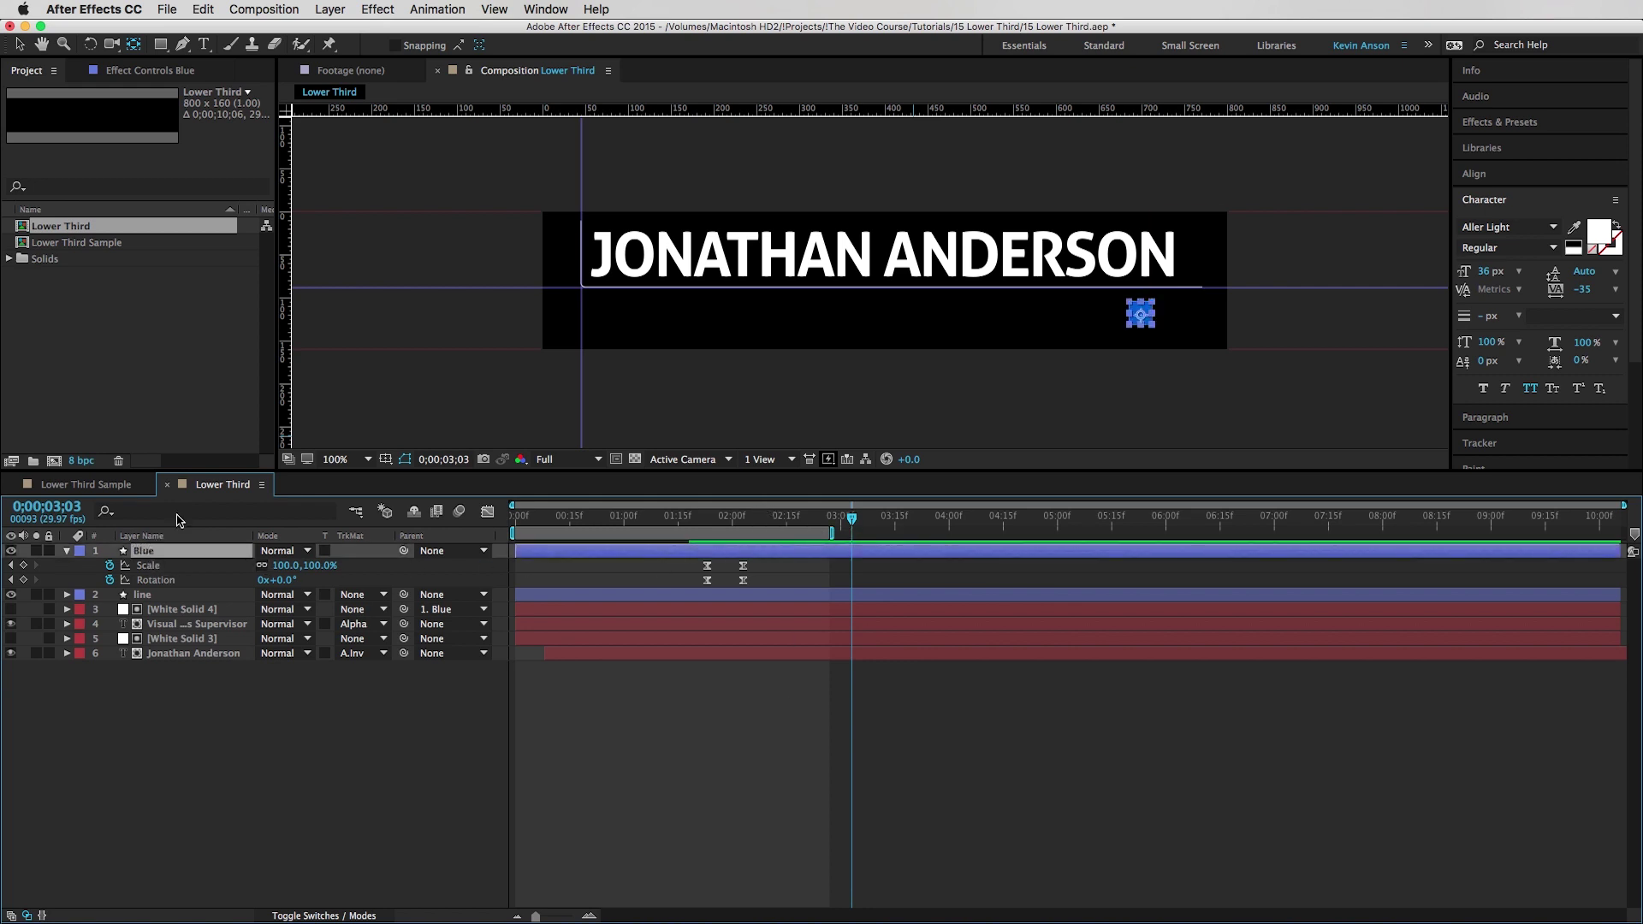
key(shift+p)
click(109, 565)
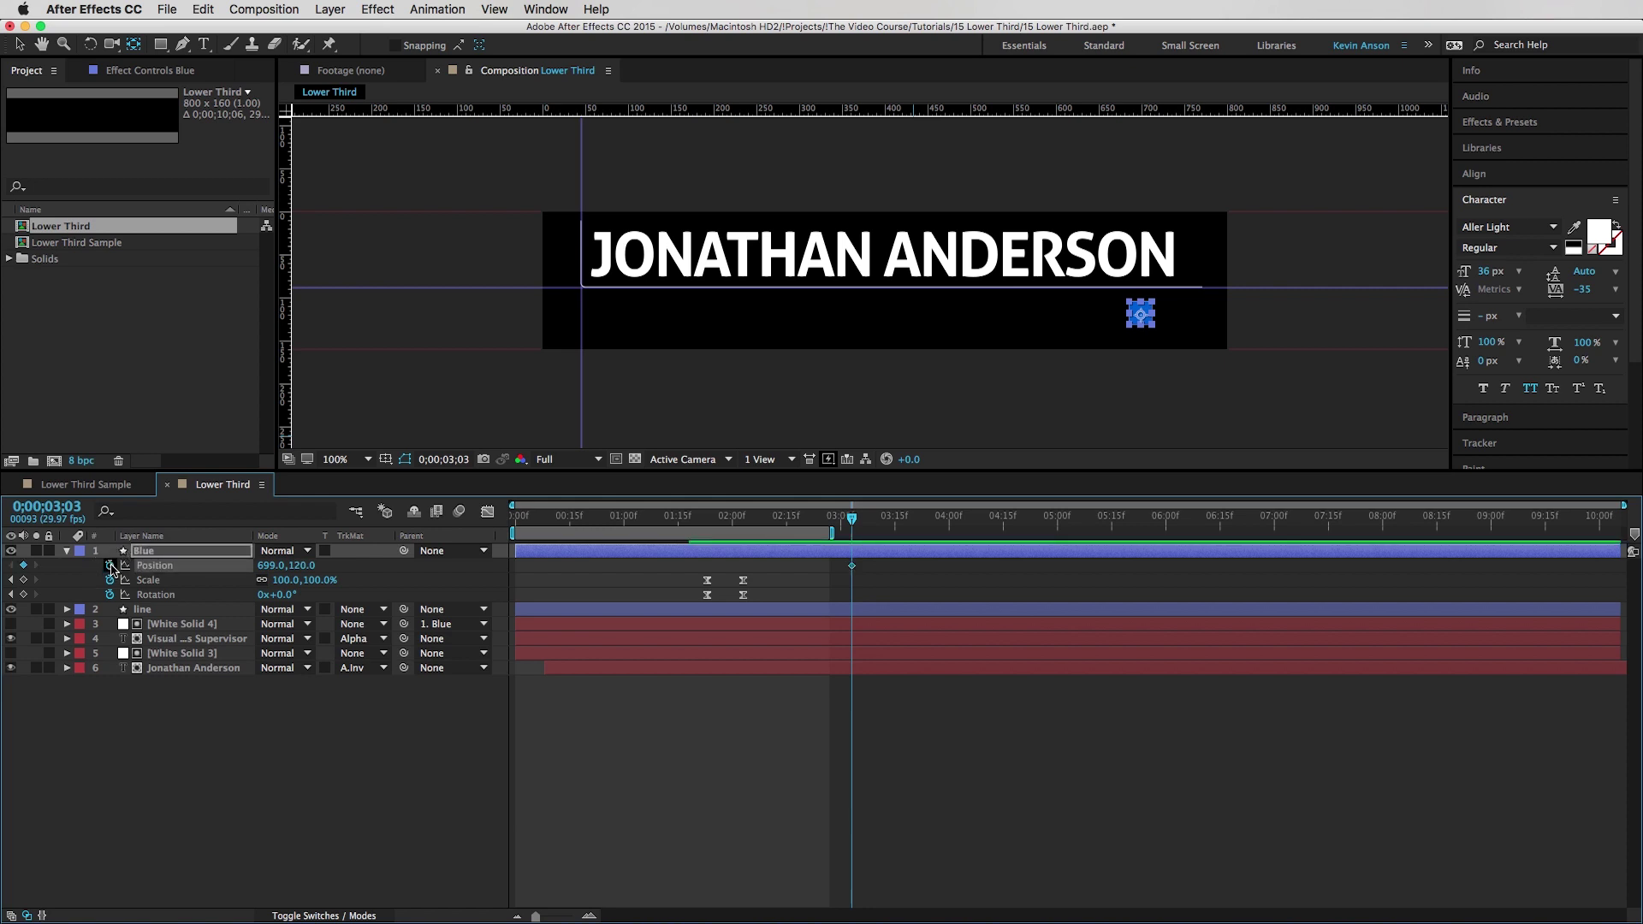
key(Page_Up)
key(Page_Up)
key(Page_Up)
key(Page_Up)
key(Page_Up)
key(Page_Up)
key(Page_Up)
key(j)
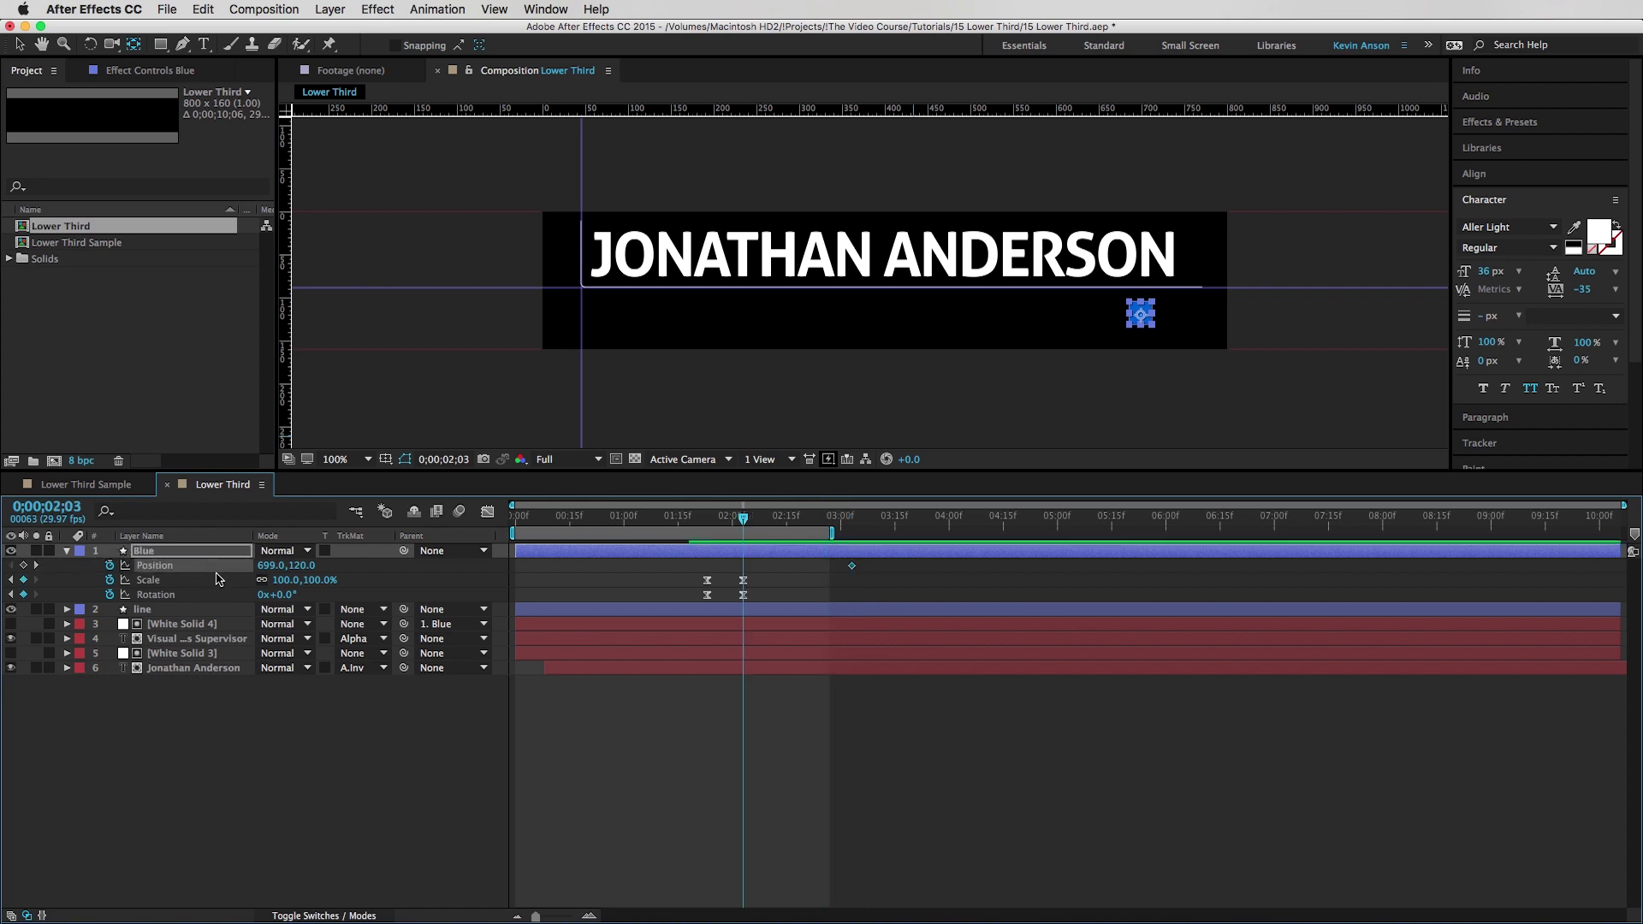
click(24, 566)
click(36, 566)
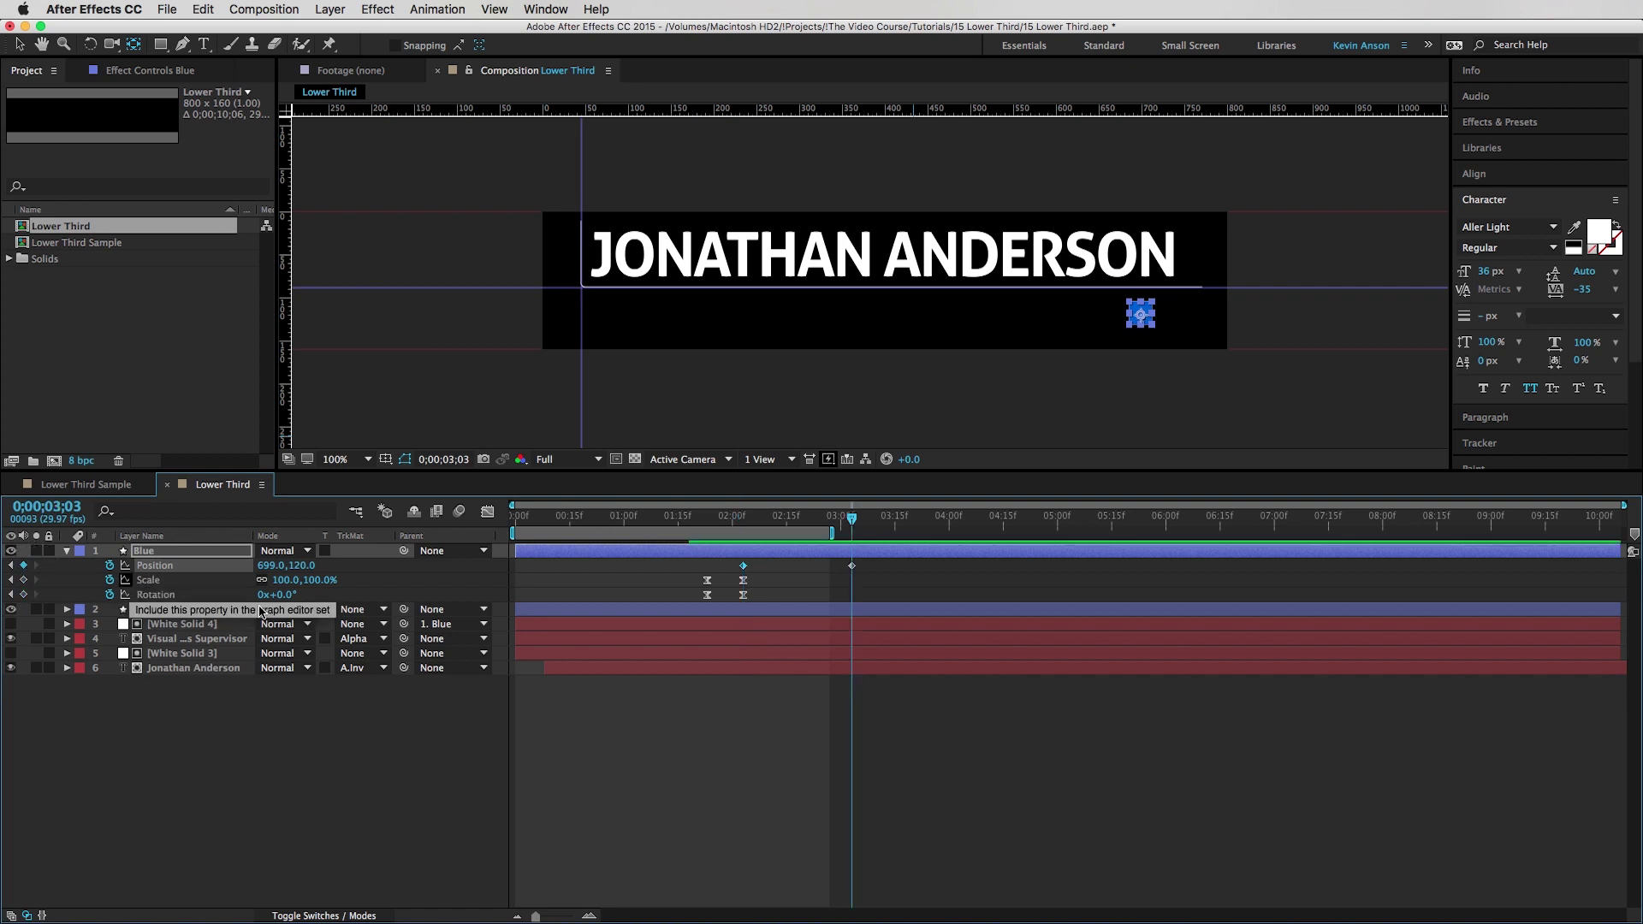
- Slide the square left at 3;03 to sit beside VISUAL EFFECTS SUPERVISOR
drag(257, 565, 227, 580)
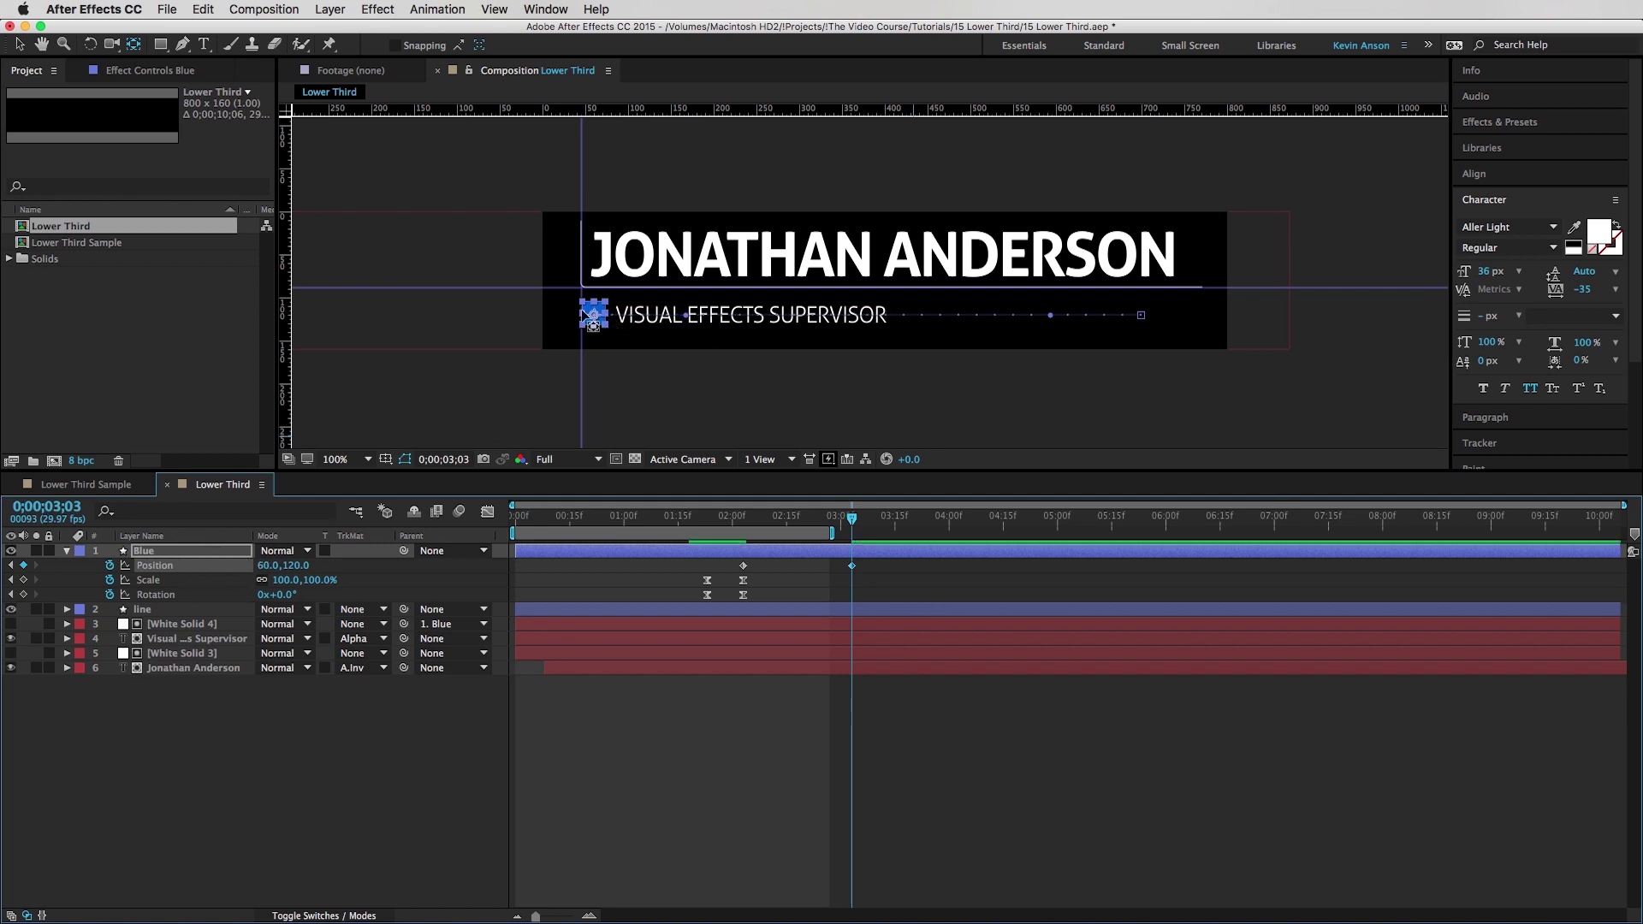
scroll(584, 316, up, 4)
scroll(584, 317, up, 1)
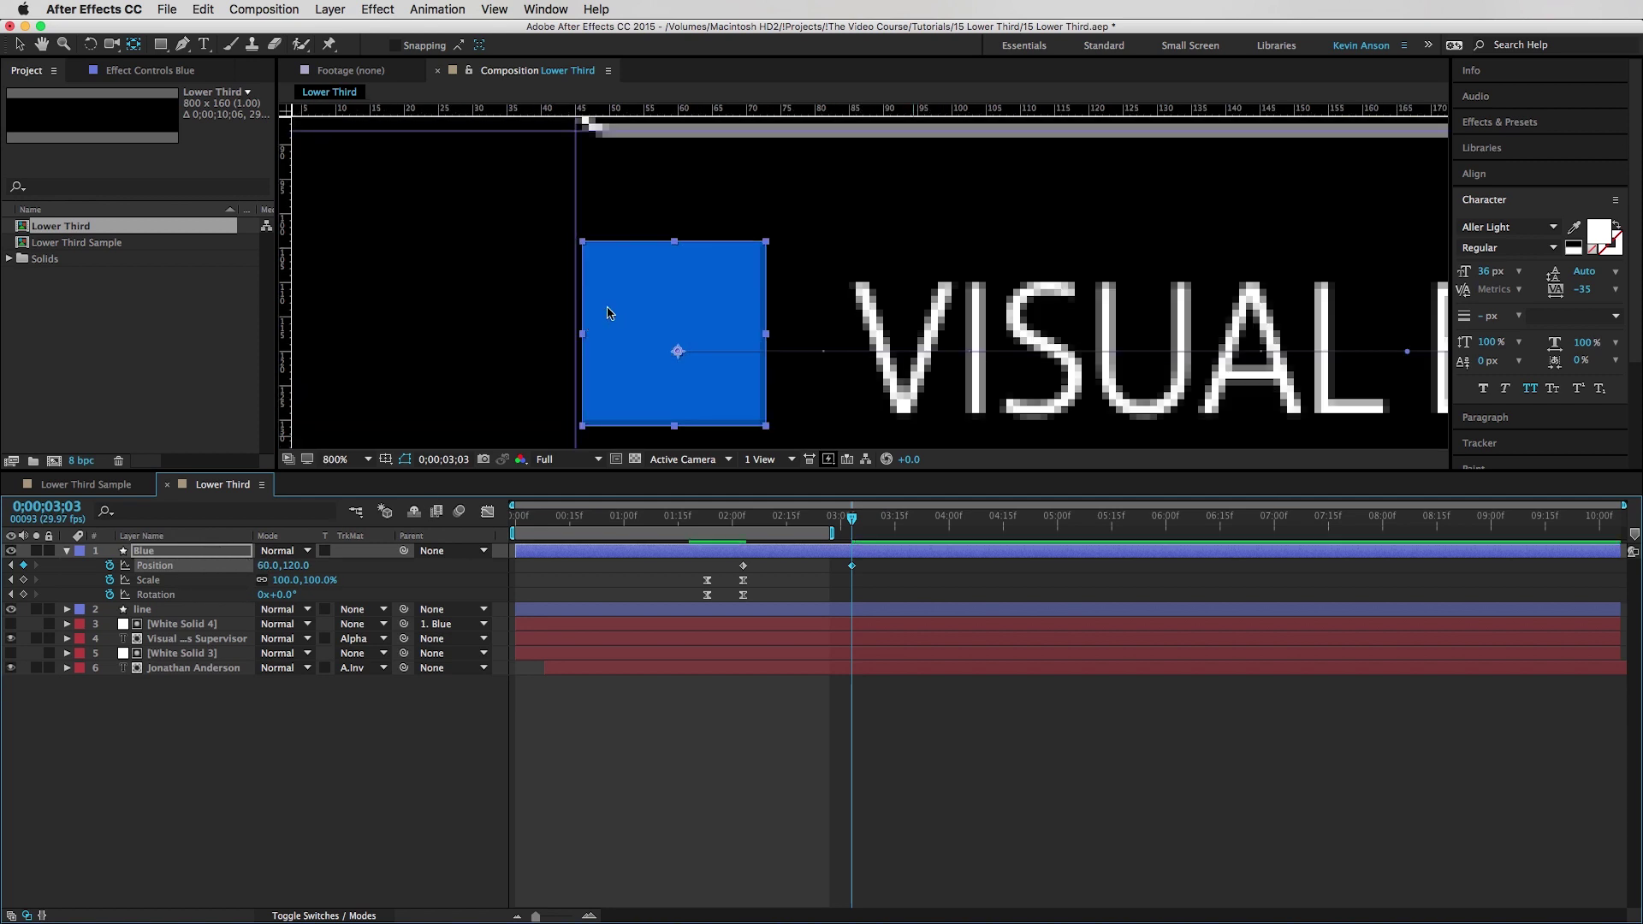
click(604, 310)
key(Left)
scroll(753, 313, down, 5)
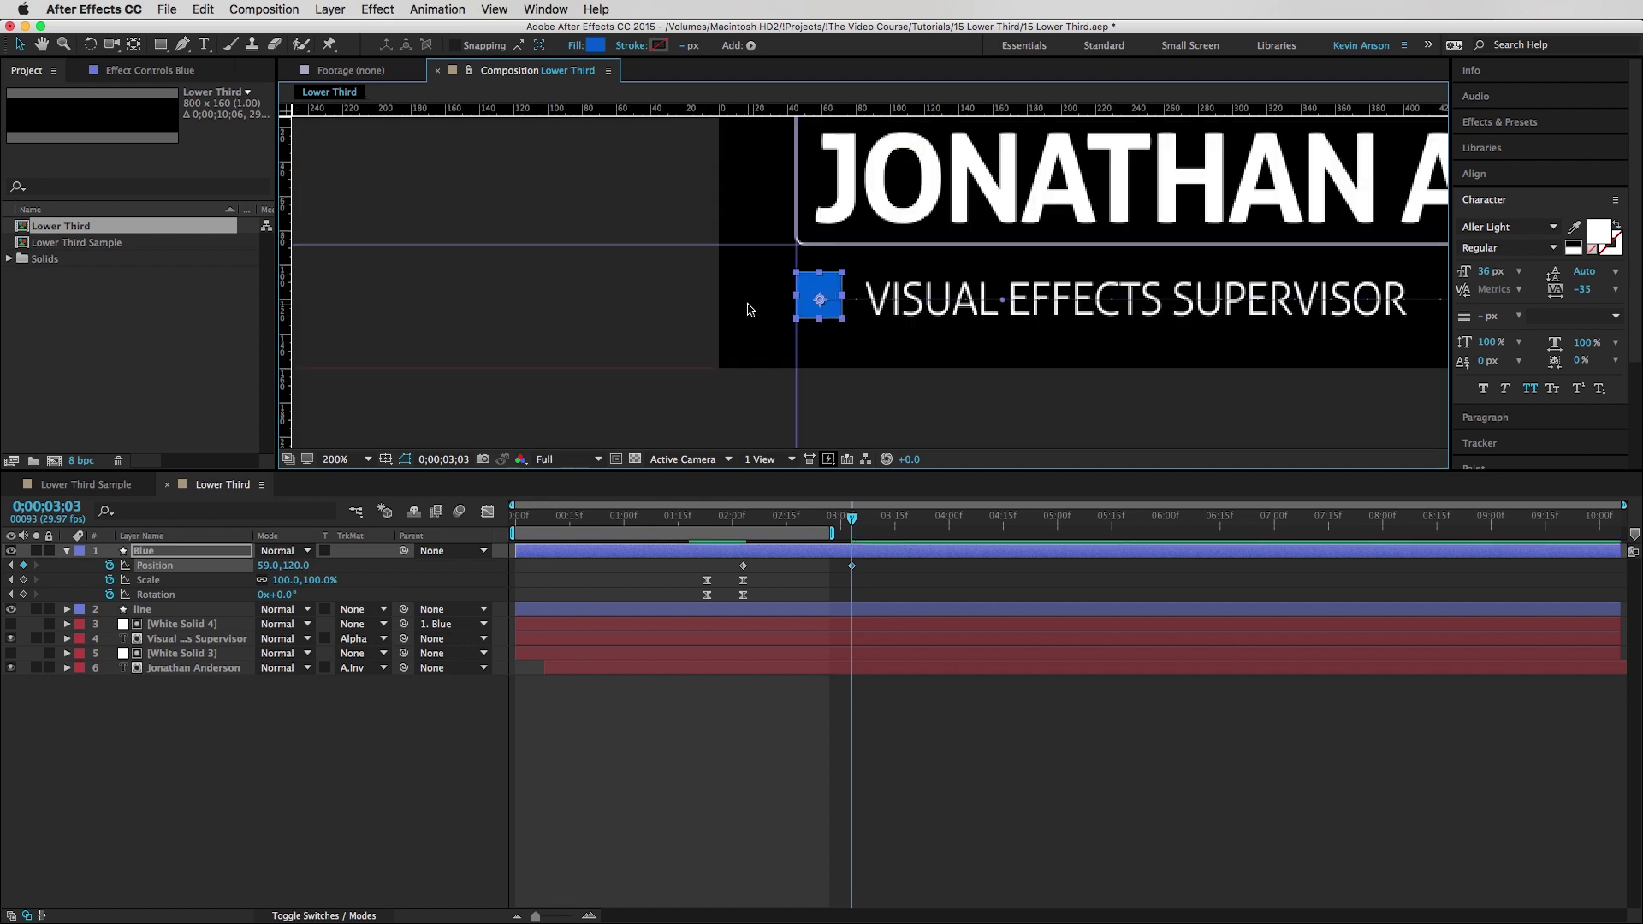
drag(912, 312, 706, 312)
click(854, 801)
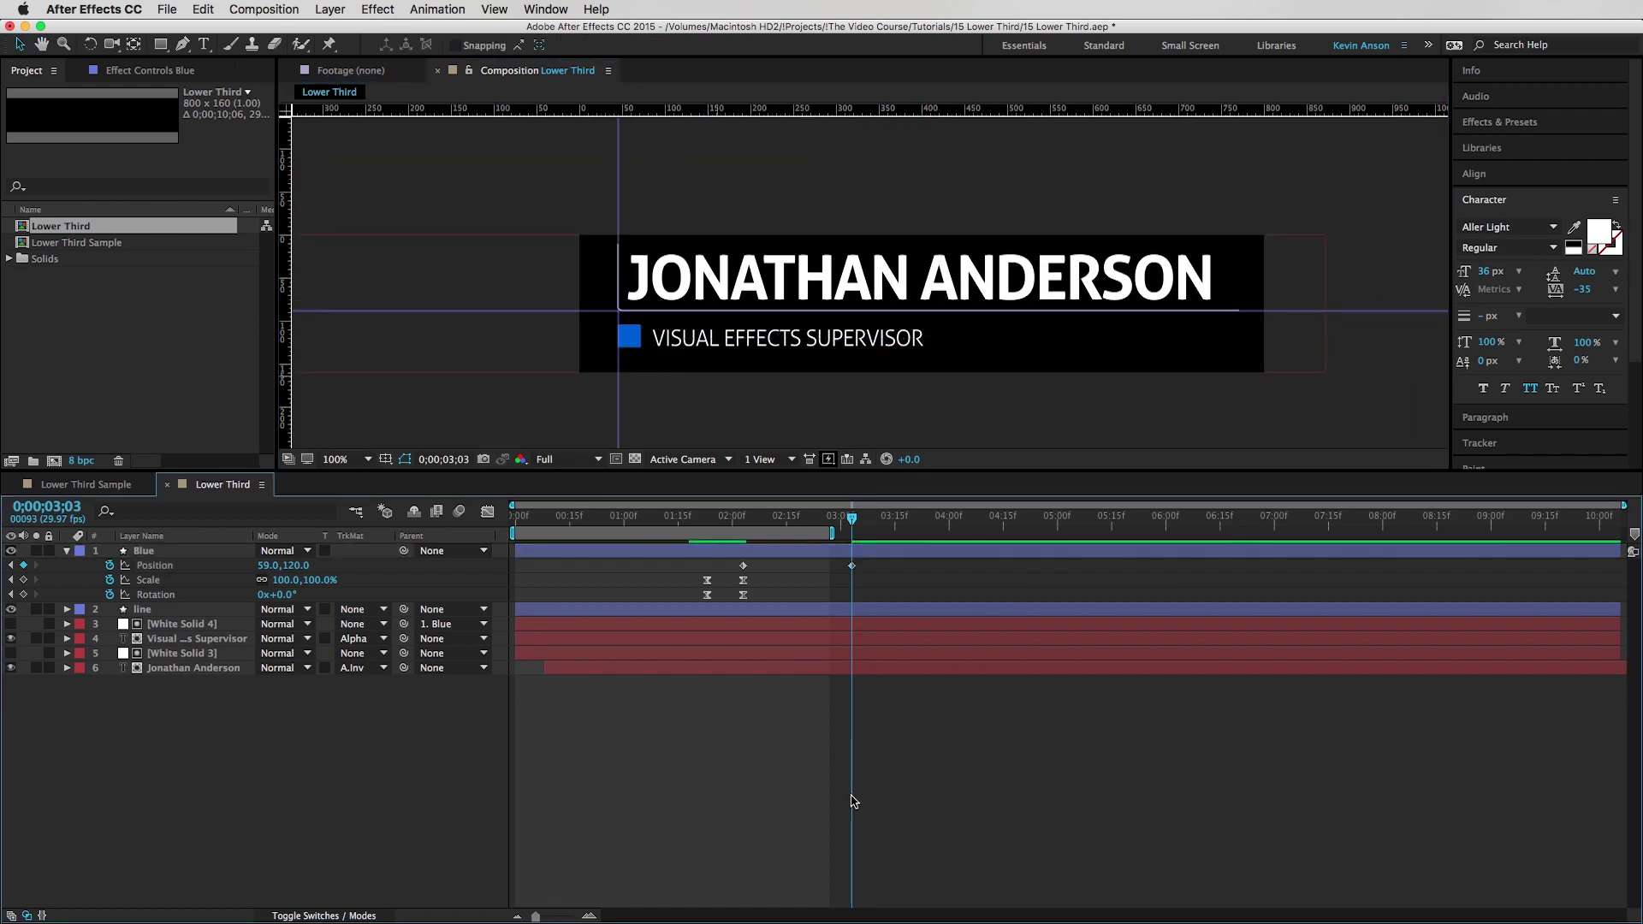
- Push the square further right at 2;03 and fine-tune its spot beside the subtitle
key(Page_Up)
key(Page_Up)
key(Page_Up)
key(Page_Up)
key(Page_Up)
key(Page_Up)
key(Page_Up)
key(j)
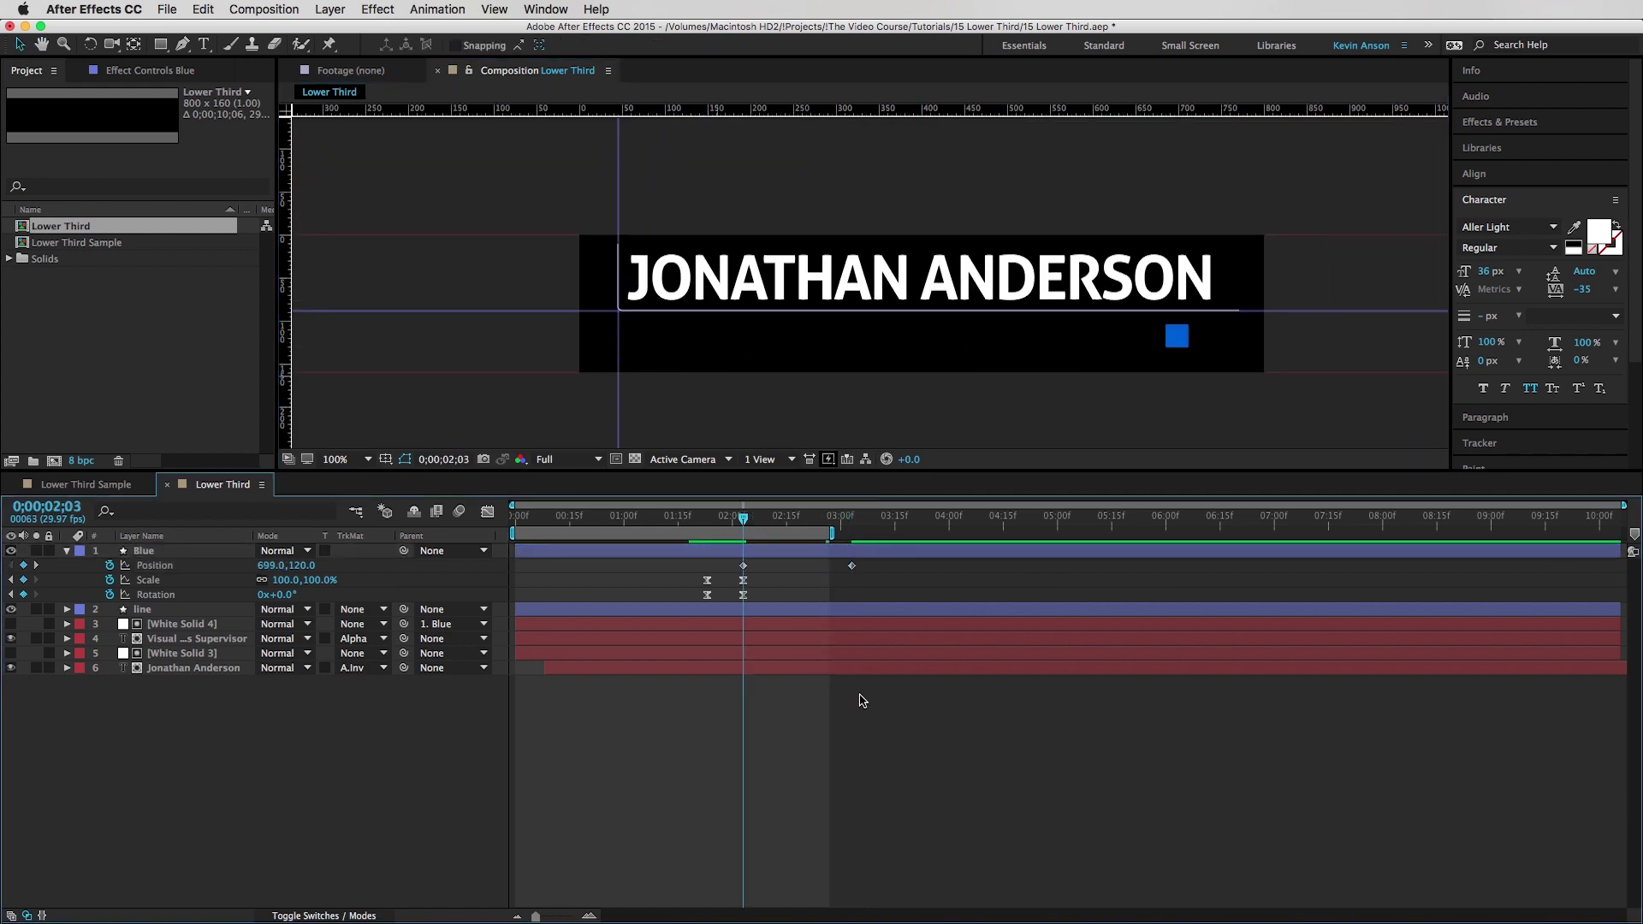
click(154, 566)
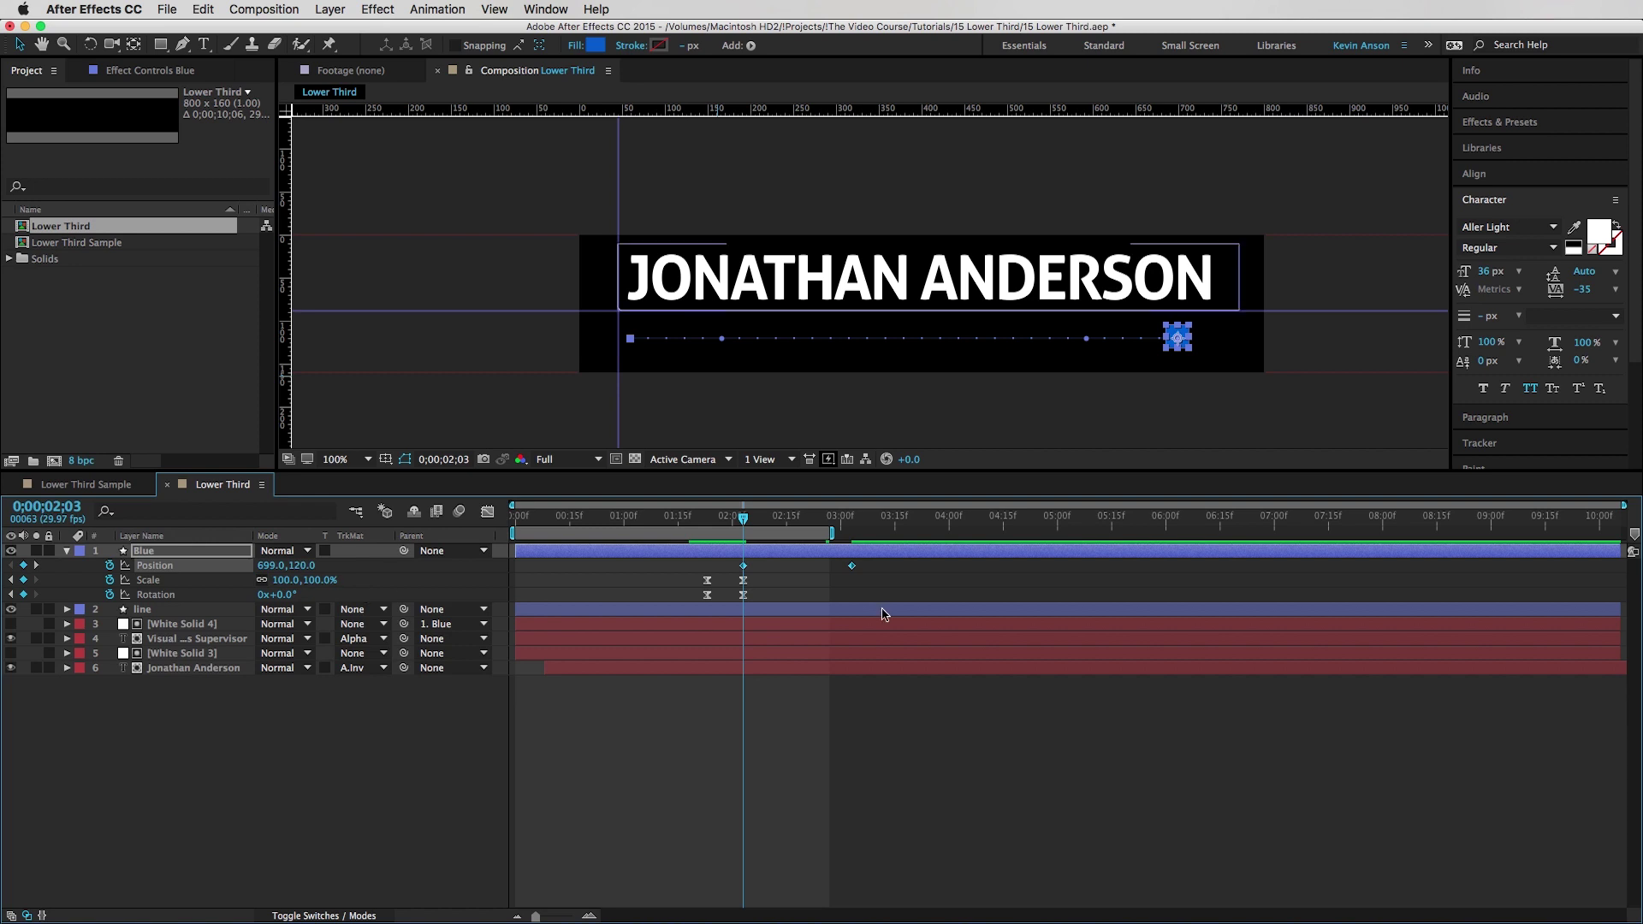
drag(267, 569, 319, 567)
click(834, 752)
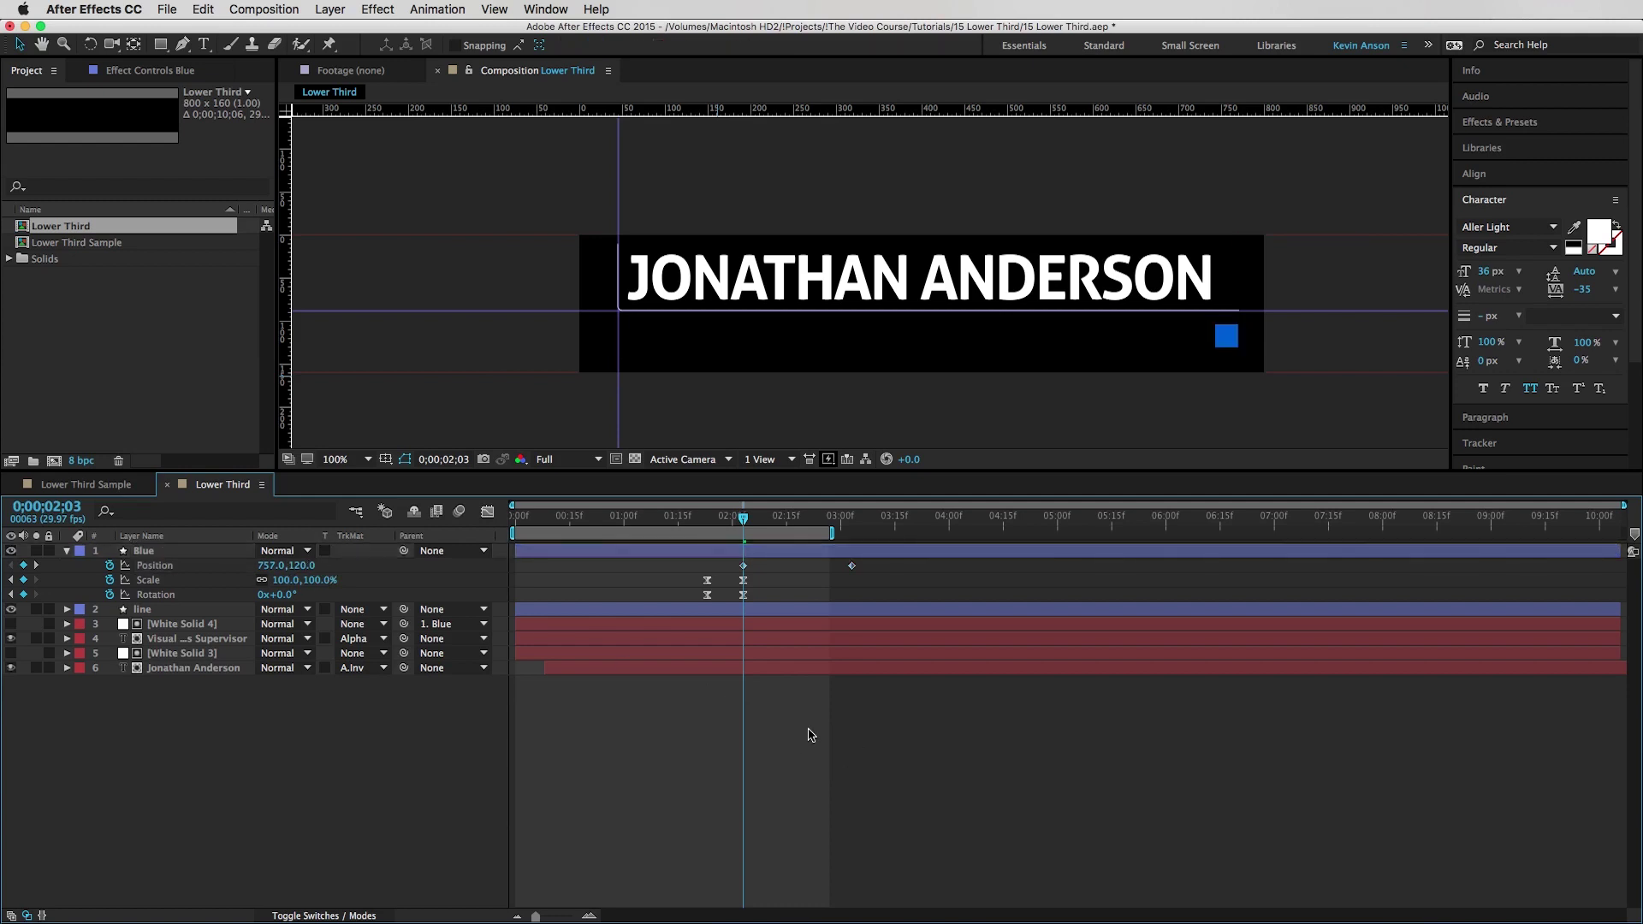
key(space)
drag(275, 573, 214, 564)
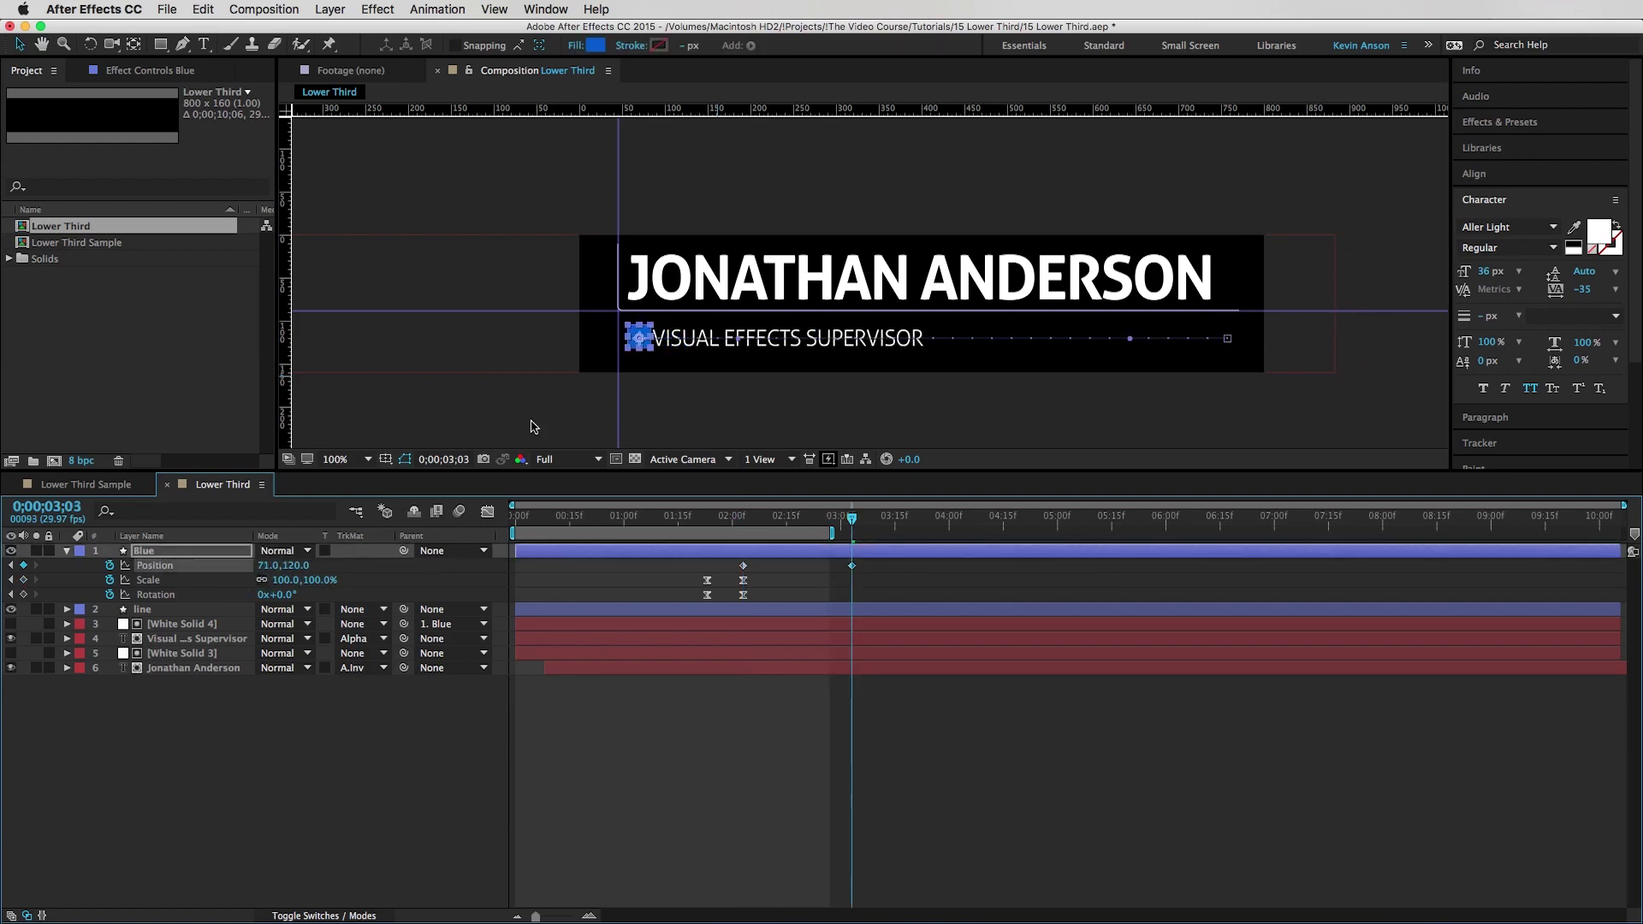
scroll(635, 341, up, 4)
drag(610, 317, 569, 316)
scroll(883, 334, down, 4)
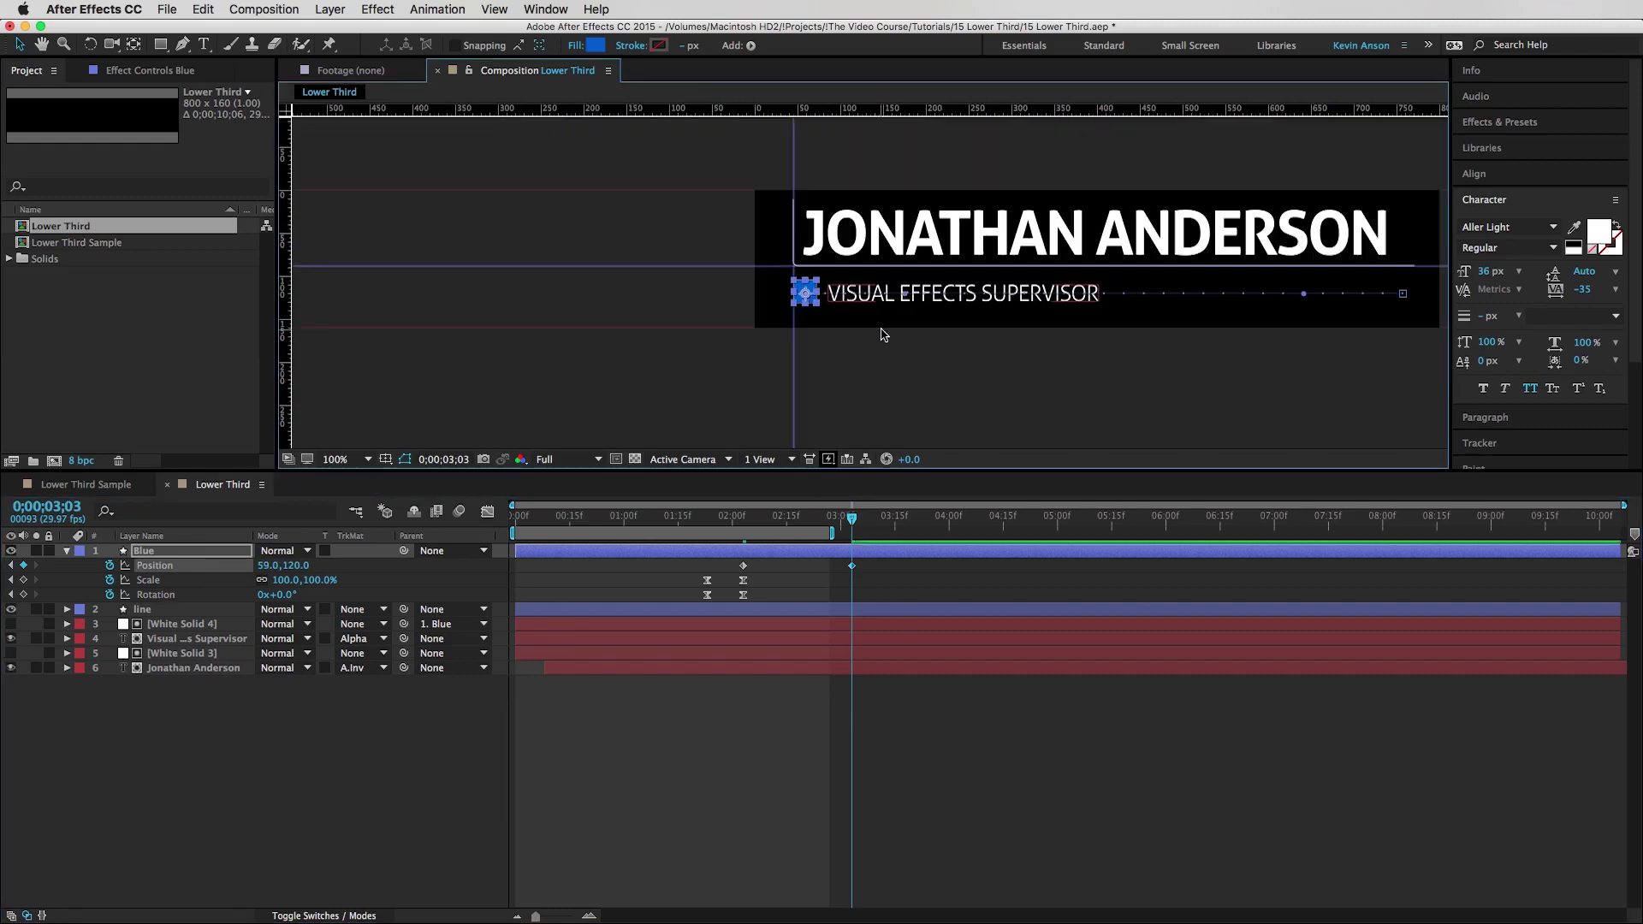
- Apply Easy Ease to both Position keyframes and preview the slide
drag(875, 558, 730, 571)
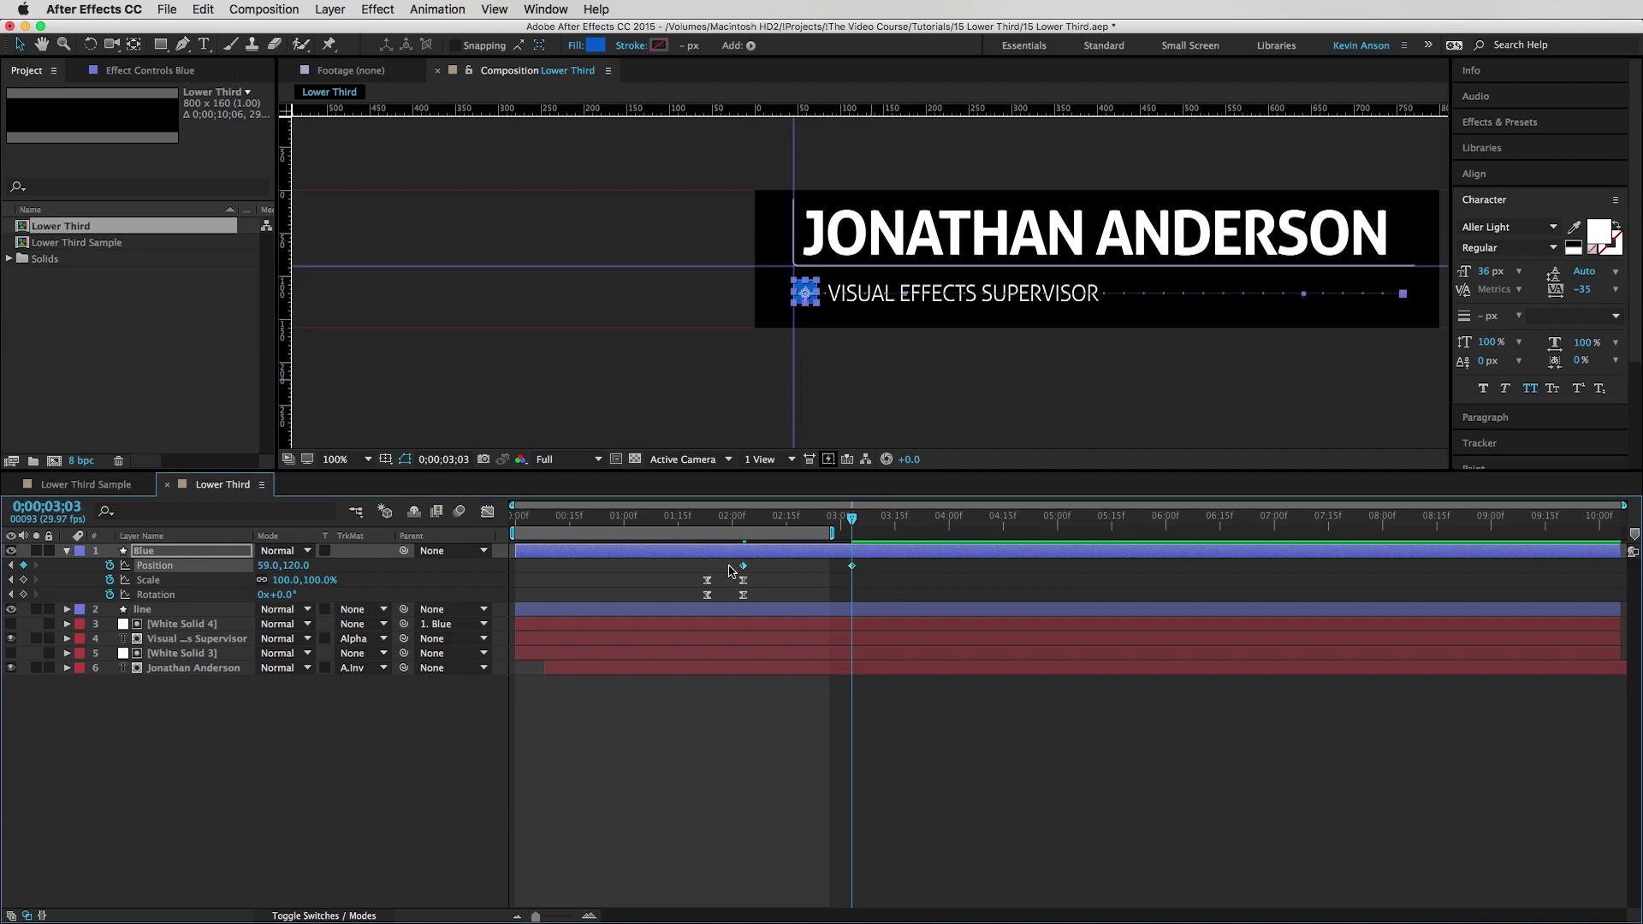
key(F9)
click(813, 762)
drag(860, 520, 941, 522)
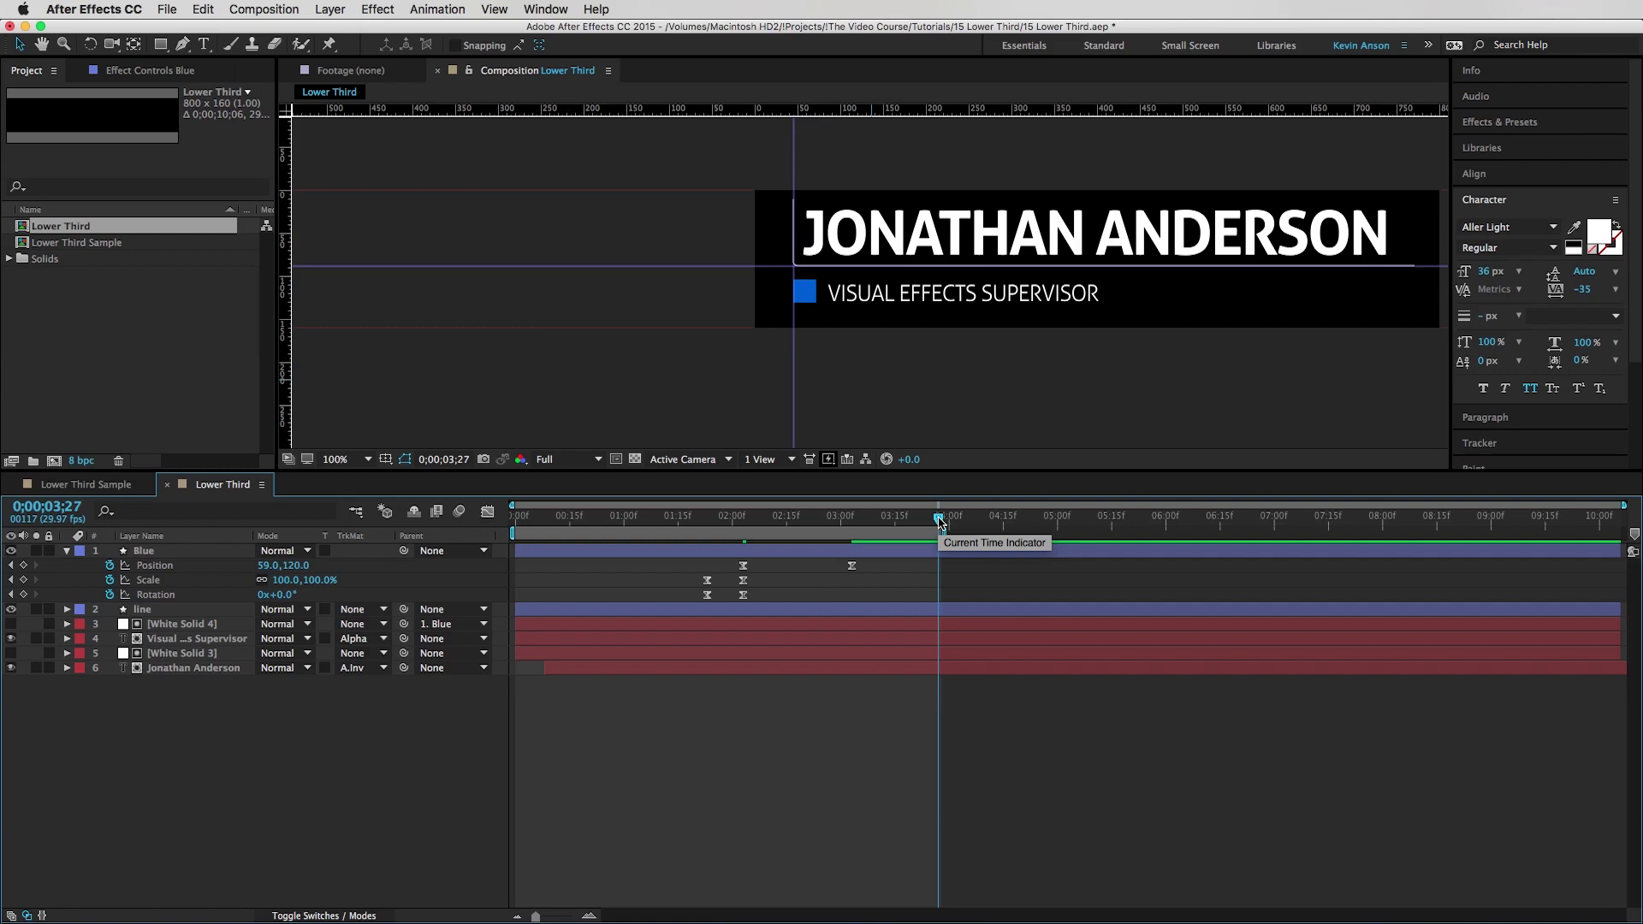
key(space)
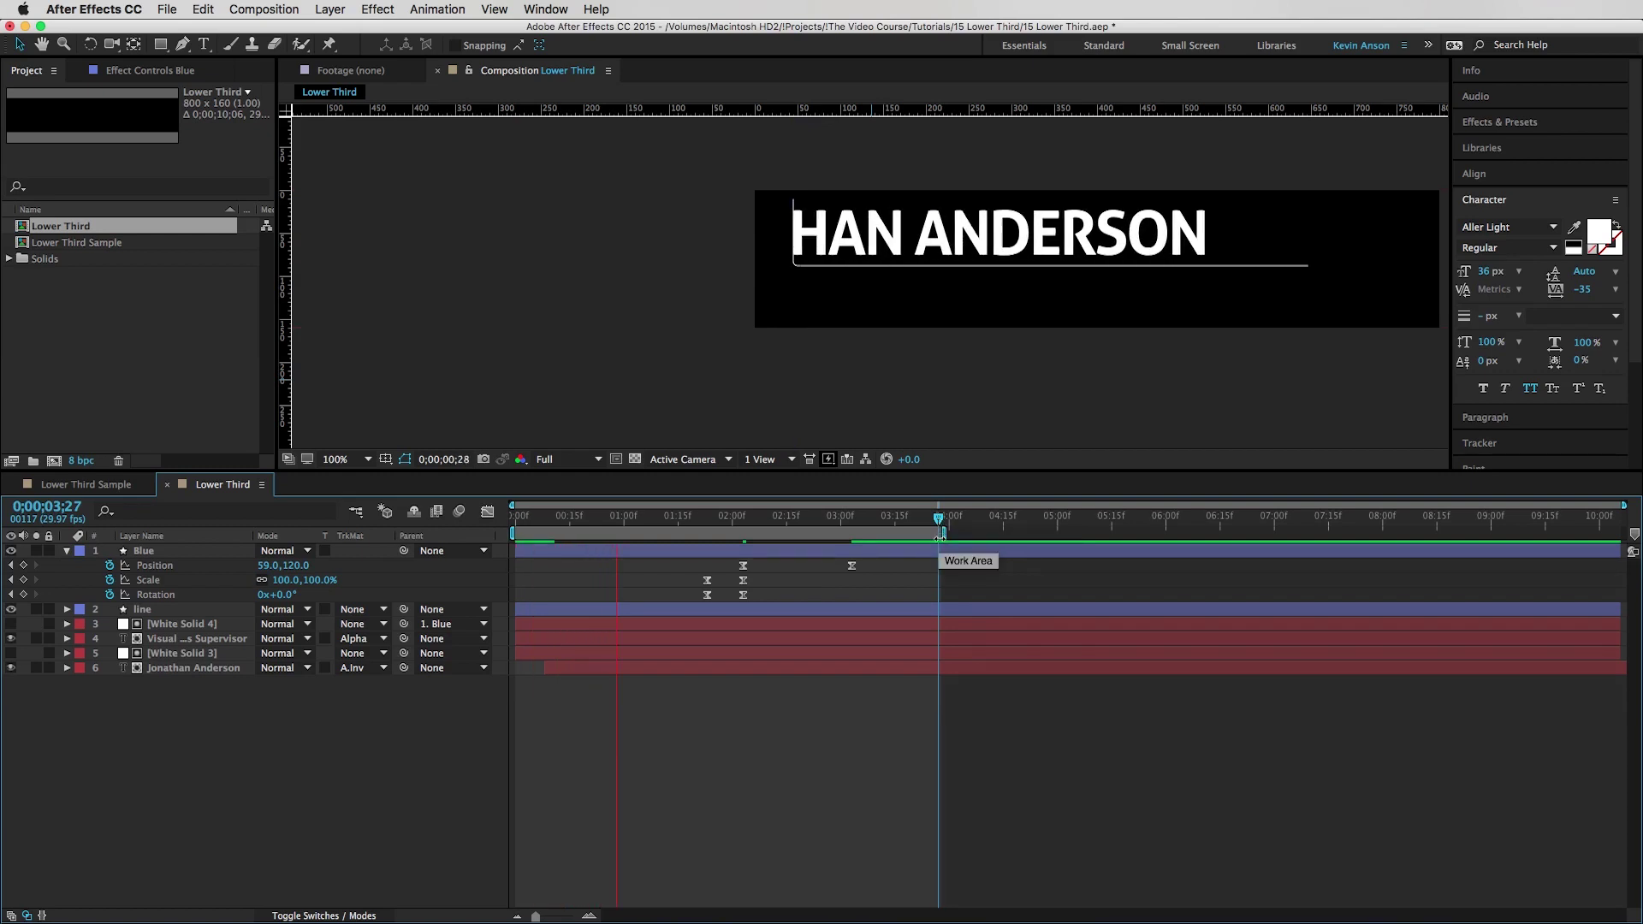
- Shift the Blue layer's animation earlier so its spin ends at 1;04
key(space)
drag(733, 527, 603, 531)
drag(704, 552, 600, 557)
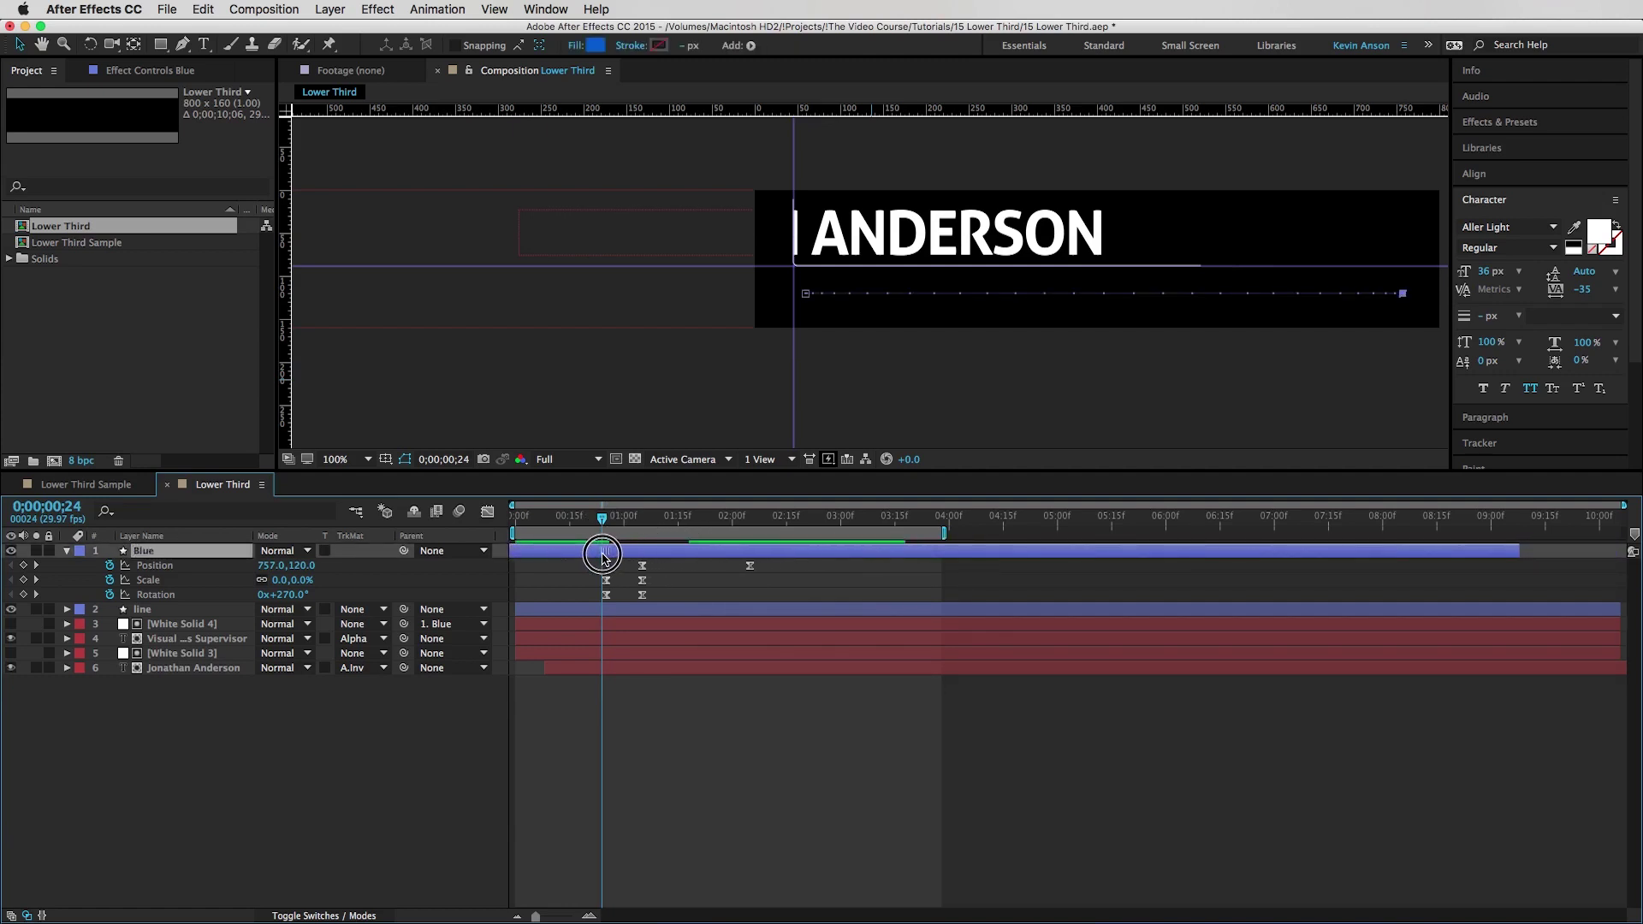
key(k)
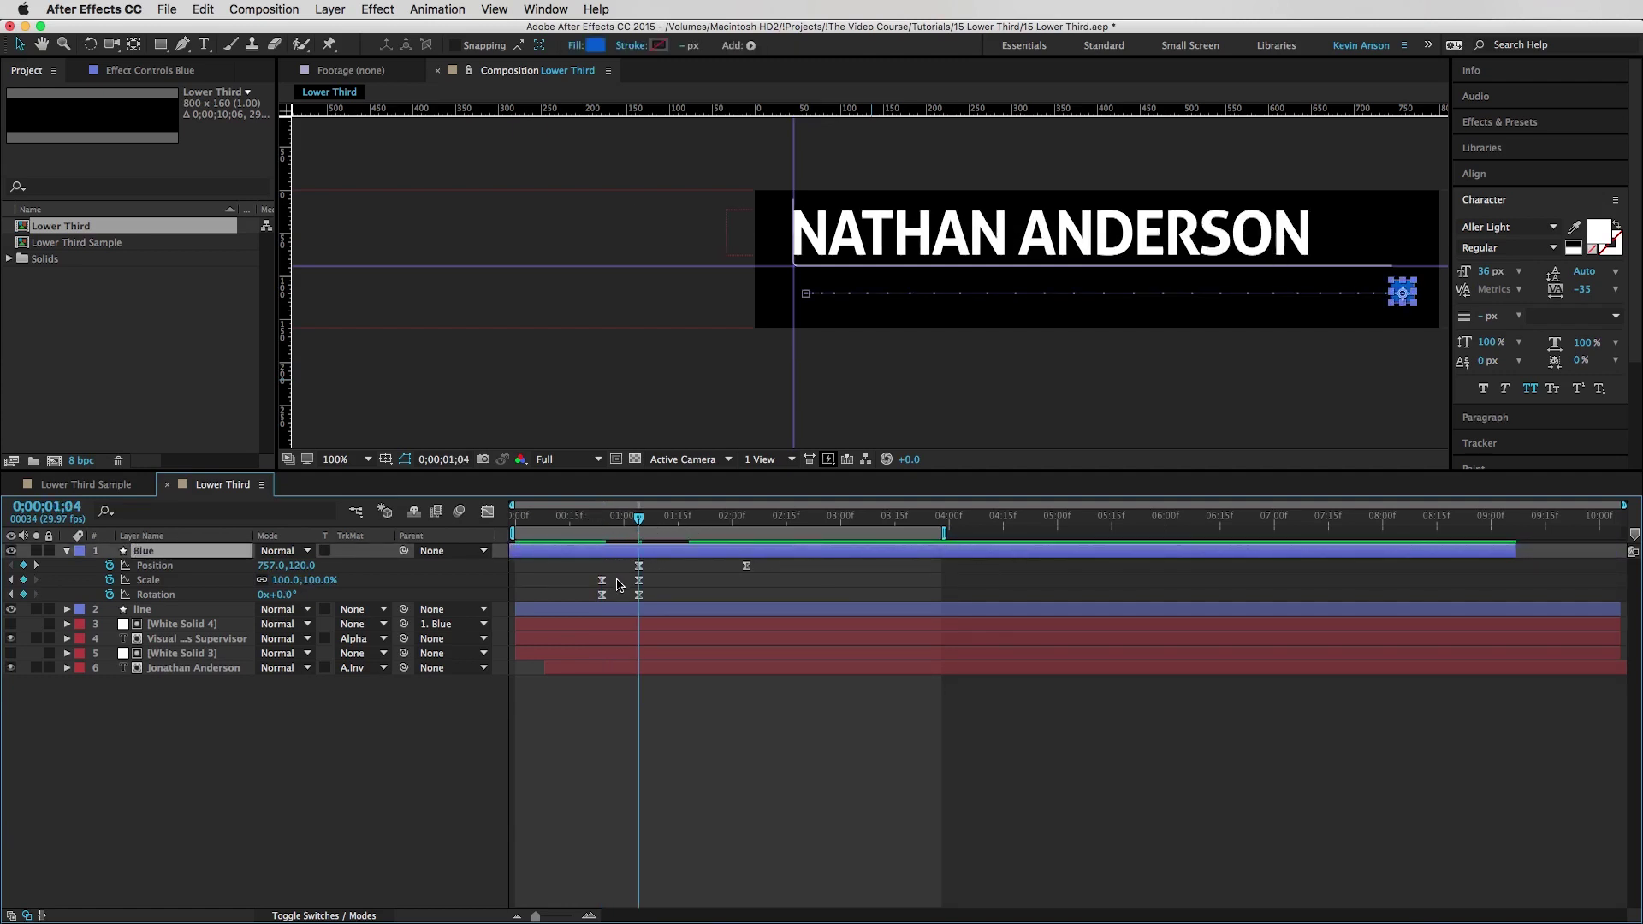
- Trim the Visual Effects Supervisor subtitle and White Solid 4 matte to start at 1;04, then preview
click(197, 638)
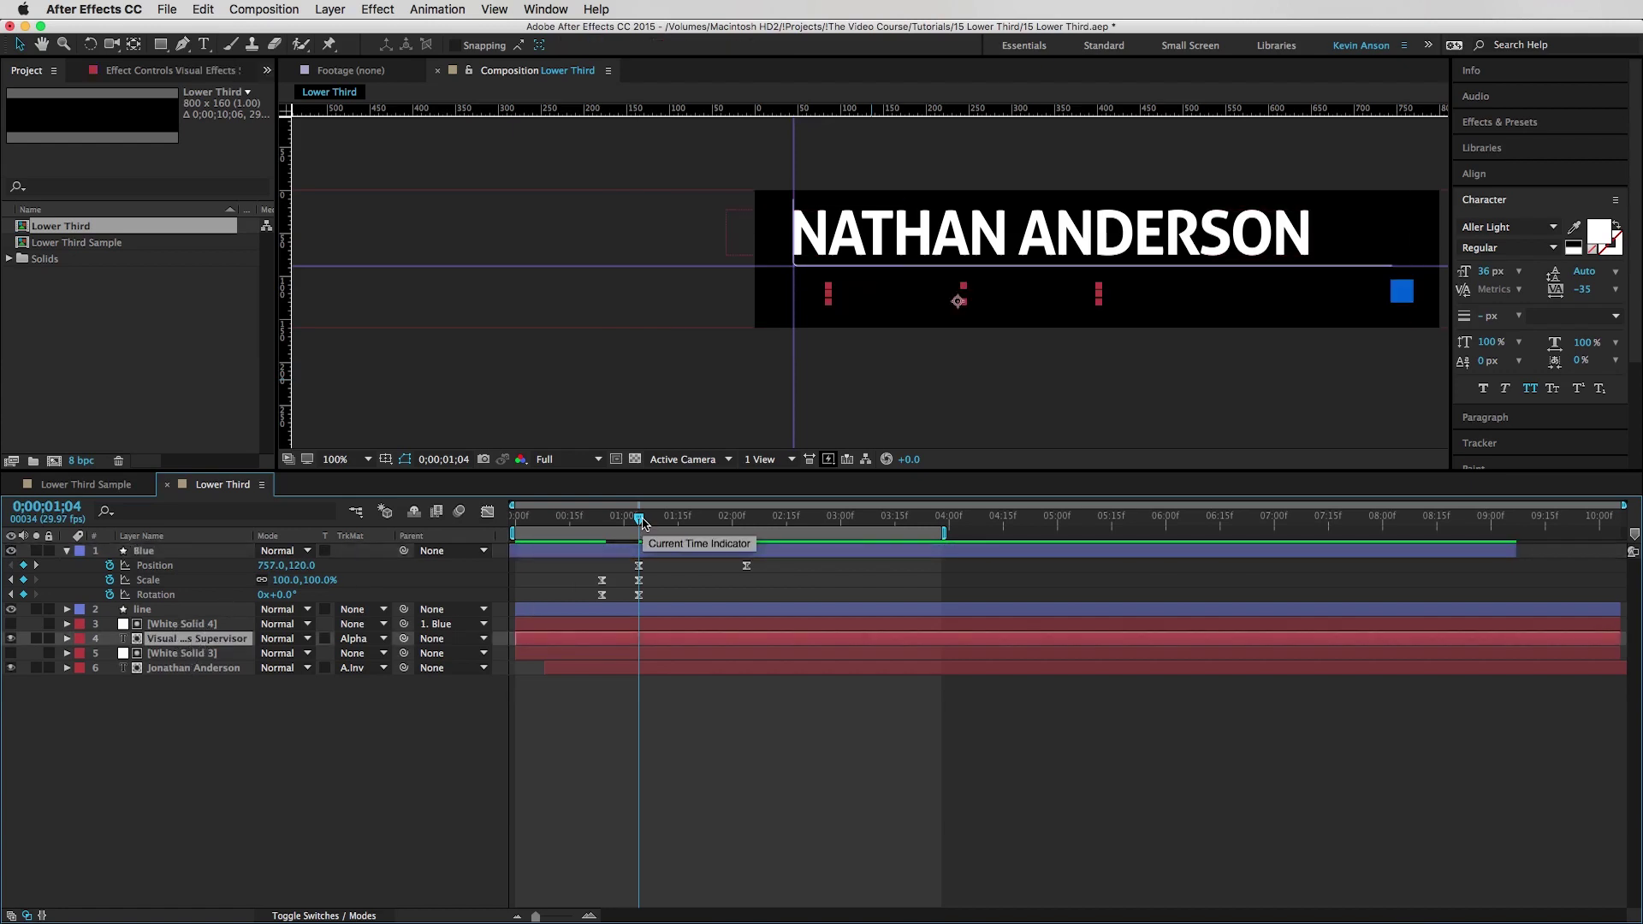
key(alt+bracketleft)
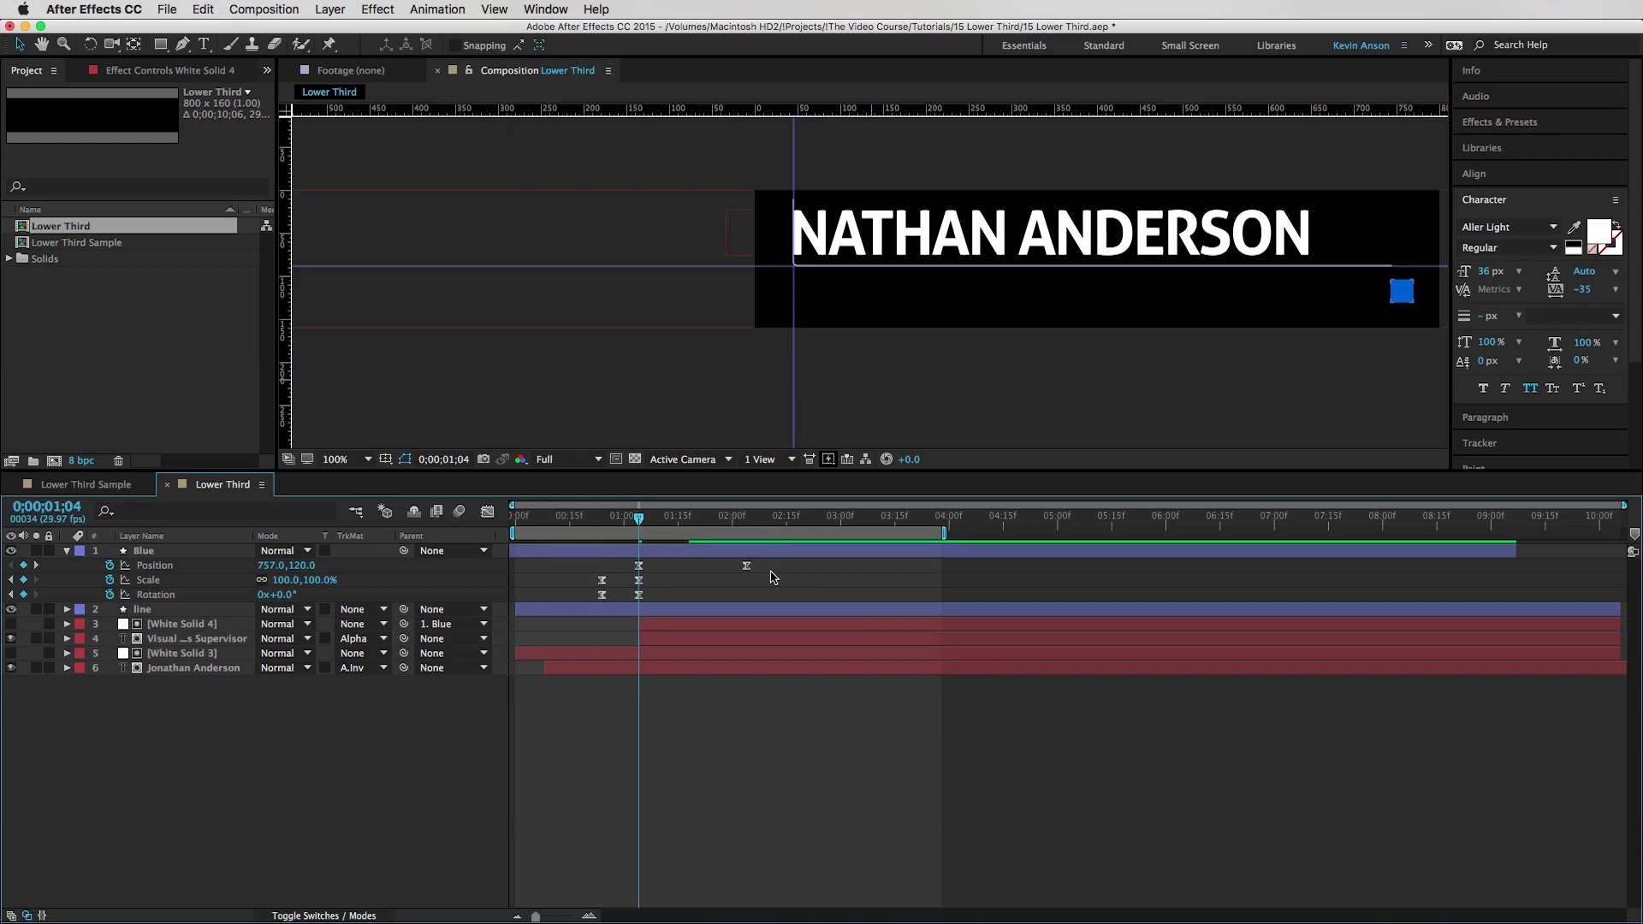
click(647, 639)
click(648, 629)
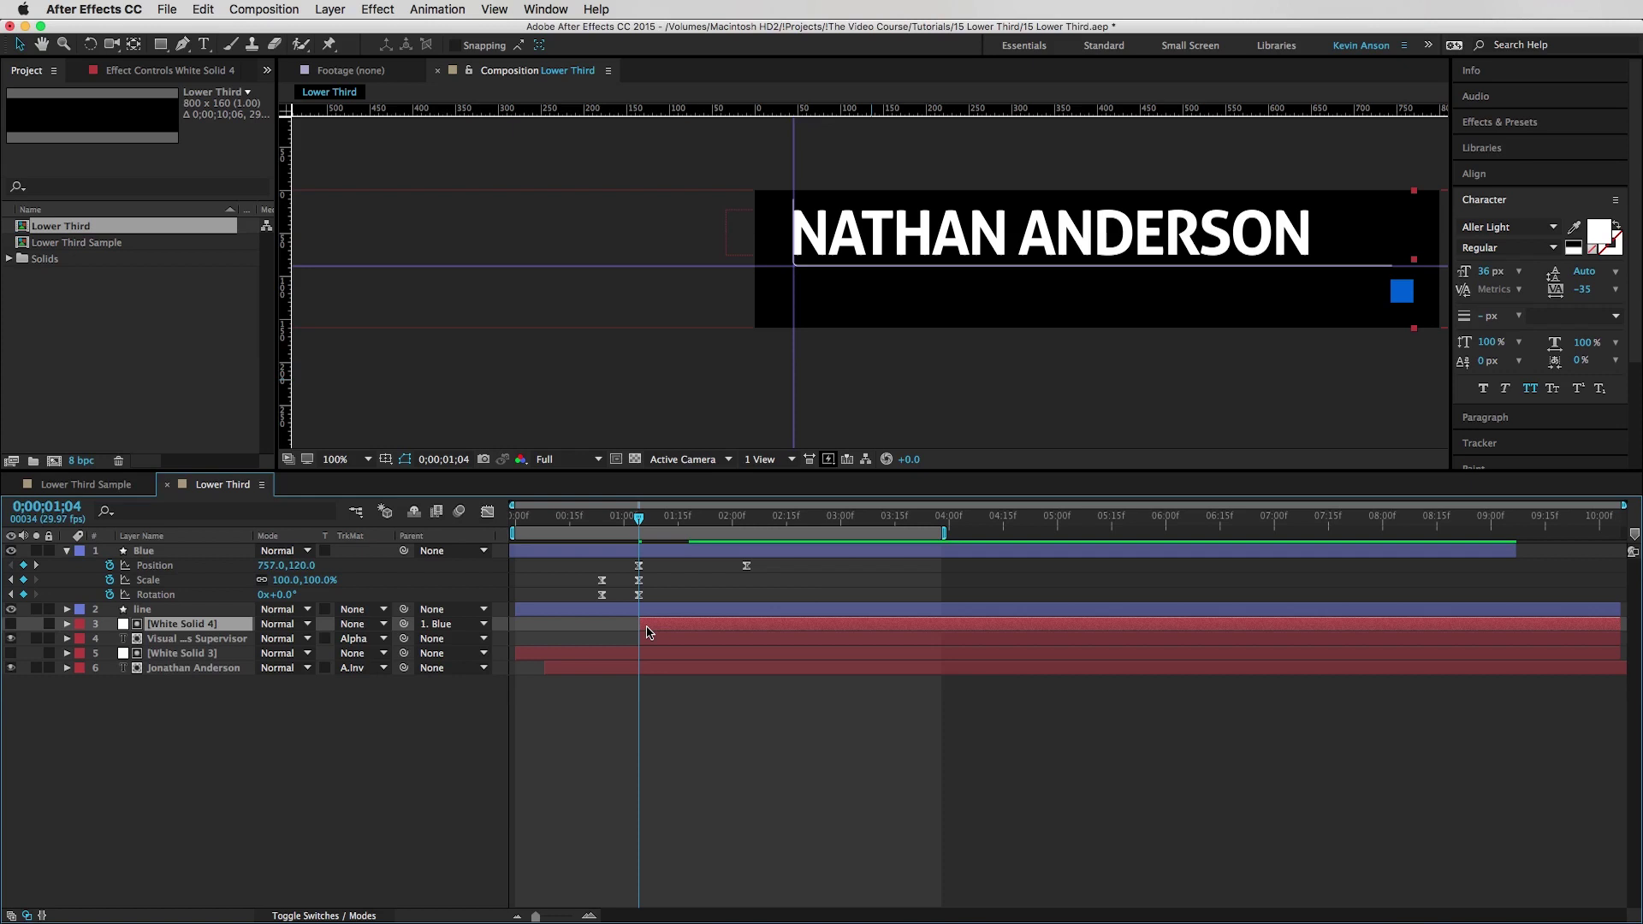
drag(940, 332, 807, 293)
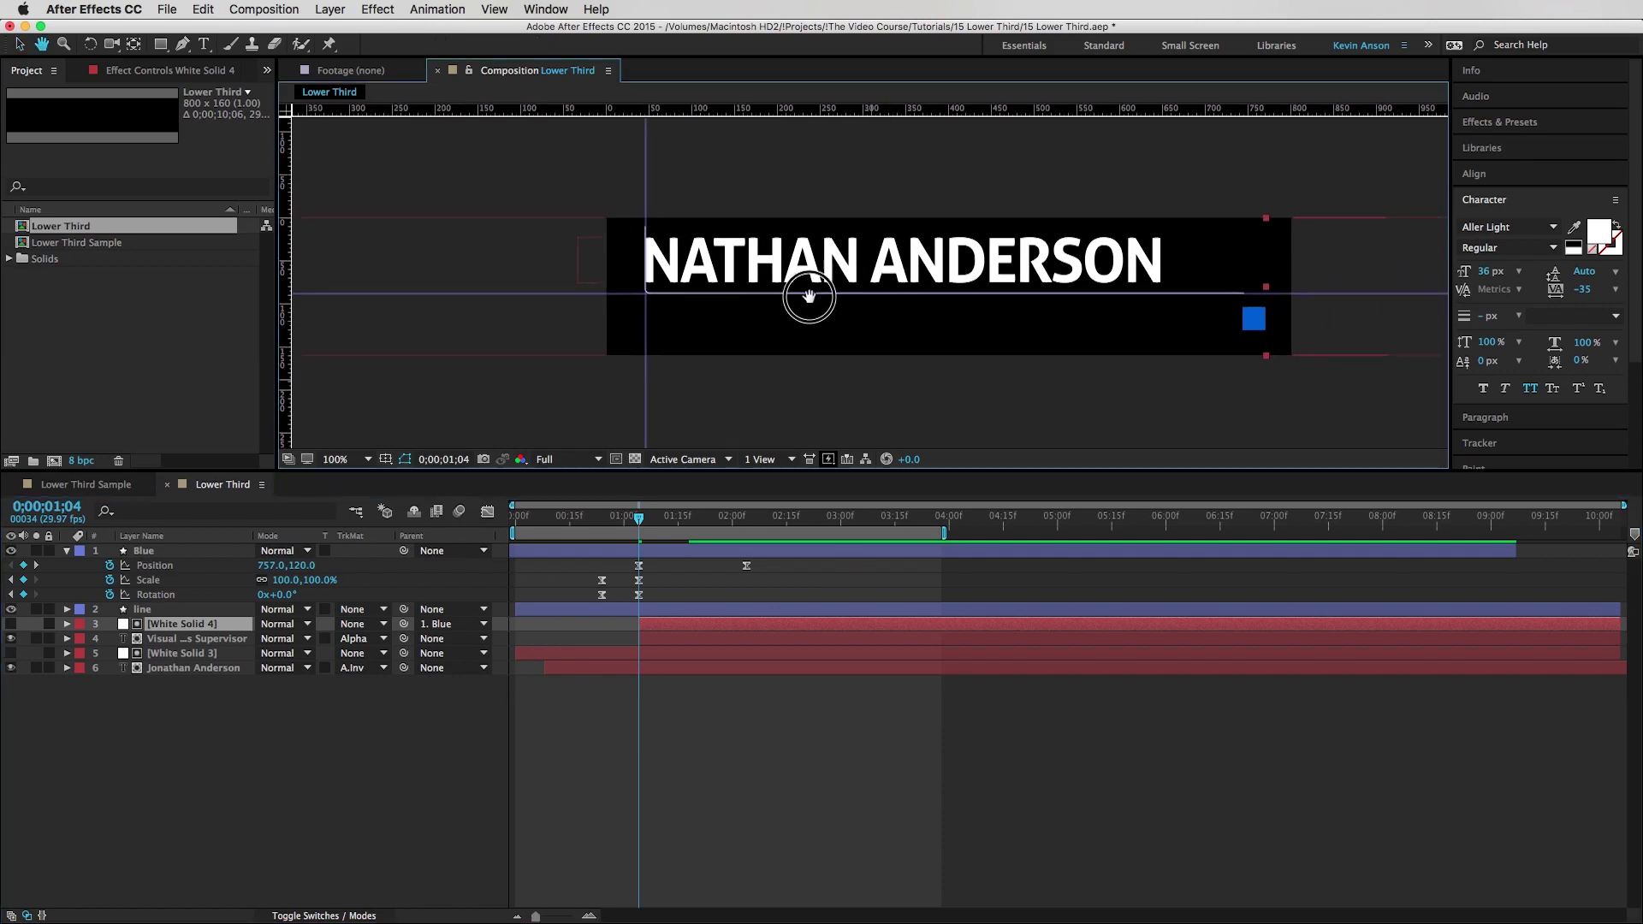
key(space)
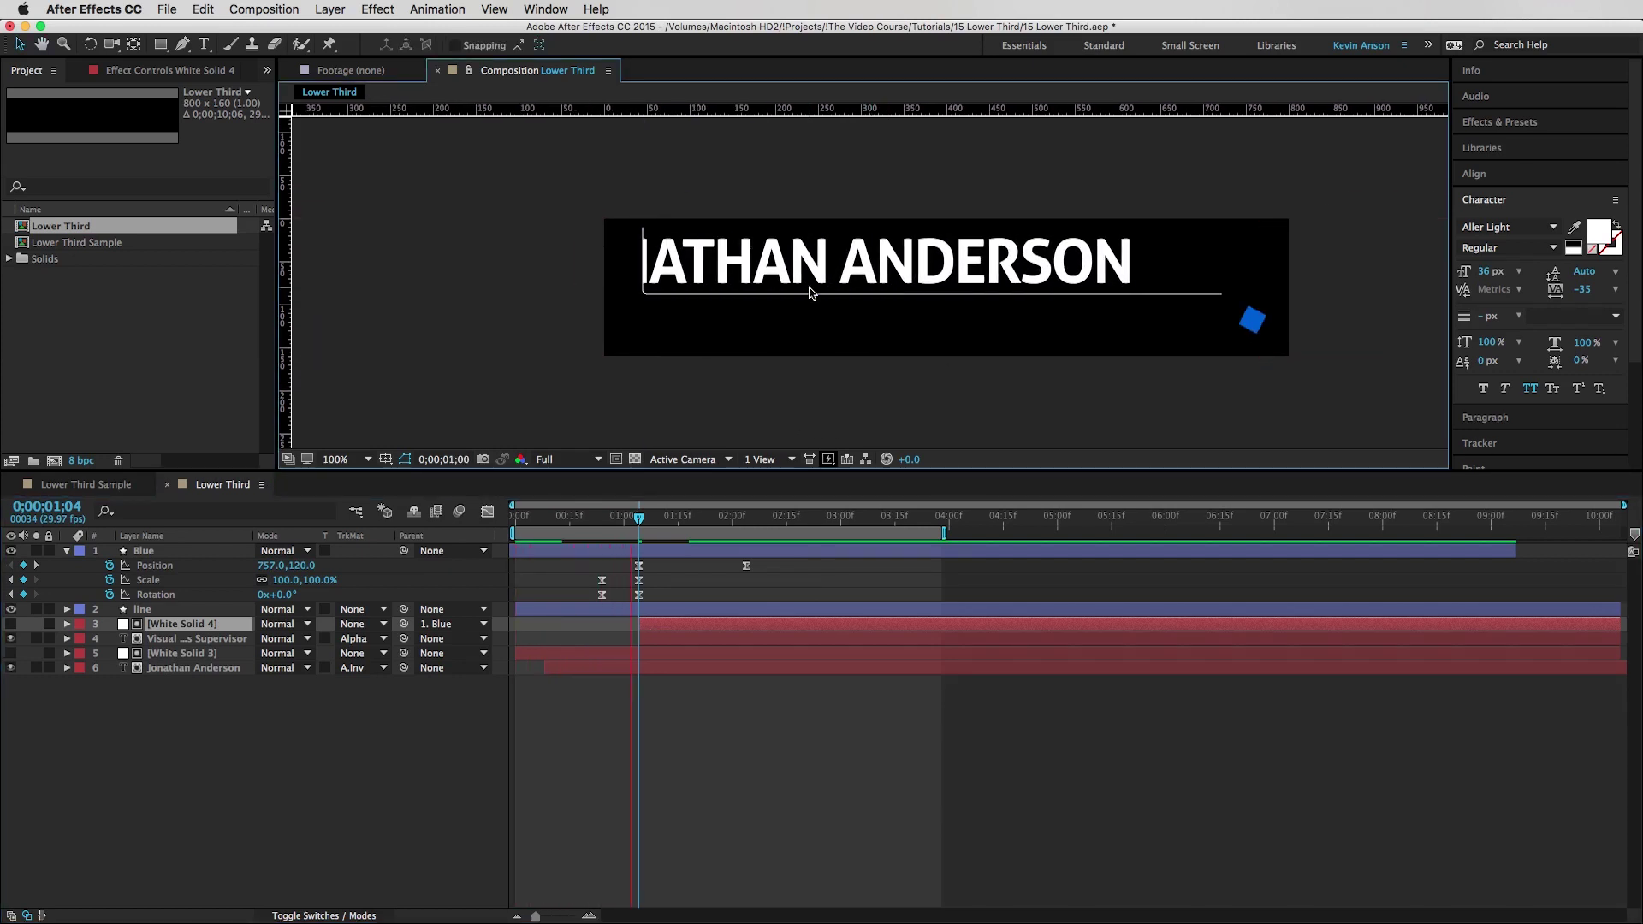
click(812, 294)
right_click(747, 566)
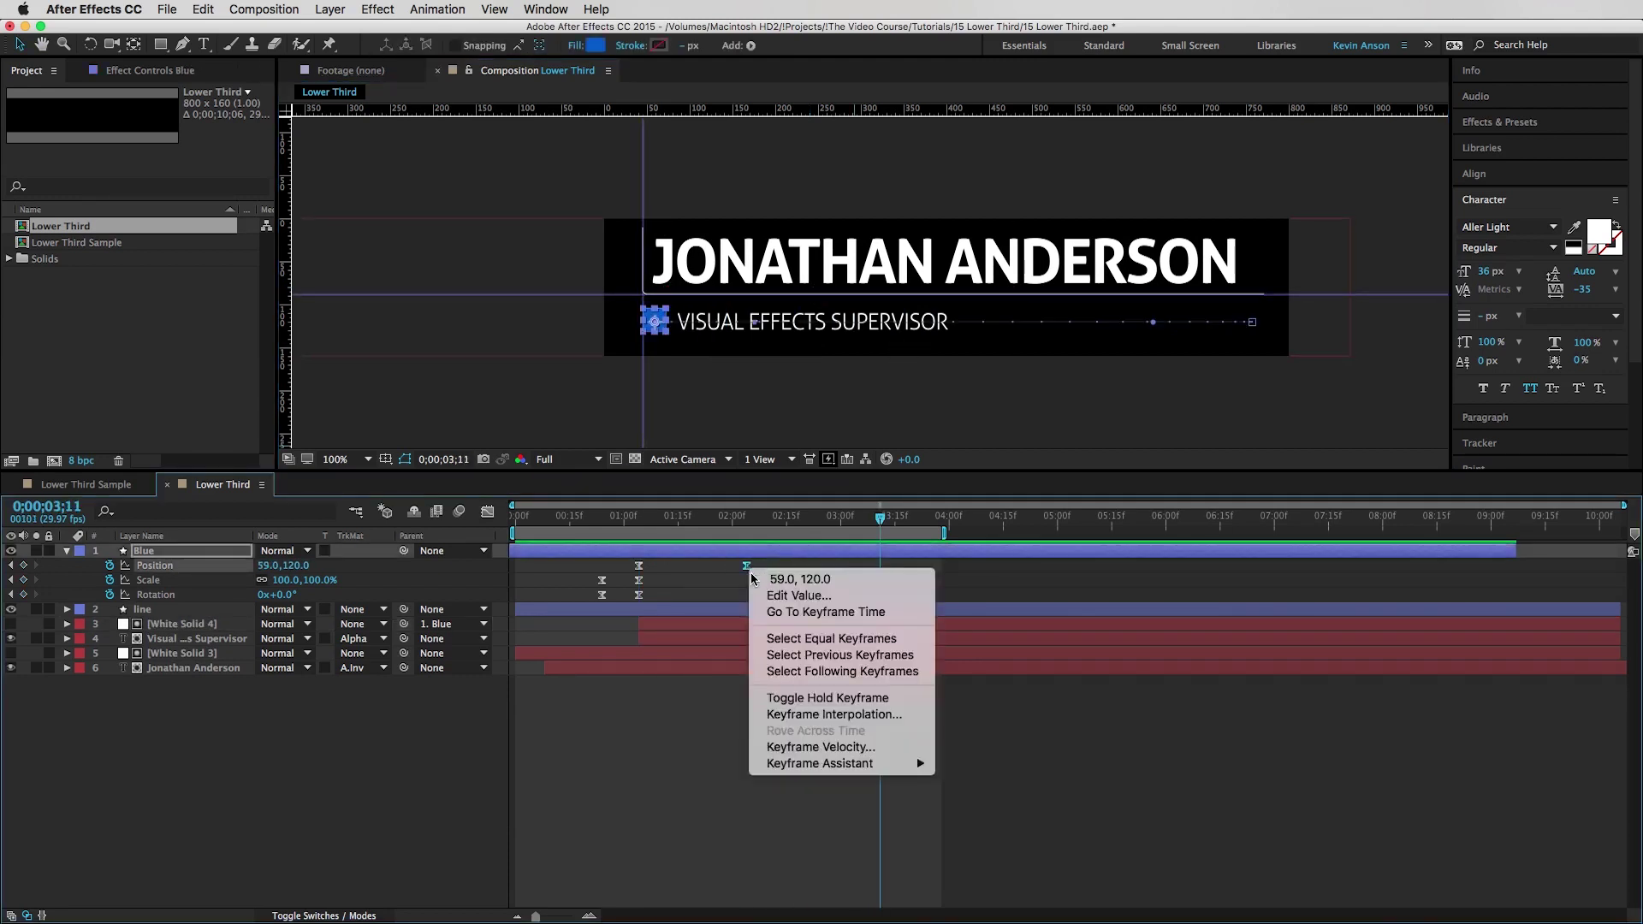
click(822, 746)
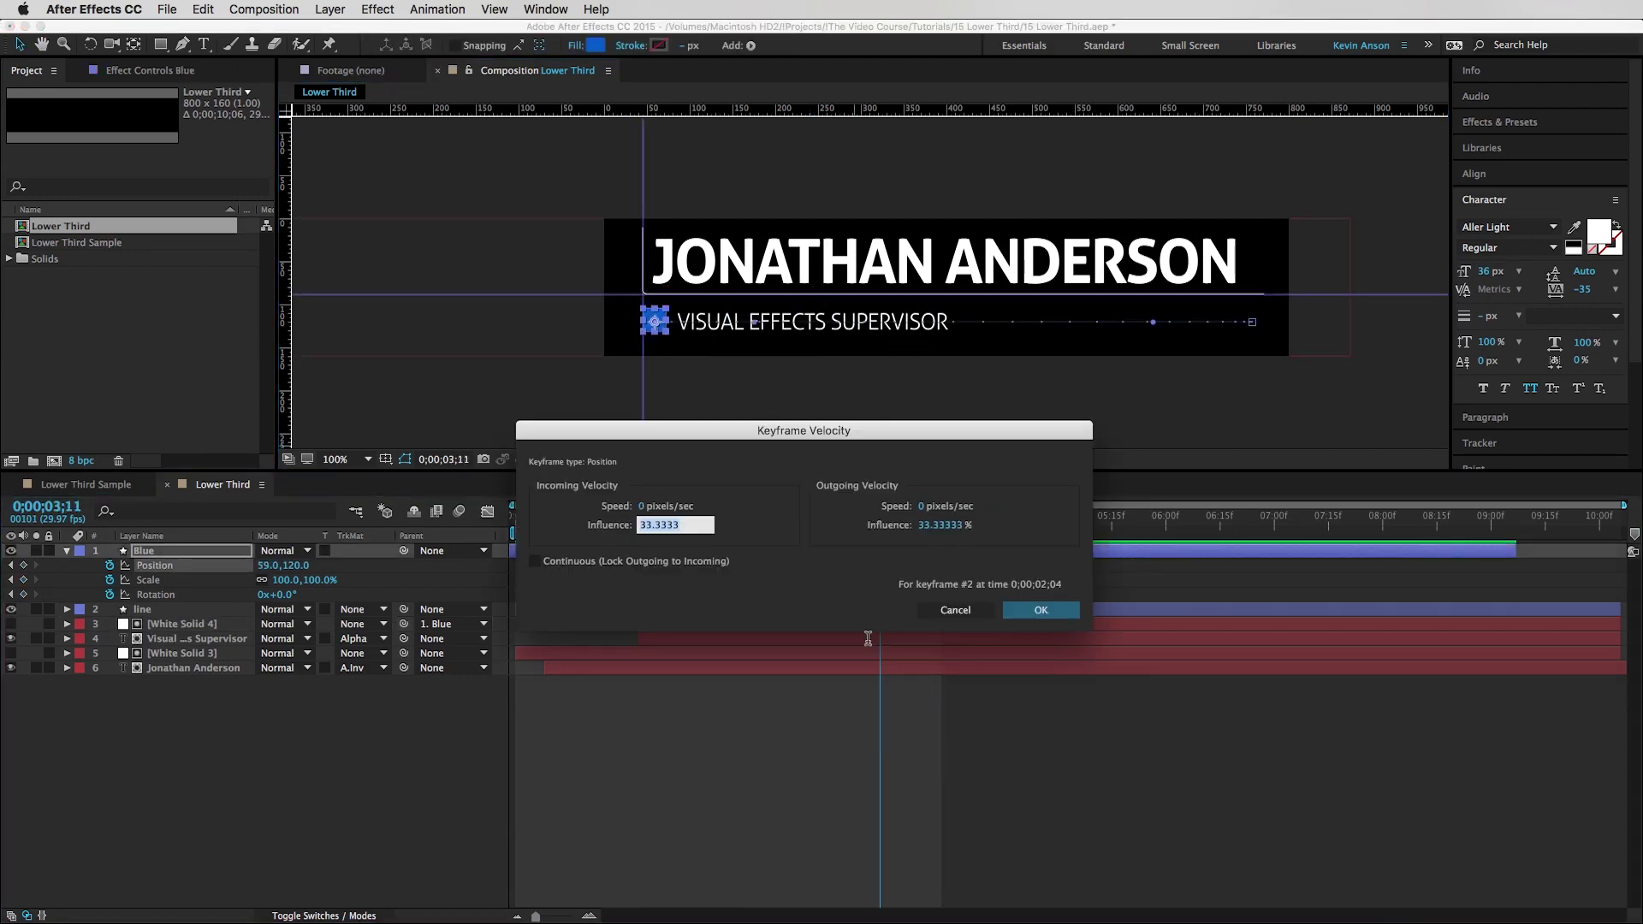
text(75)
key(Tab)
text(75)
key(Return)
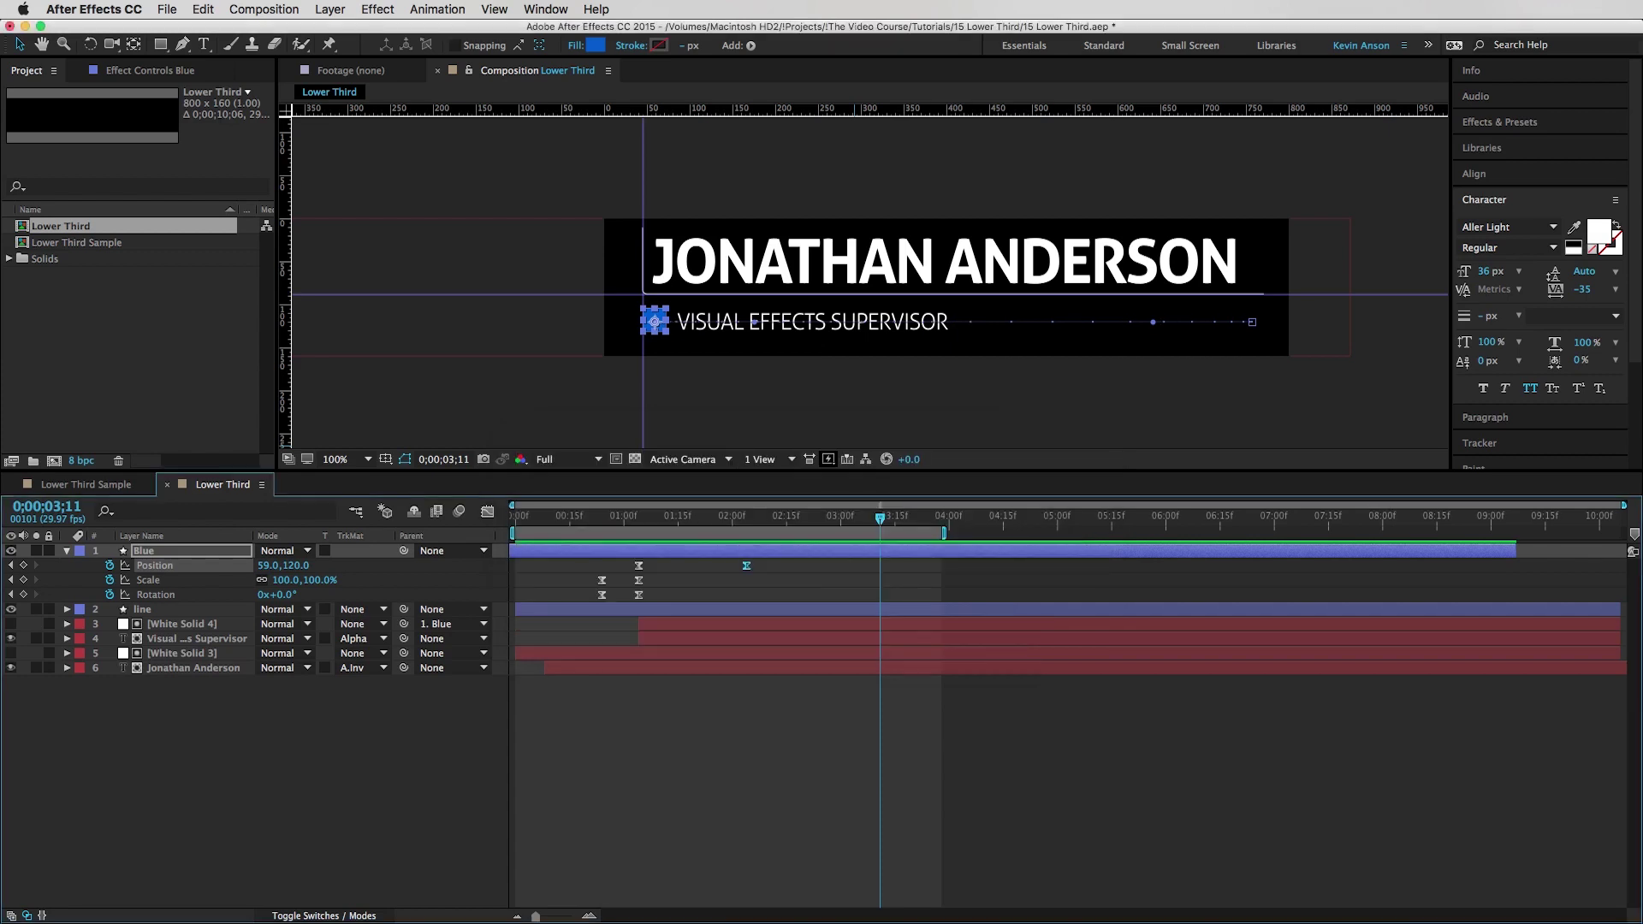
click(1013, 752)
key(space)
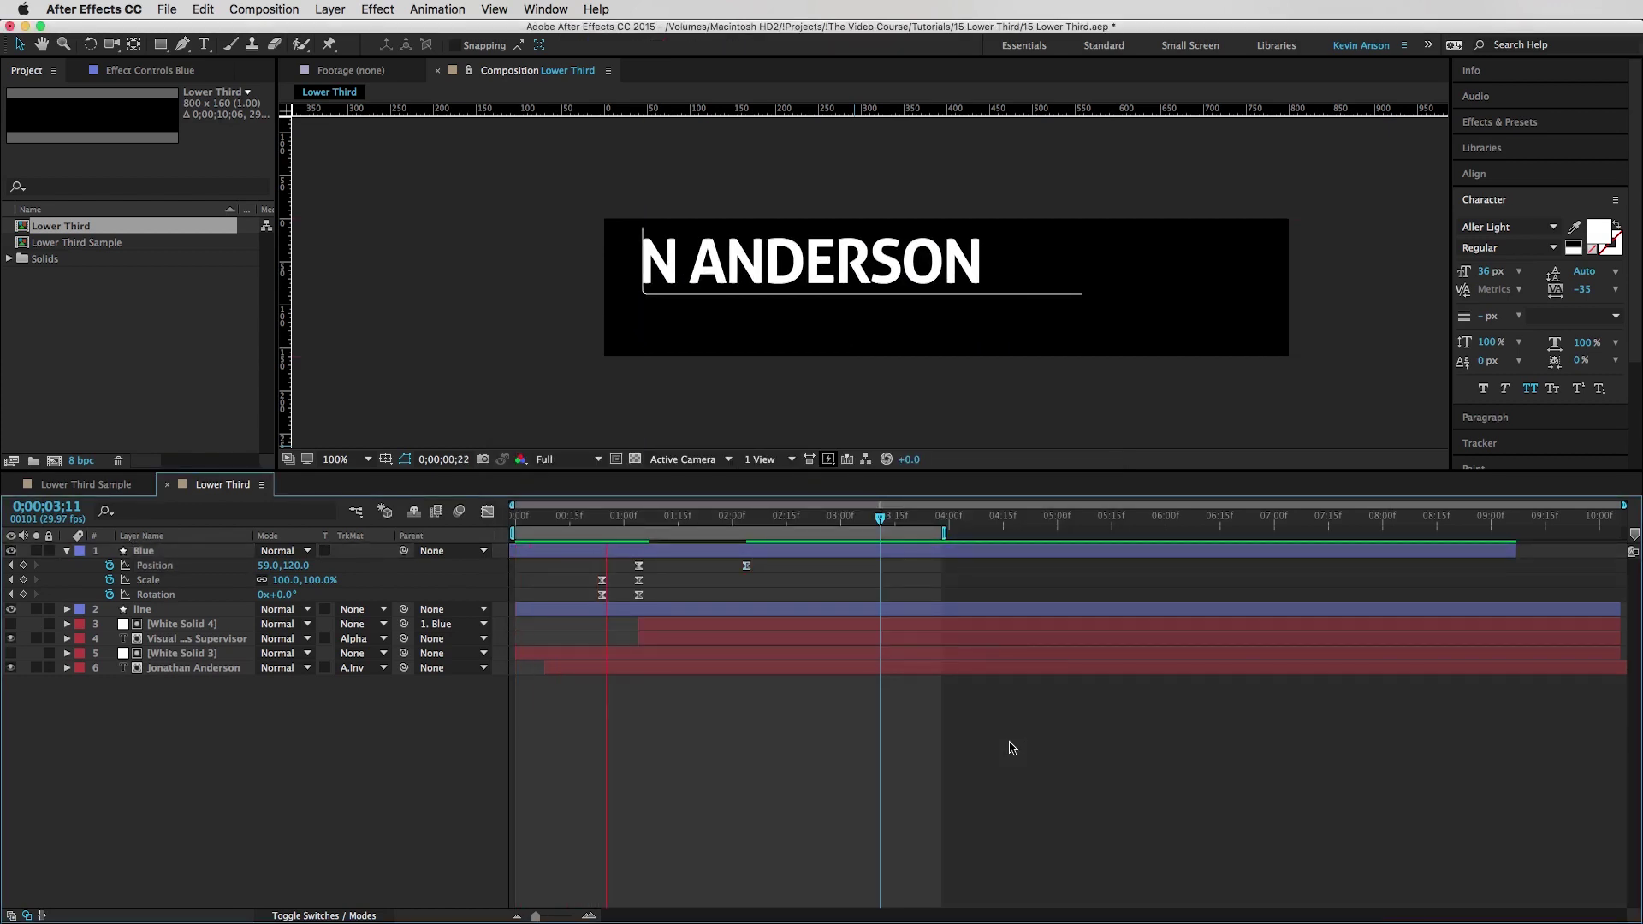
key(space)
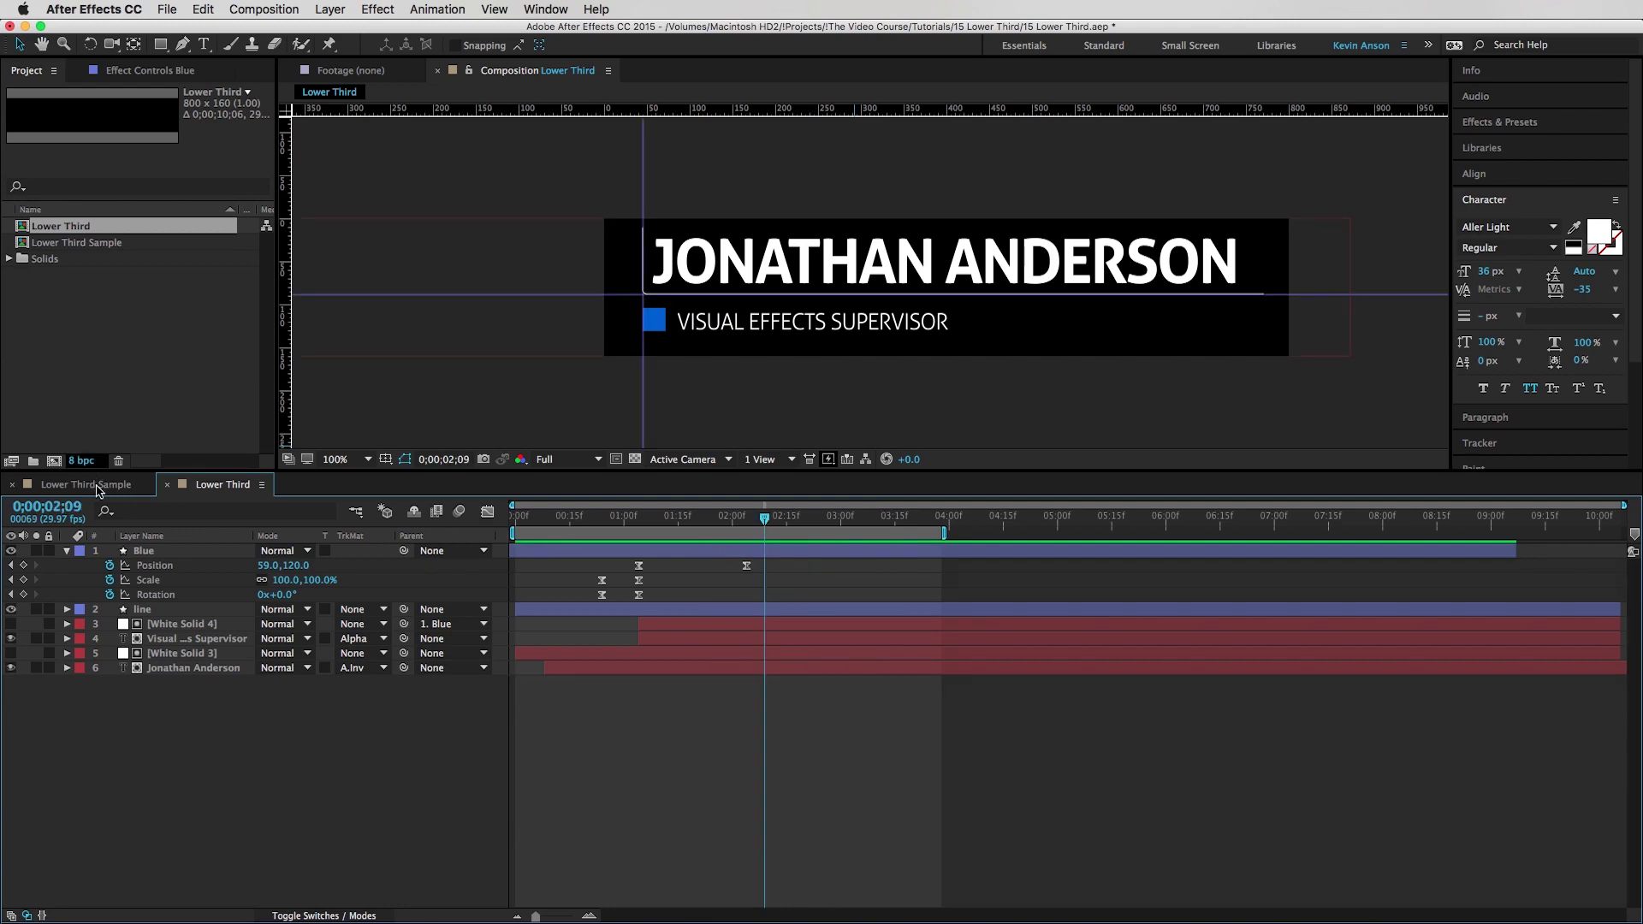
- Eyedropper the Deep Royal Blue solid's colour into the small square's Fill, then view Lower Third Sample
click(8, 260)
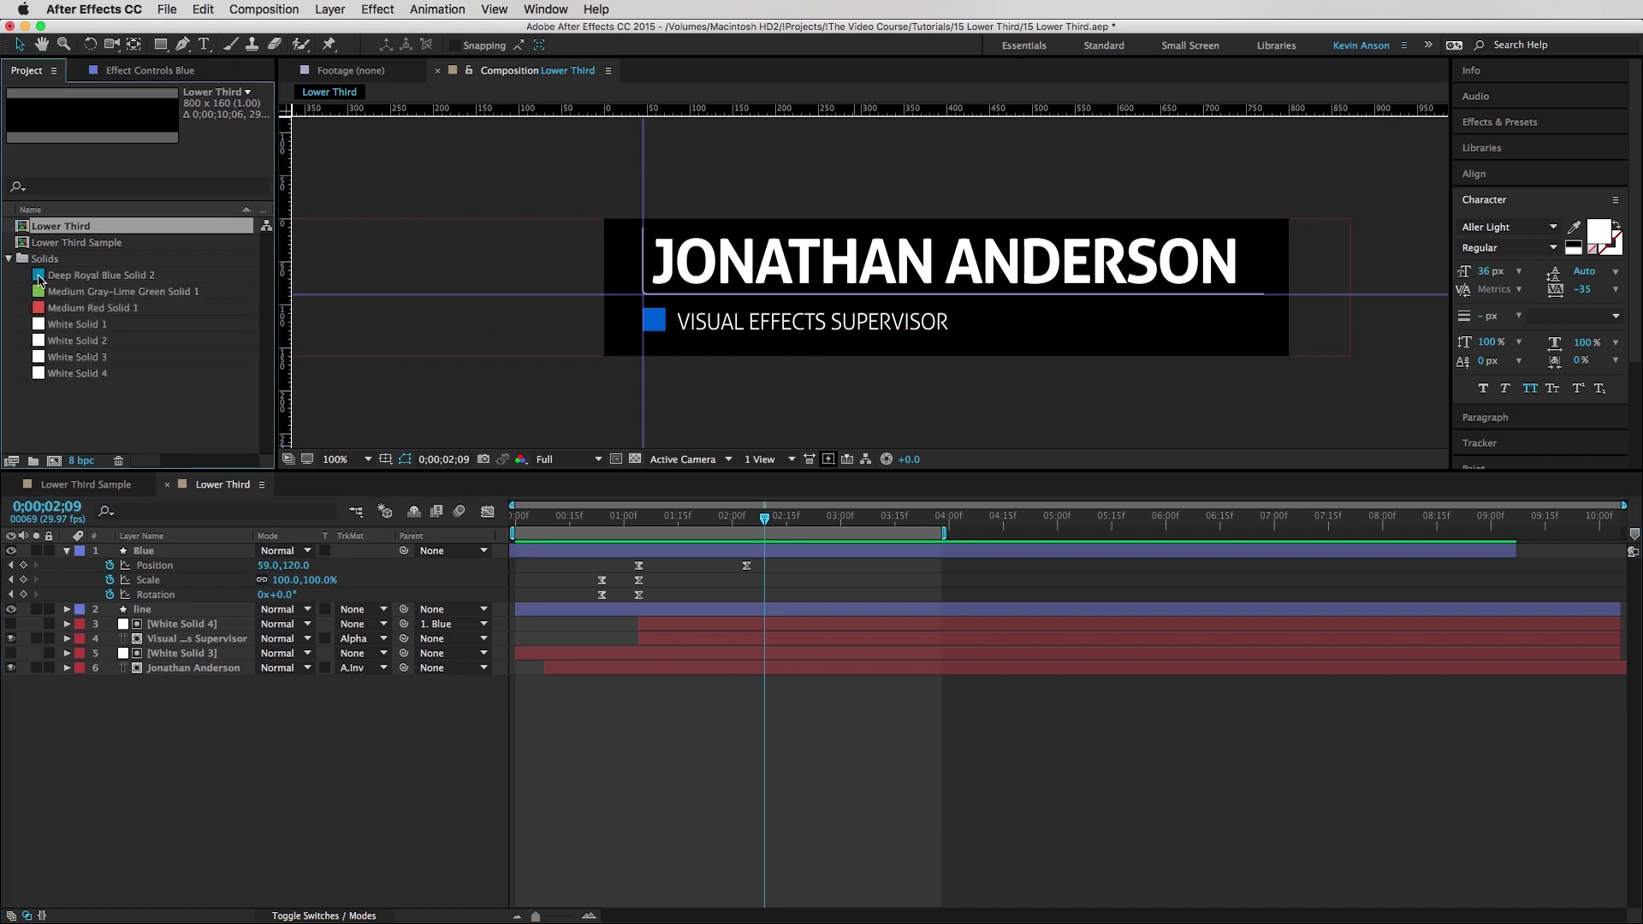
click(38, 276)
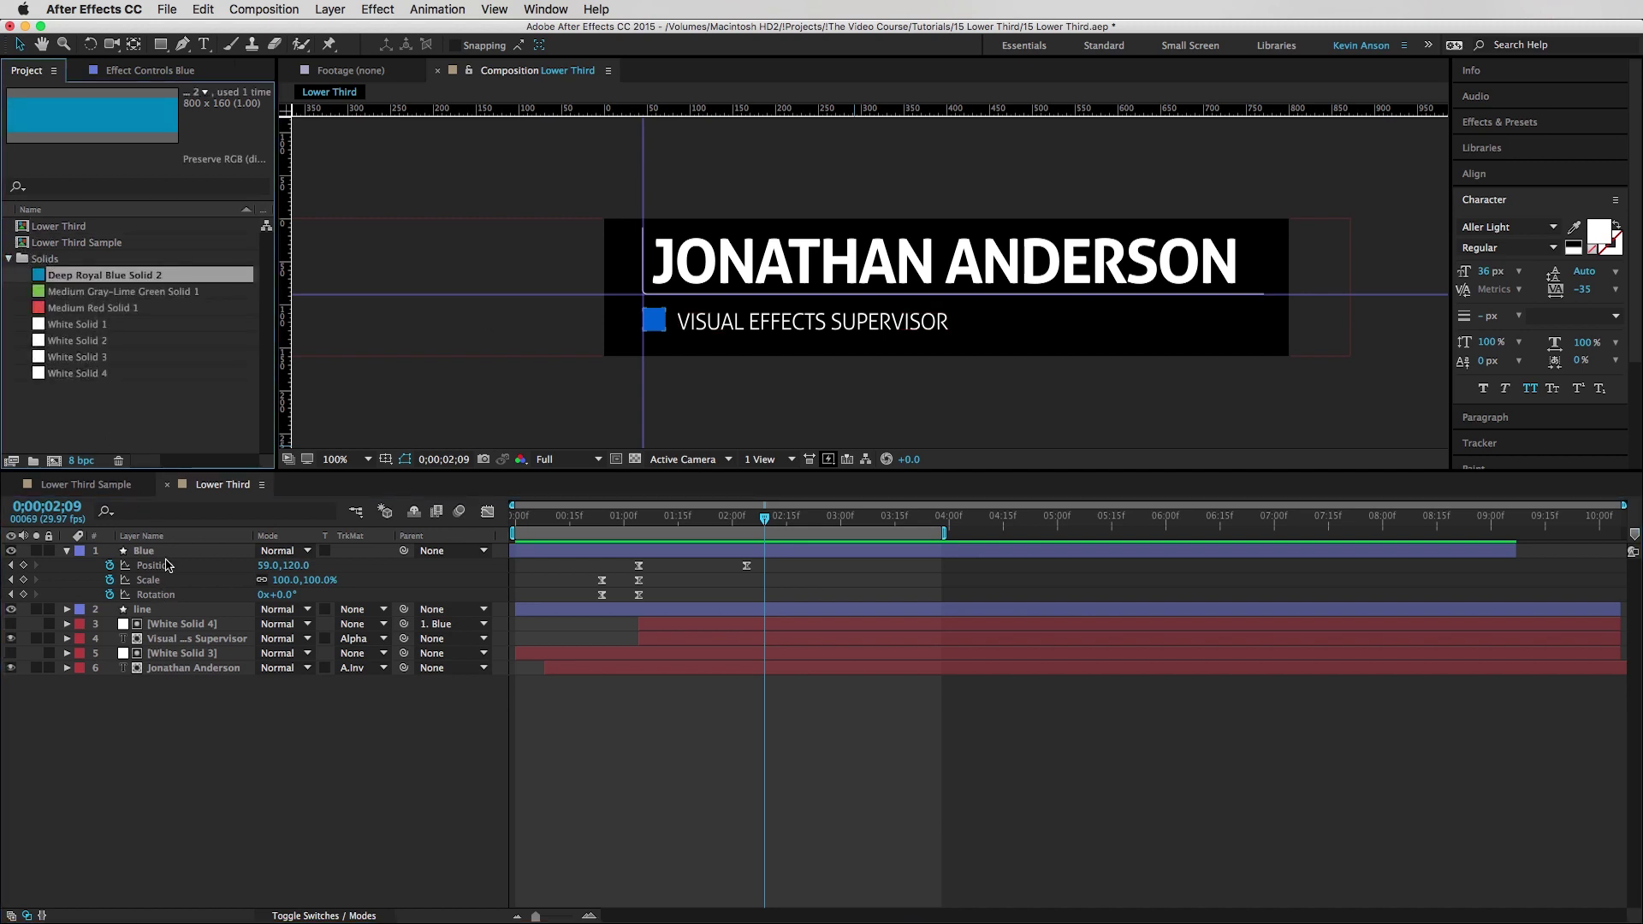
click(660, 320)
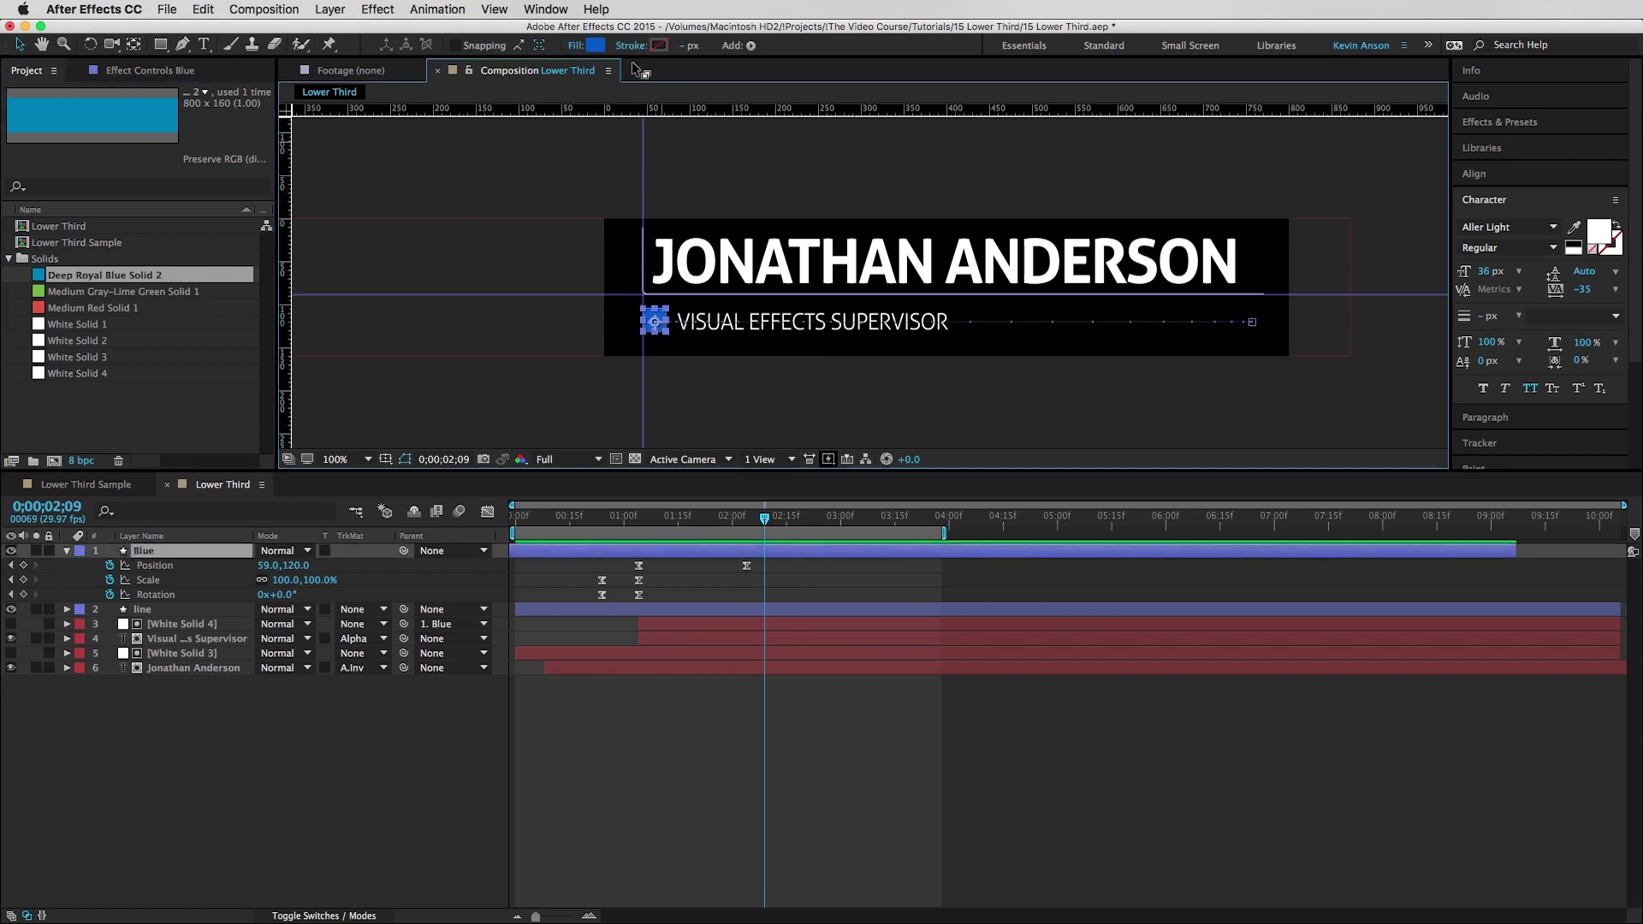
click(595, 46)
click(1132, 698)
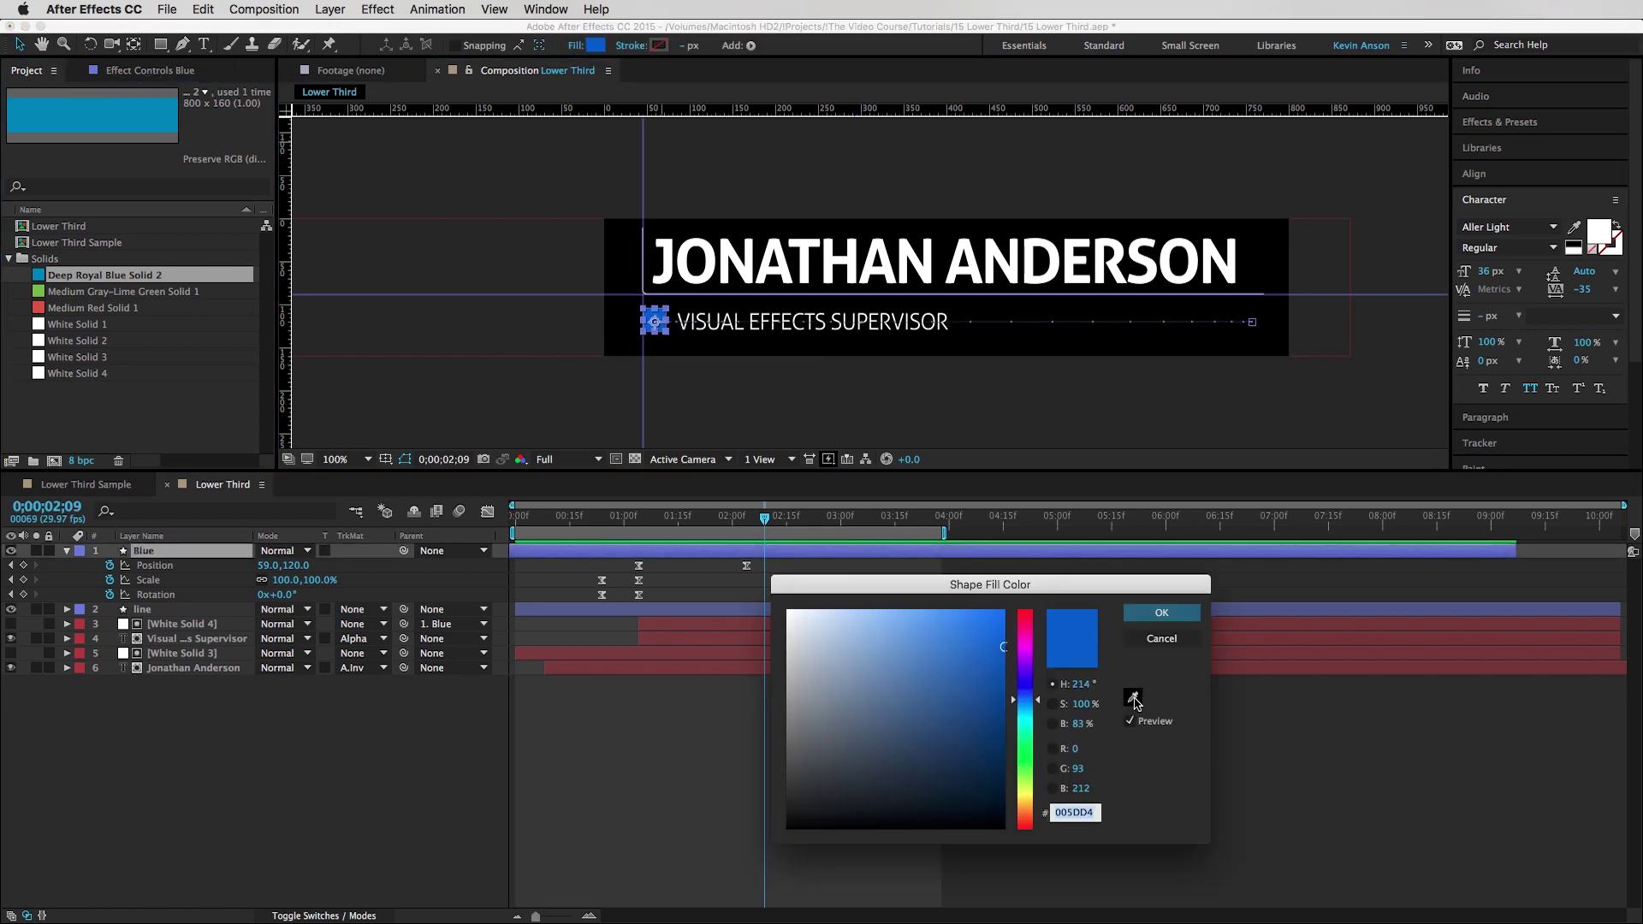
click(39, 274)
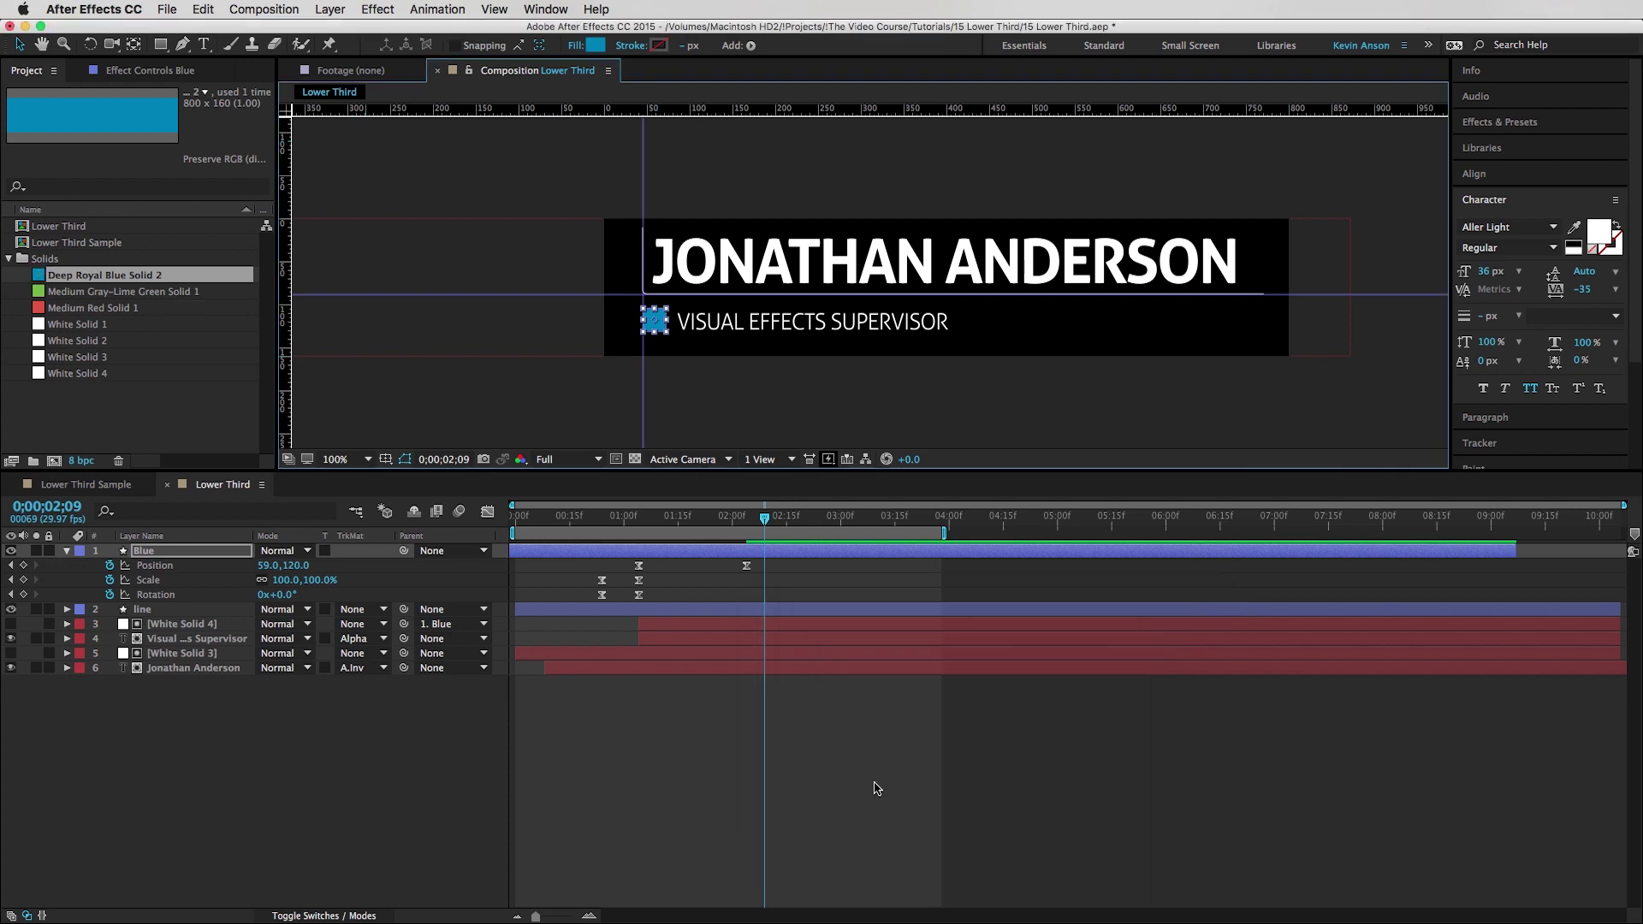
click(874, 781)
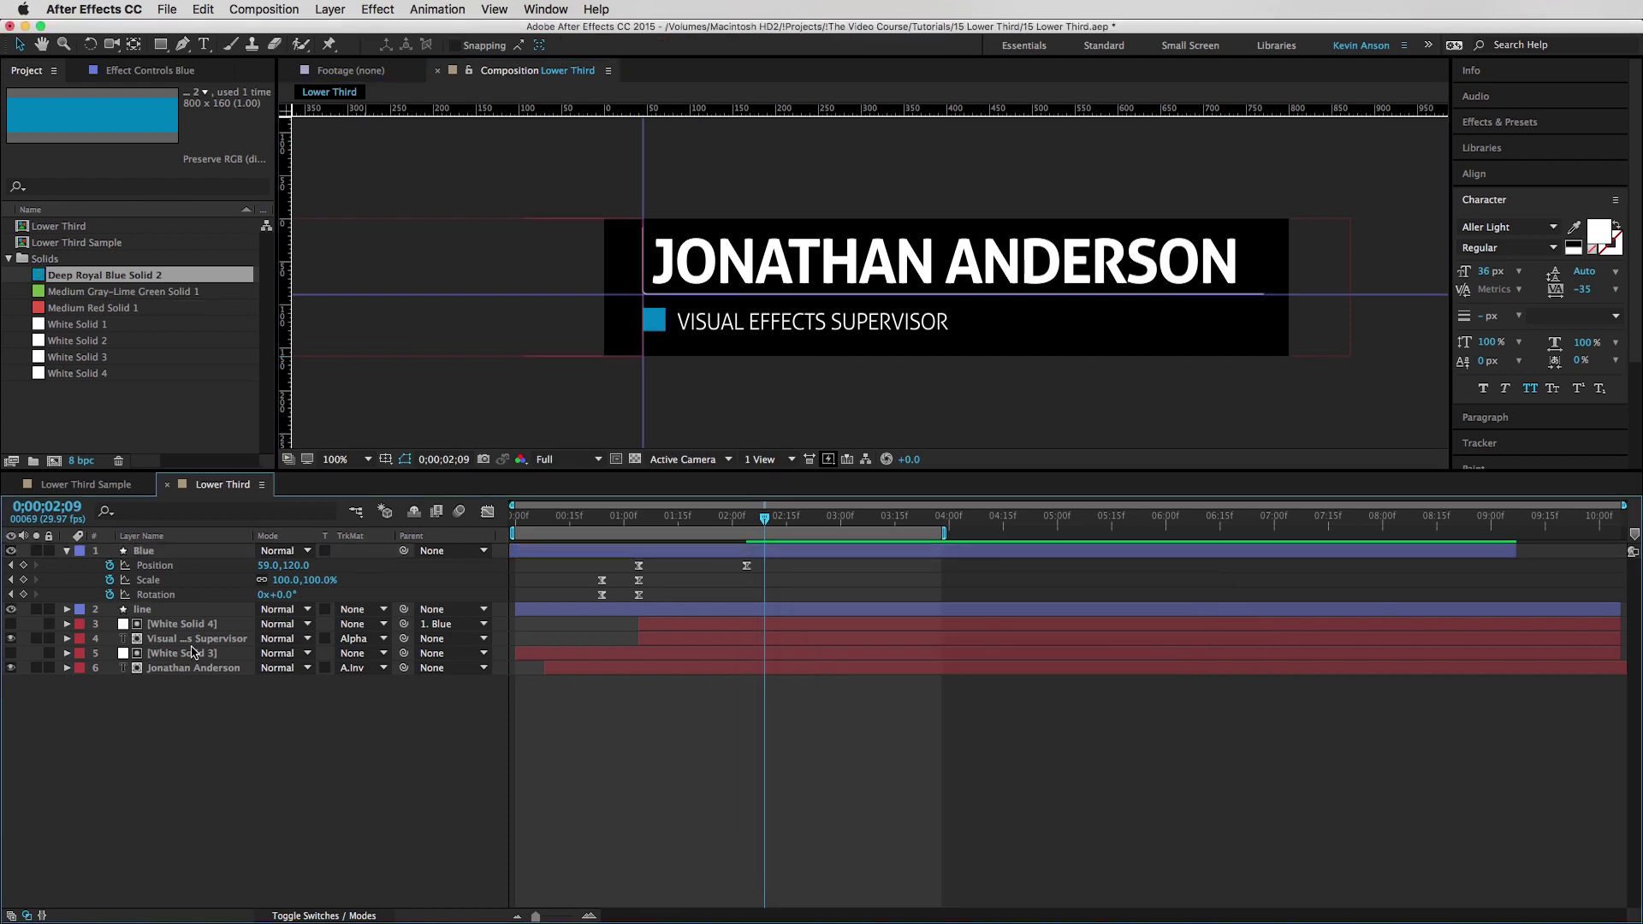
click(123, 484)
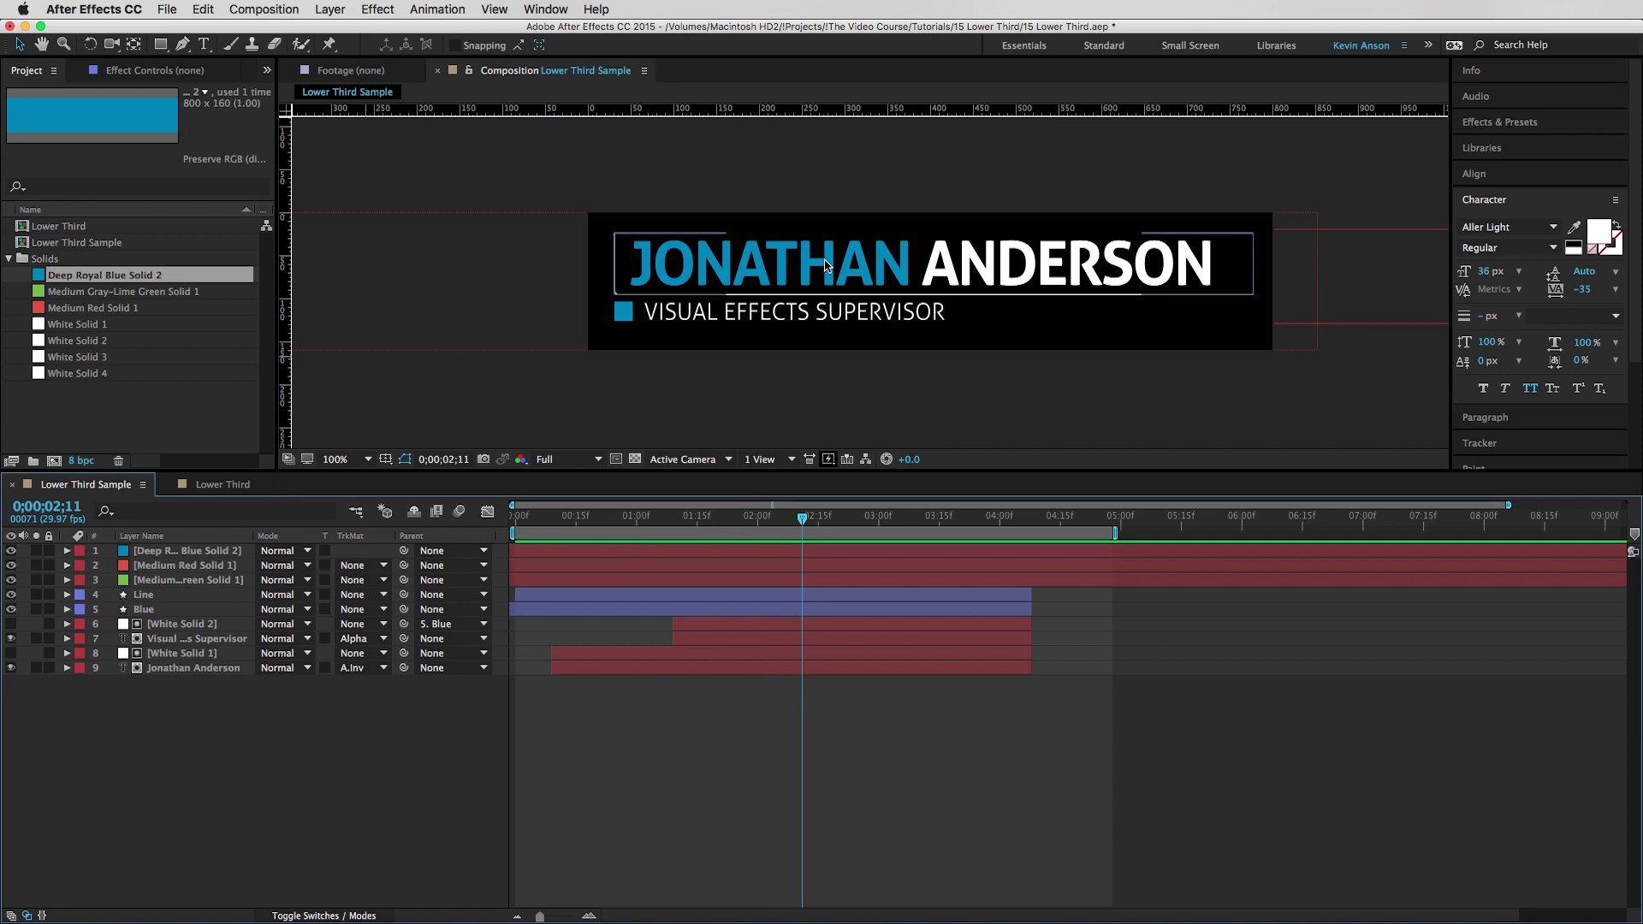
- Recolour the word JONATHAN in the name text with the sampled Deep Royal Blue
click(231, 486)
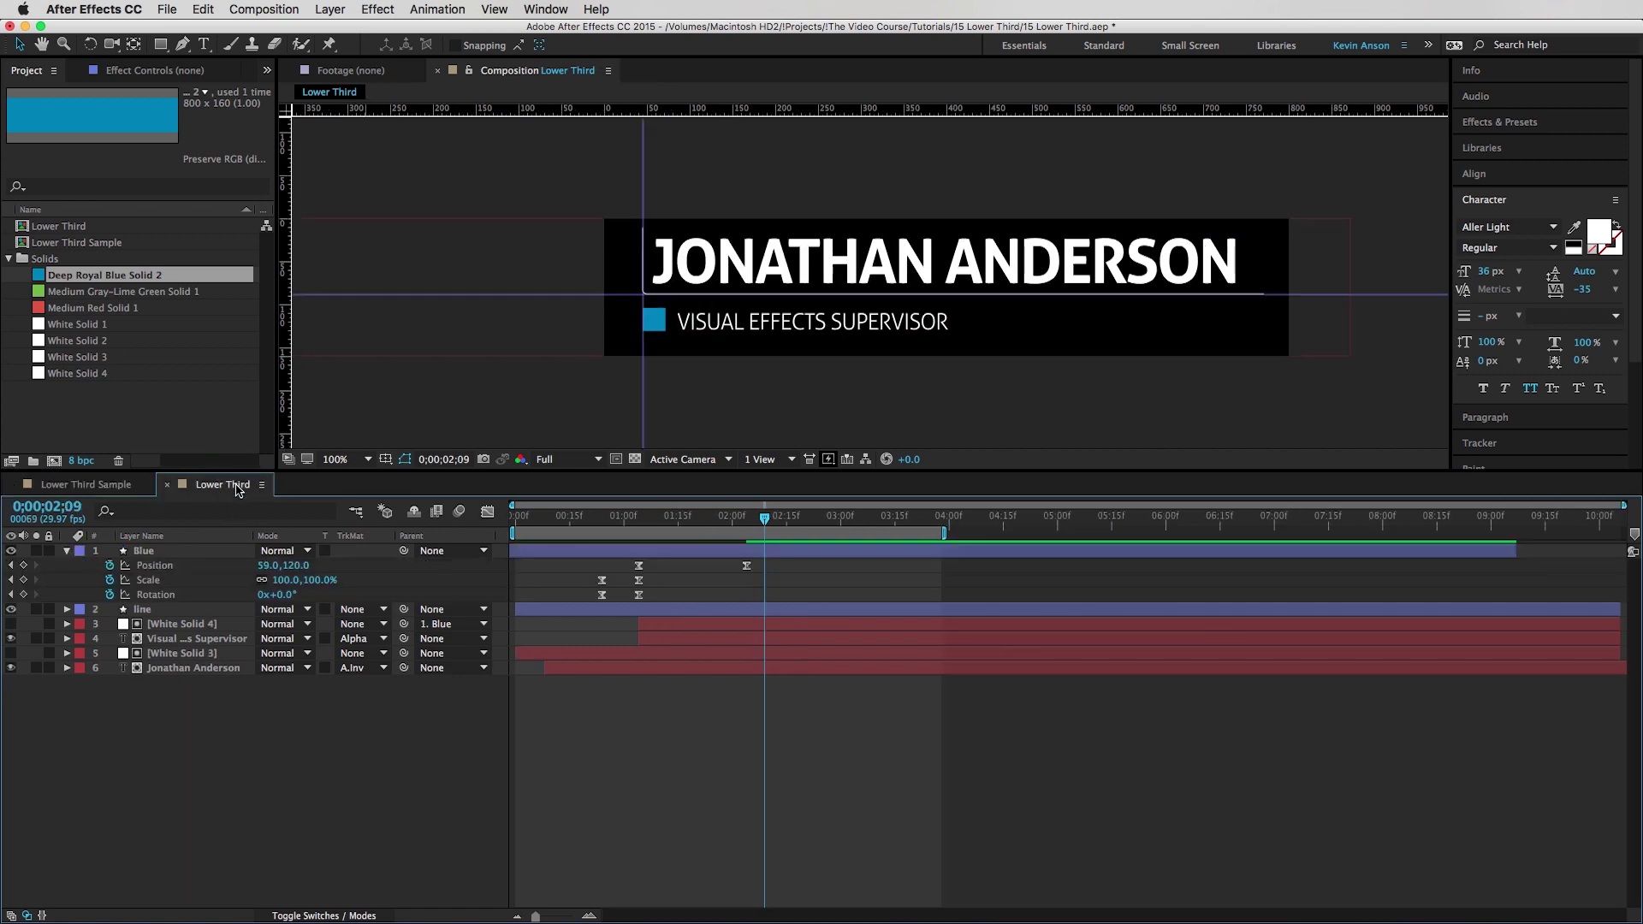
double_click(189, 669)
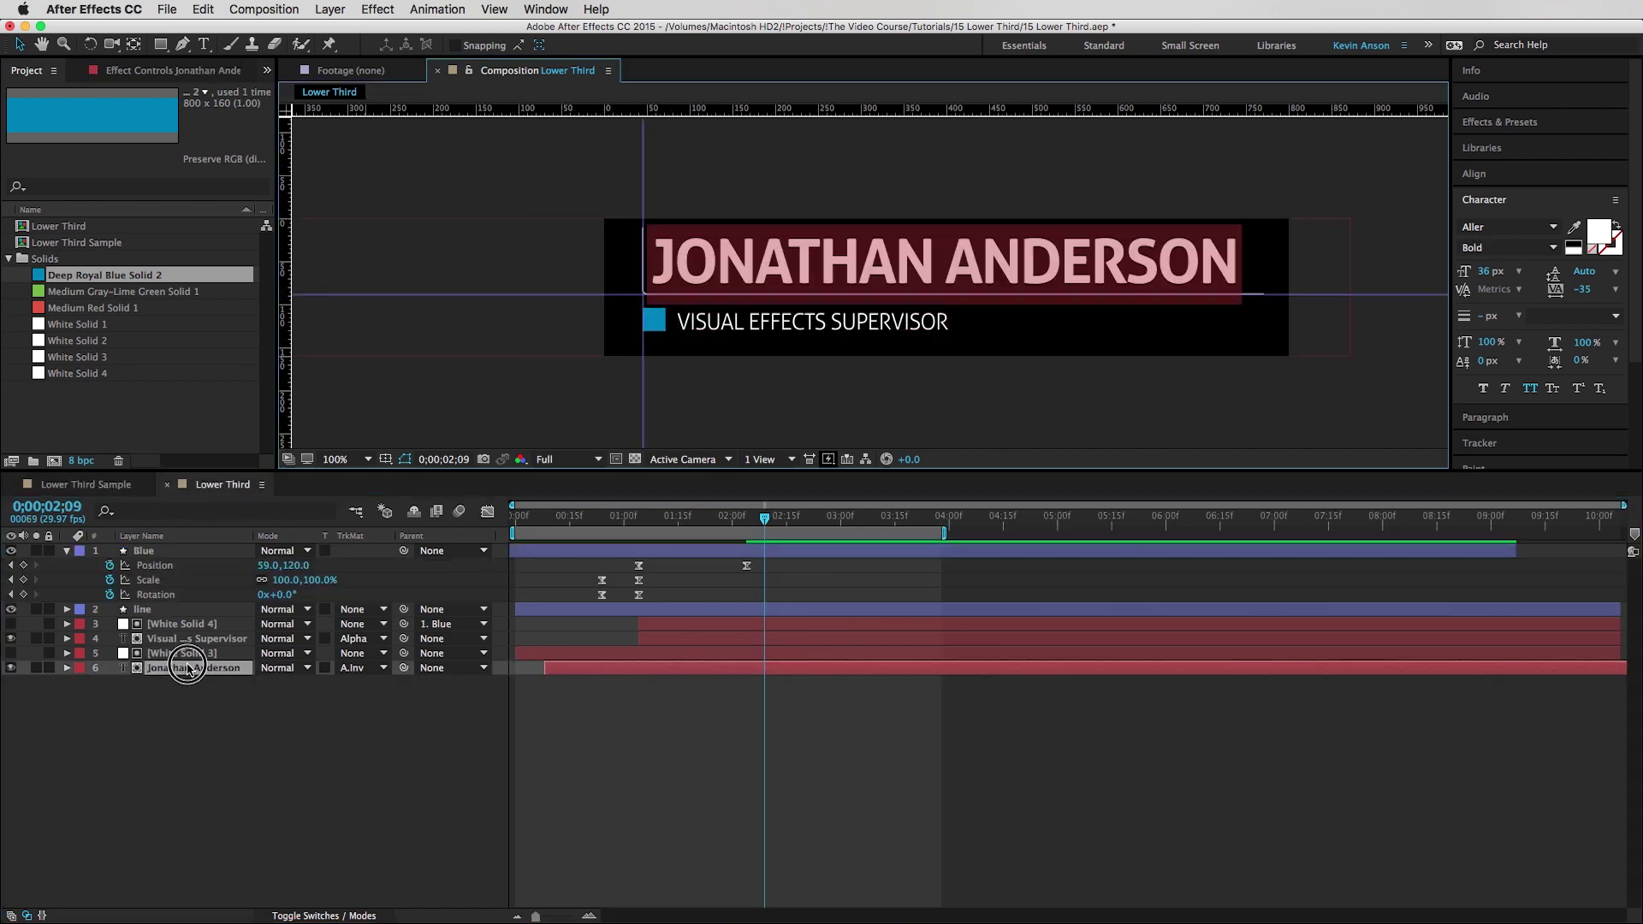
click(902, 256)
drag(813, 259, 643, 267)
click(1573, 228)
click(37, 273)
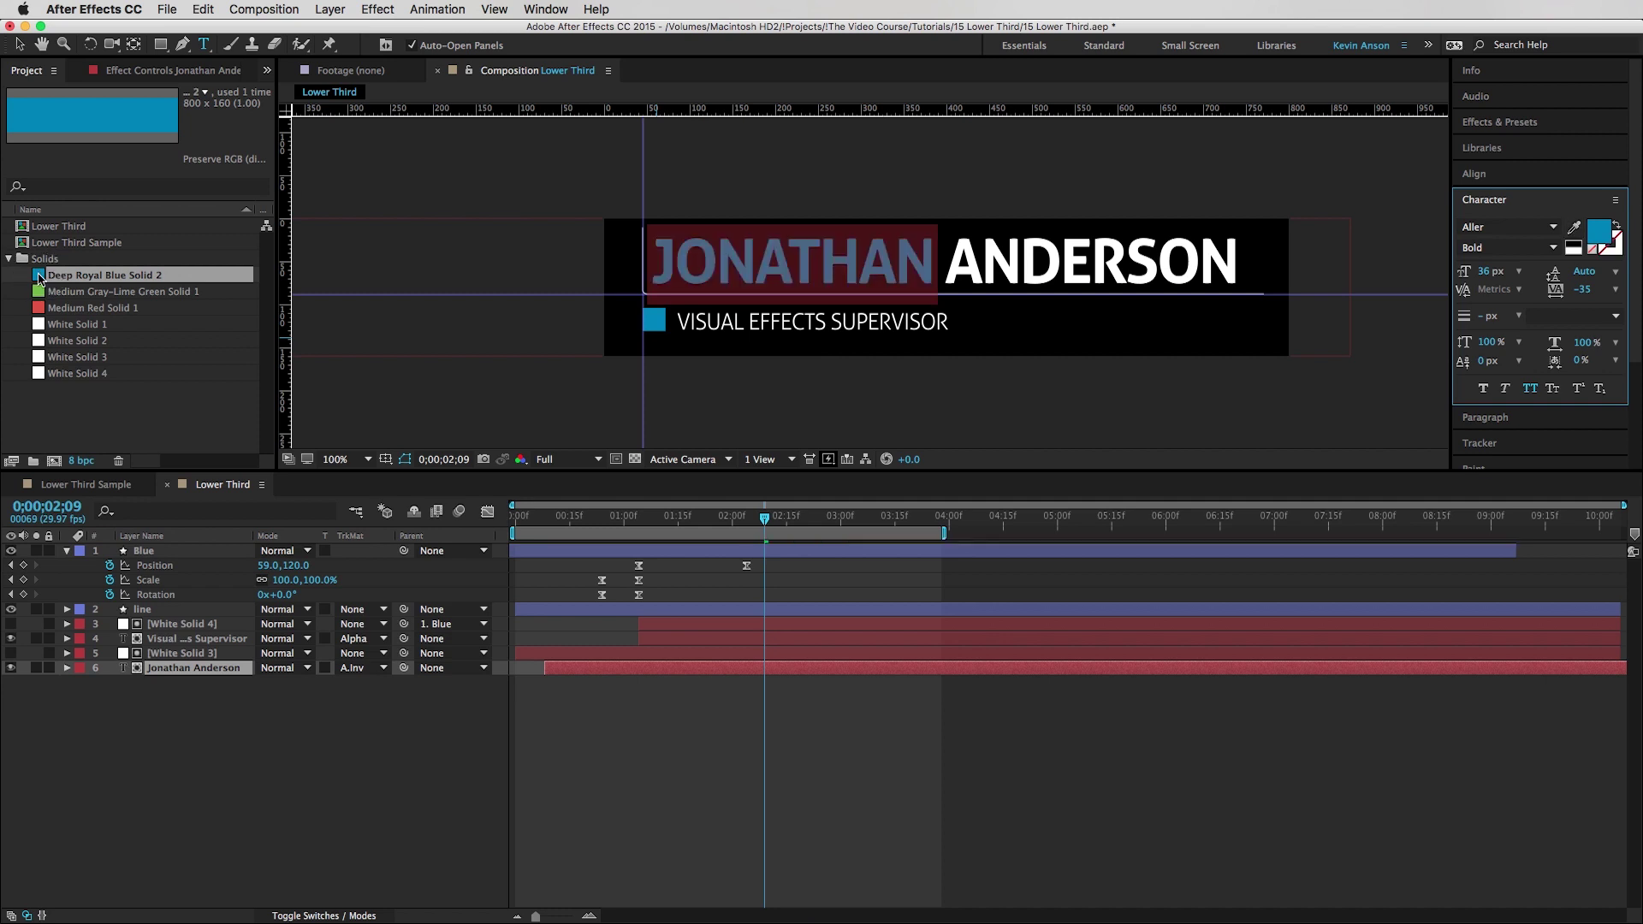
click(900, 820)
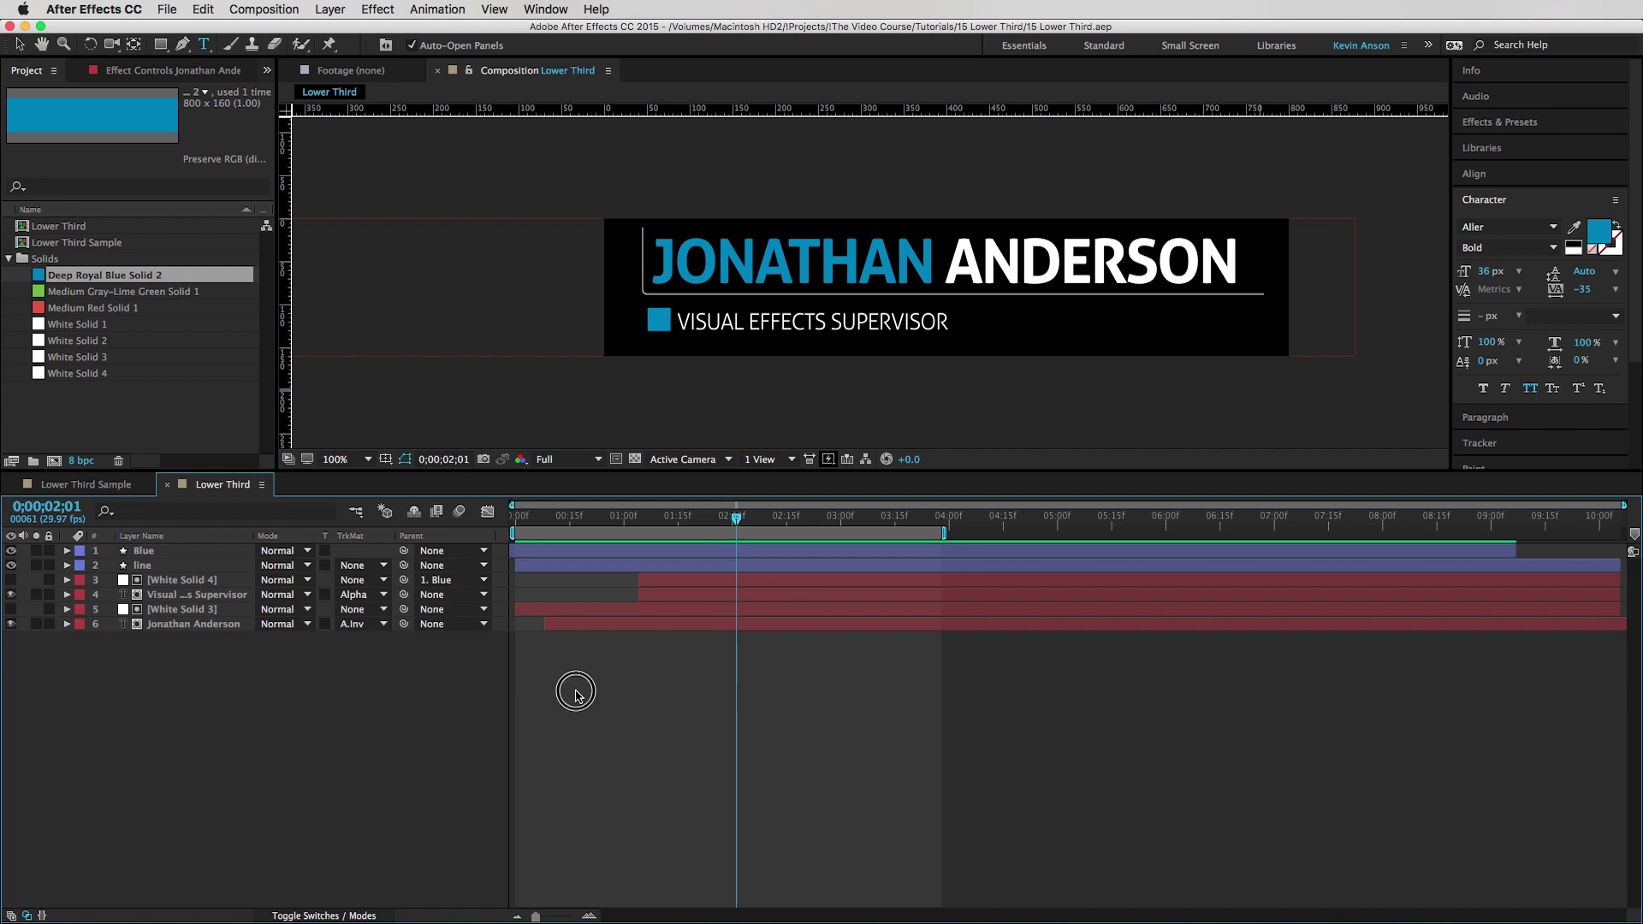
- Drag Deep Royal Blue Solid 2 from the Project panel to the top of the timeline
drag(40, 277, 163, 552)
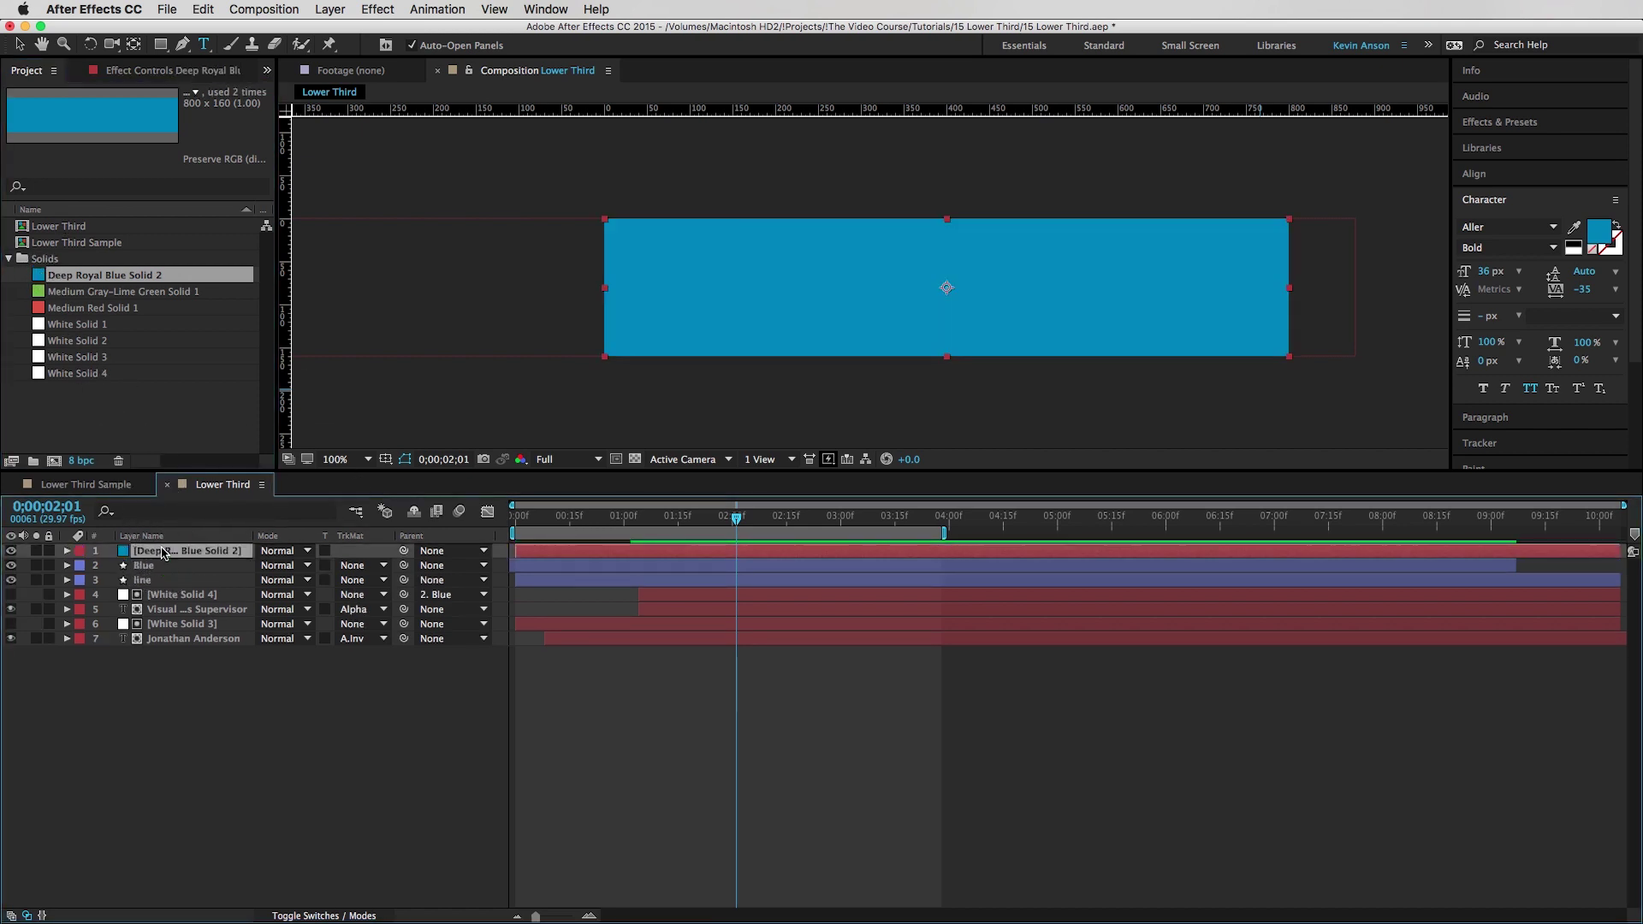
- Draw a rectangular Mask 1 on the blue solid, shaping it into a bar over the title box
click(160, 45)
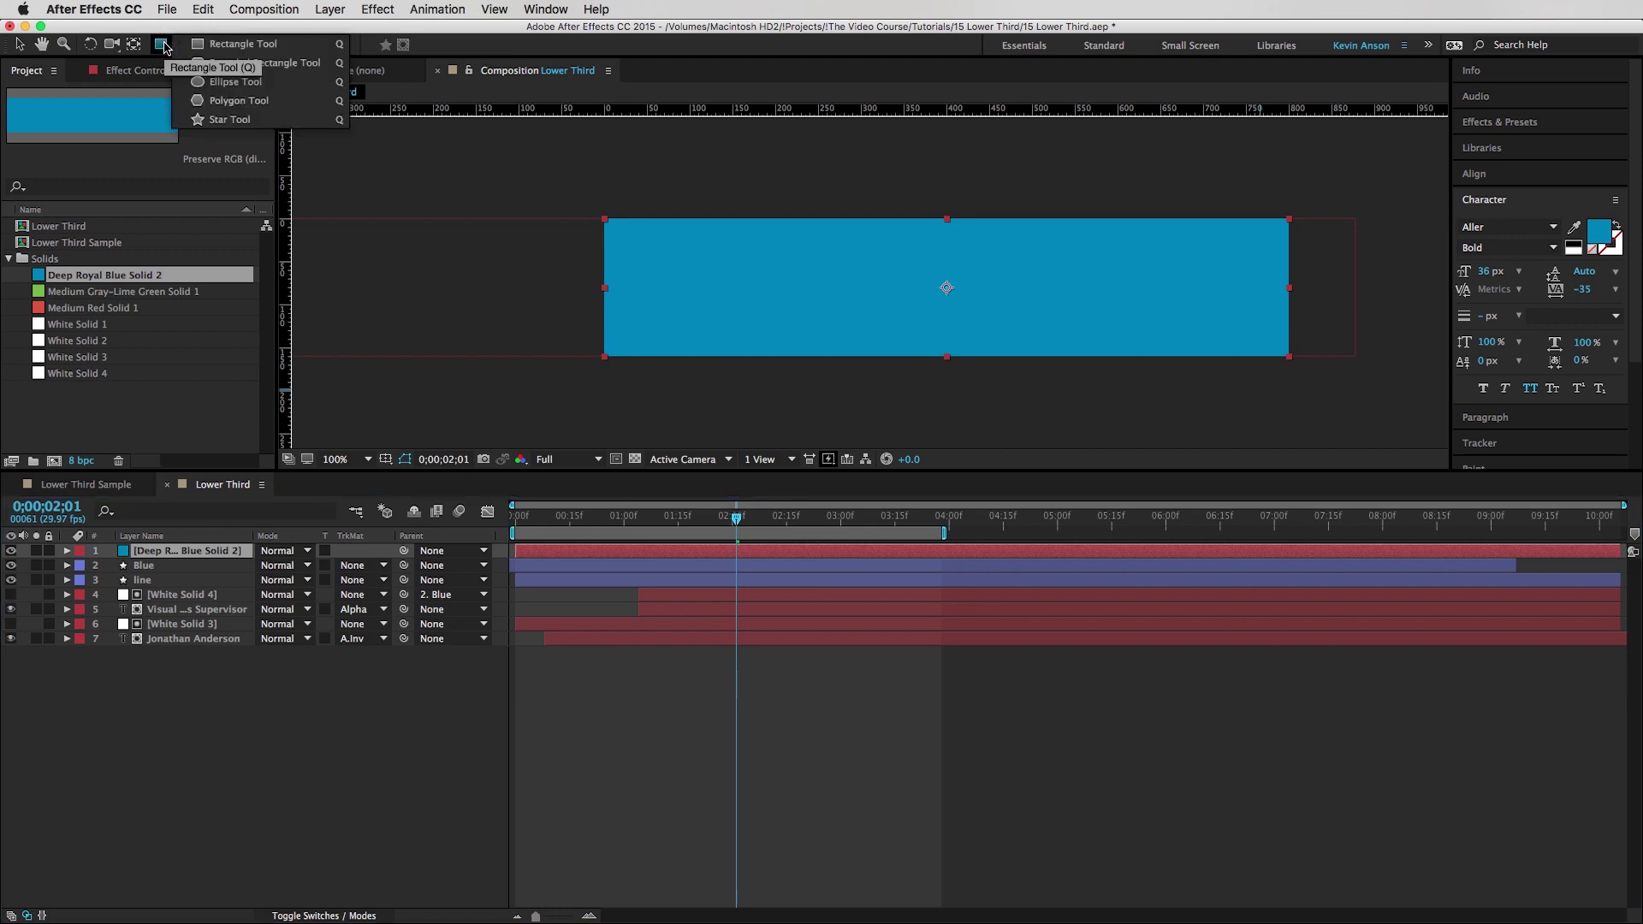
click(236, 44)
mouse_move(596, 237)
mouse_down()
mouse_move(678, 274)
mouse_move(719, 248)
mouse_move(746, 267)
mouse_move(684, 281)
mouse_move(679, 252)
mouse_move(673, 267)
mouse_move(1076, 289)
mouse_move(1297, 336)
mouse_up()
- Keyframe the blue bar's Position from right of the title at 2;01 to -405,80 at 2;21
click(171, 552)
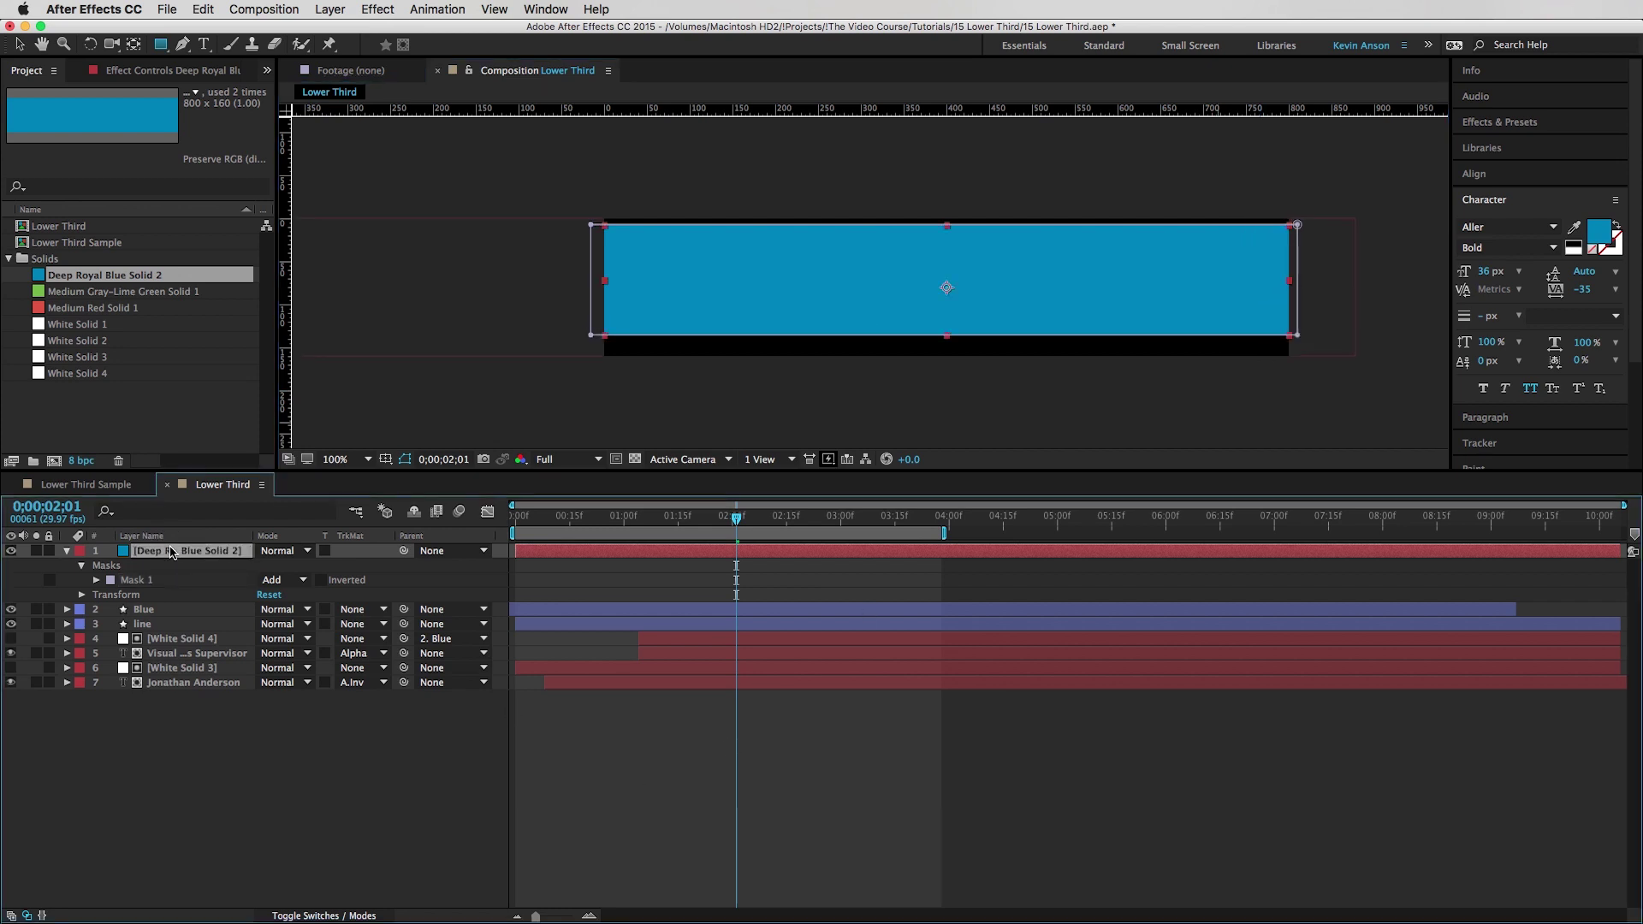
key(p)
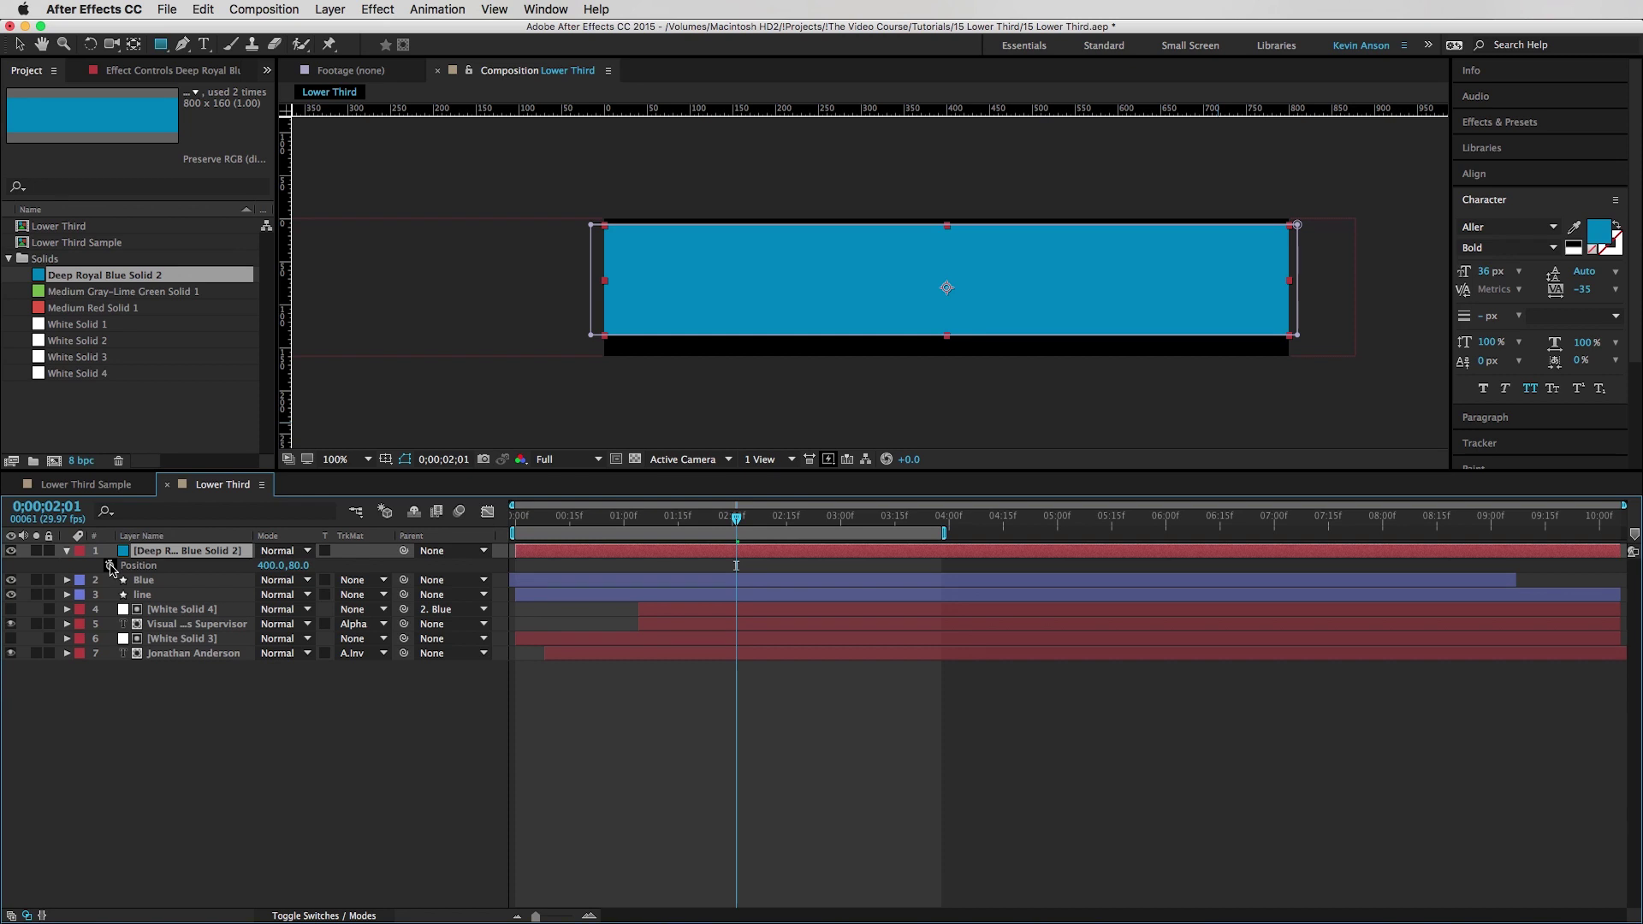
click(109, 566)
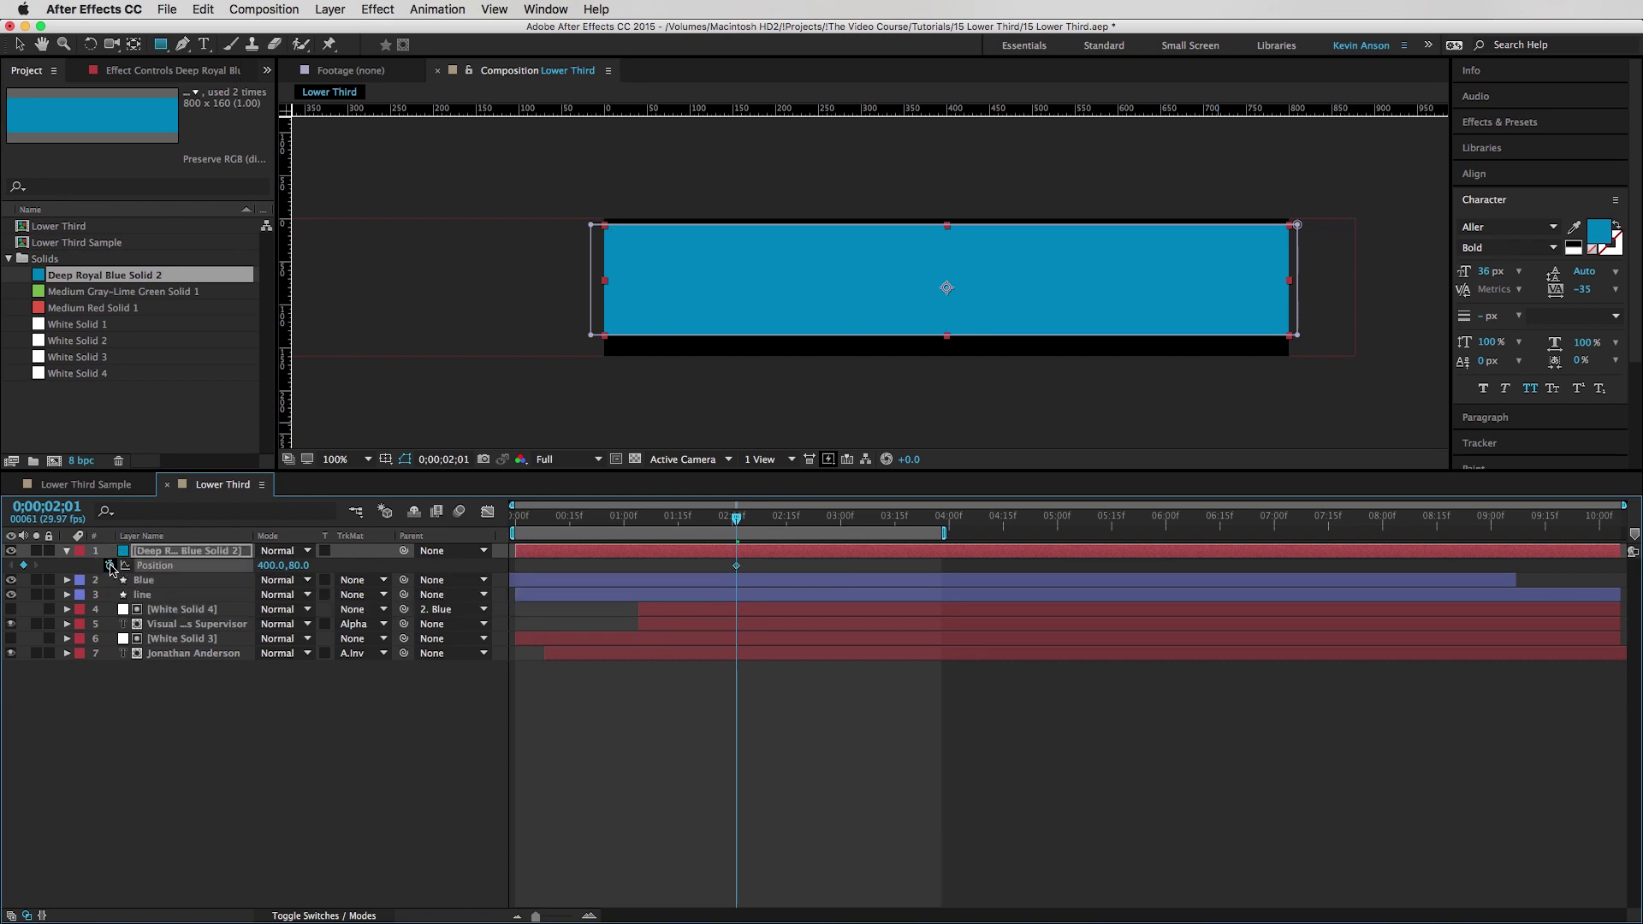
key(space)
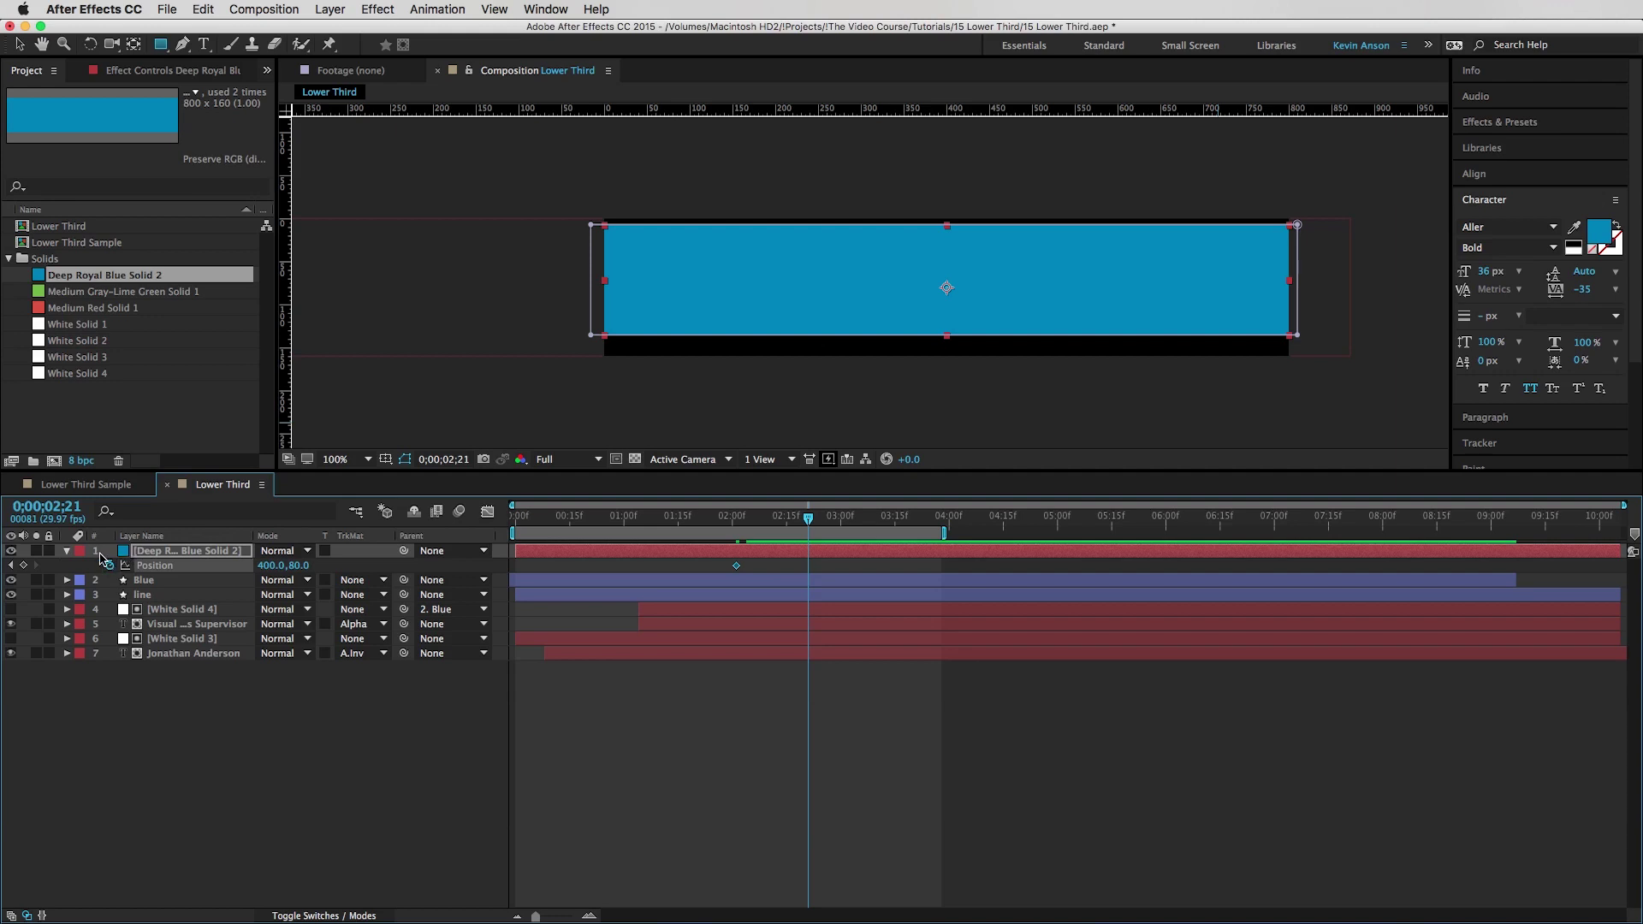
click(23, 565)
click(11, 566)
drag(269, 565, 878, 484)
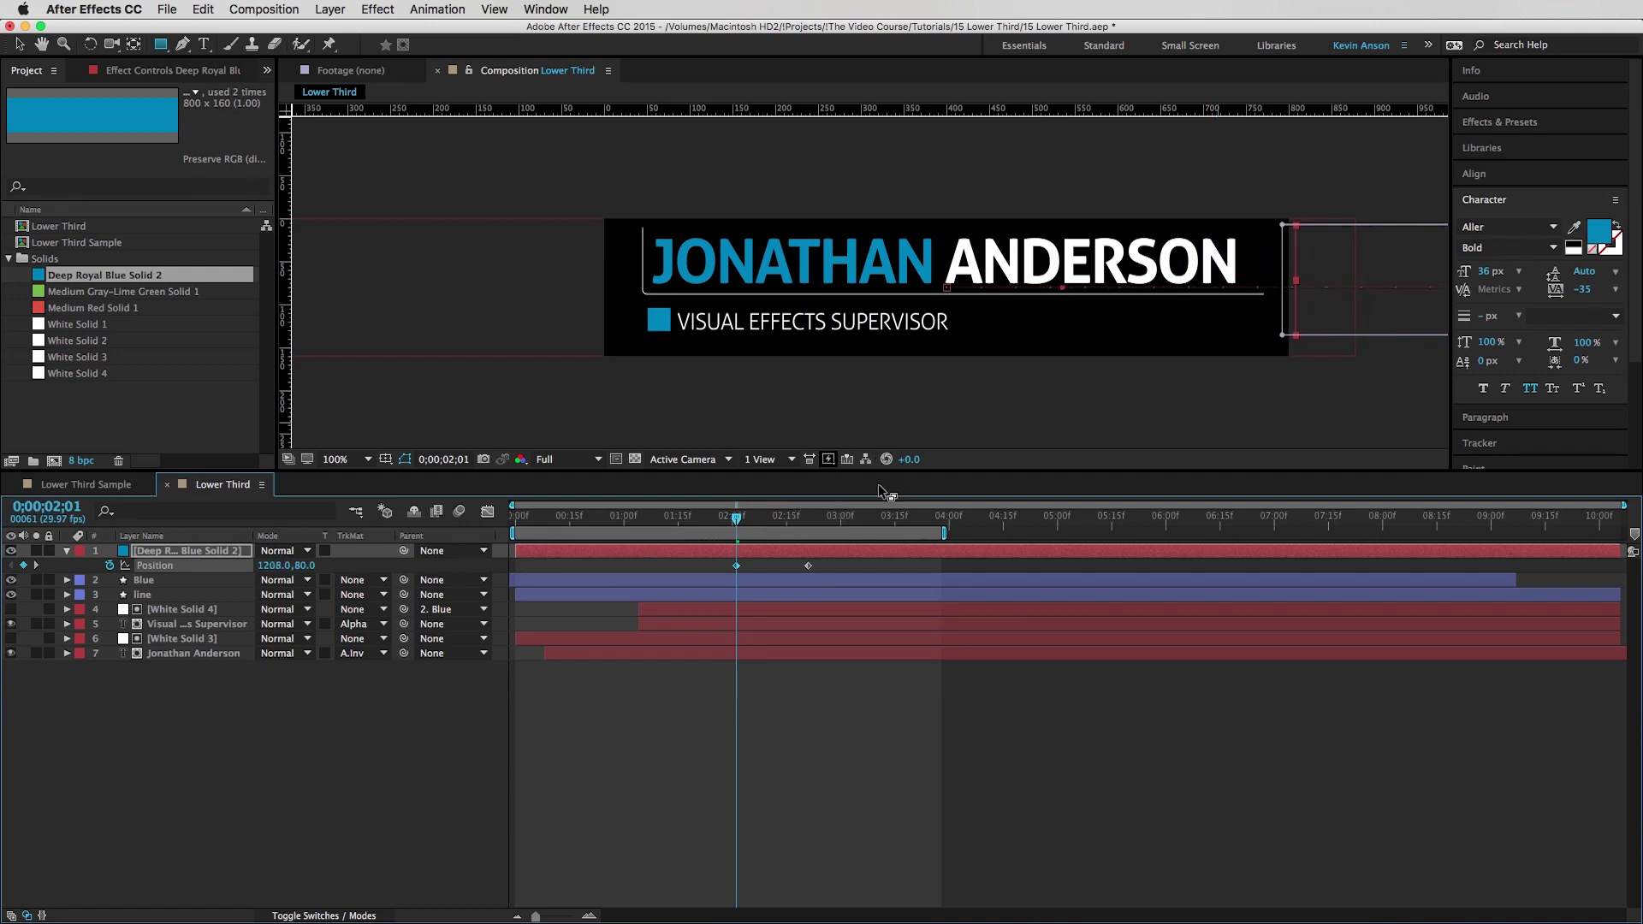
key(k)
mouse_move(265, 566)
mouse_down()
mouse_move(186, 581)
mouse_move(346, 561)
mouse_up()
- Preview the blue bar wiping across the title and pick the Medium Gray-Lime Green solid
key(F2)
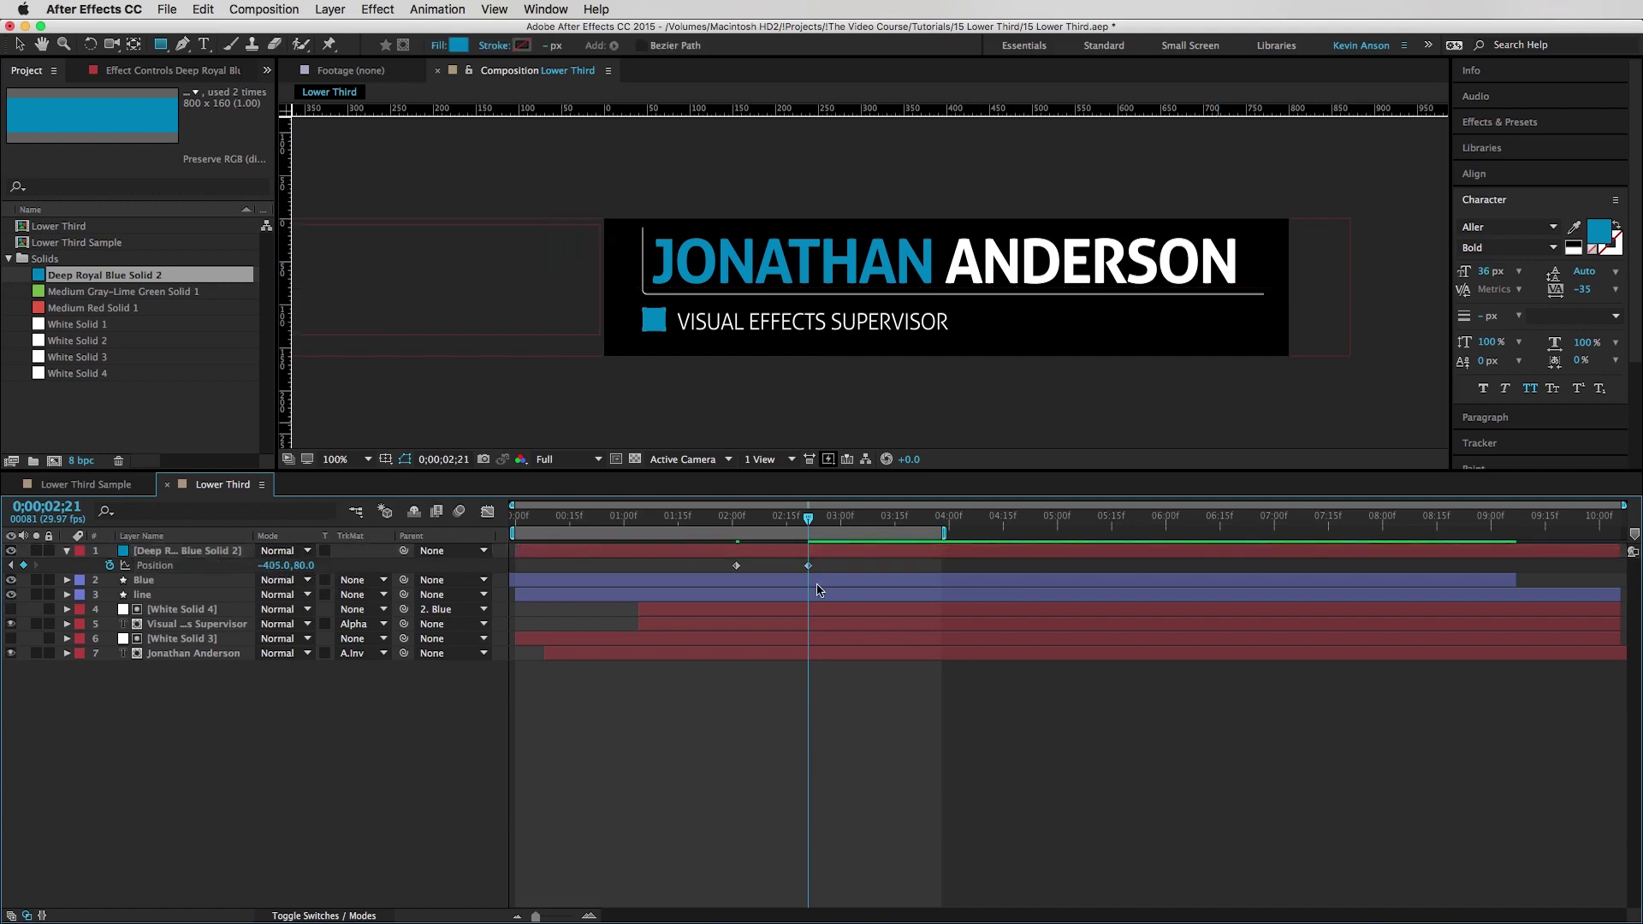
drag(749, 524, 775, 547)
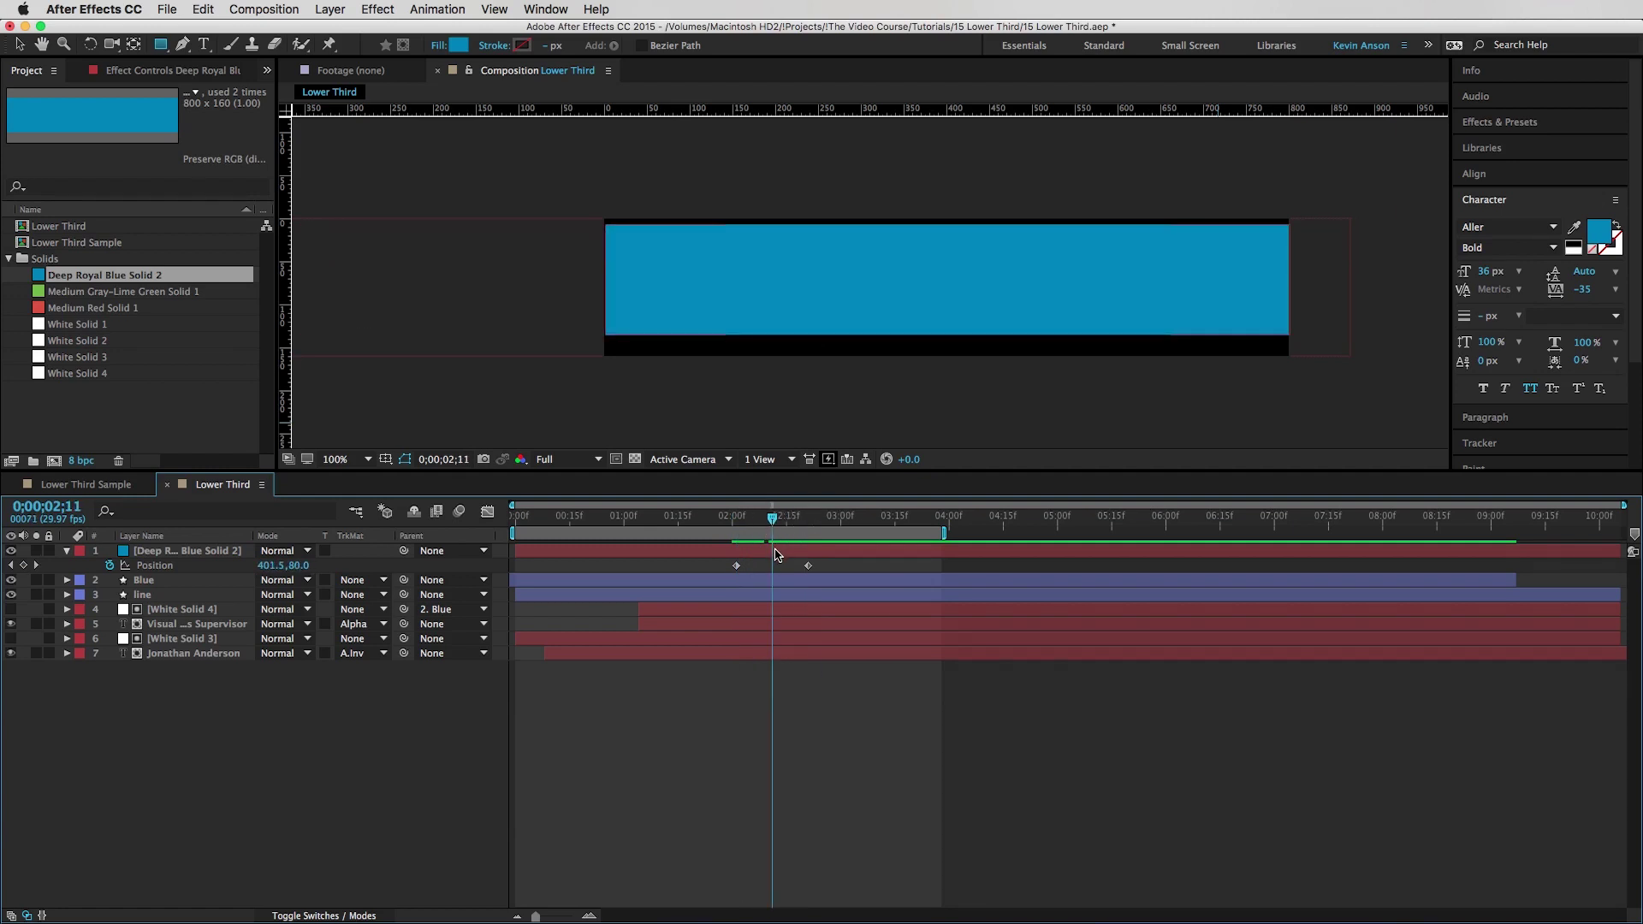
click(778, 551)
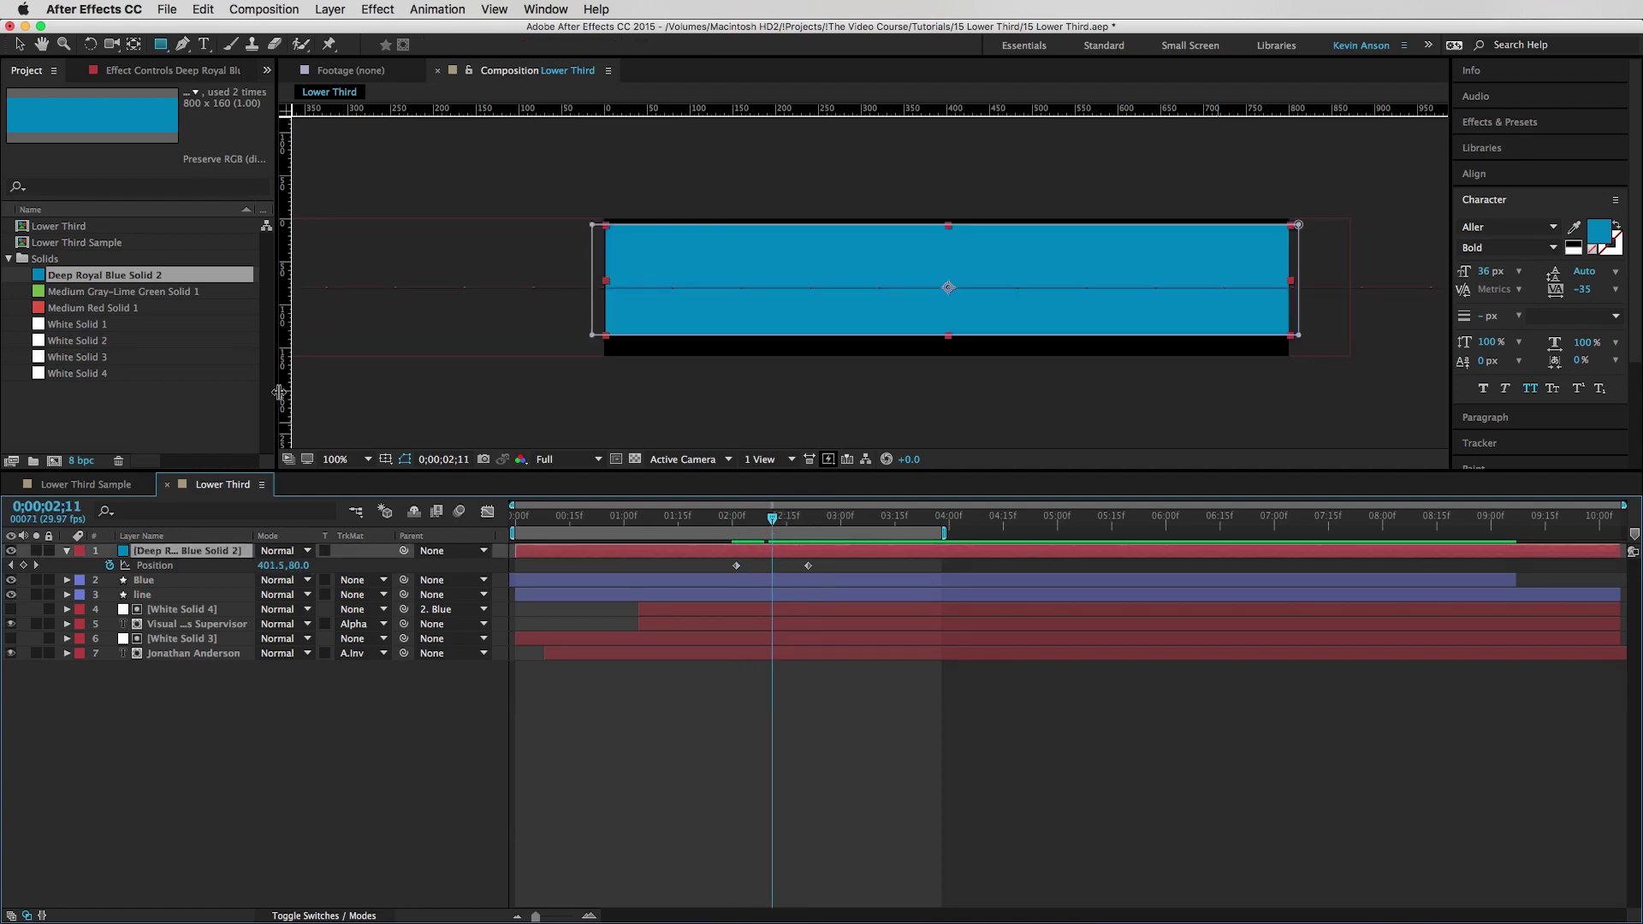
click(94, 295)
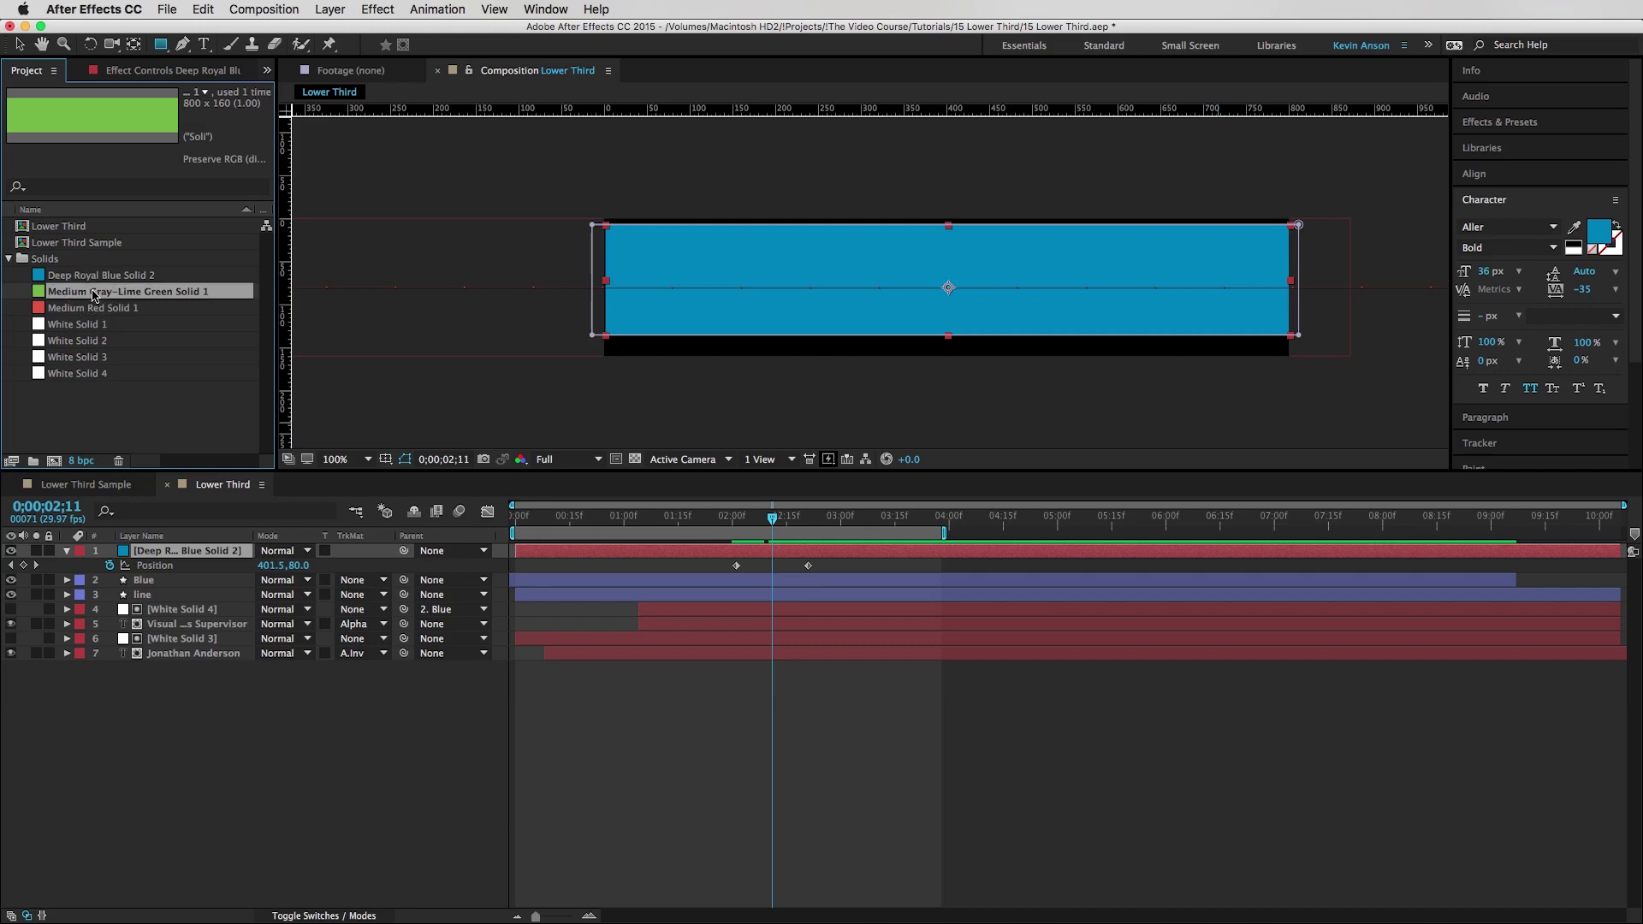
- Replace the blue bar's source with the Medium Gray-Lime Green solid
drag(94, 295, 170, 555)
click(894, 889)
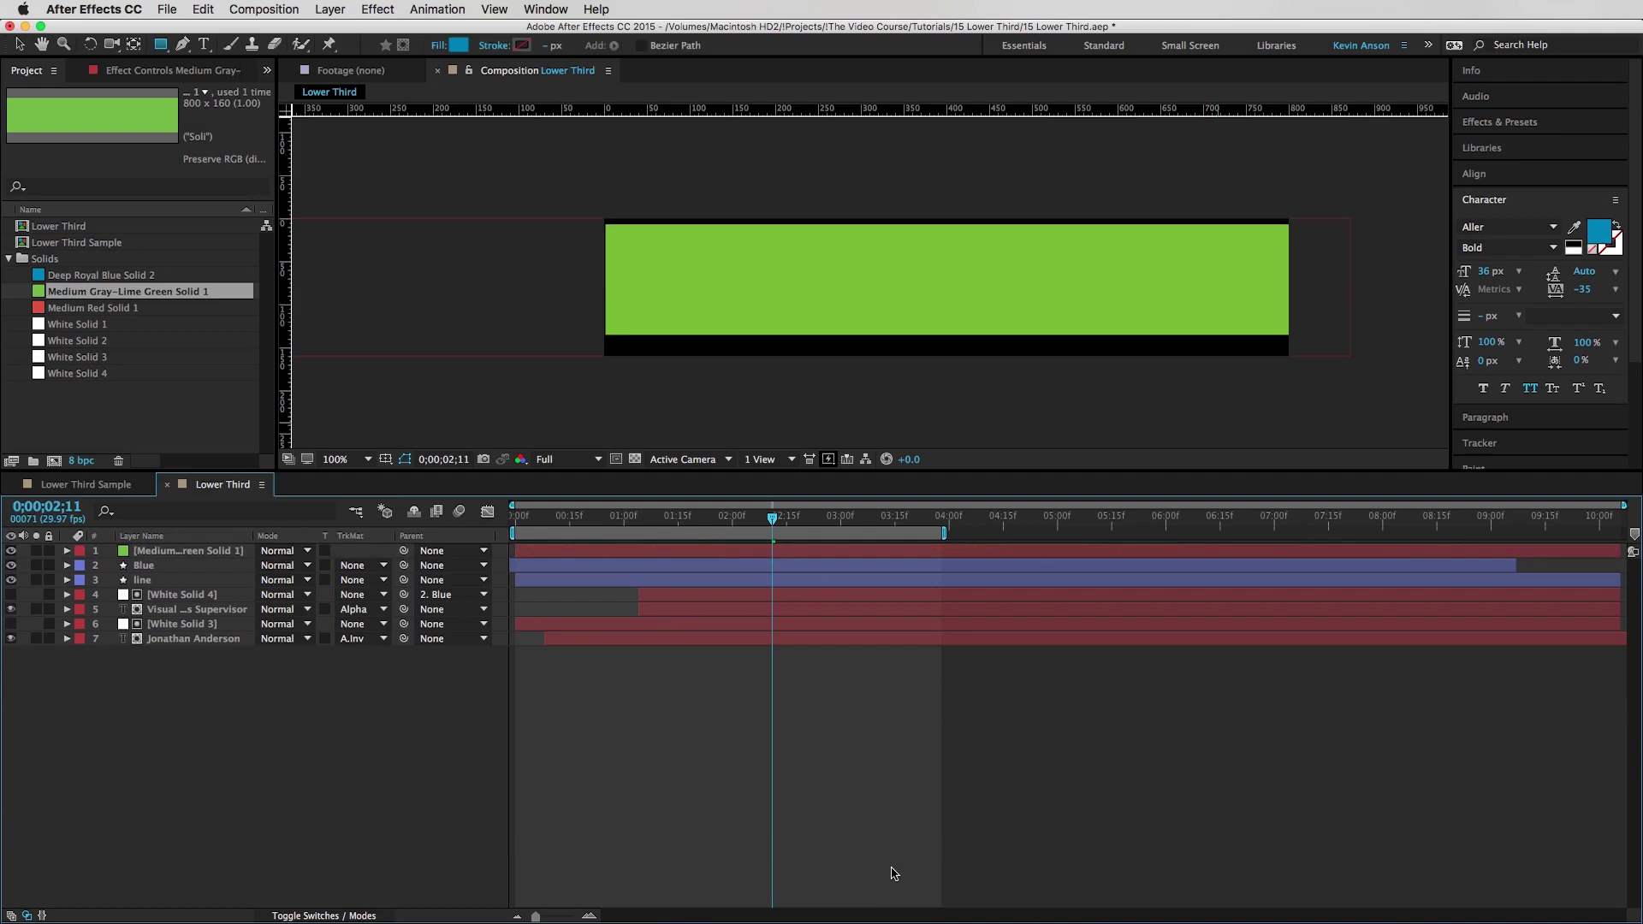
click(797, 556)
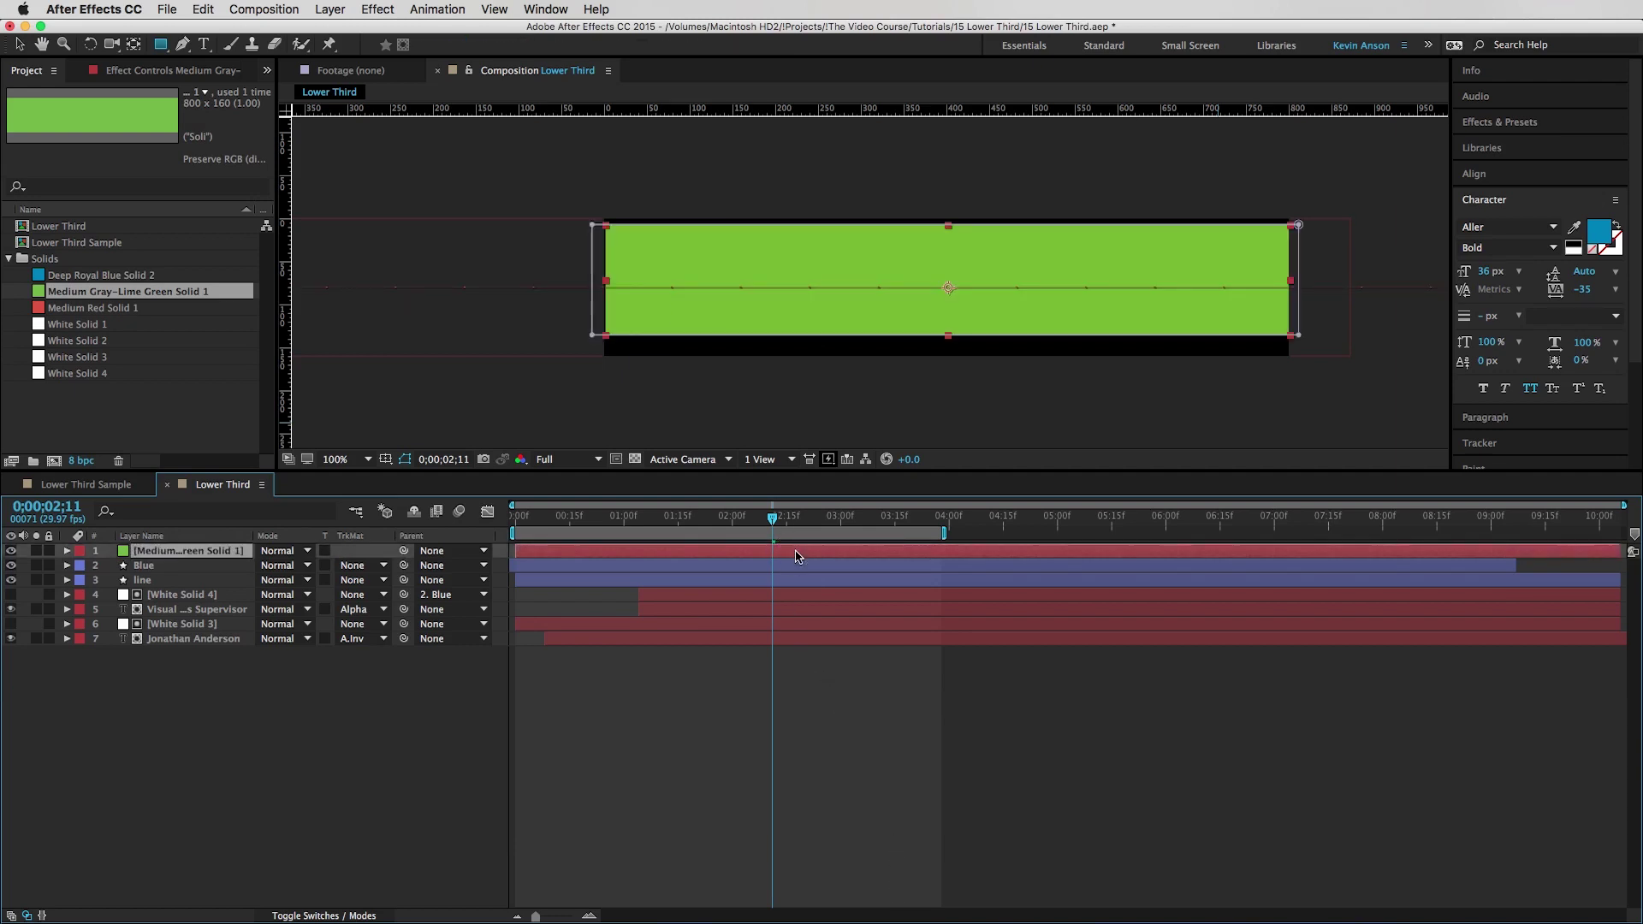
- Duplicate the green bar and offset the top copy's Position keyframes slightly later
key(ctrl+d)
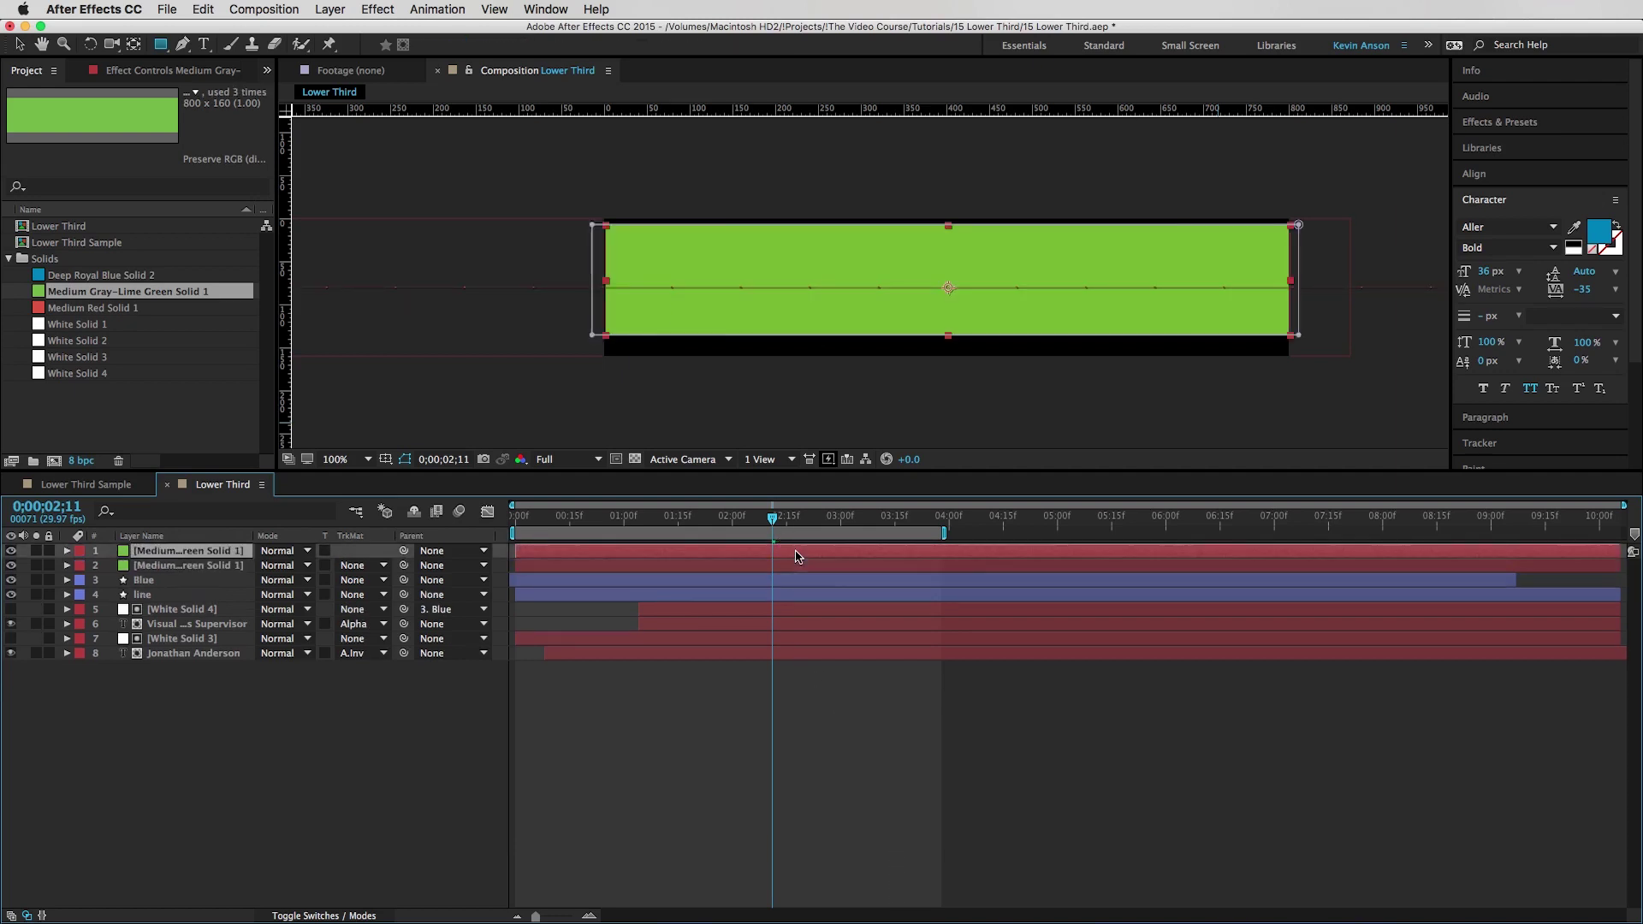
key(u)
click(776, 586)
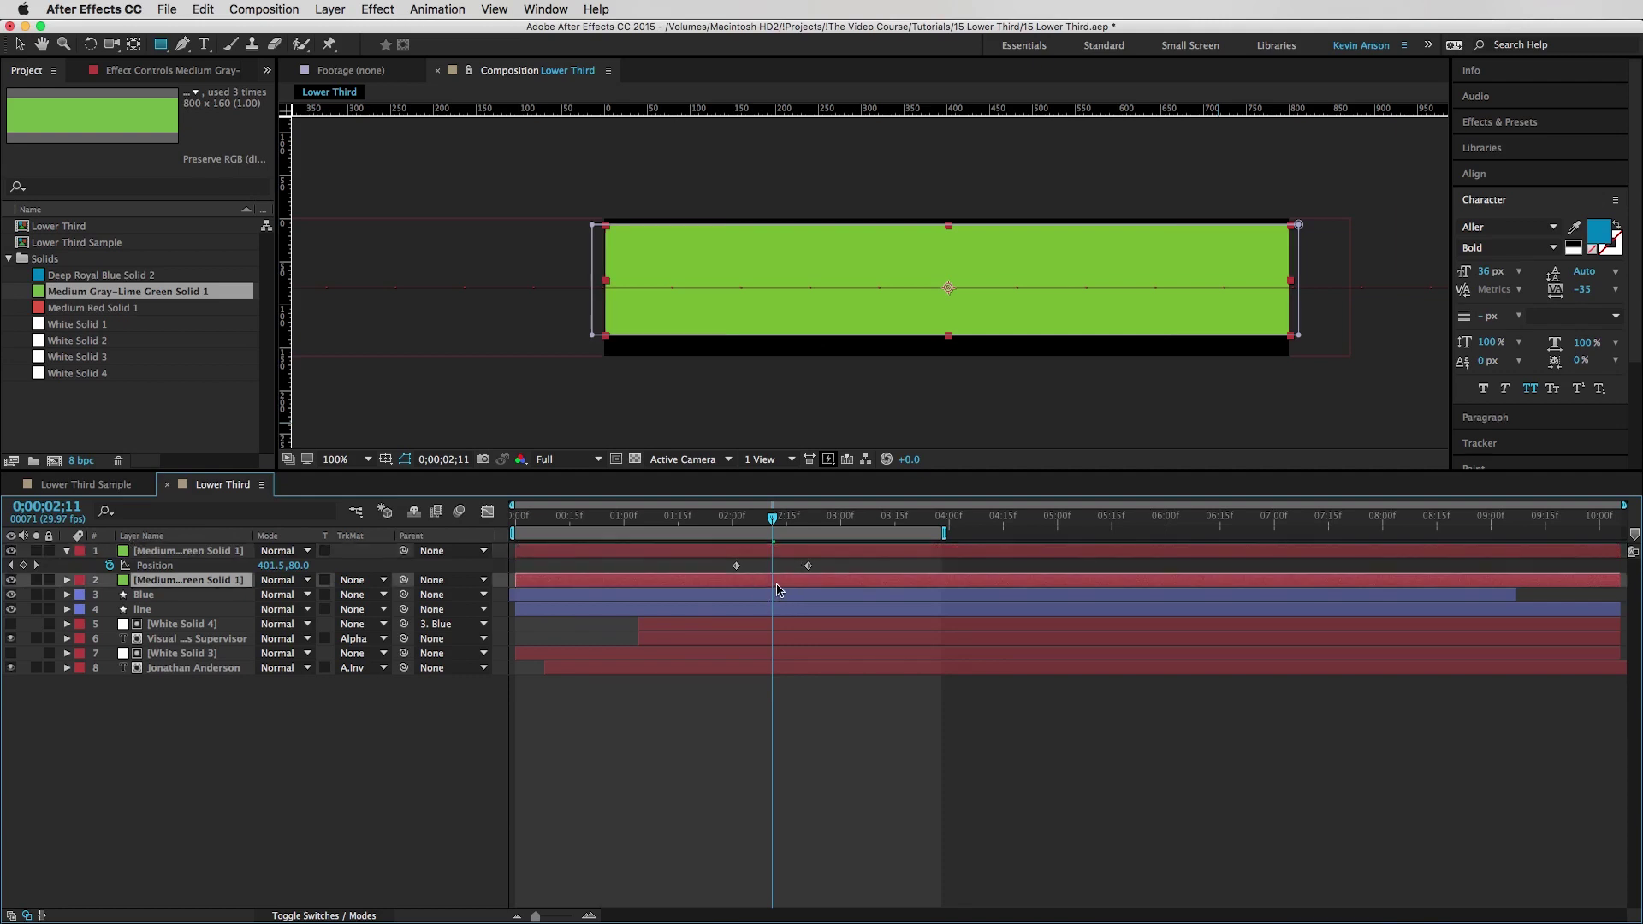
key(u)
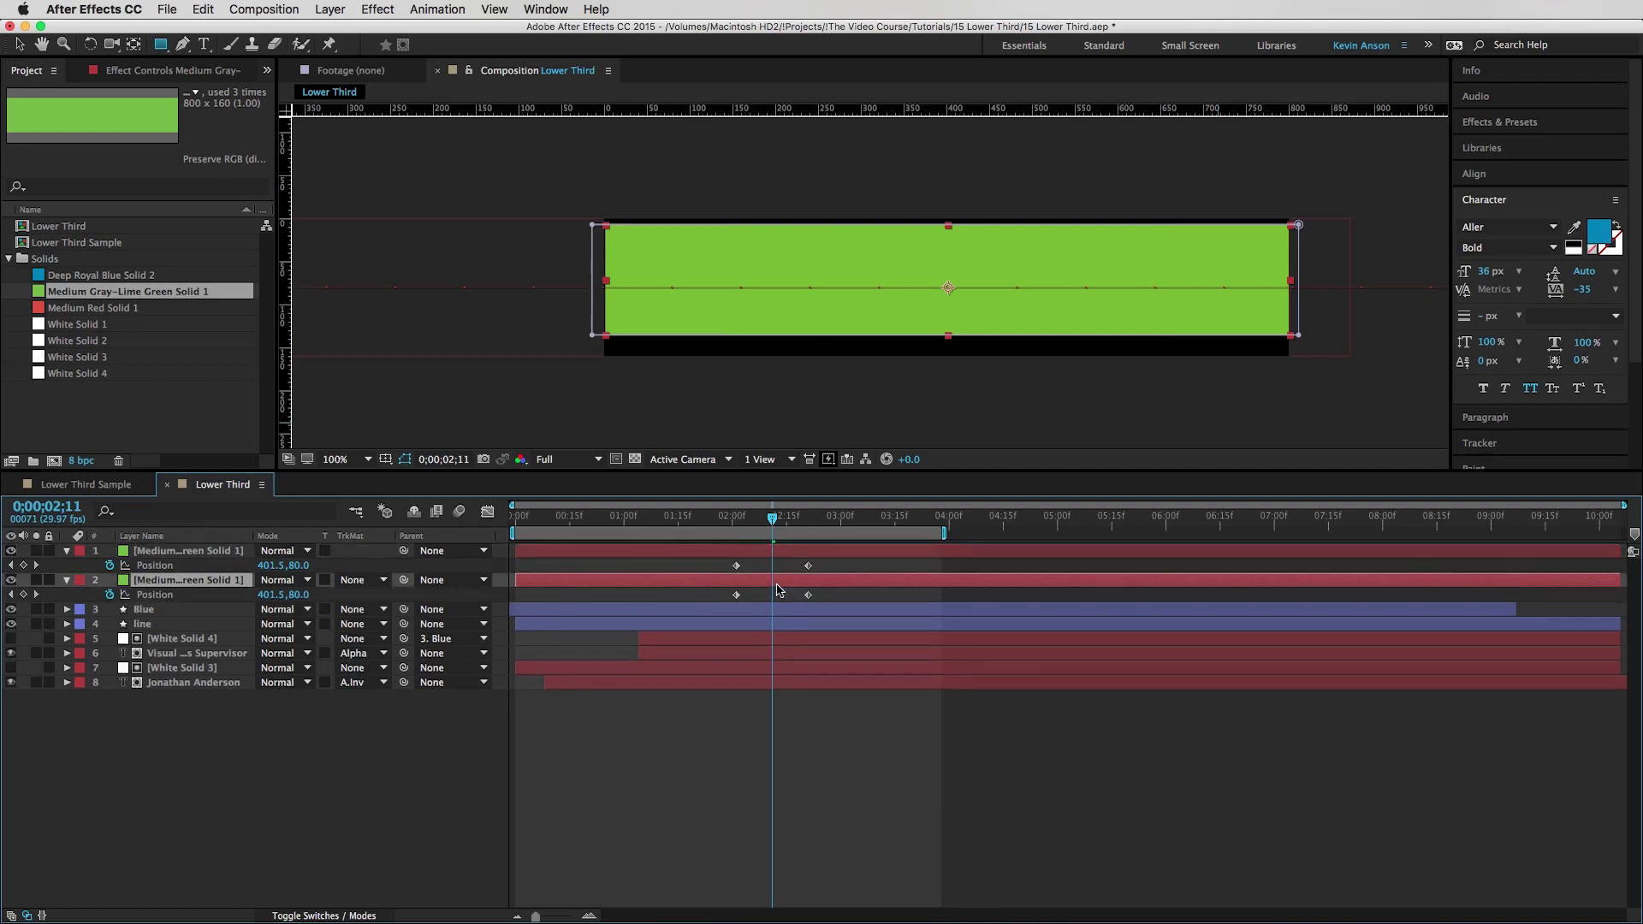
click(735, 517)
key(space)
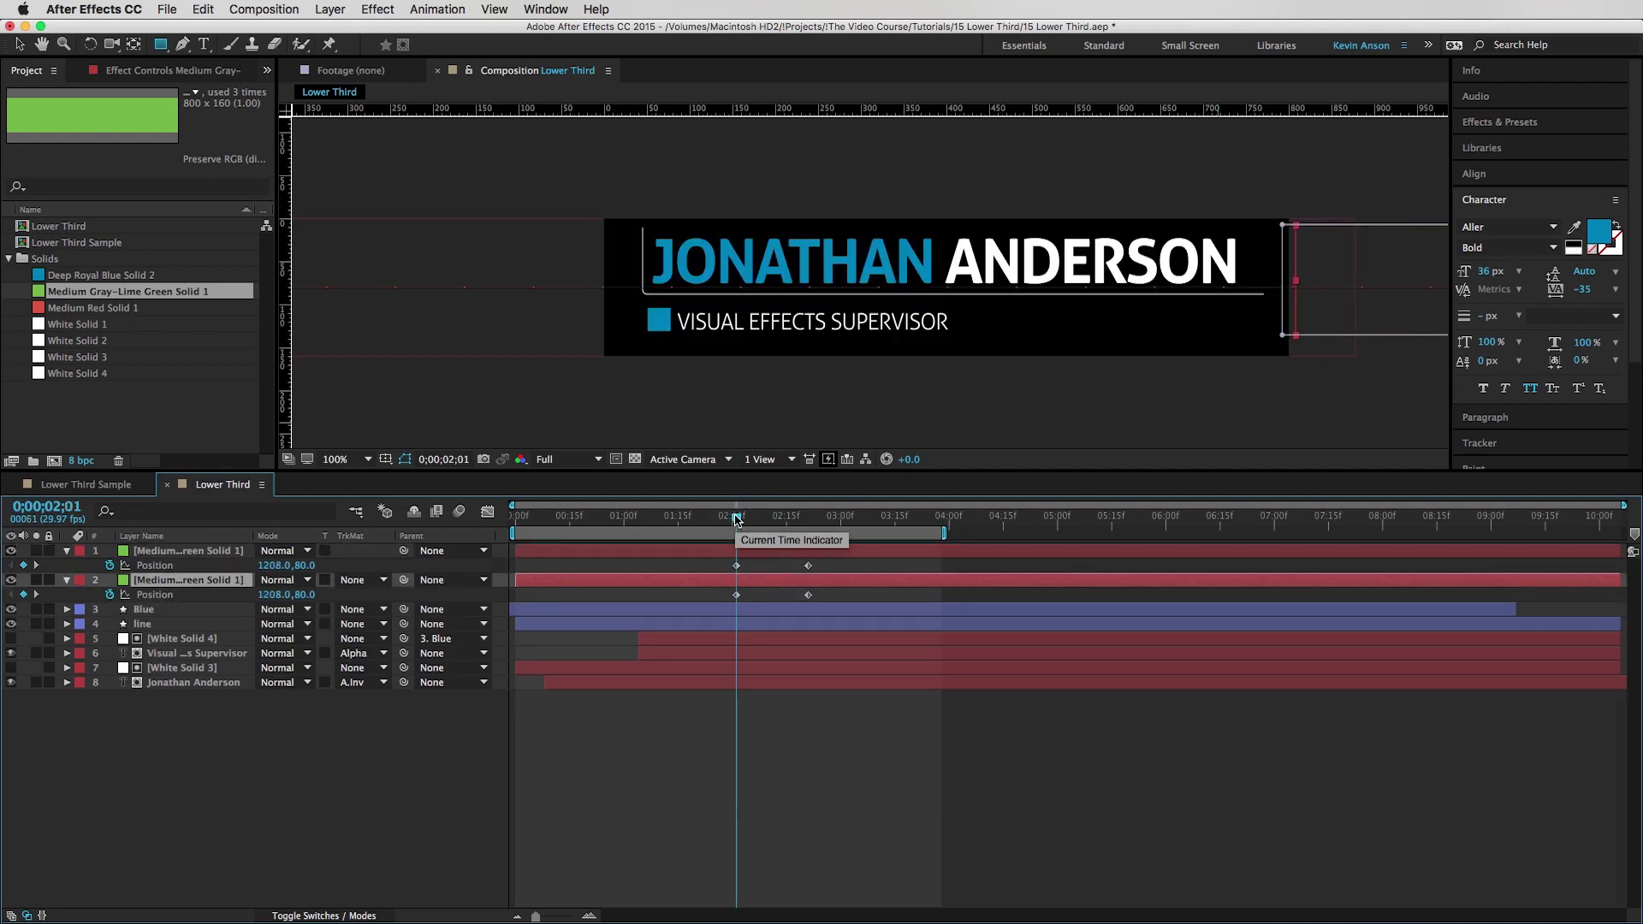
drag(769, 552, 791, 556)
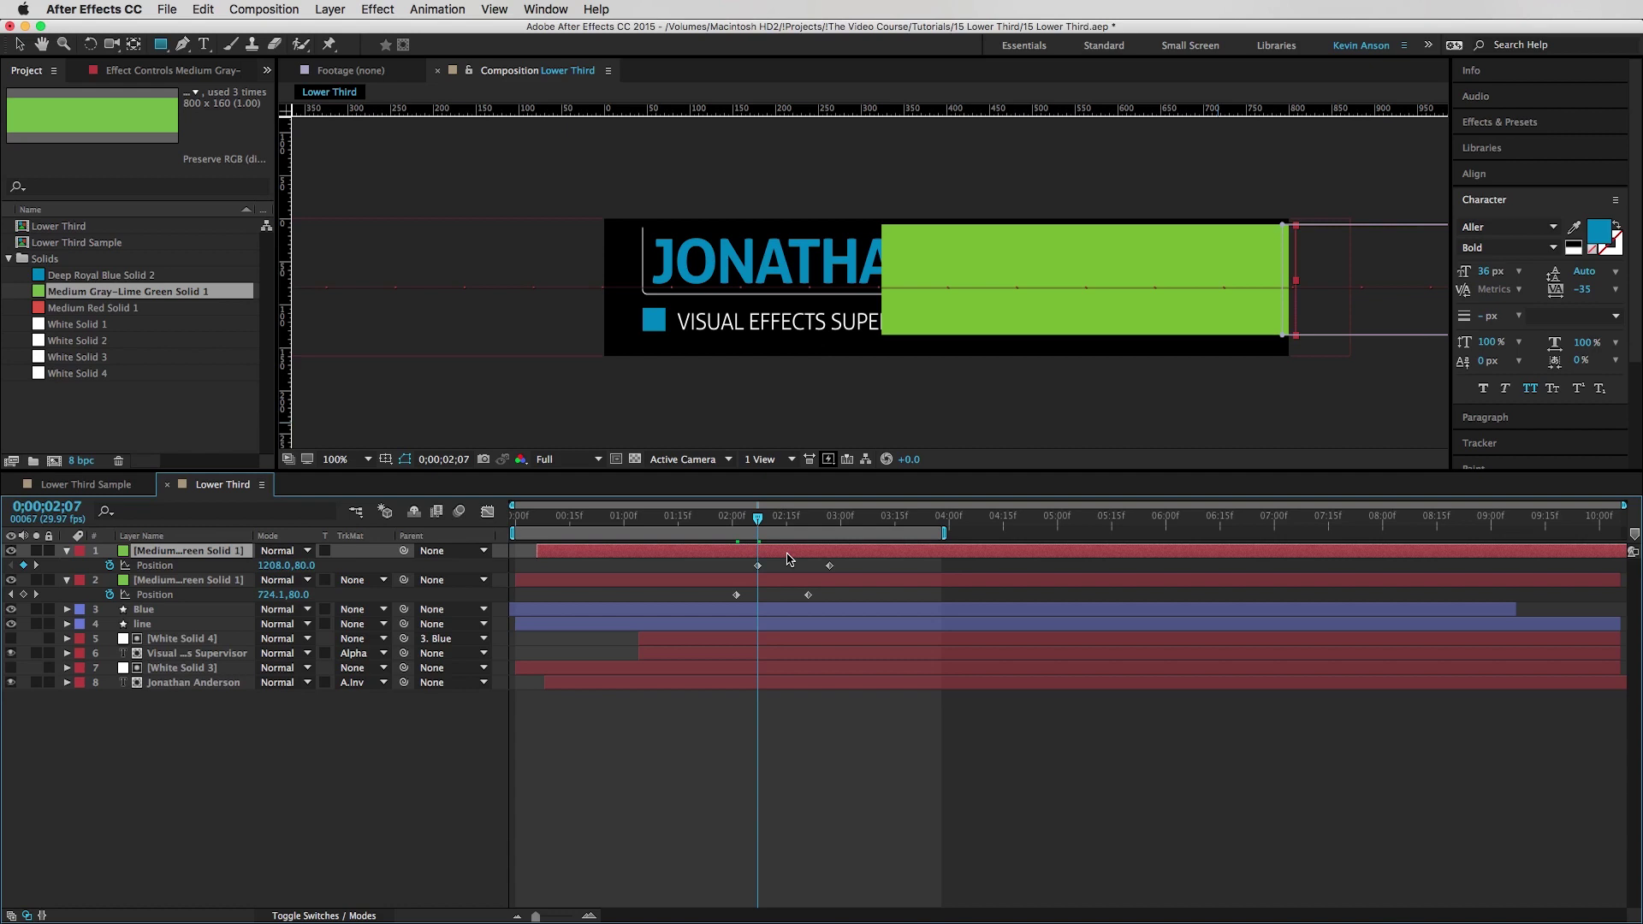
key(super+shift+y)
key(Escape)
- Change the top copy's solid colour to Deep Royal Blue, creating Deep Royal Blue Solid 3
click(332, 9)
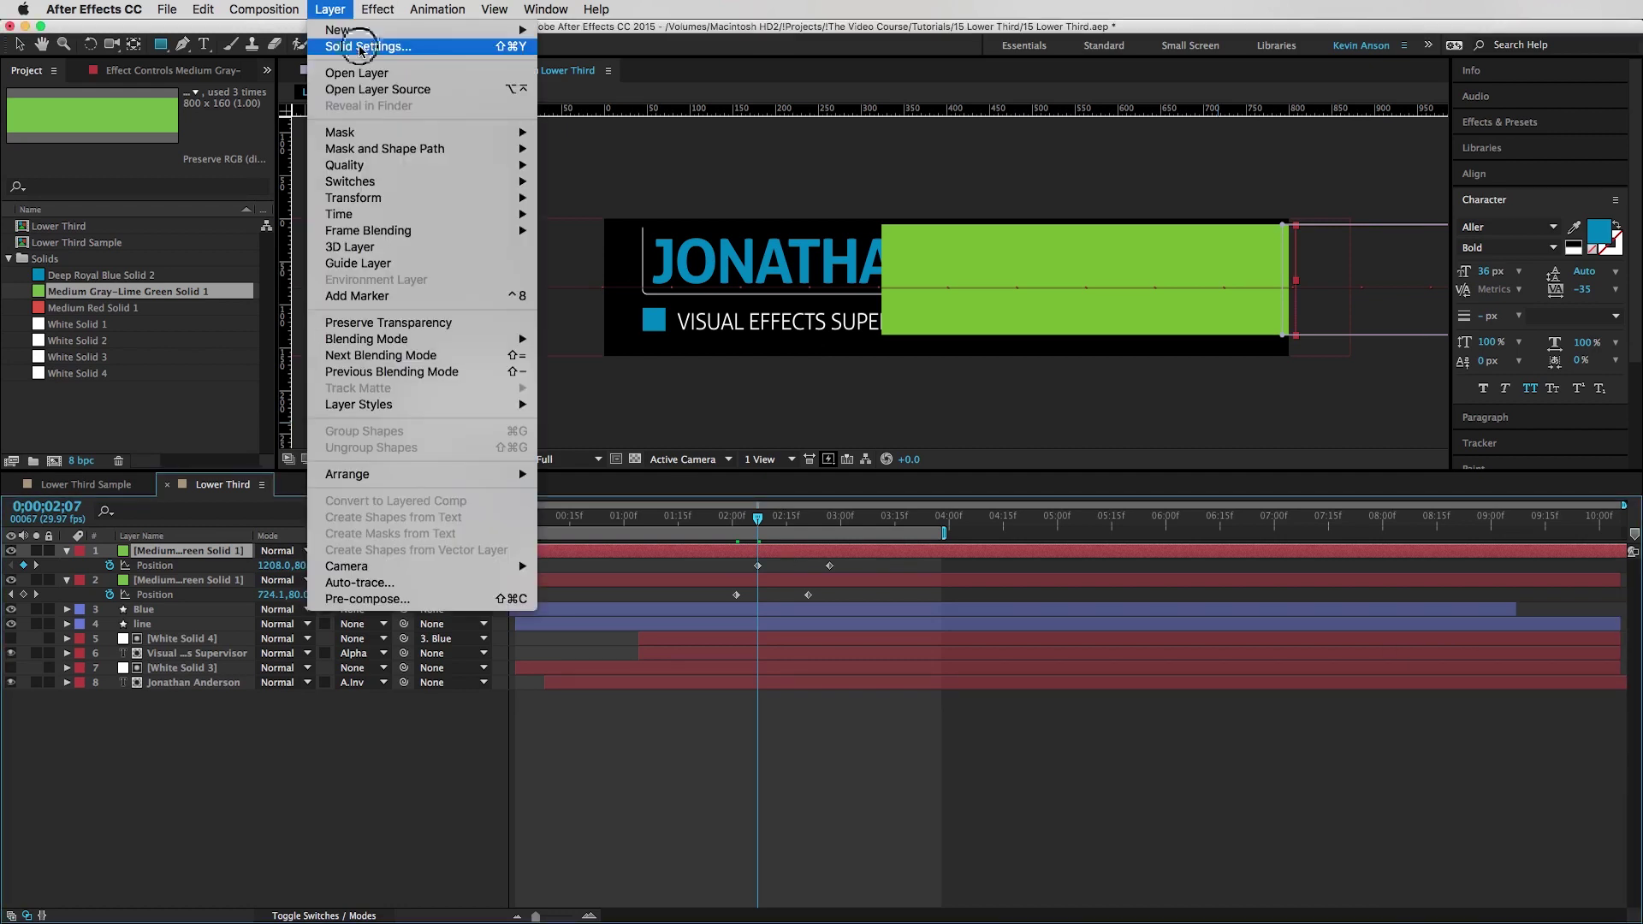
click(347, 42)
drag(1537, 612, 787, 360)
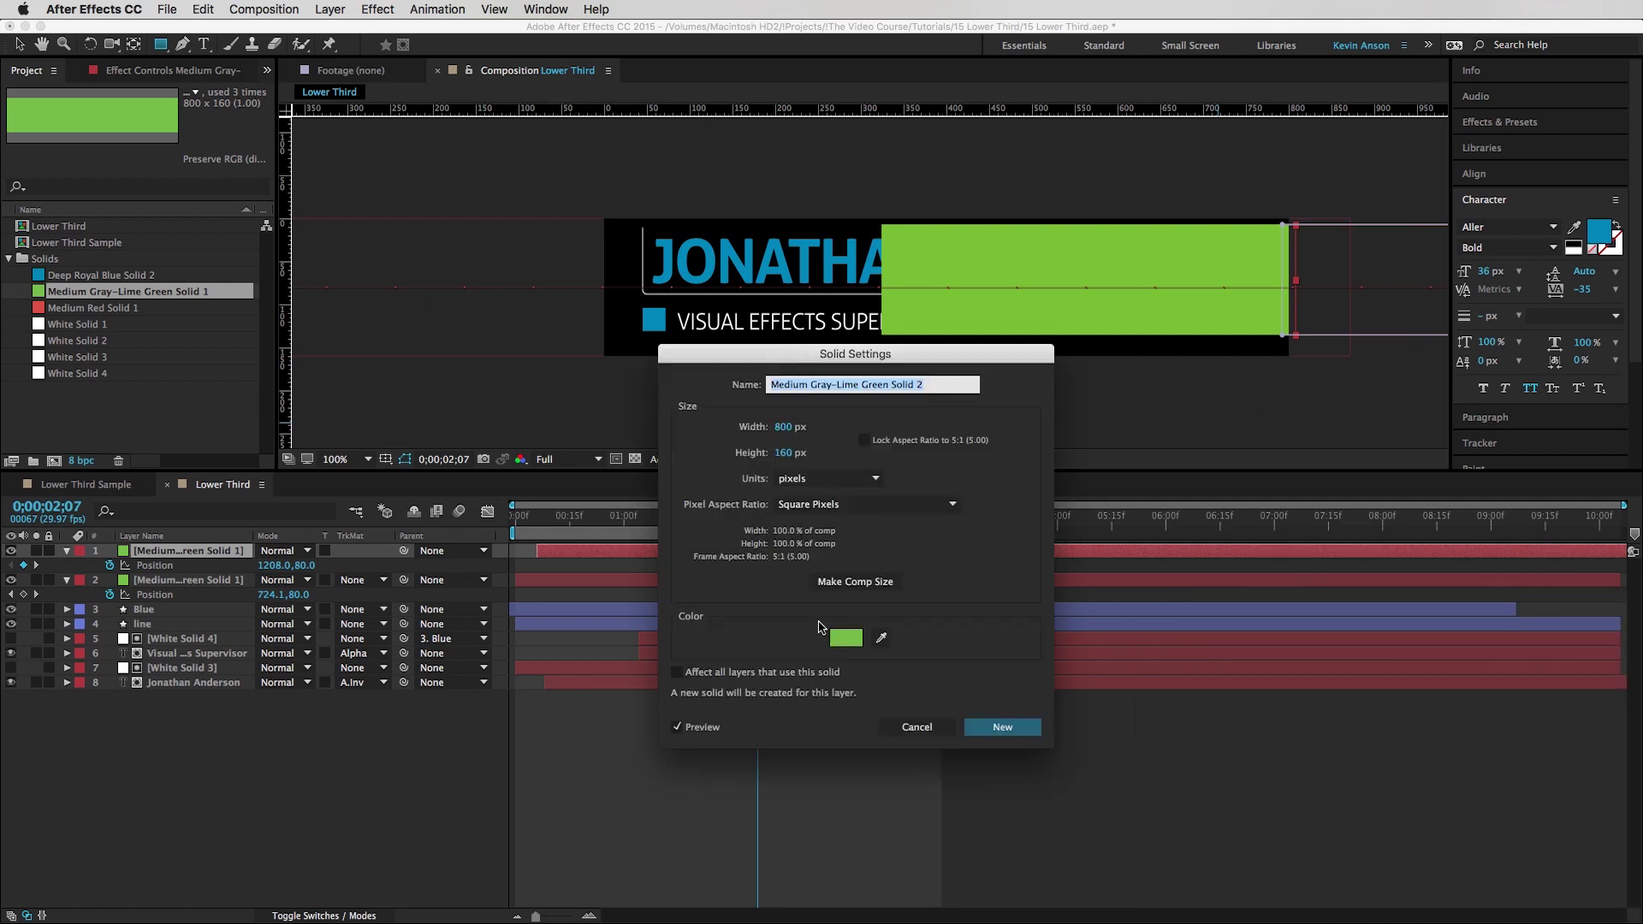
click(882, 637)
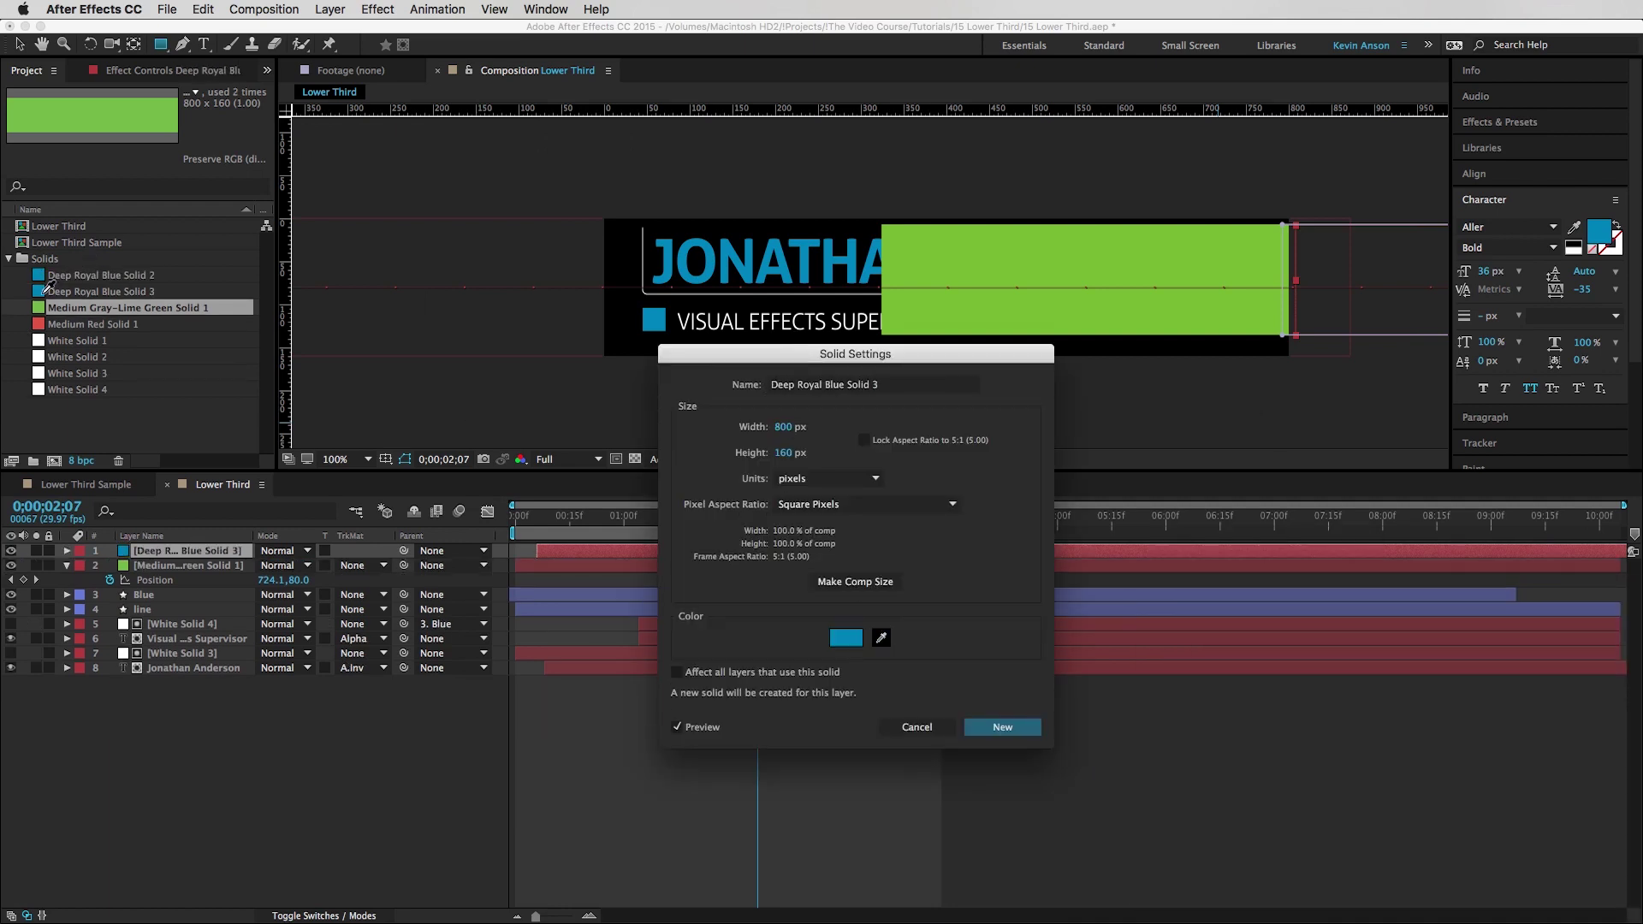
click(41, 290)
key(Return)
- Duplicate the blue wipe layer and shift the copy so its first keyframe starts at 2;13
drag(725, 516, 775, 517)
click(788, 559)
key(p)
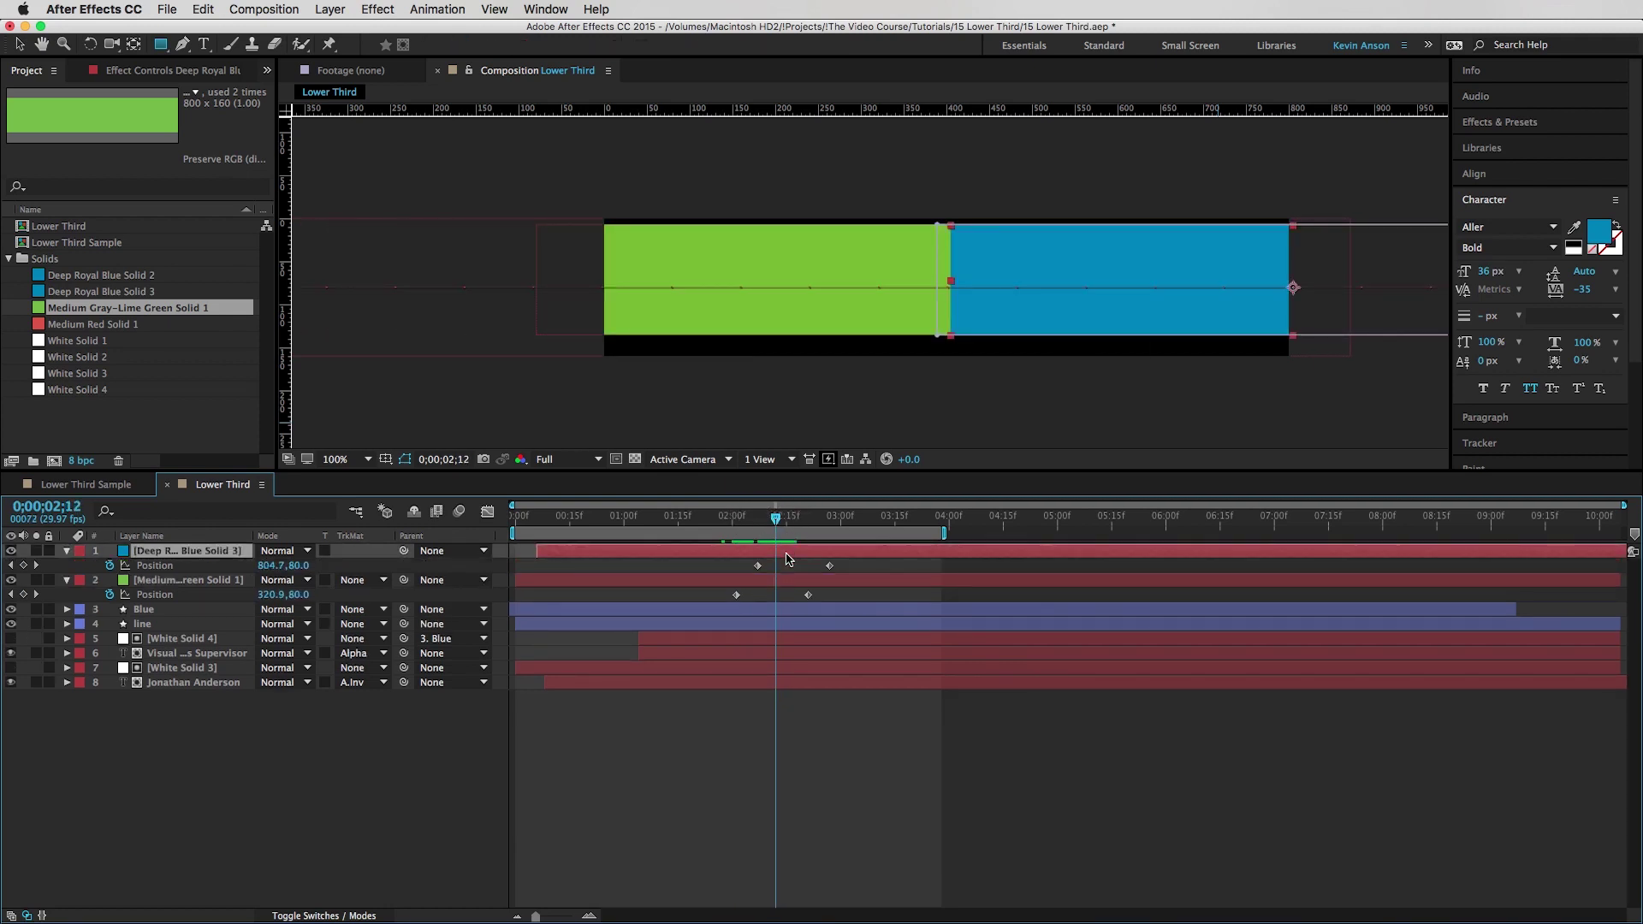
key(super+d)
key(p)
drag(788, 558, 805, 555)
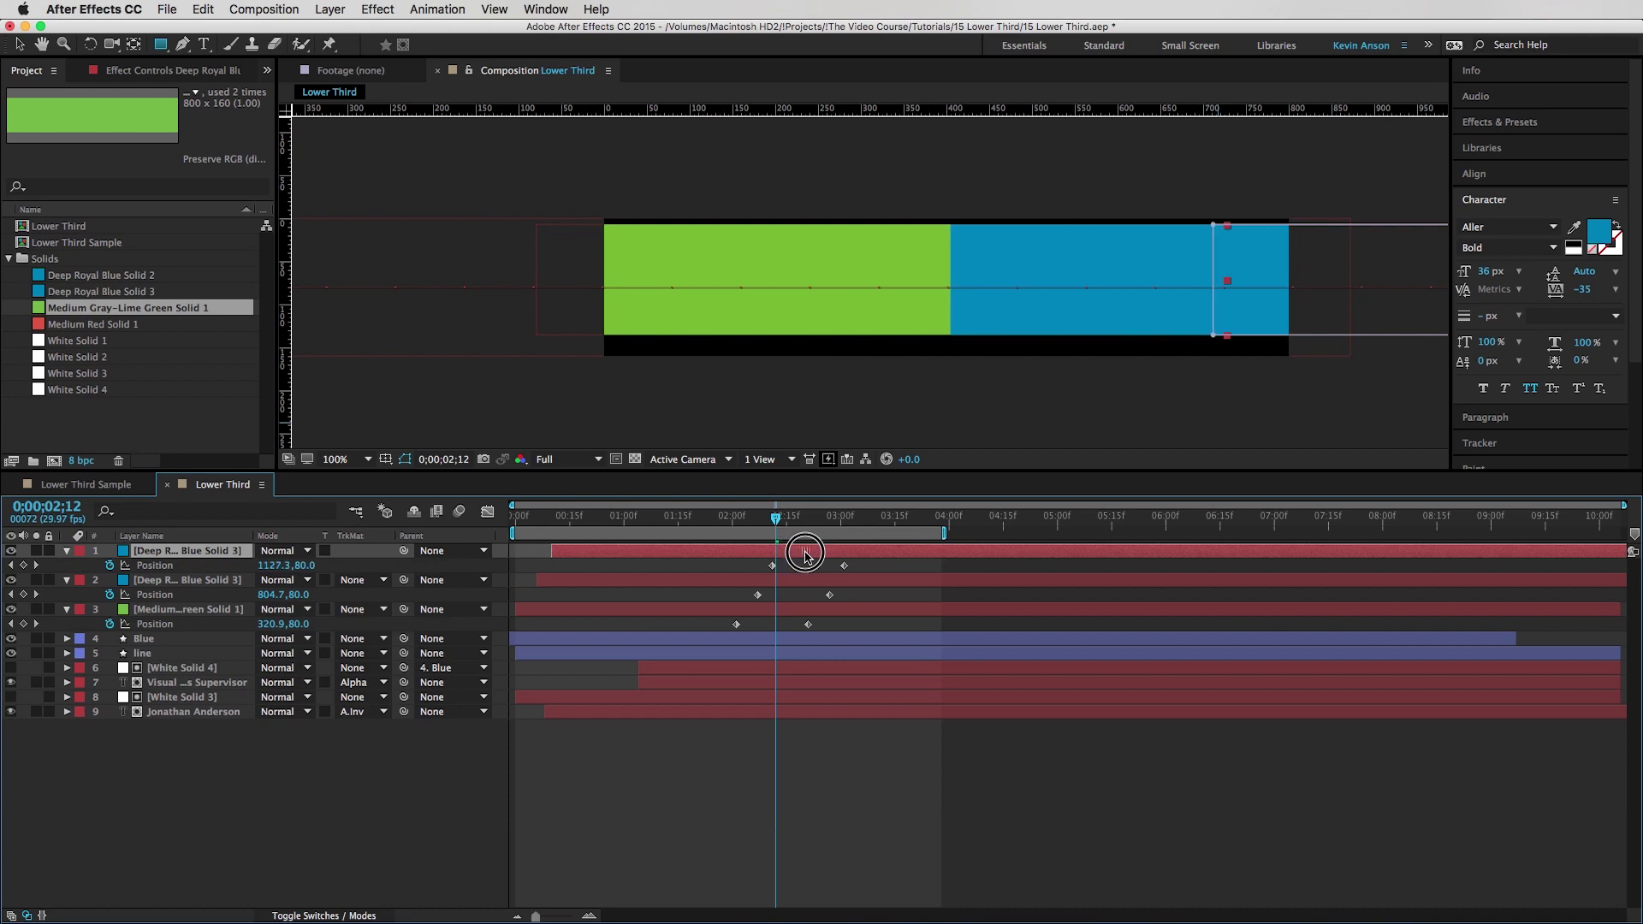
key(j)
key(j)
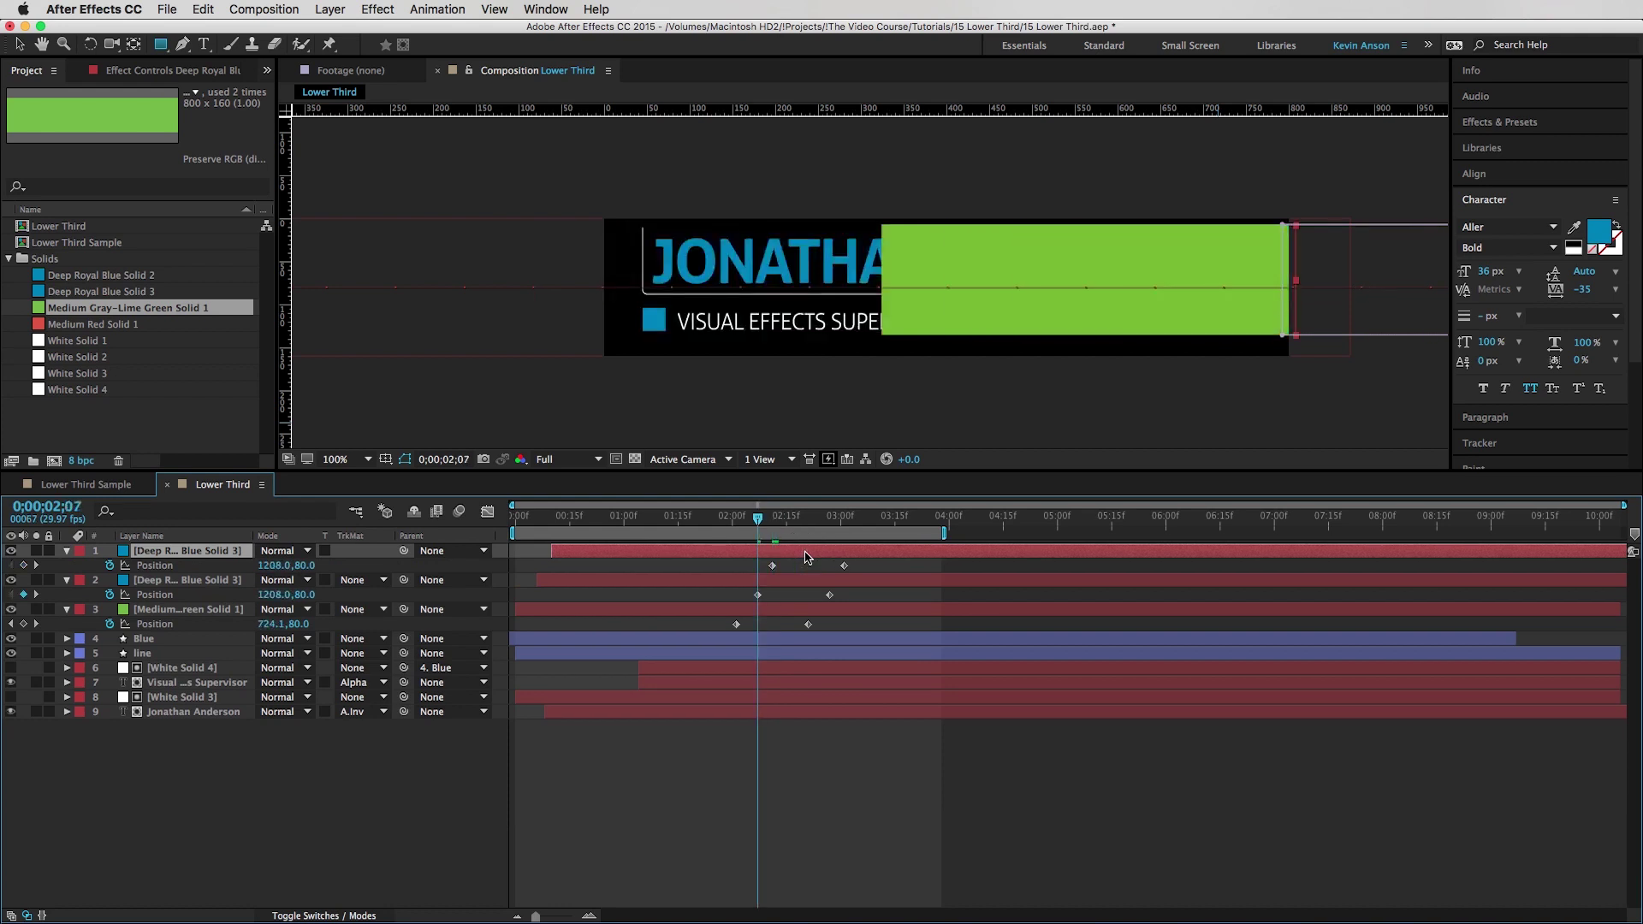
key(Page_Down)
key(Page_Down)
key(Page_Down)
key(Page_Down)
key(Page_Down)
key(Page_Down)
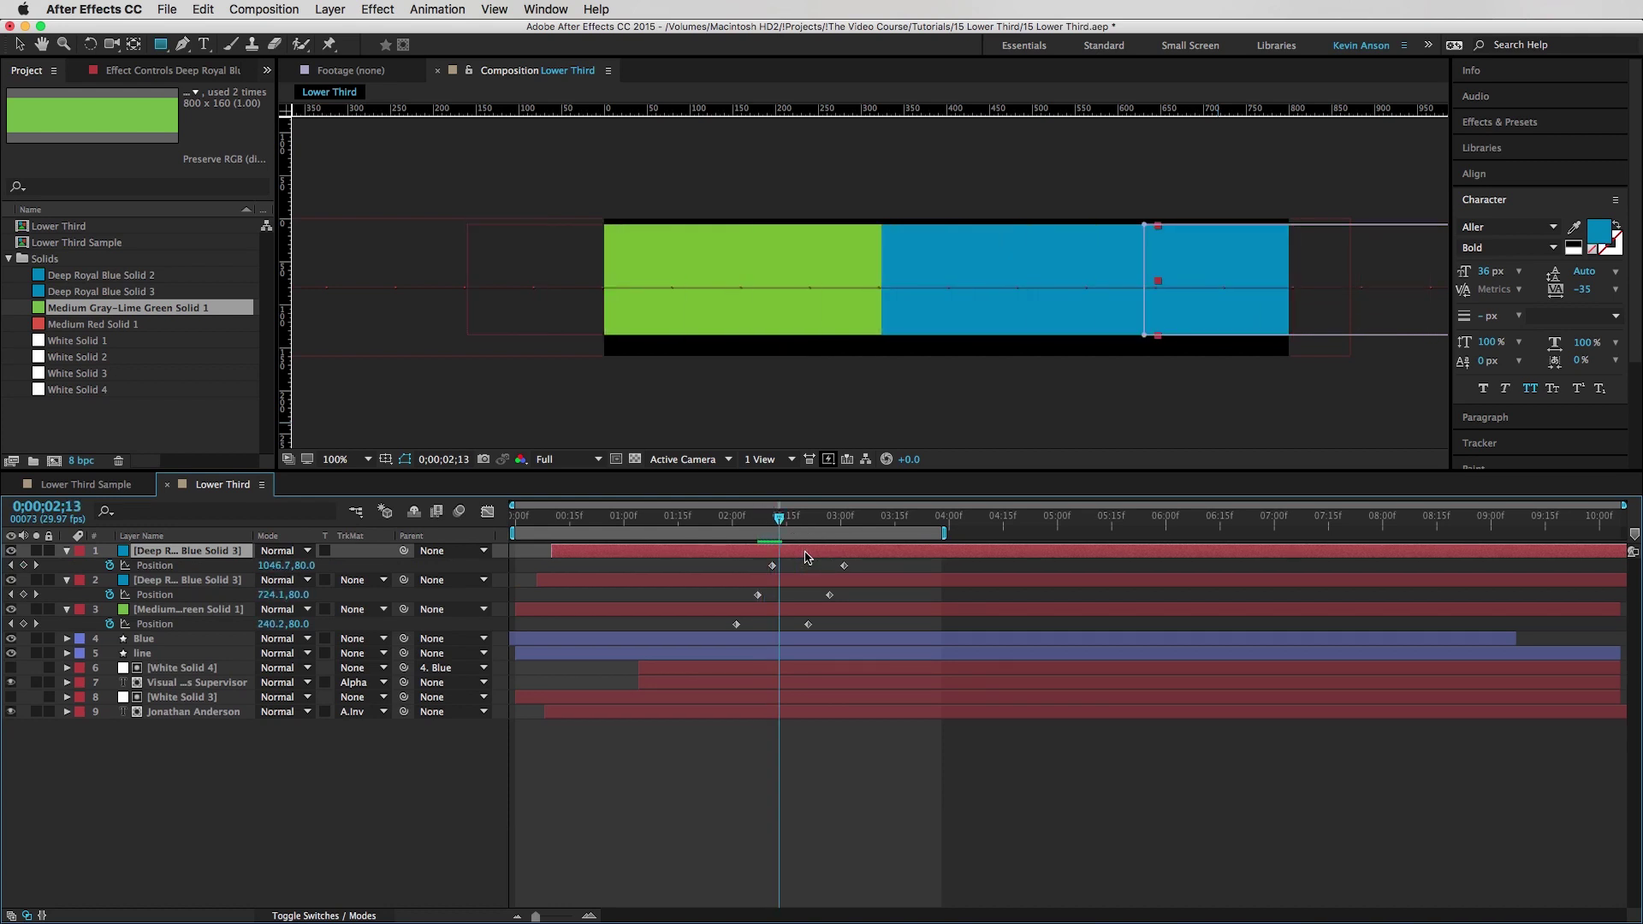
drag(805, 557, 828, 568)
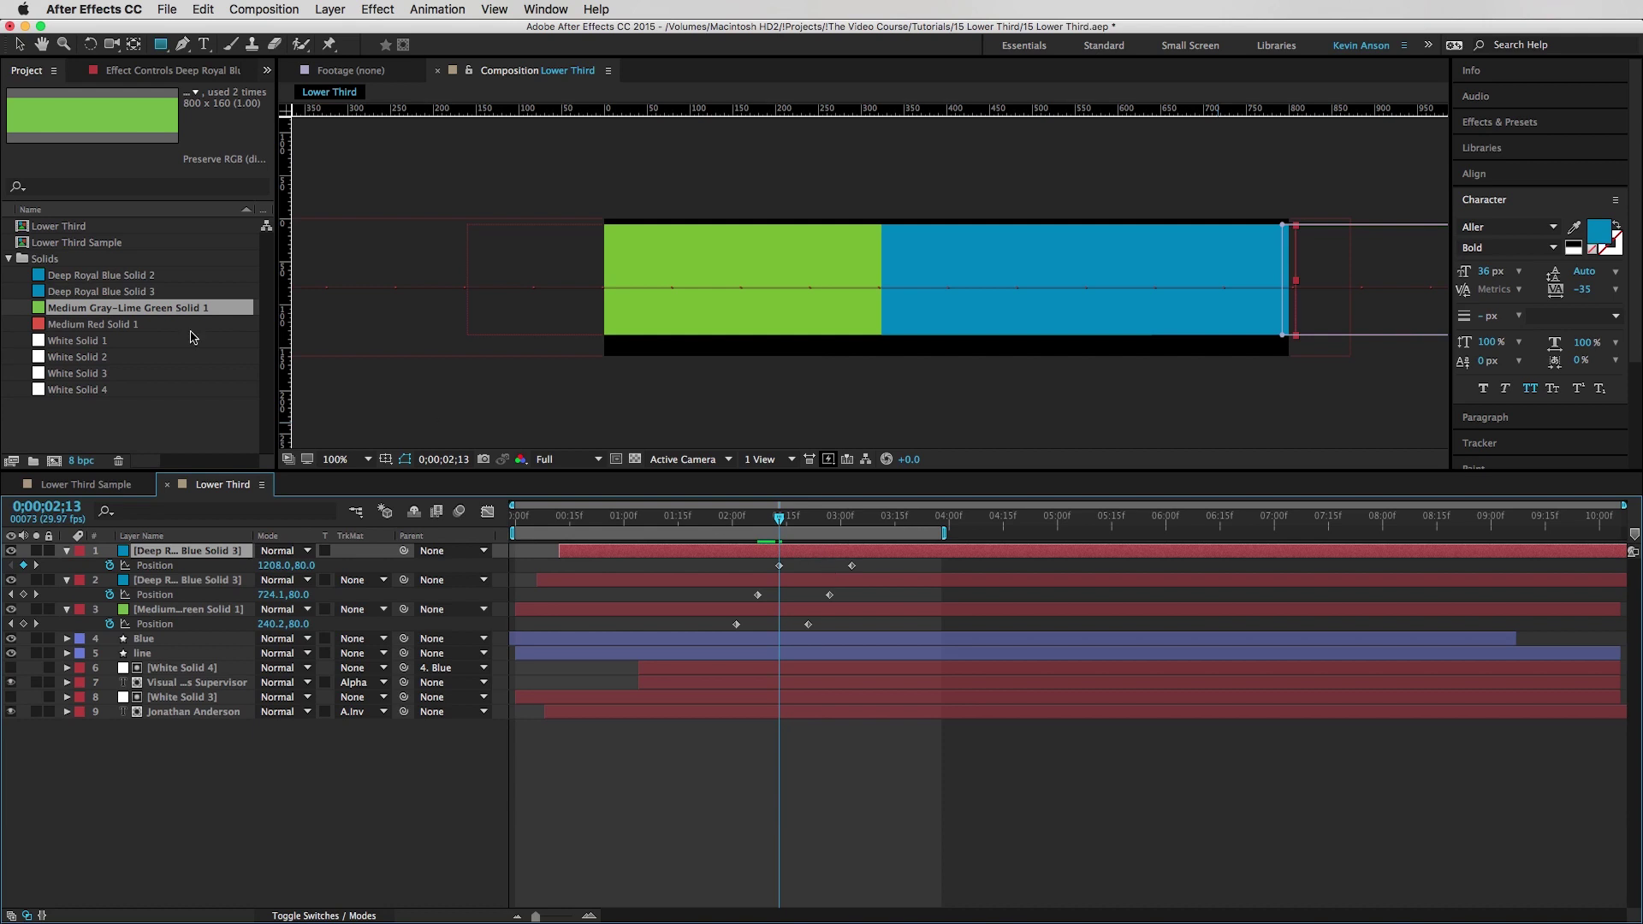
- Replace the top wipe copy with Medium Red Solid 1 and ease its Position keyframes
drag(75, 332, 202, 550)
key(u)
drag(779, 564, 803, 632)
key(F9)
- Preview the staggered wipe animation starting from 1;23
click(885, 807)
drag(734, 516, 704, 524)
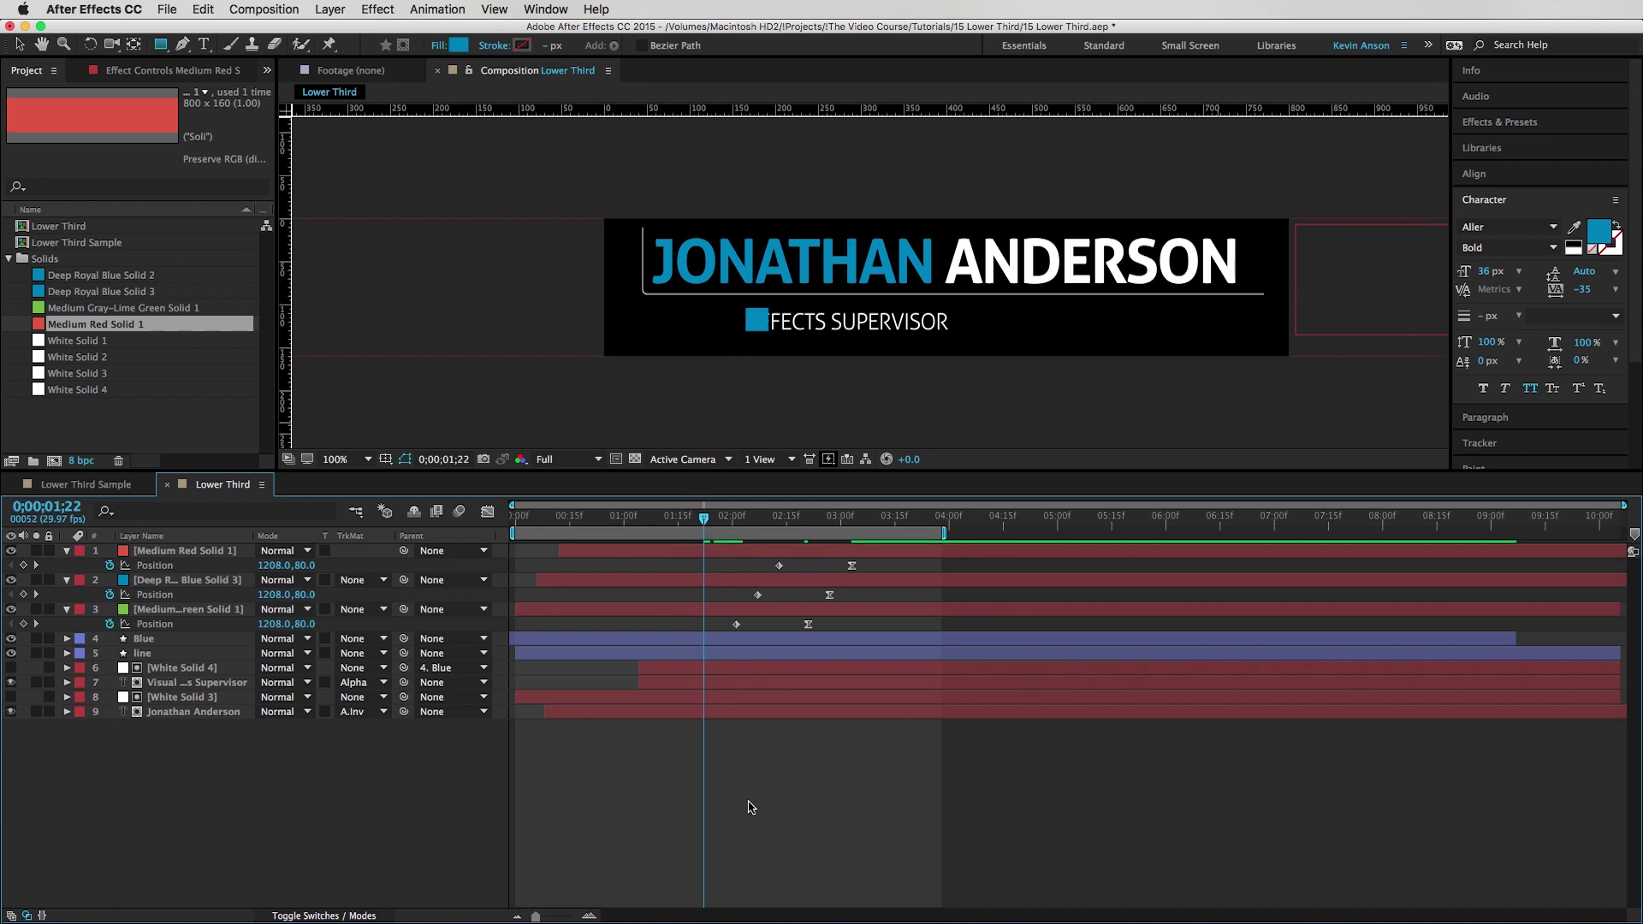
key(space)
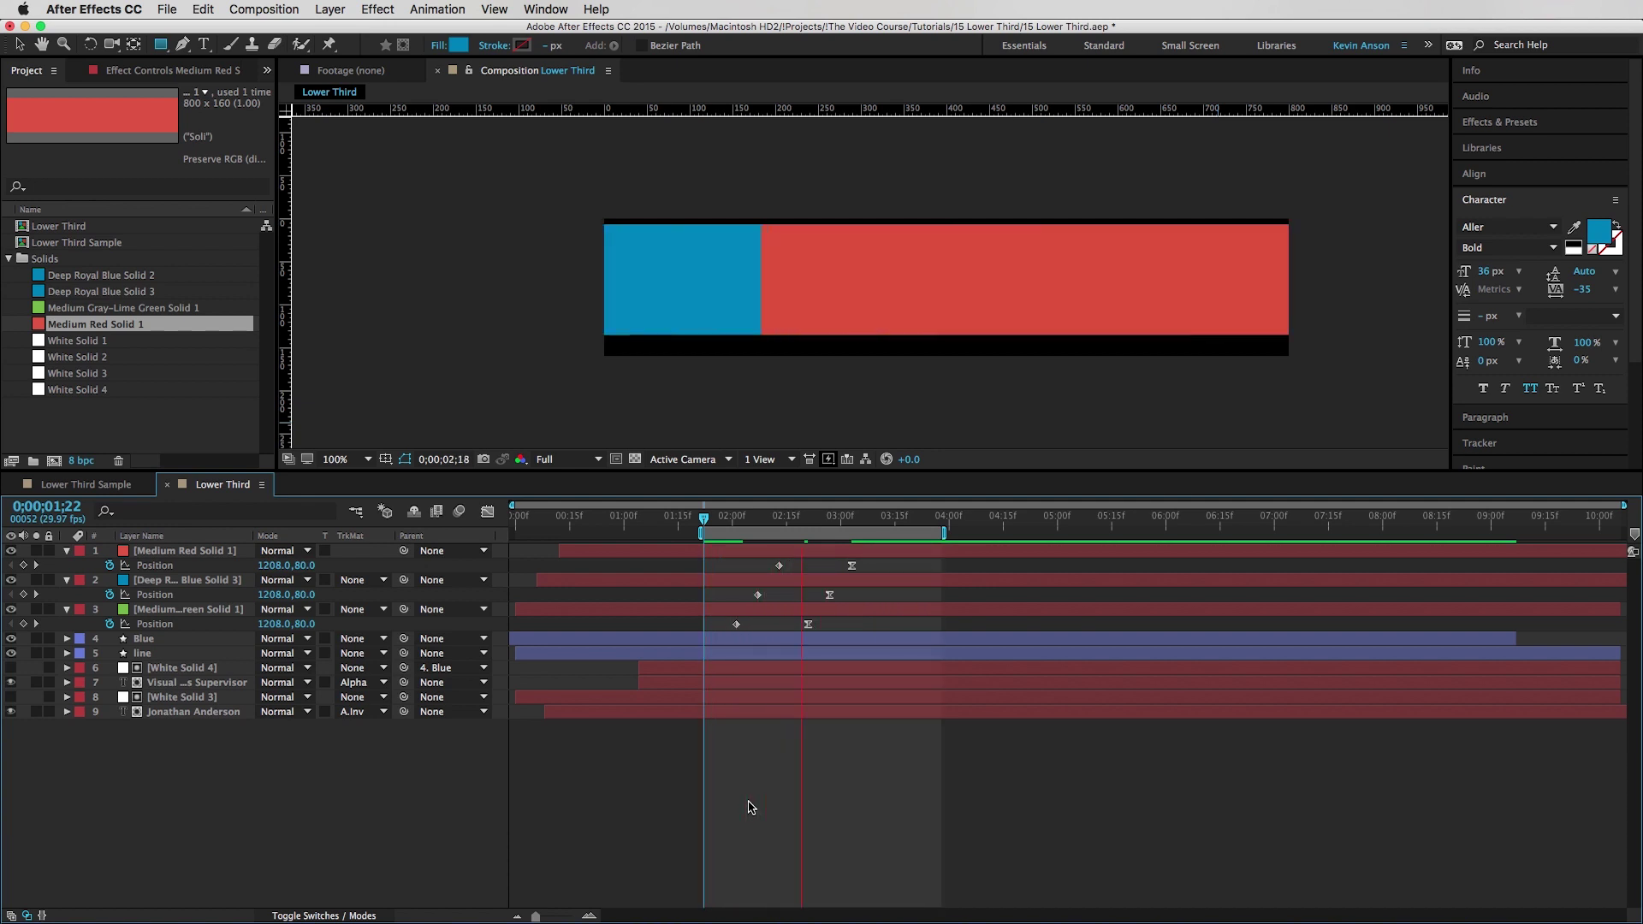
key(space)
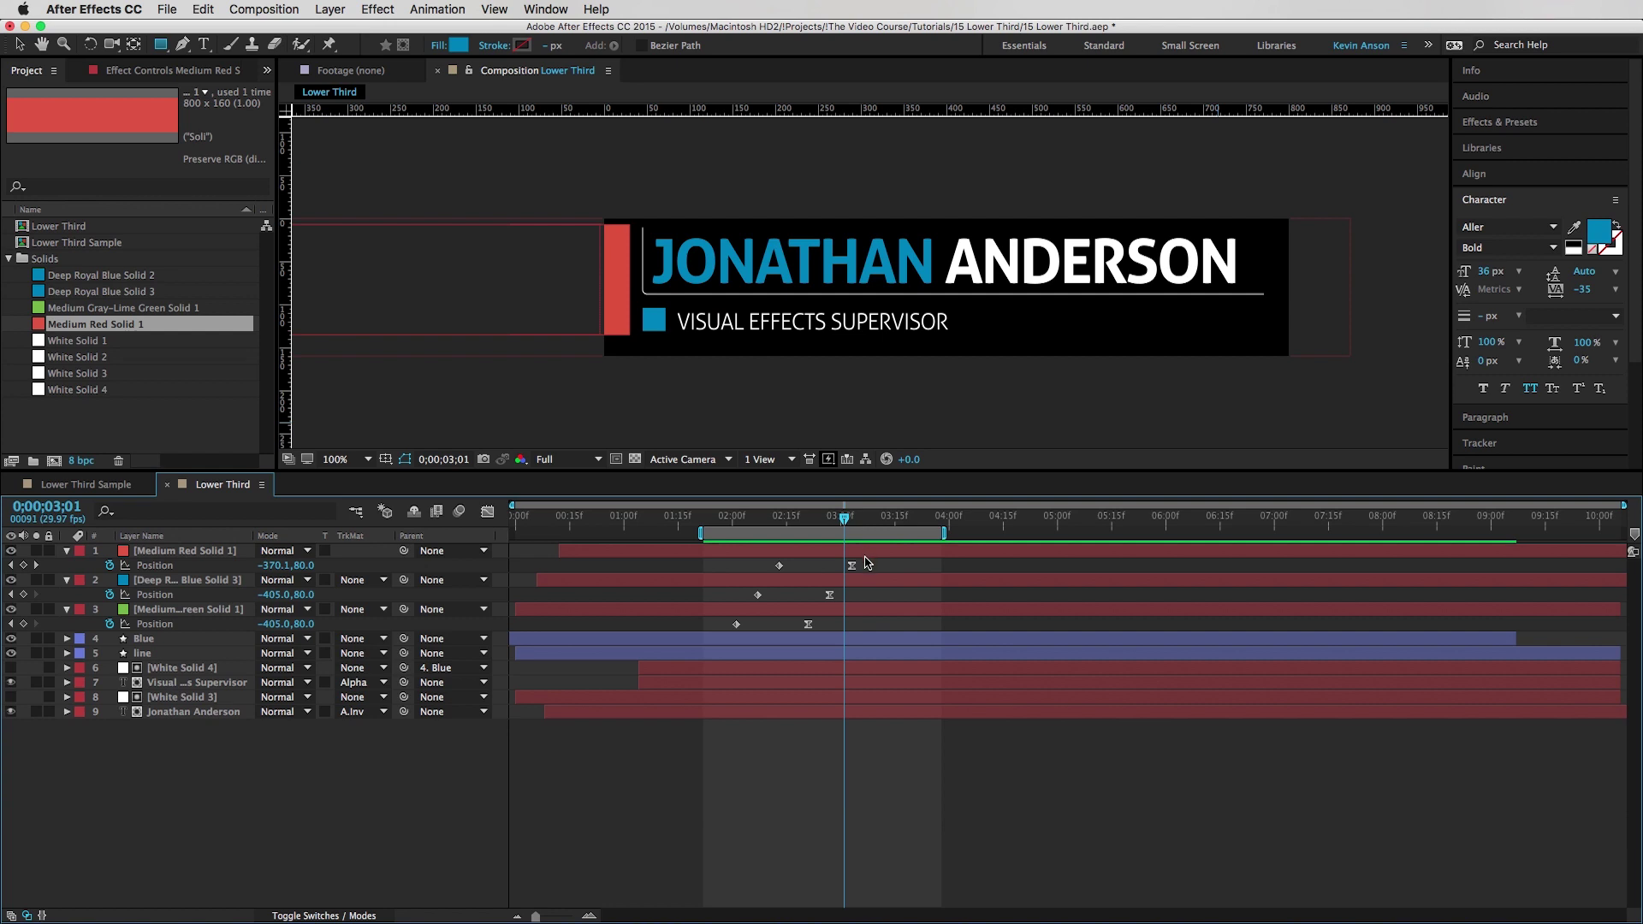
- Move the wipes' end Position keyframes earlier and check the faster wipe at 2;07
drag(878, 560, 727, 625)
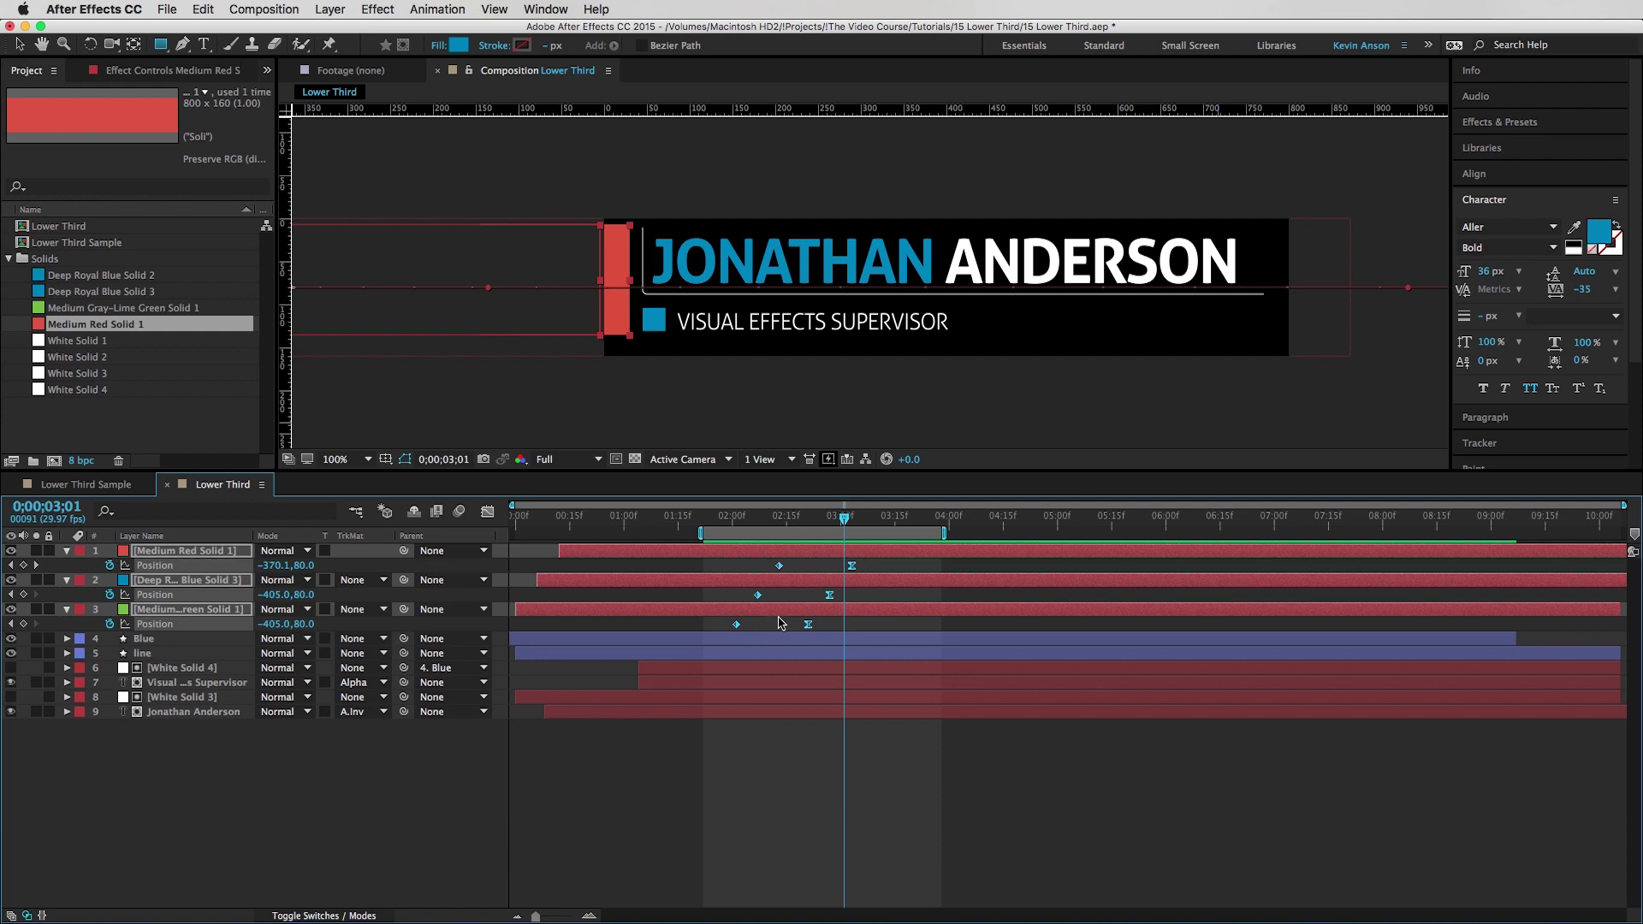
drag(854, 571, 815, 578)
drag(735, 519, 756, 535)
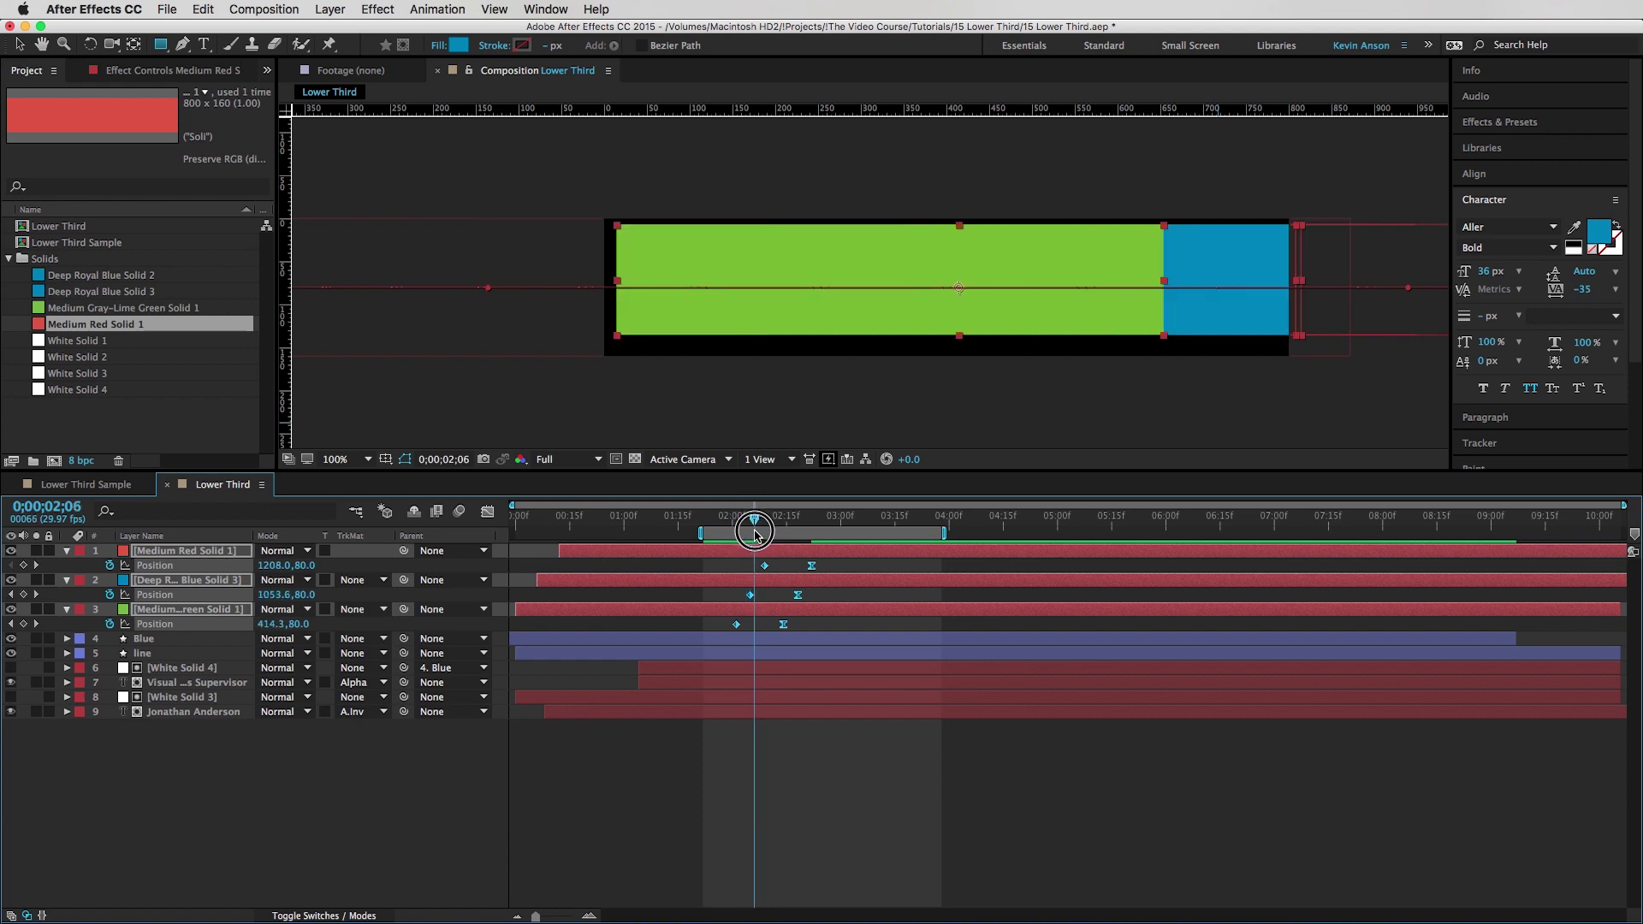
- Trim the out points of layers 4–9, the name, subtitle and line layers, to 2;06
click(794, 641)
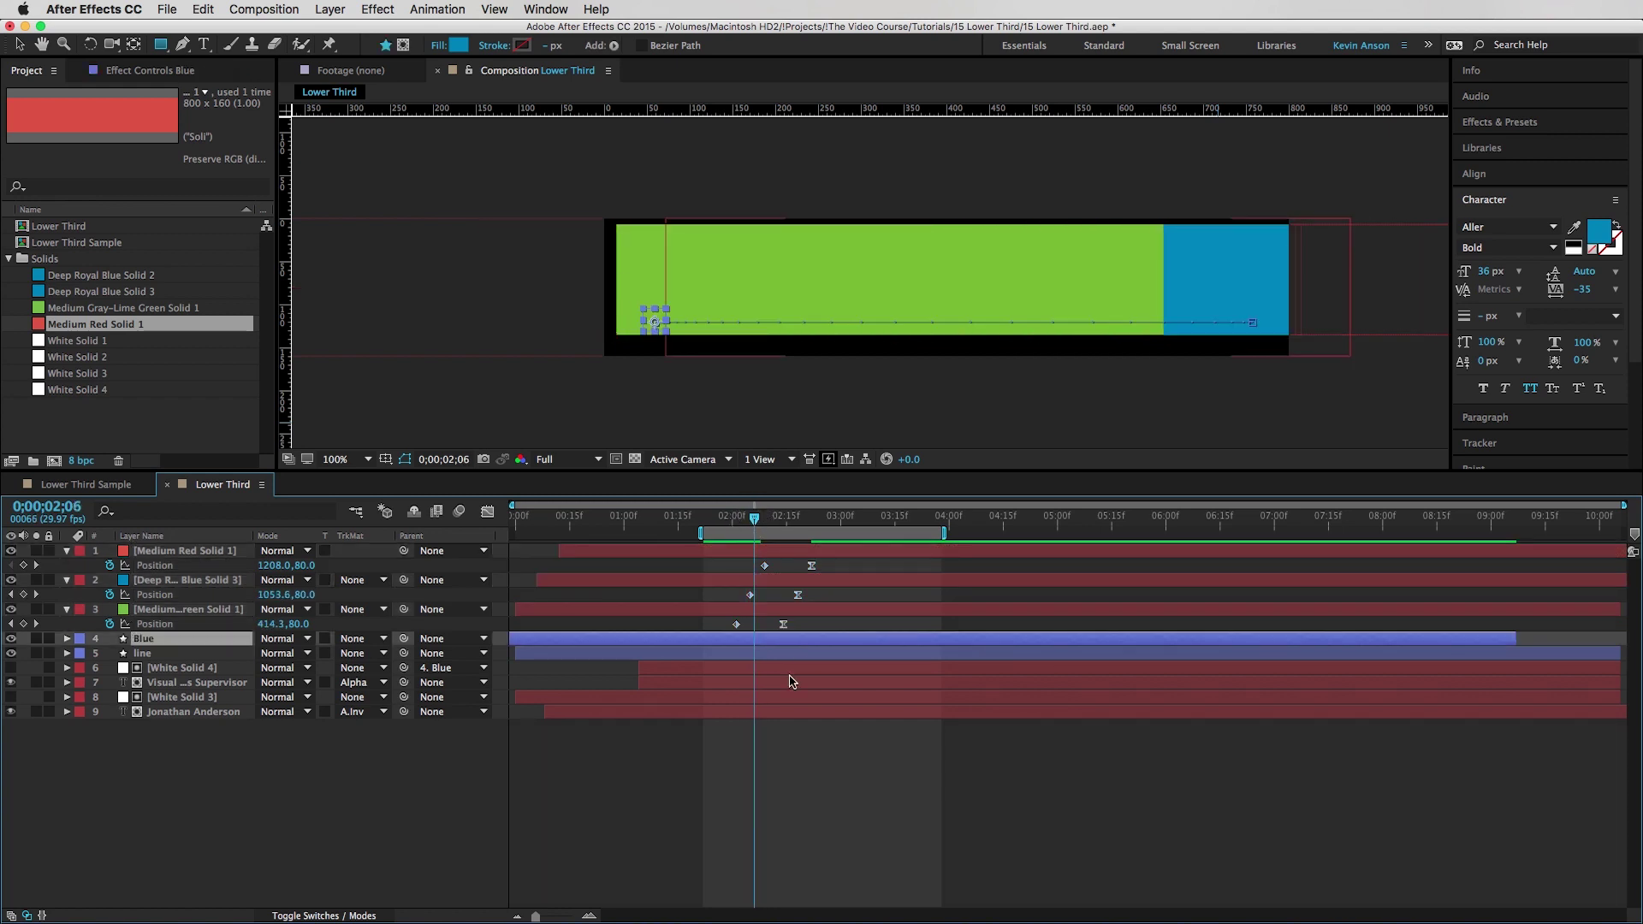
shift+click(783, 712)
key(alt+bracketright)
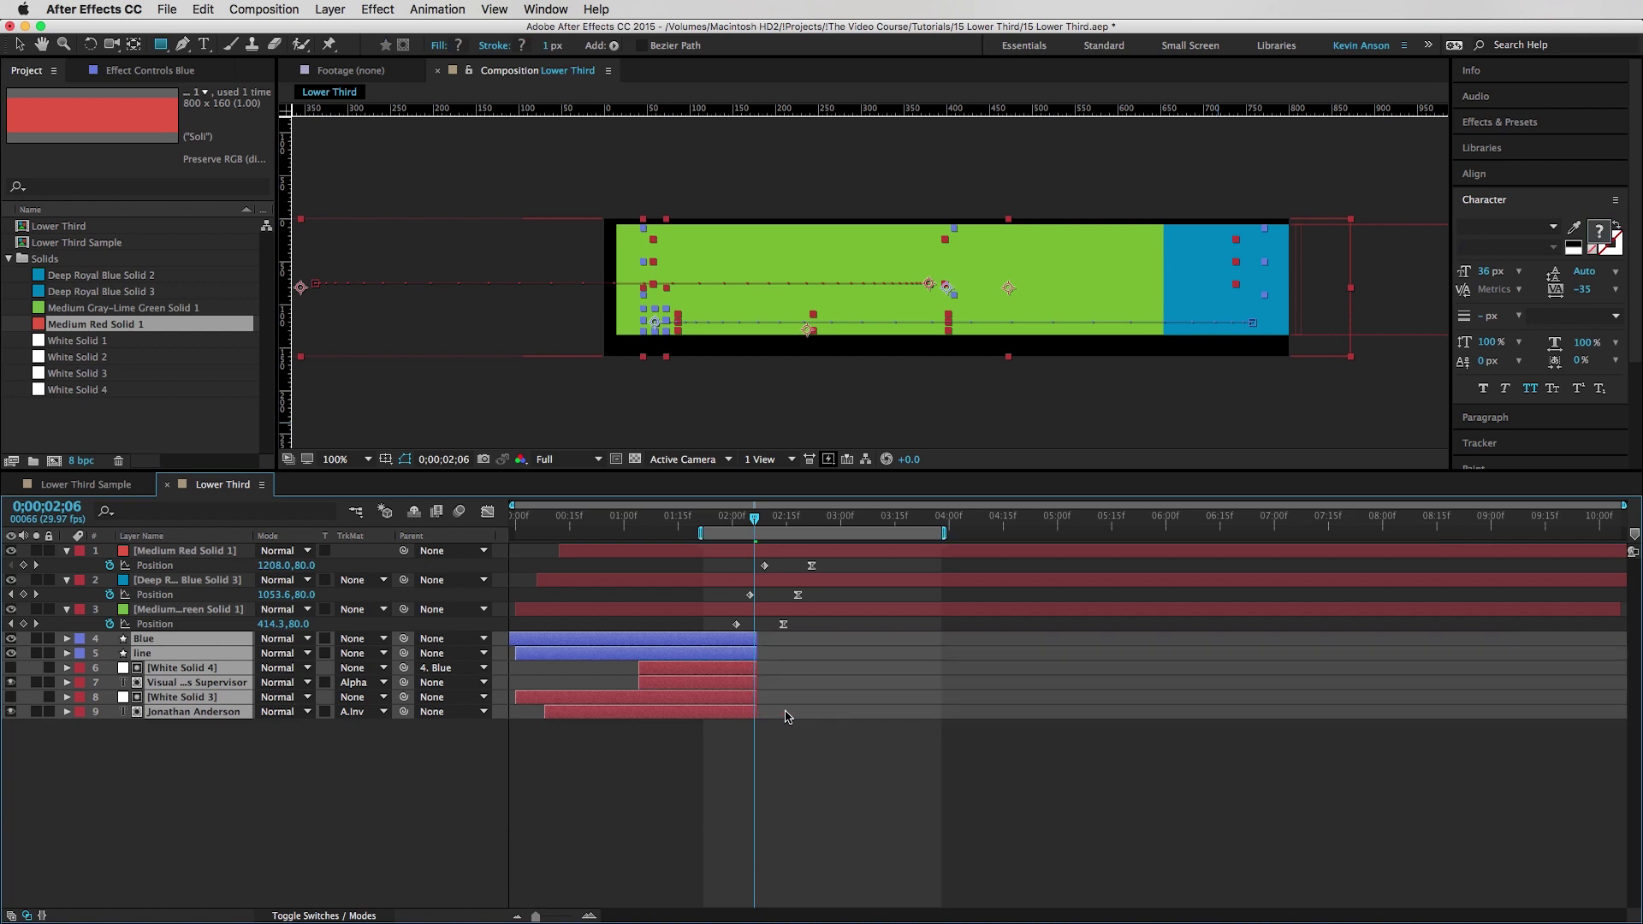
key(F2)
- Preview the animation and inspect the green, red and blue wipe layers around 2;02–2;05
drag(755, 518, 831, 524)
key(space)
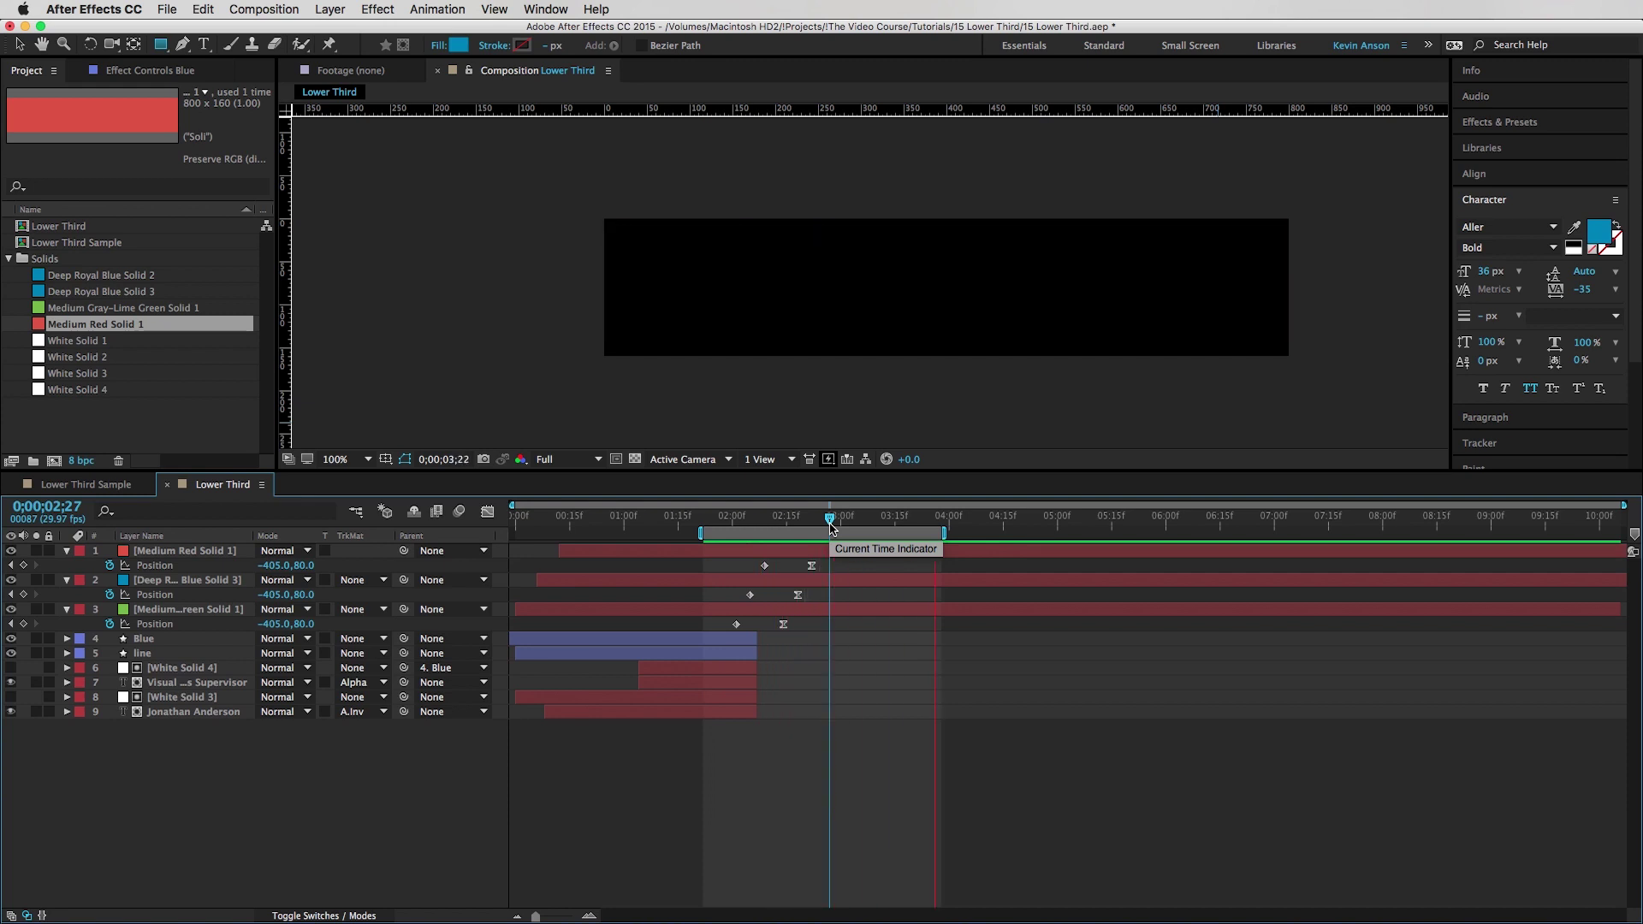
click(734, 519)
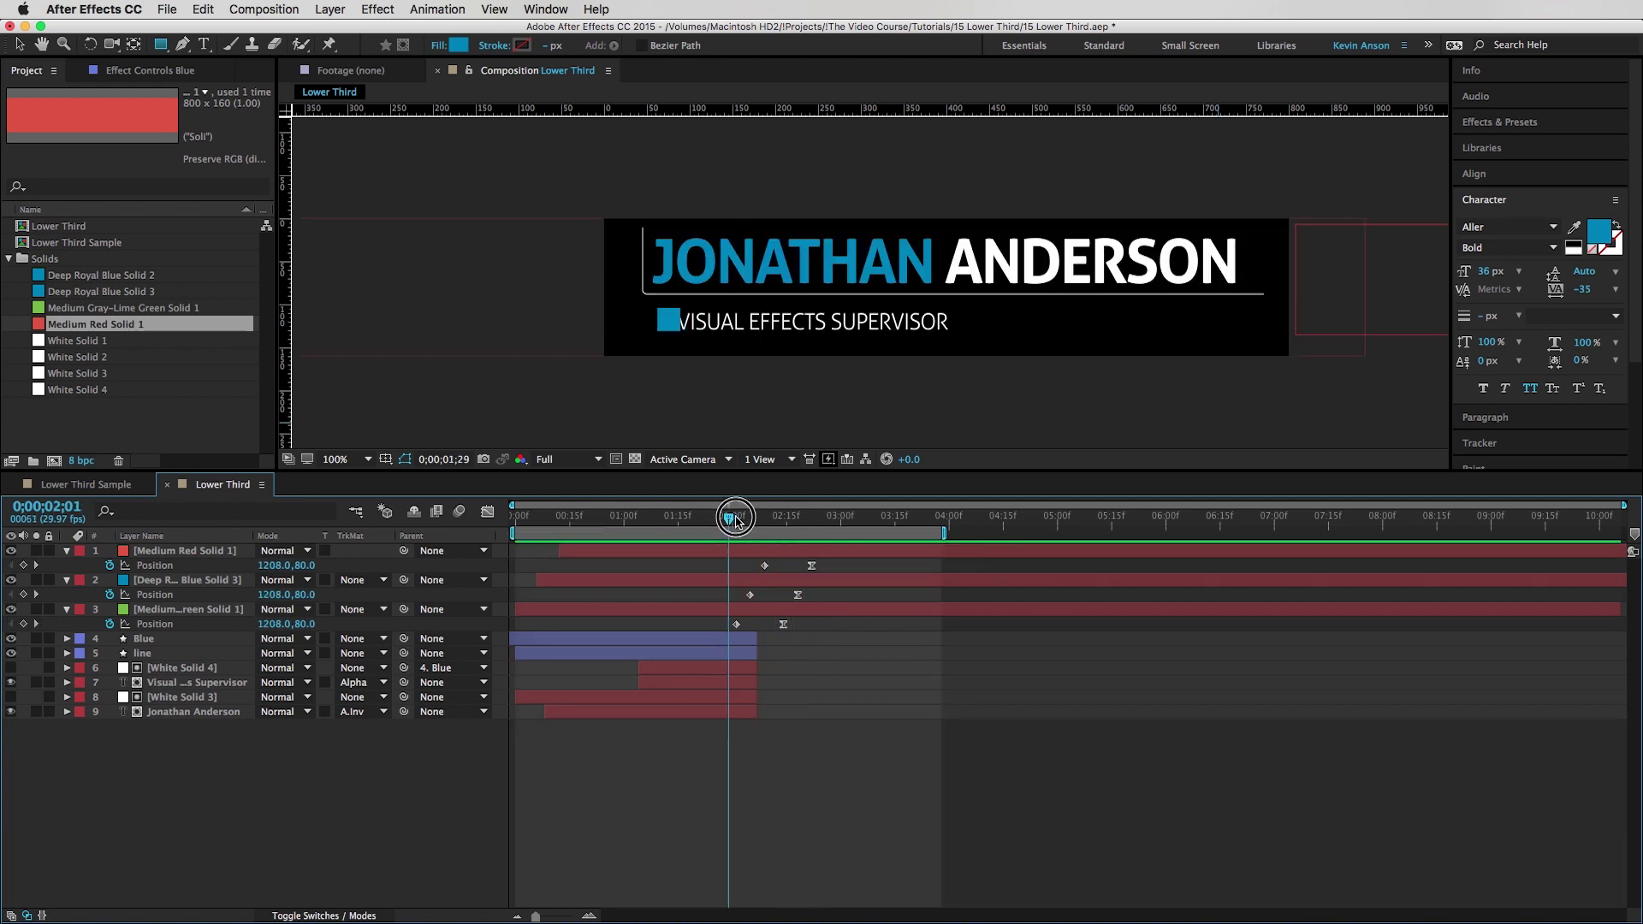
drag(735, 520, 740, 521)
click(811, 609)
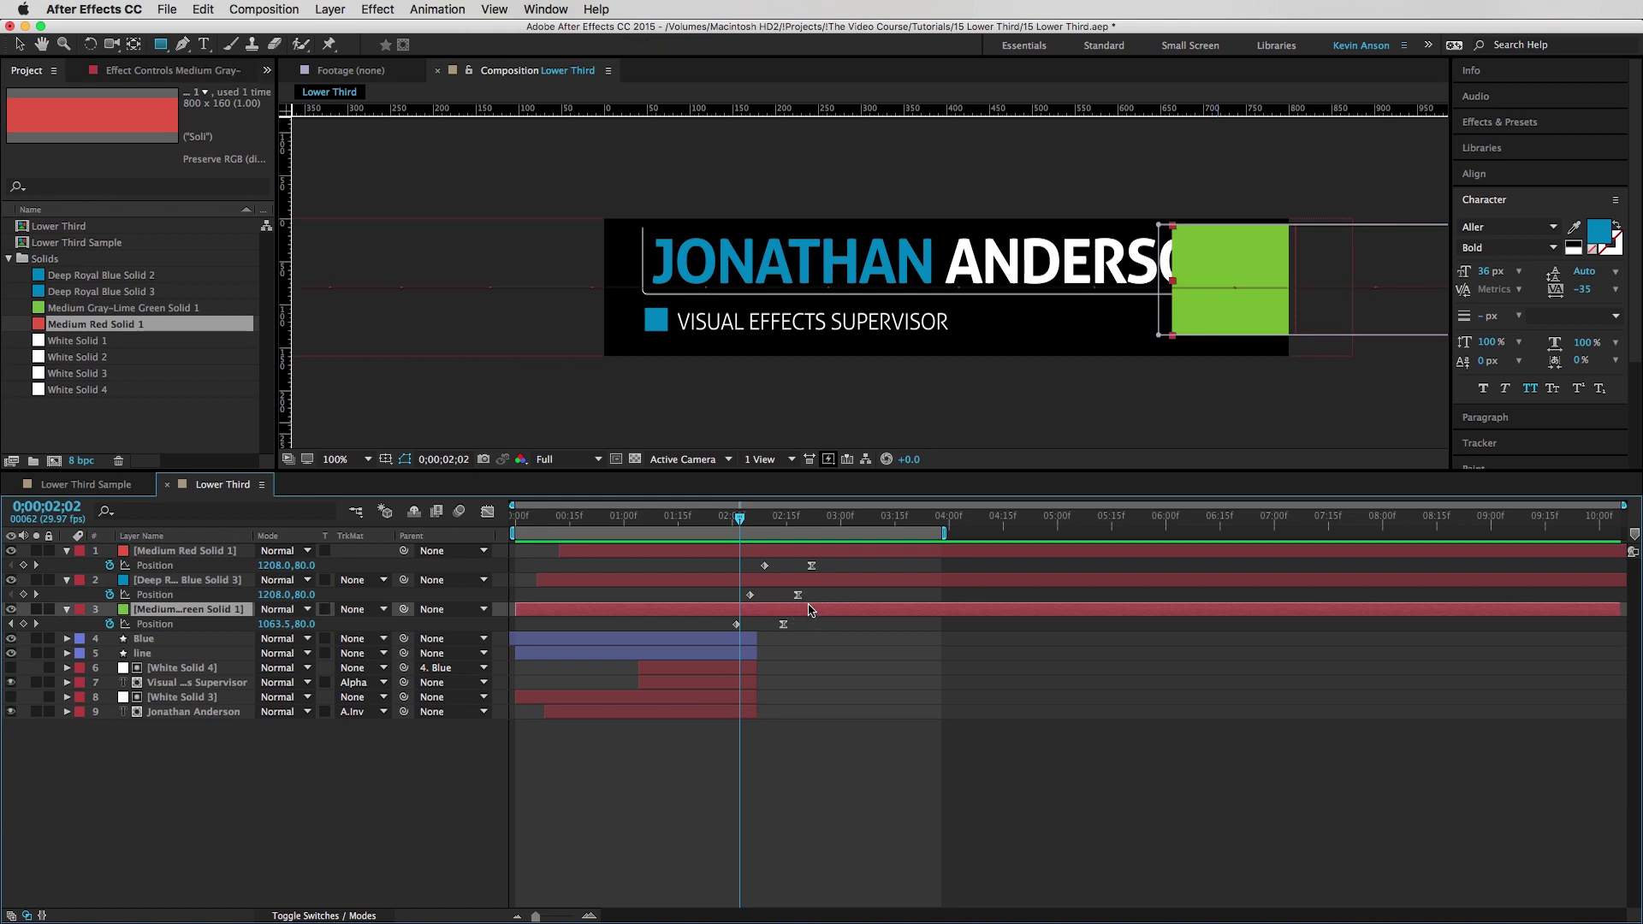
shift+click(826, 552)
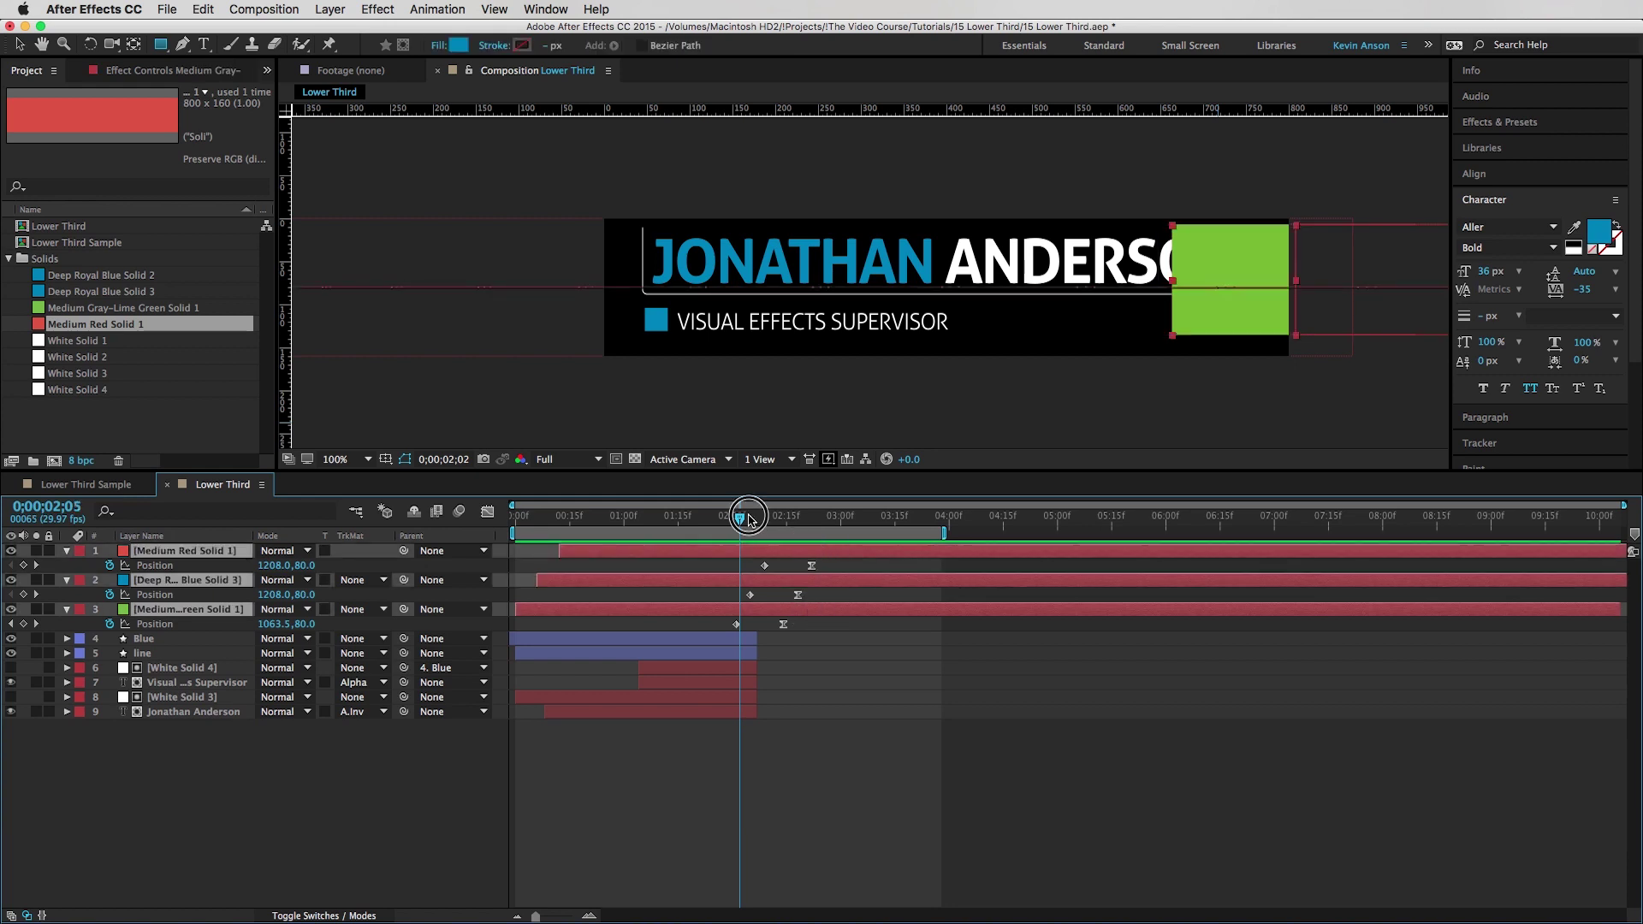
drag(747, 520, 751, 520)
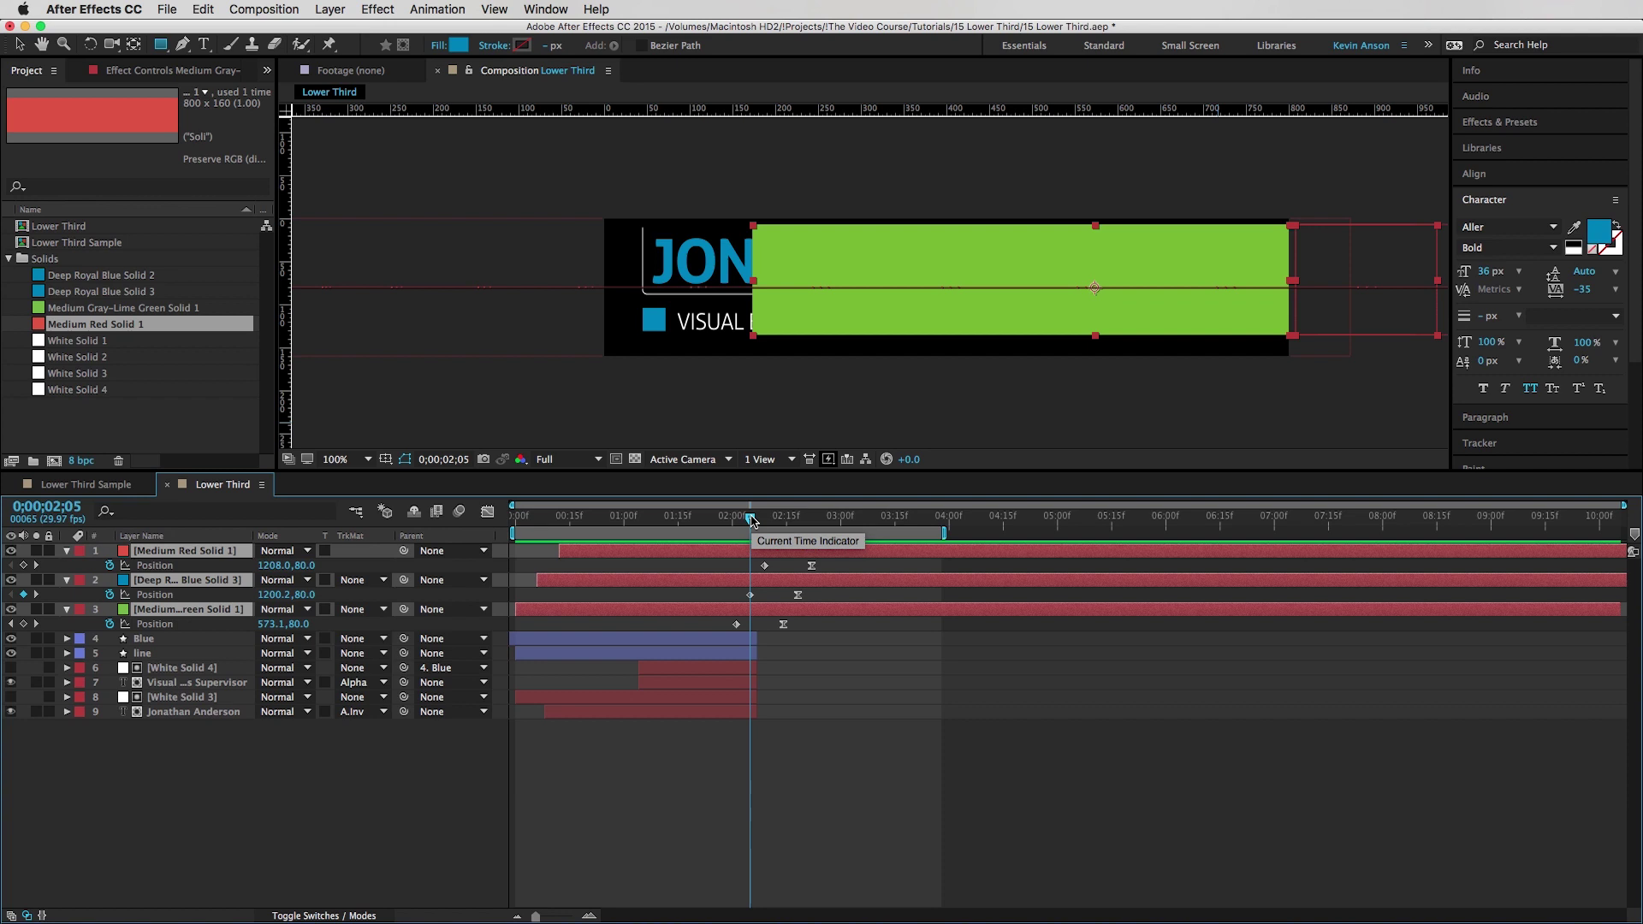
key(space)
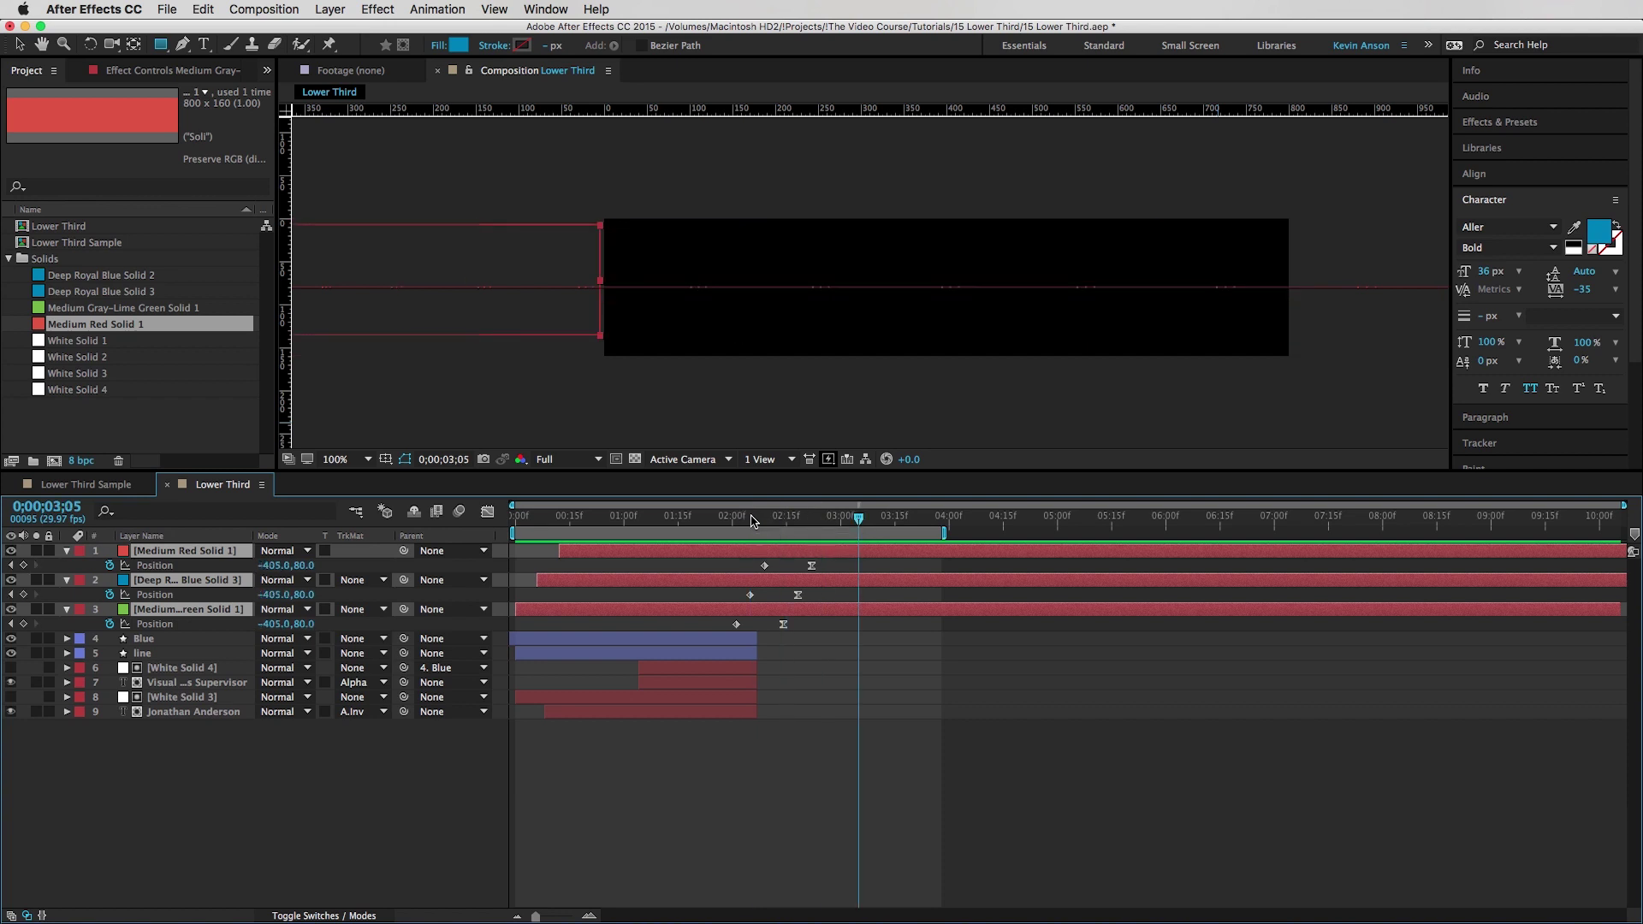
- Shift the three wipe layers to start about 4;05 and extend layers 4–9 to 4;10
drag(868, 618, 1100, 622)
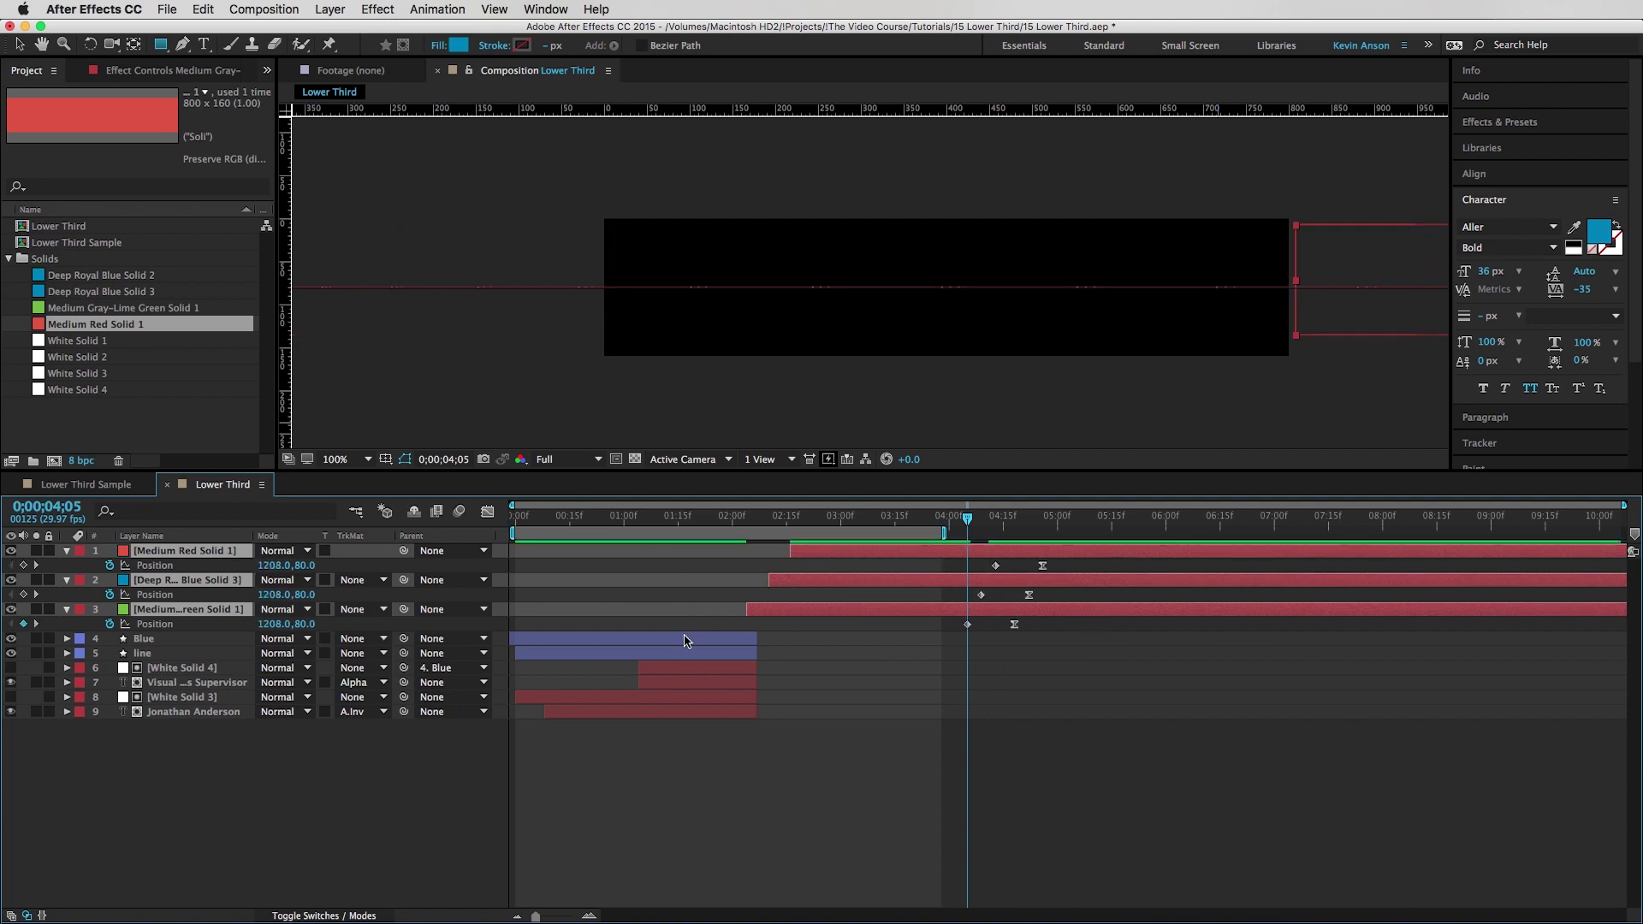
click(736, 641)
shift+click(737, 717)
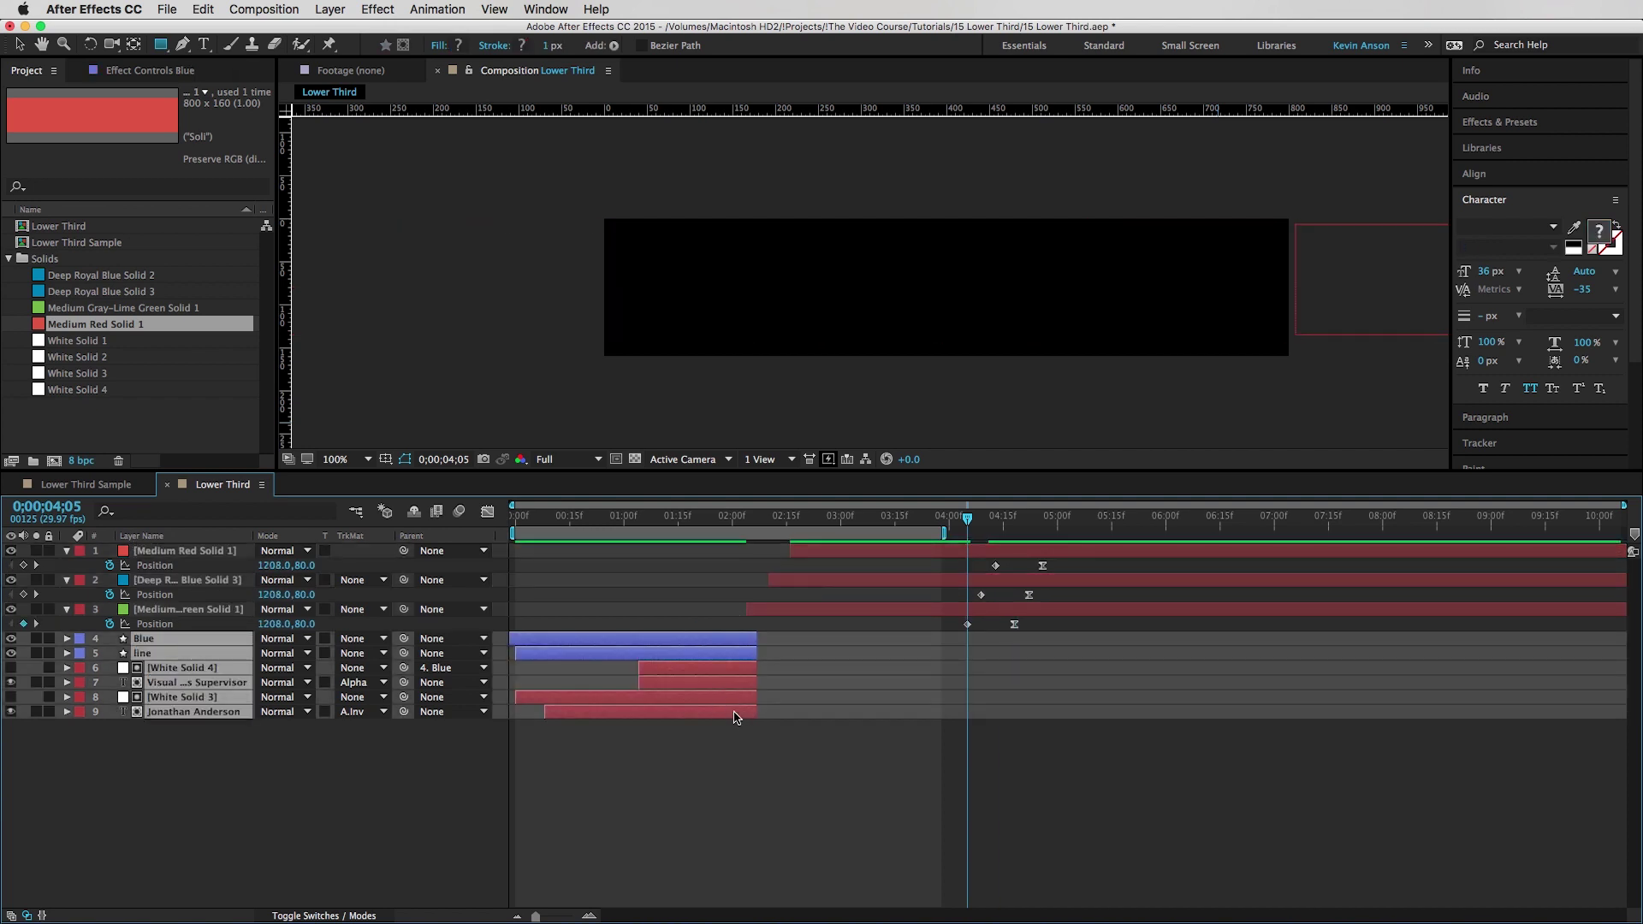
key(alt+bracketright)
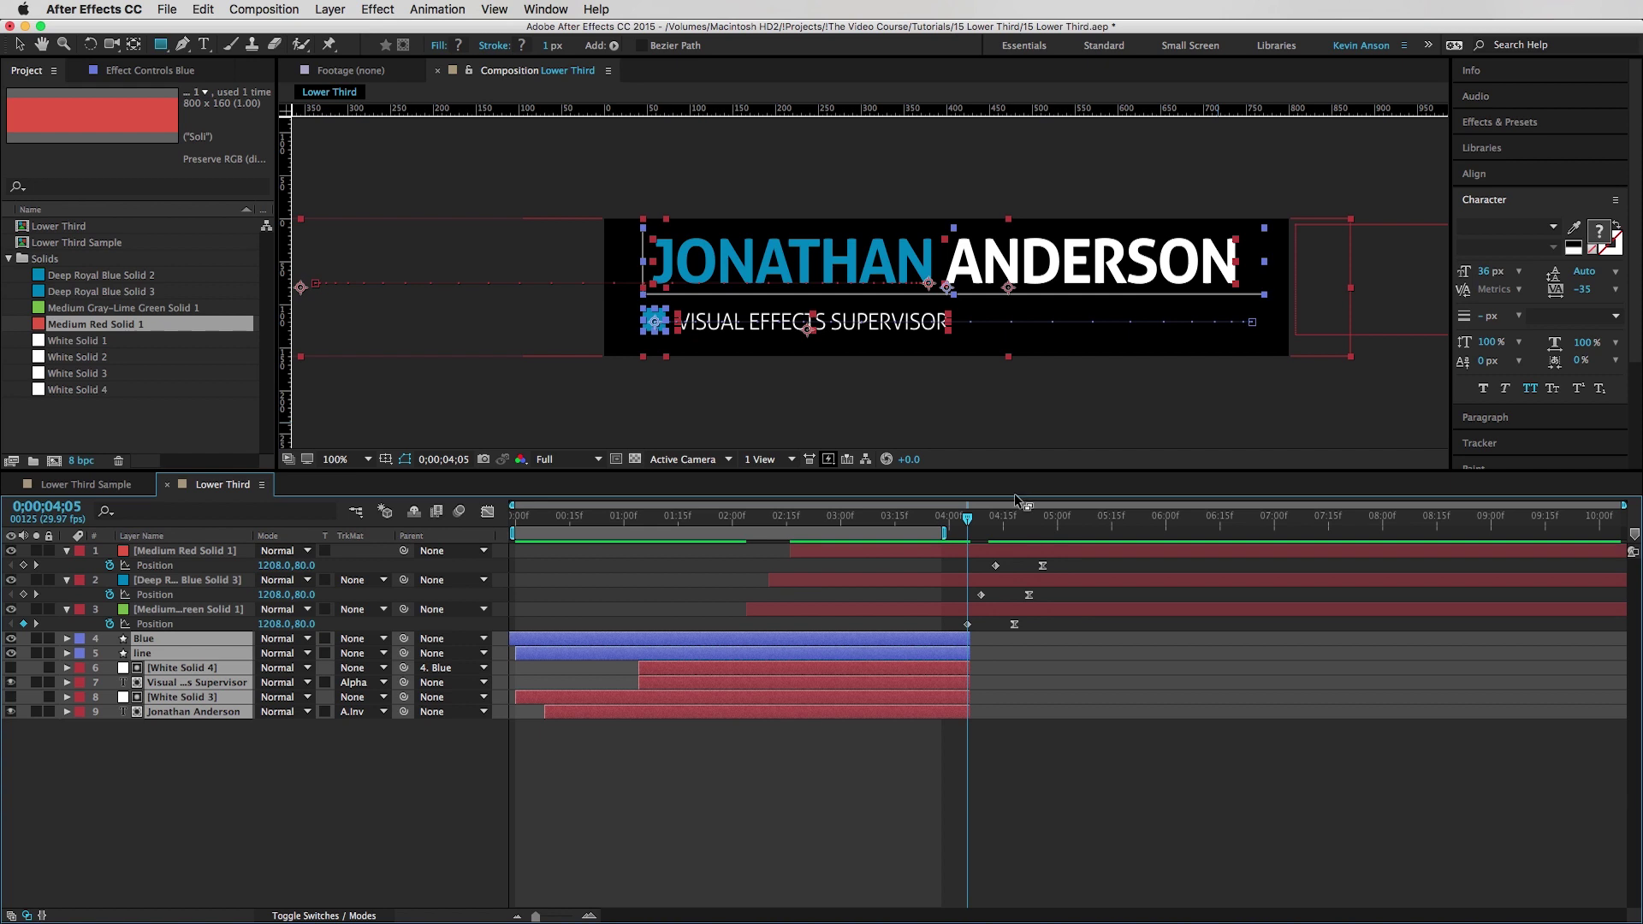
drag(969, 519, 989, 525)
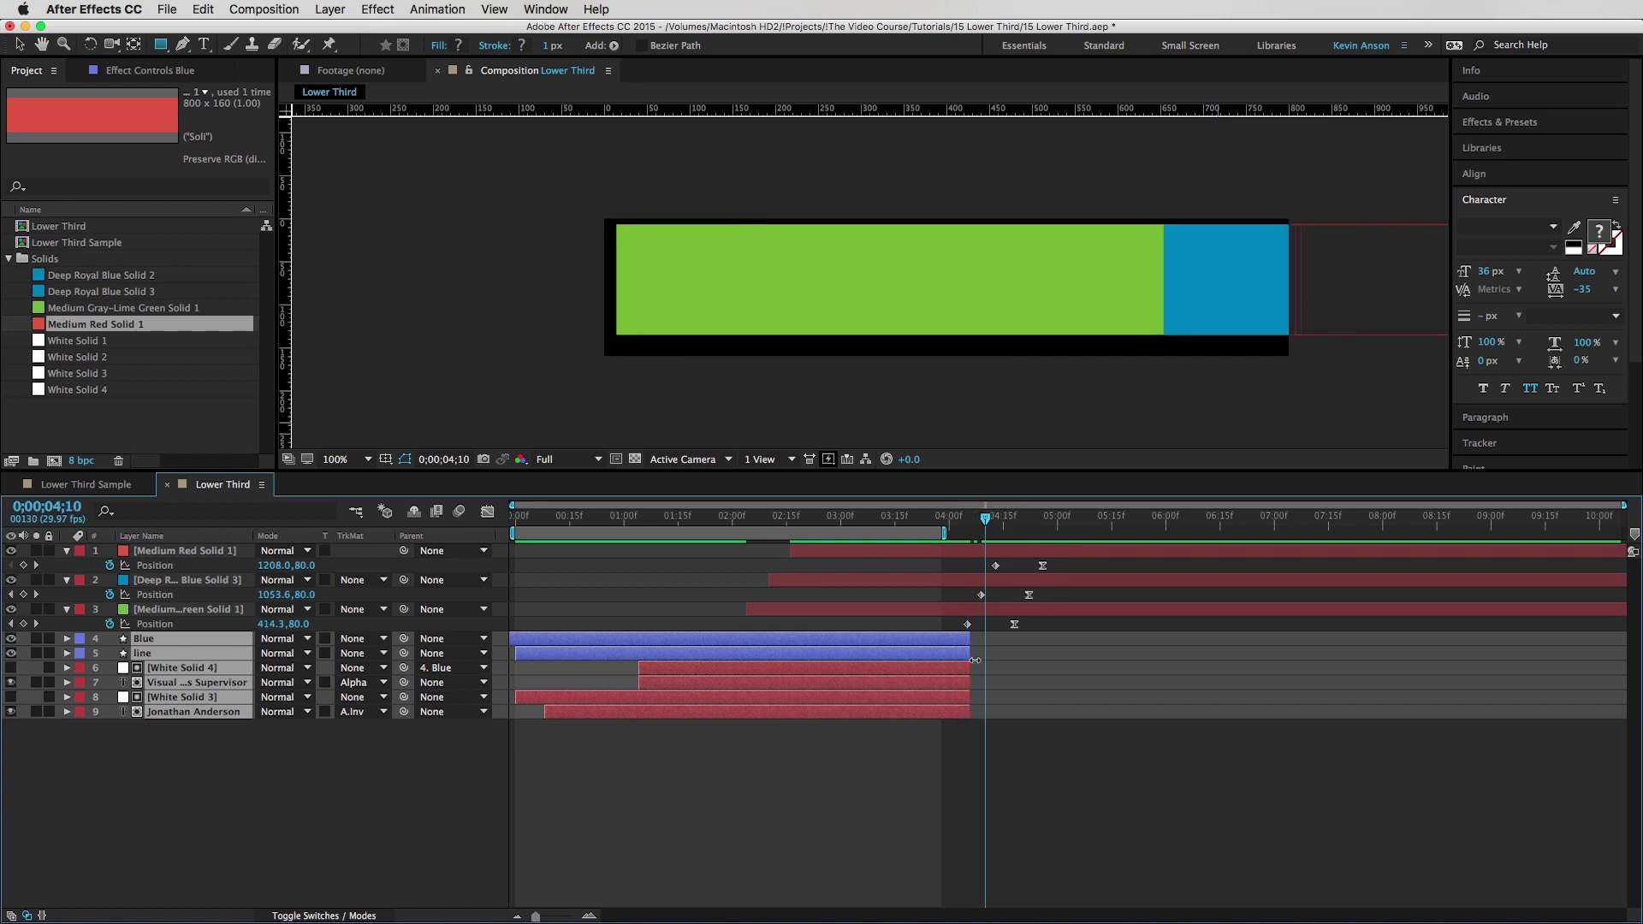
drag(974, 660, 987, 660)
key(F2)
- End the work area at 5;04 and preview the whole animation
drag(948, 522, 1075, 541)
key(n)
key(space)
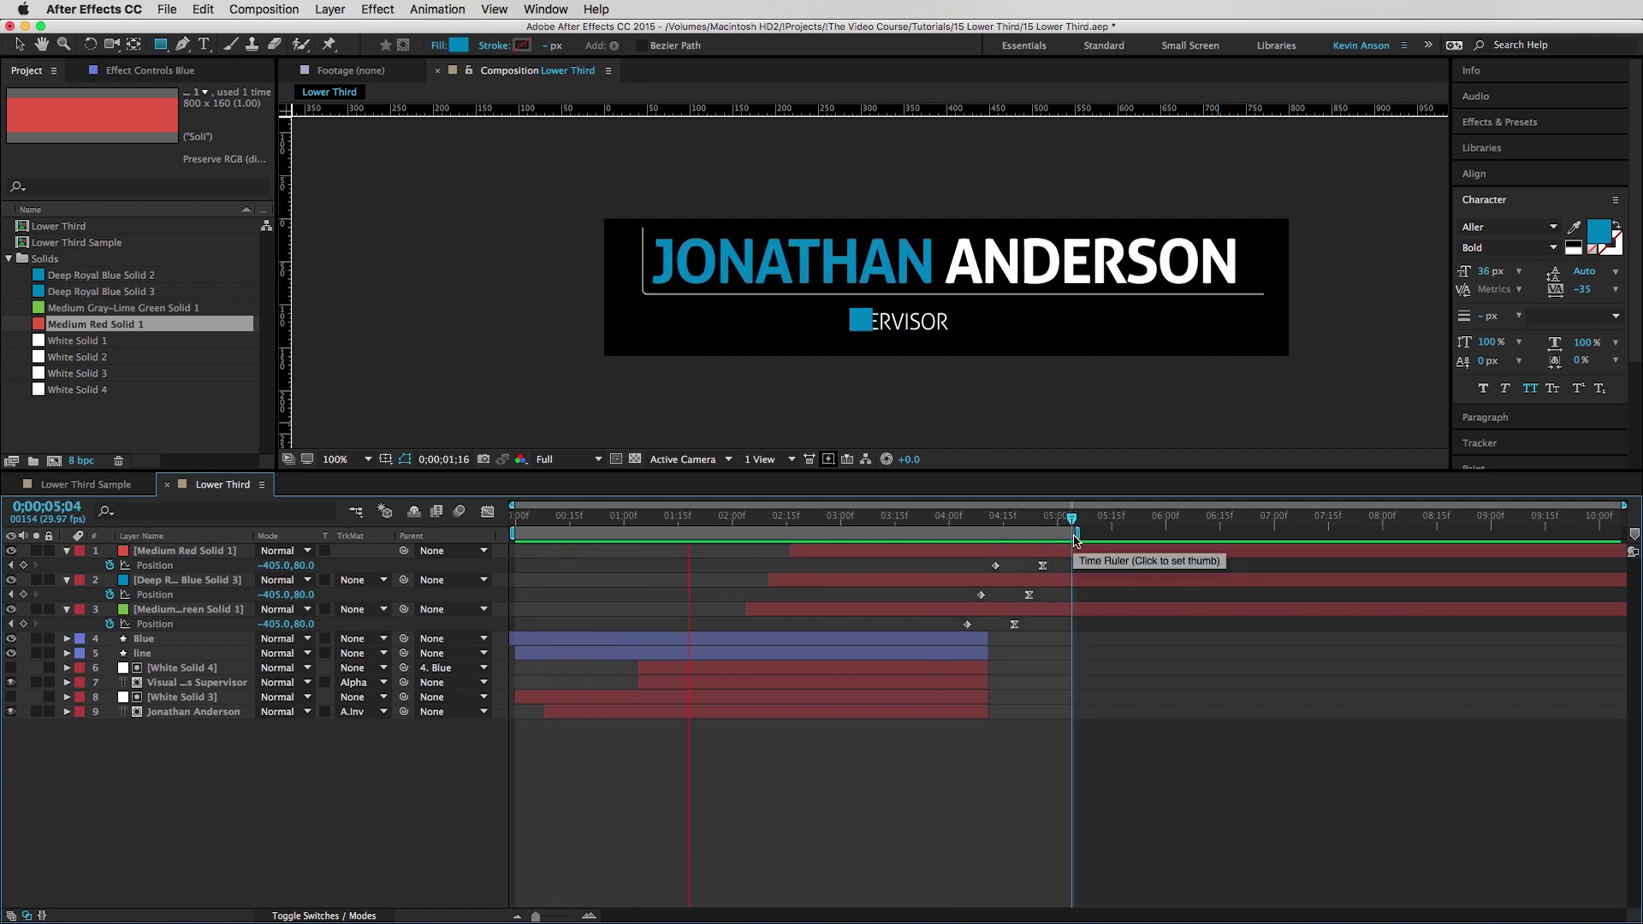